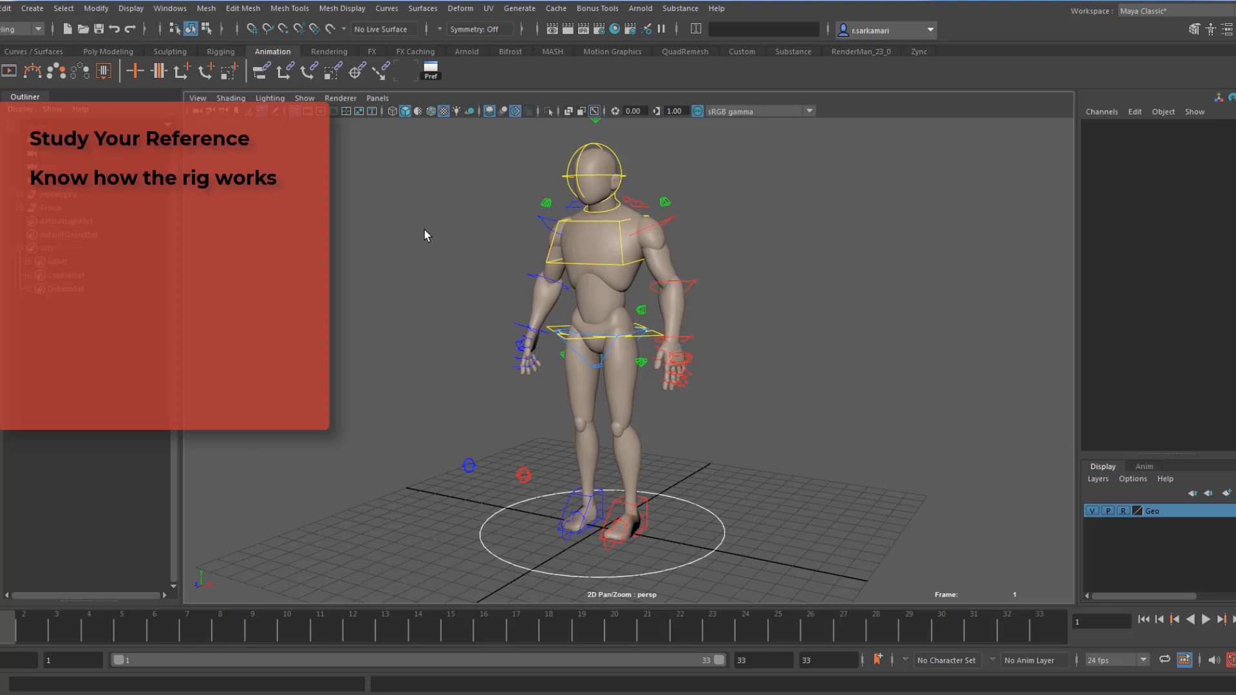
Step: Switch to the browser to view the rig creator's Gumroad page, and return to Maya
key("alt+Tab")
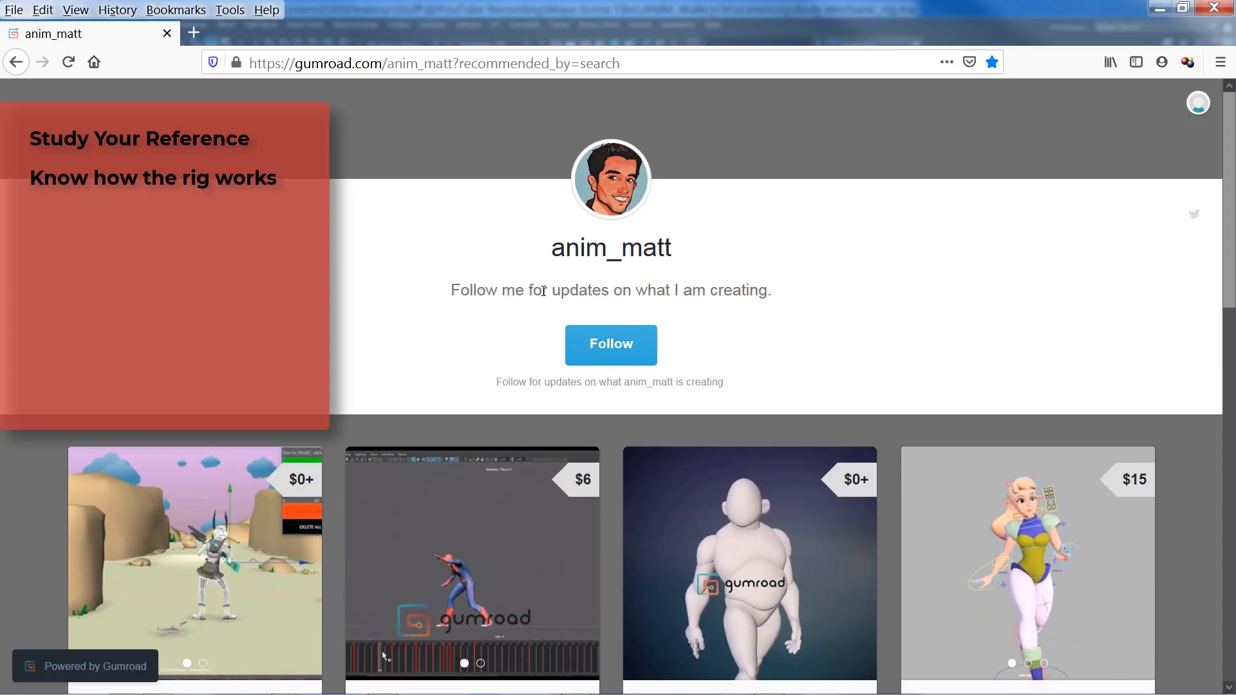
left_click(1159, 9)
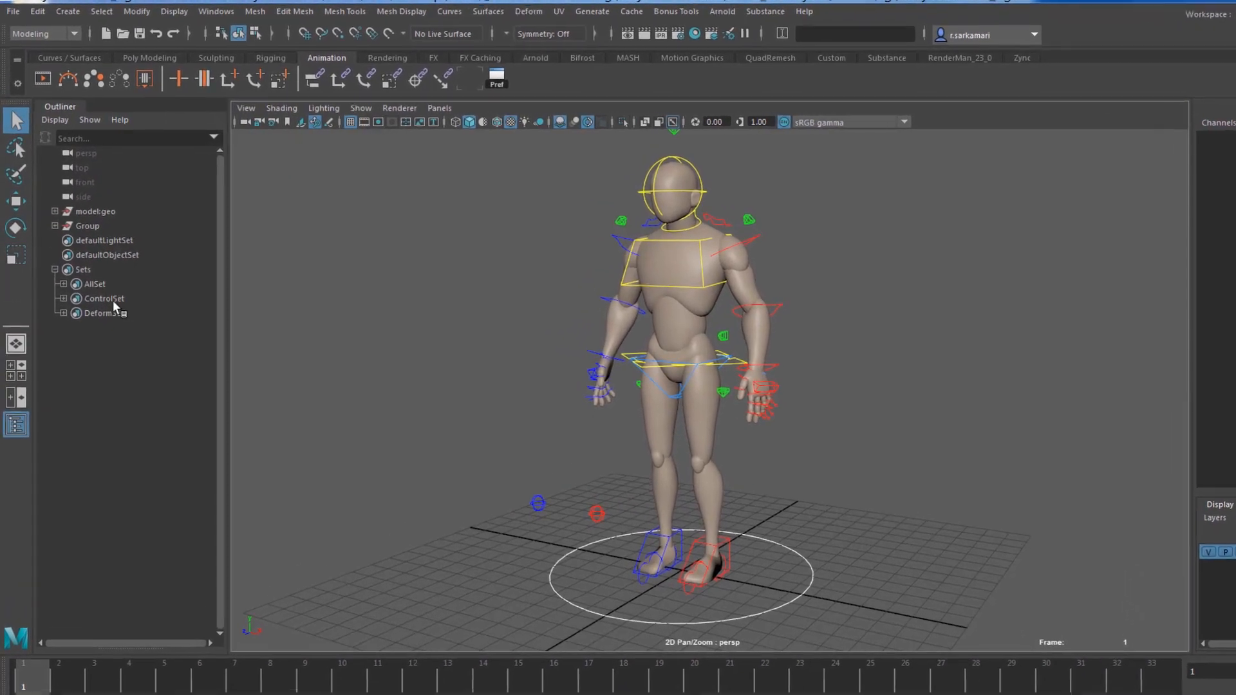
Step: Select all members of the ControlSet selection set so every rig control is selected
left_click(98, 278)
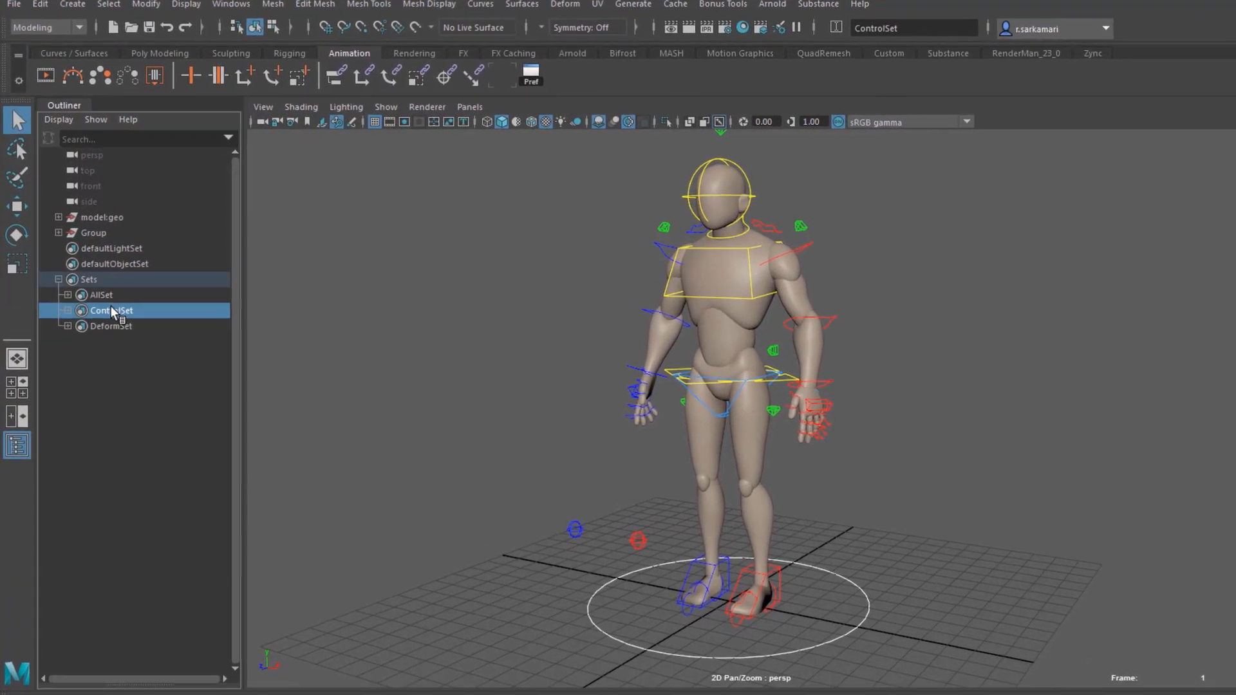
right_click(119, 310)
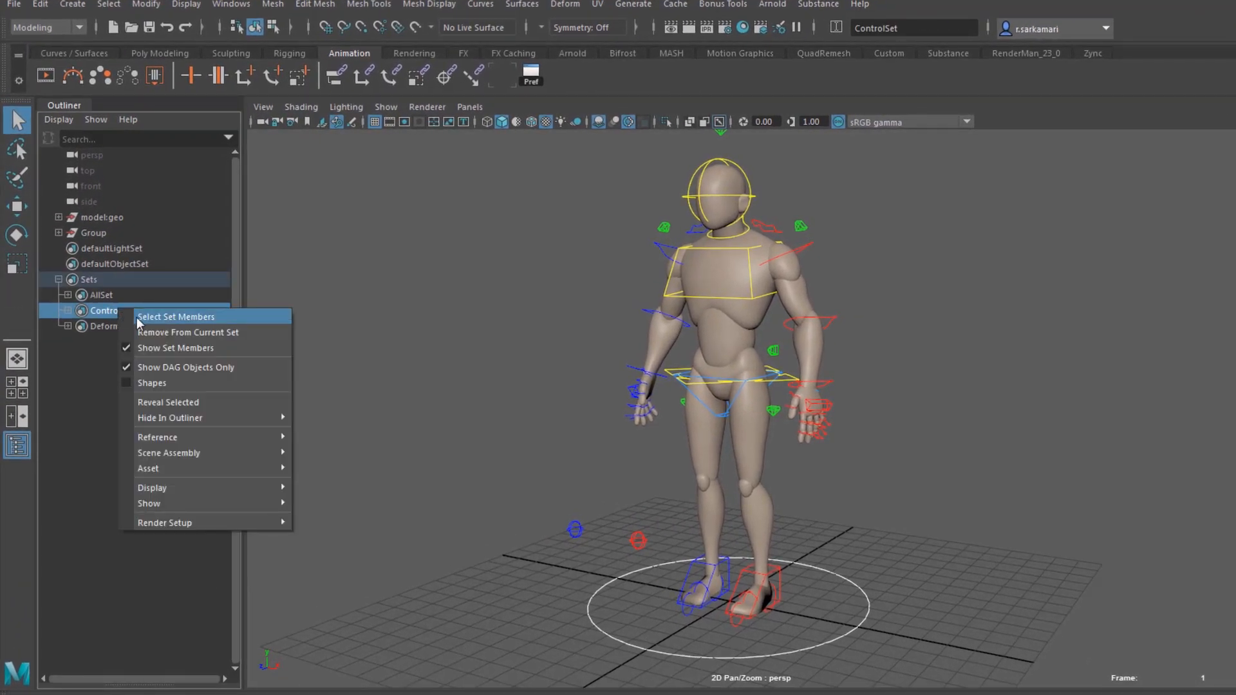
left_click(139, 317)
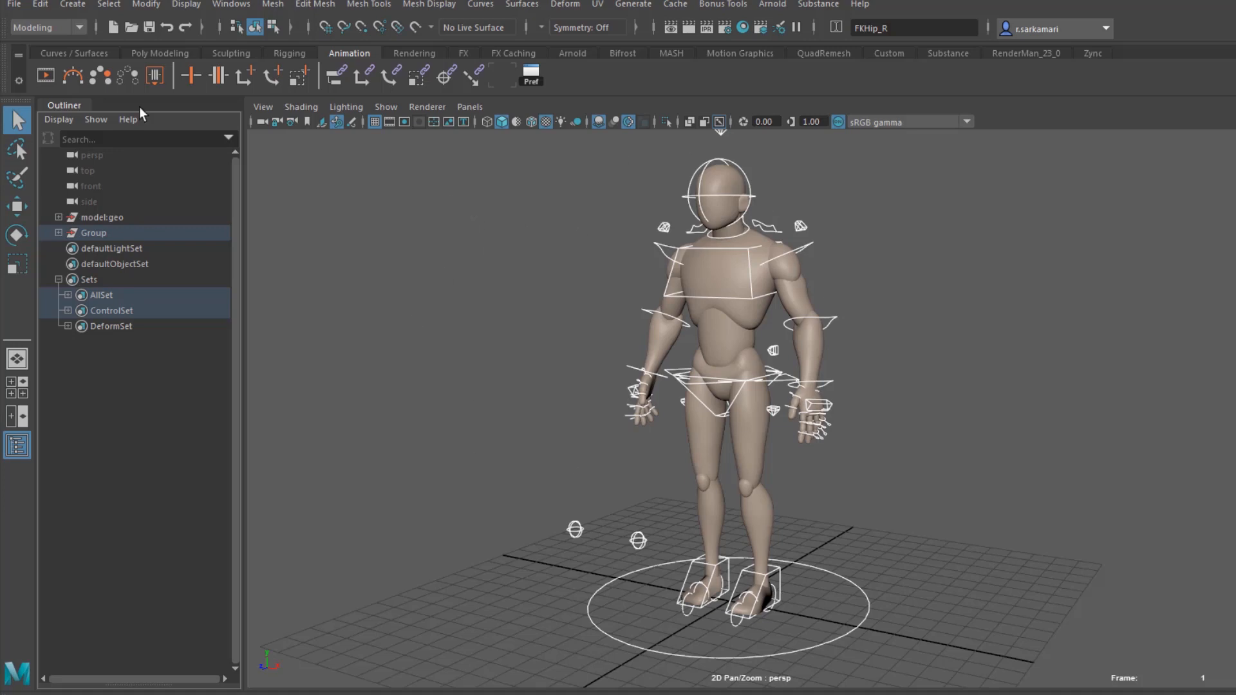
Step: Start creating a quick select set from the selected rig controls, and clear the selection
left_click(73, 3)
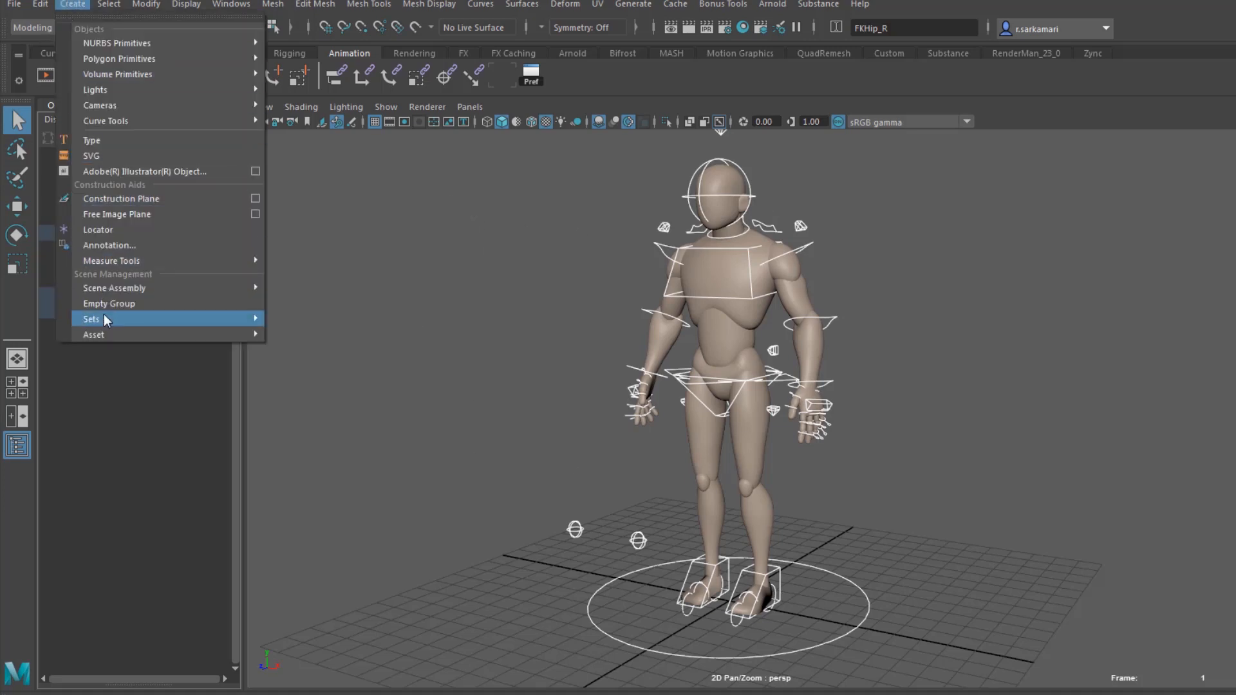
mouse_move(237, 320)
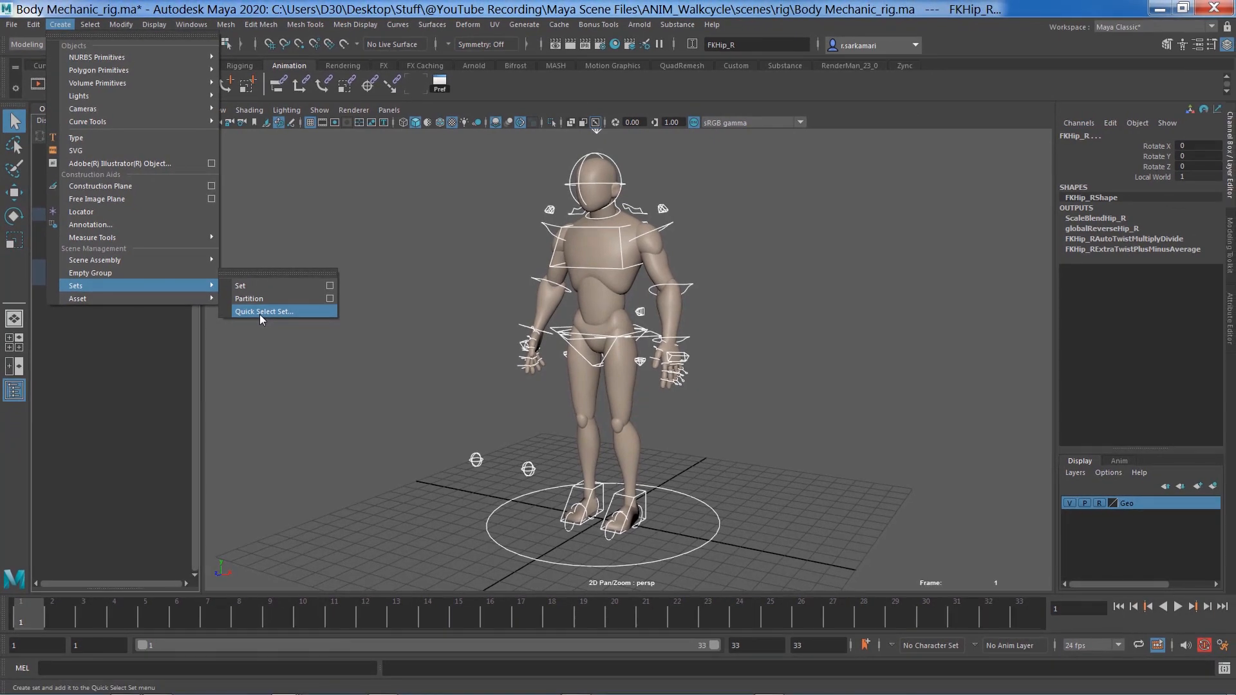
left_click(260, 314)
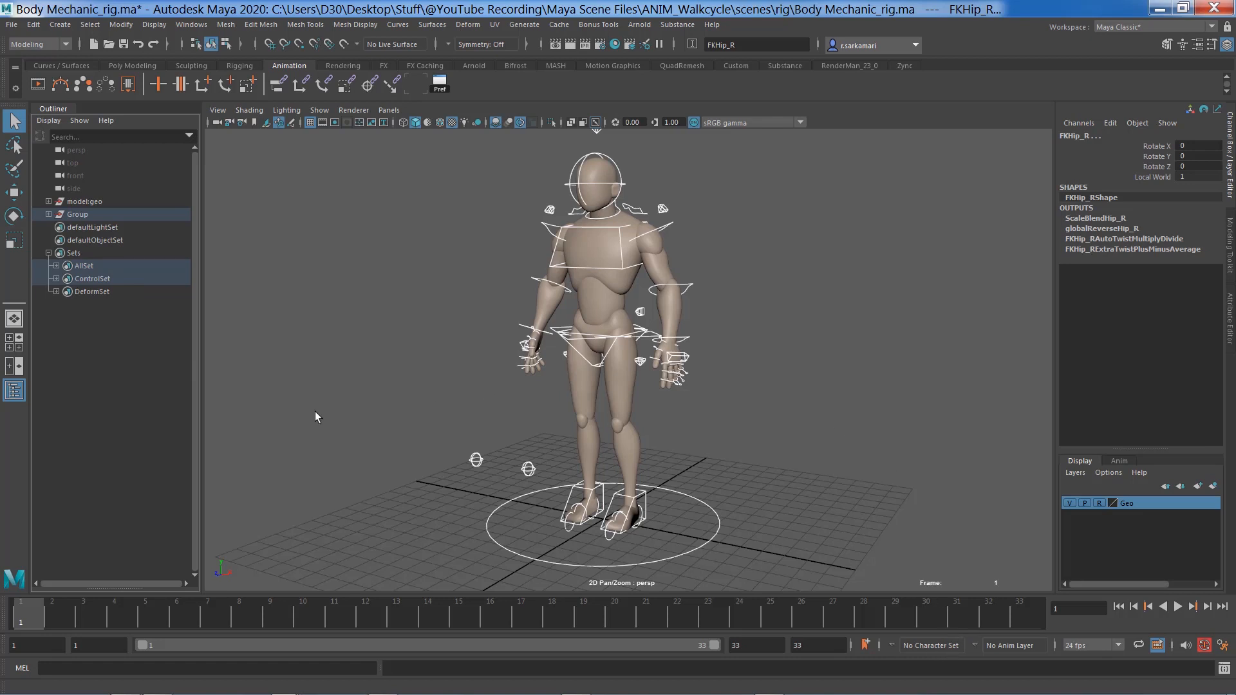
left_click(81, 279)
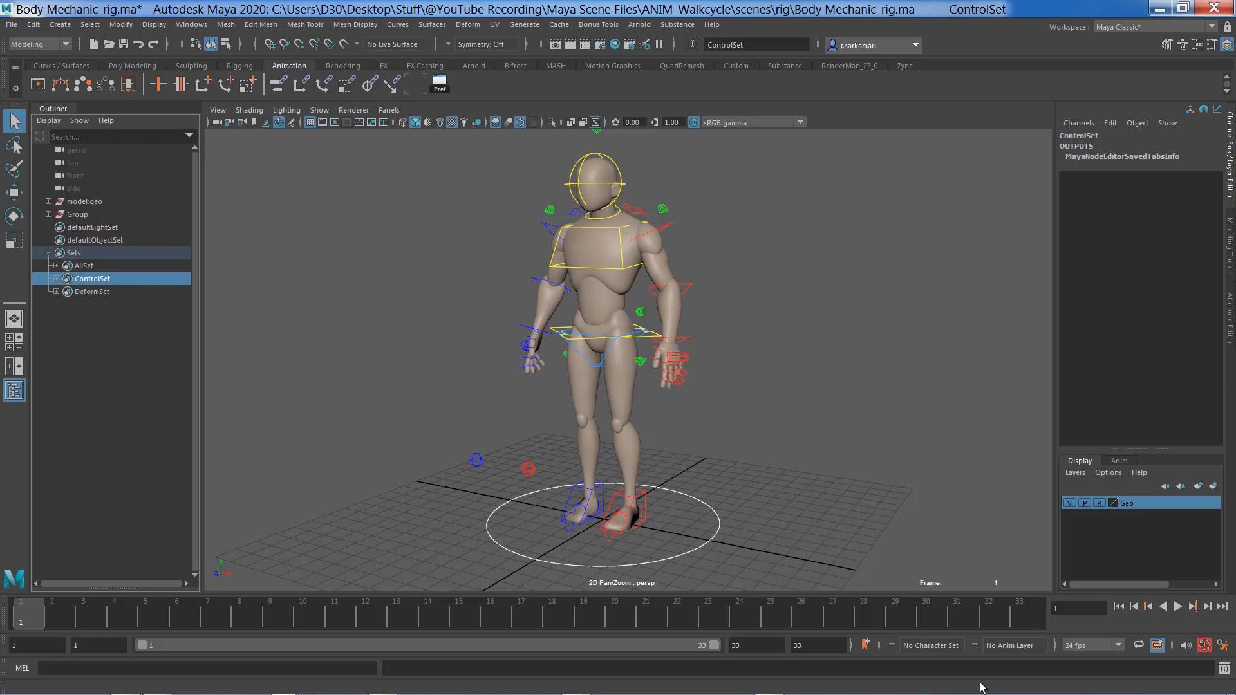
left_click(974, 563)
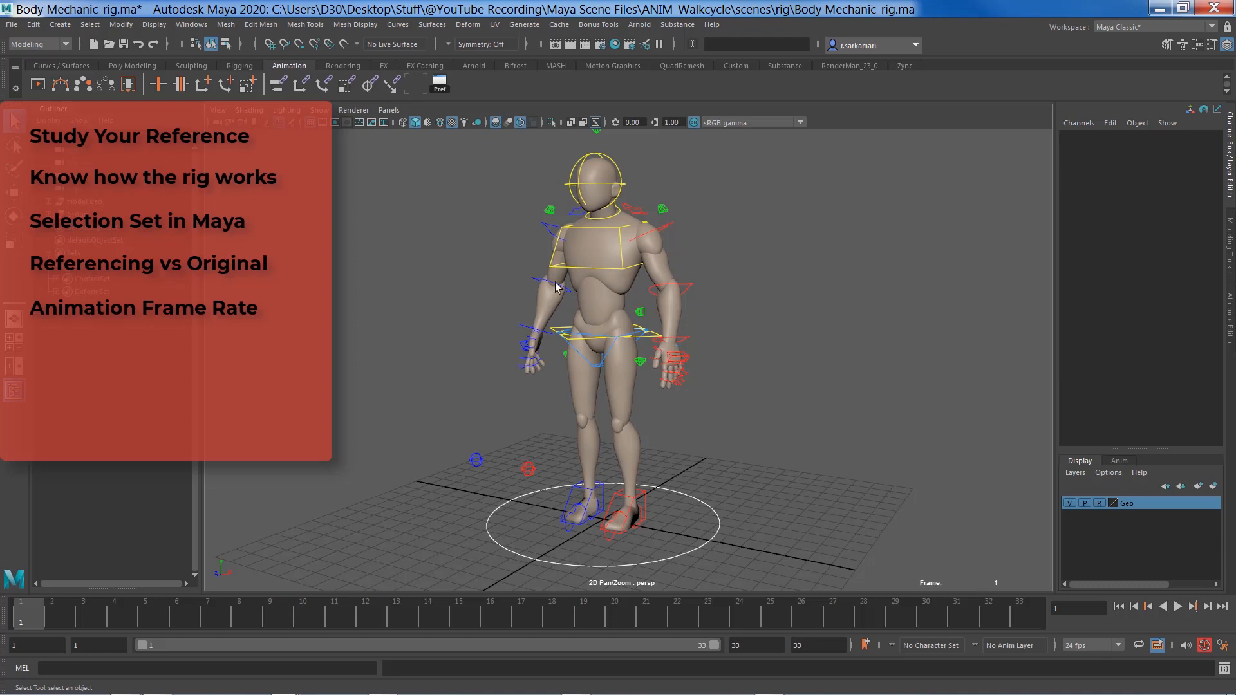
Step: Open the Preferences to view the available animation evaluation modes and the Cached Playback settings
left_click(439, 84)
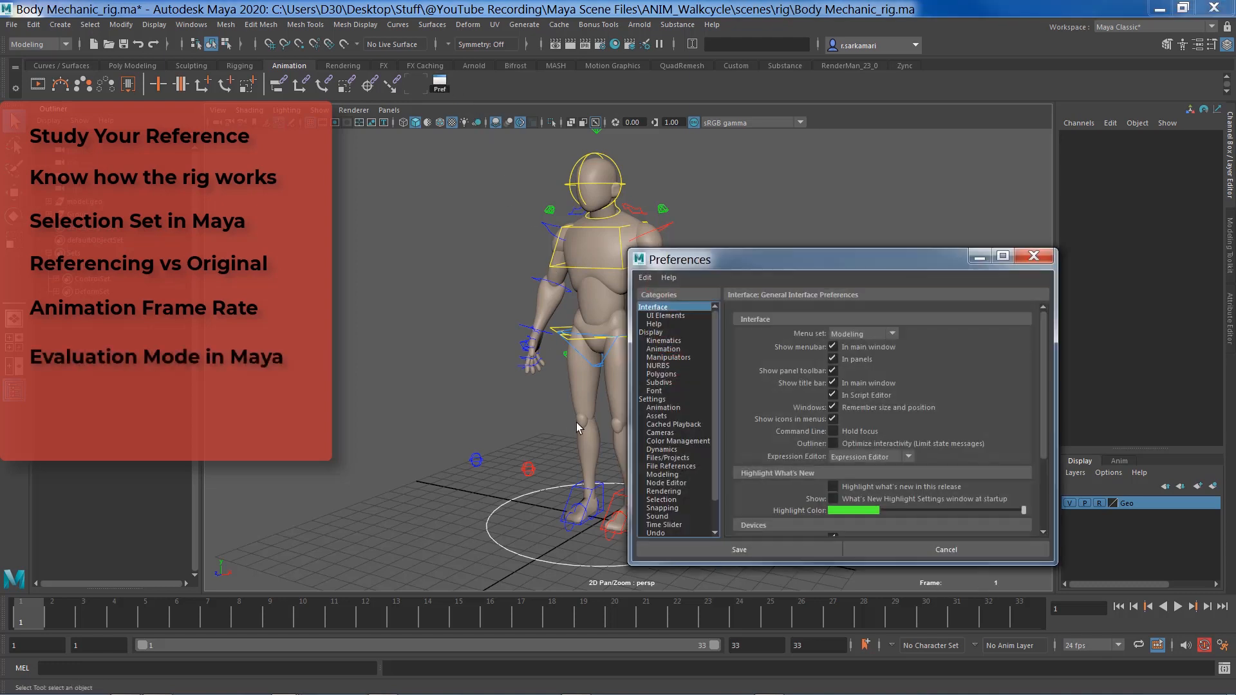
left_click_drag(716, 261, 782, 225)
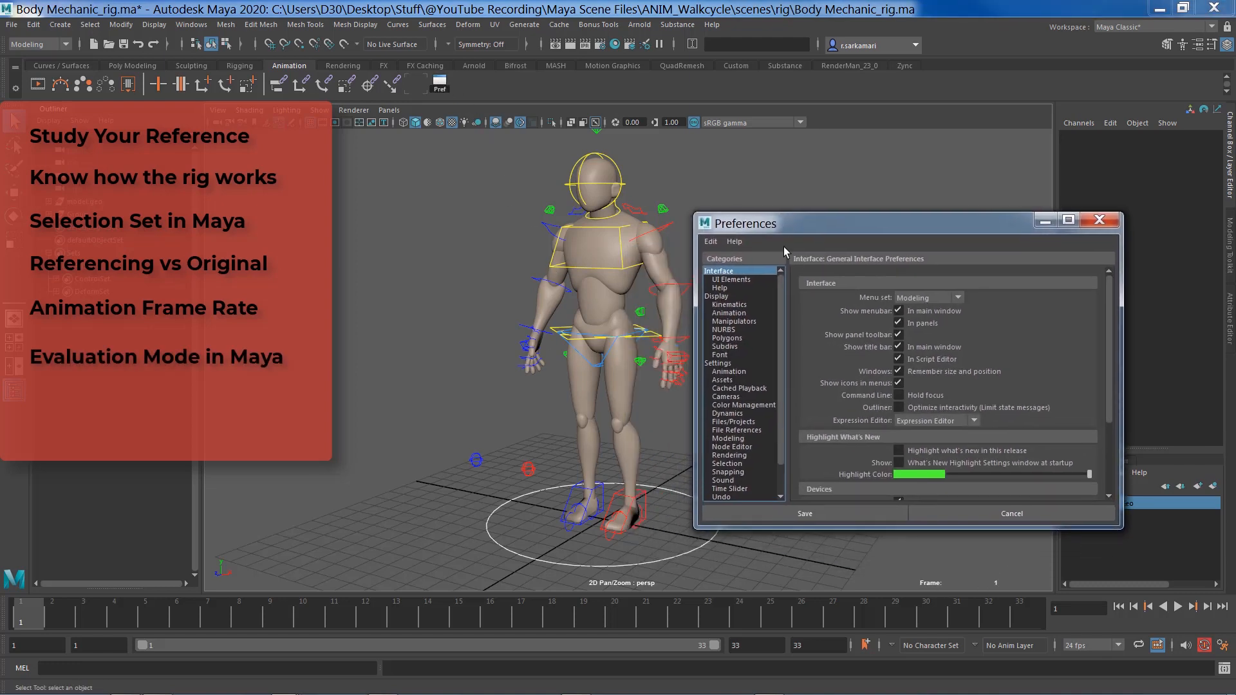
left_click(731, 372)
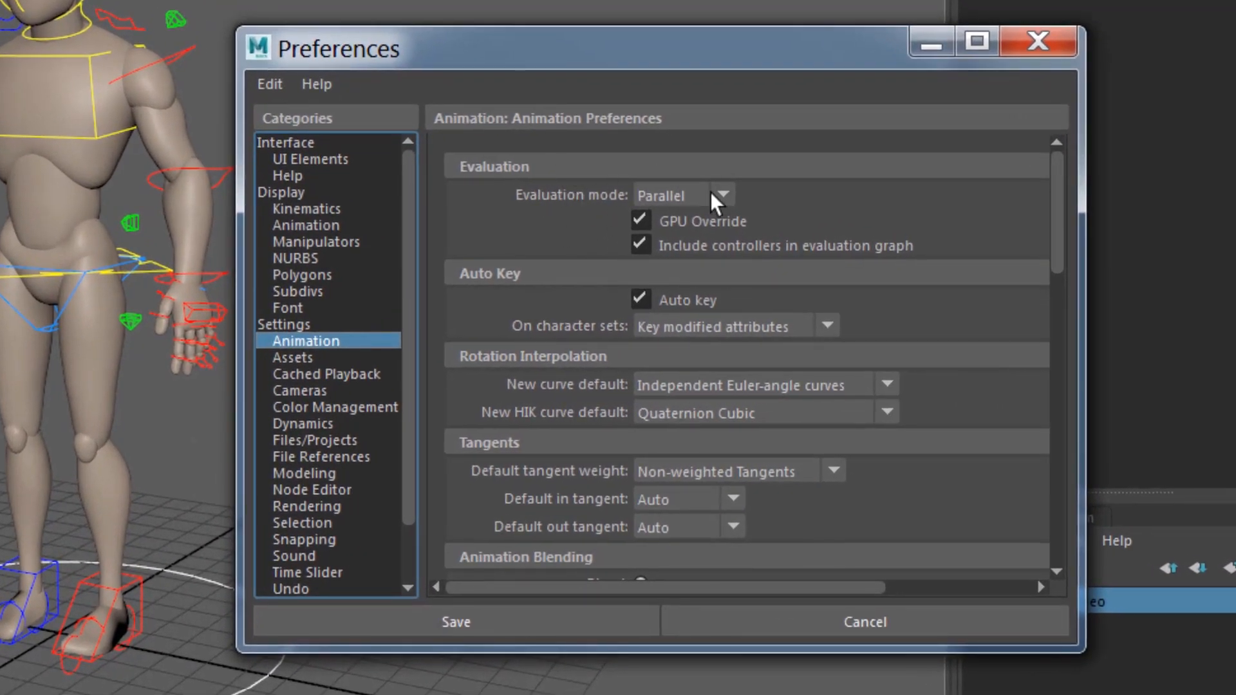
left_click(712, 196)
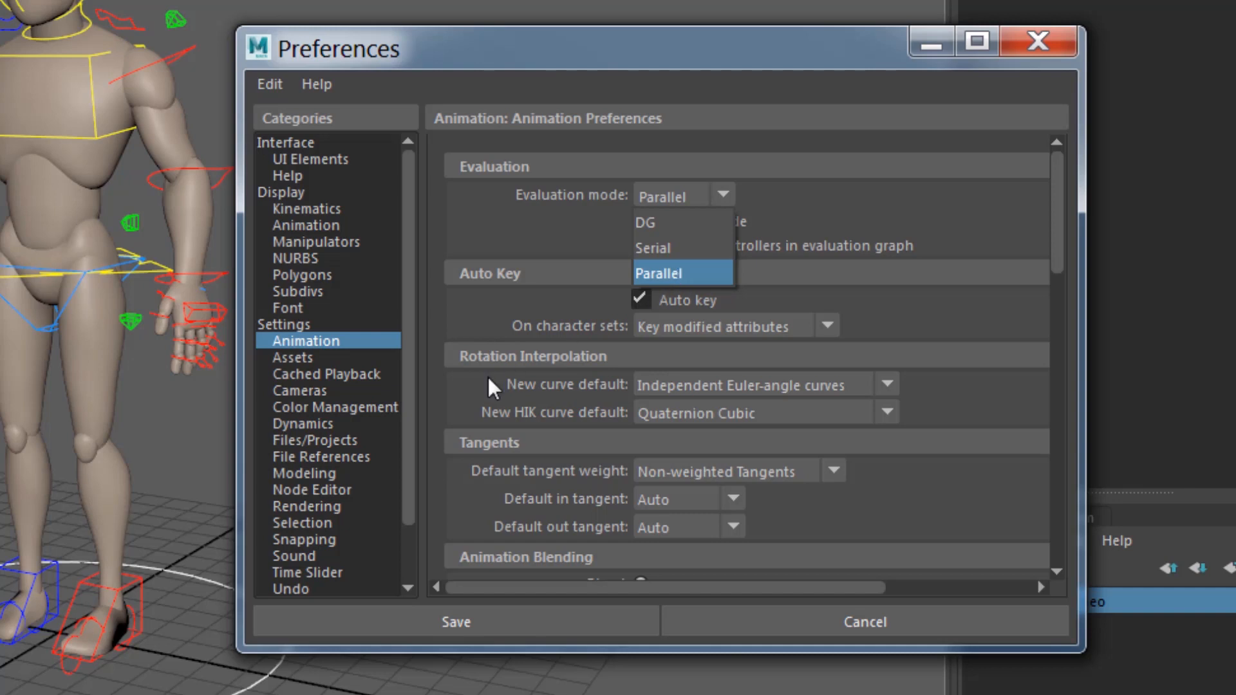
left_click(340, 376)
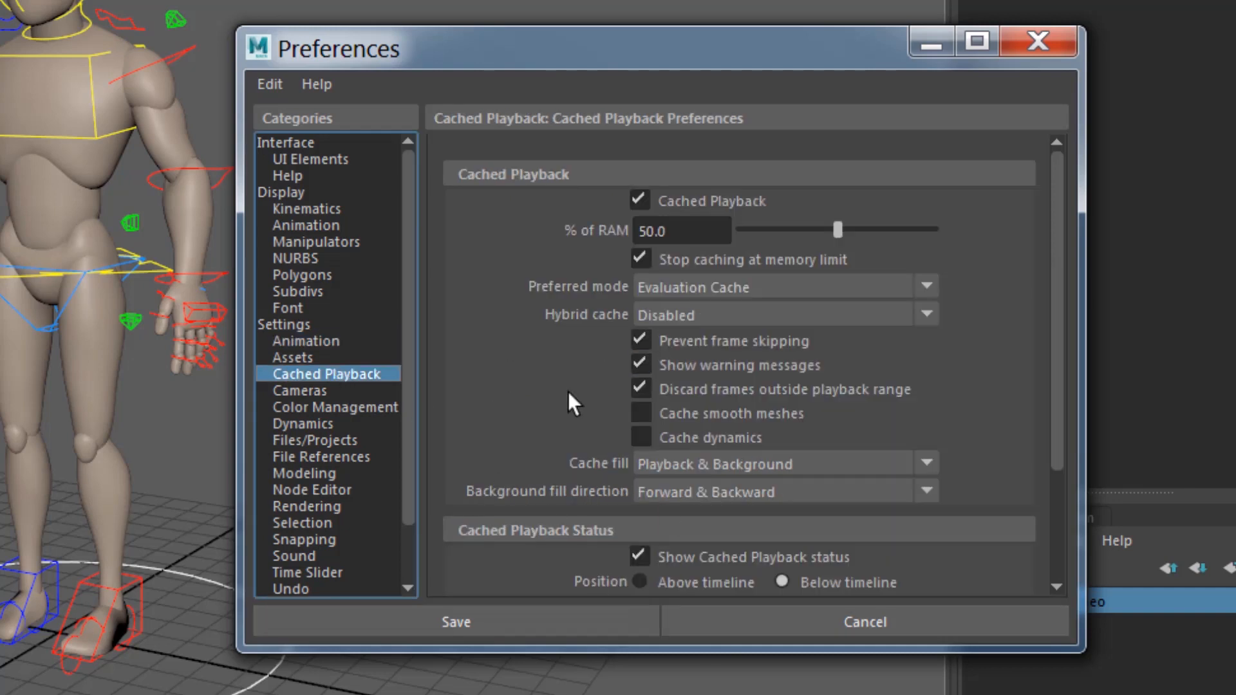
Step: Set the animation evaluation mode to DG and check the Cached Playback preferences
left_click(303, 340)
left_click(708, 195)
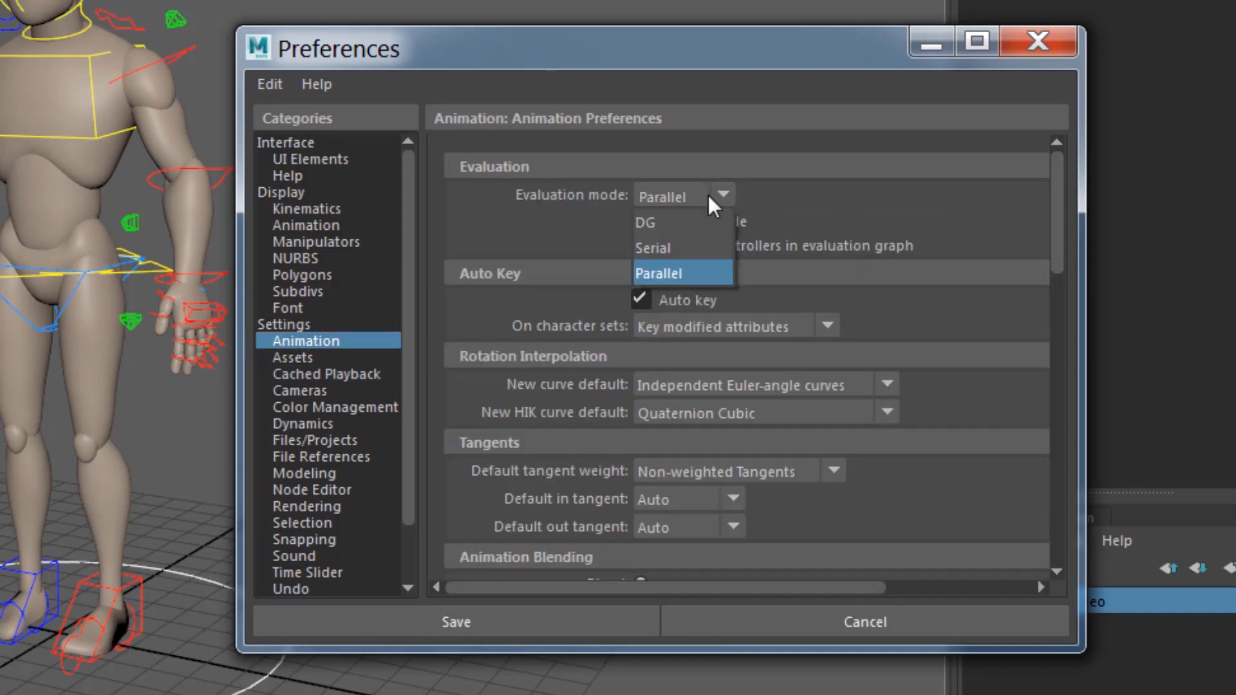
left_click(658, 228)
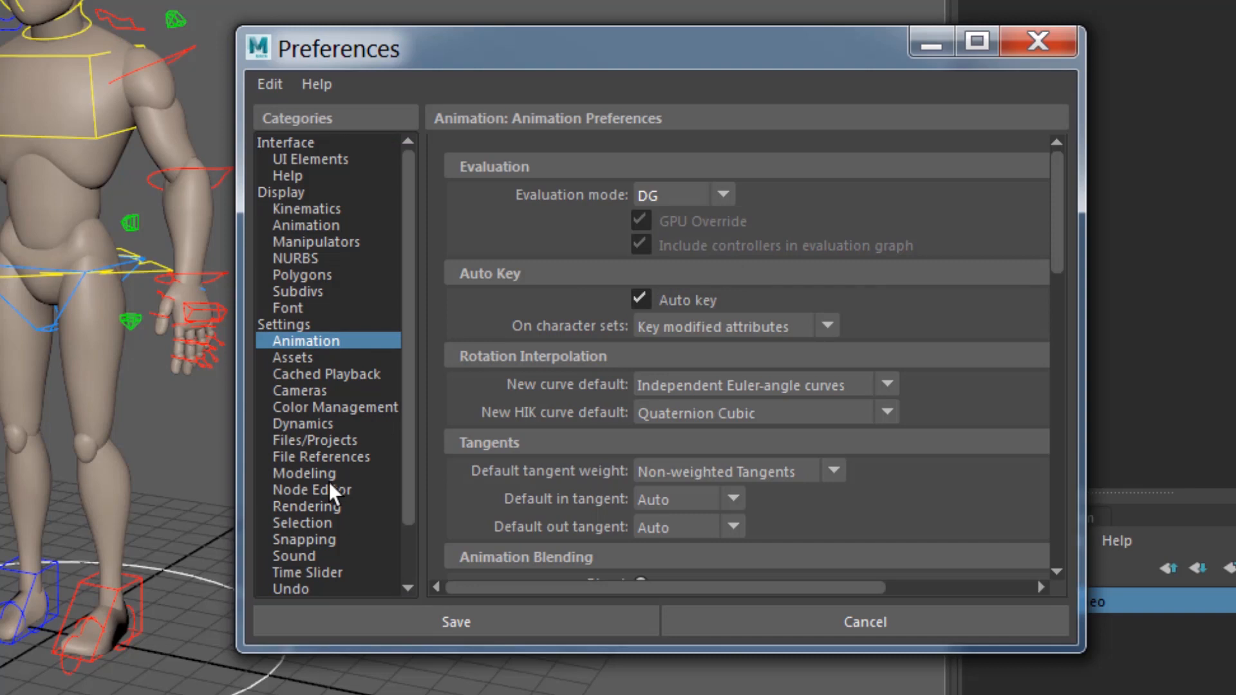
left_click(312, 372)
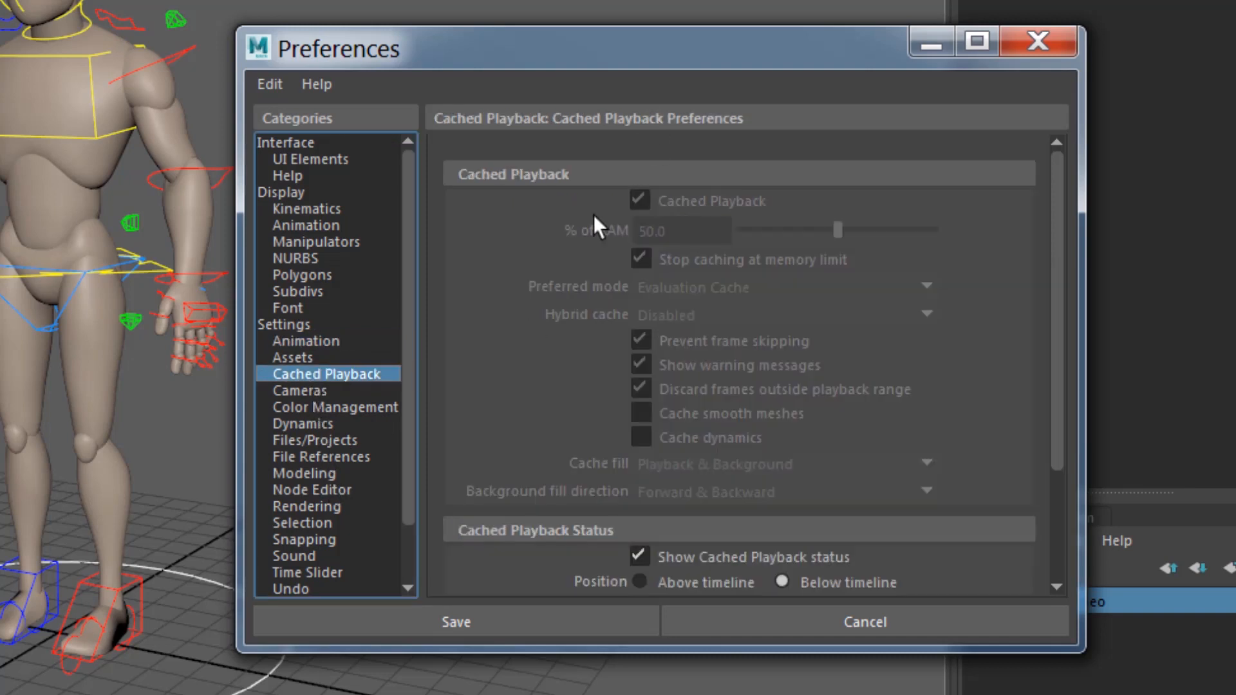
Step: Set the animation evaluation mode to Parallel and close the Preferences without saving
left_click(298, 342)
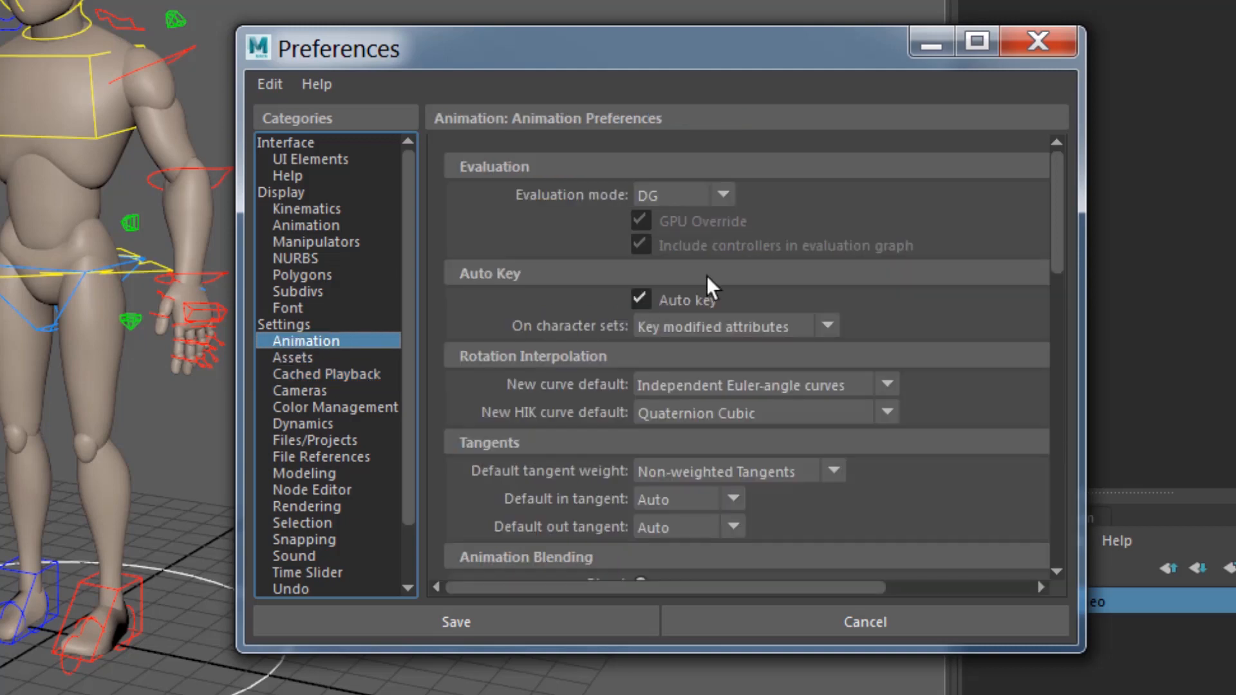
left_click(667, 194)
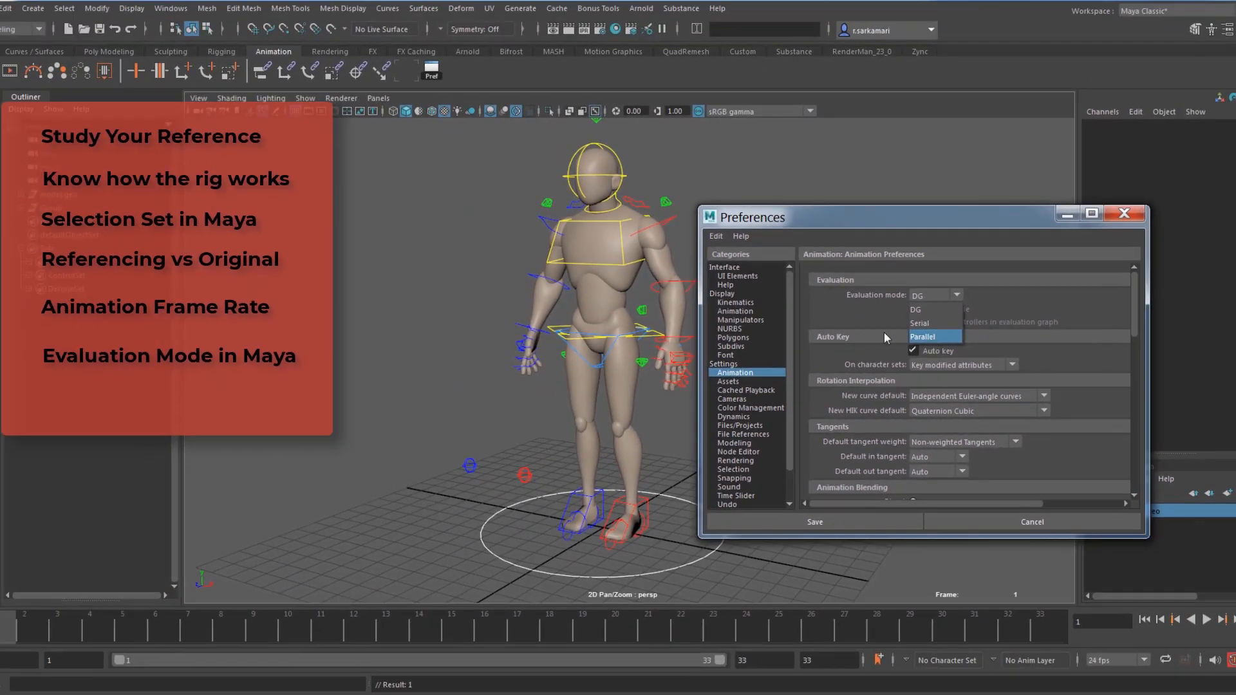
left_click(922, 337)
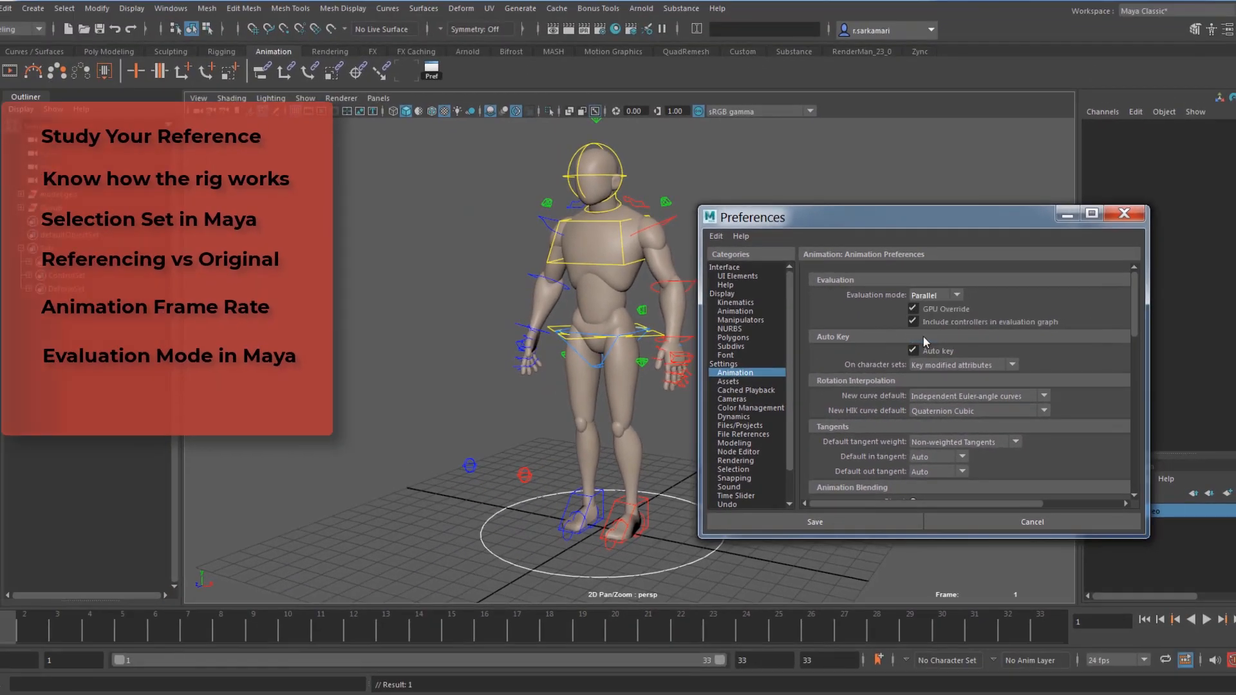
left_click(1020, 524)
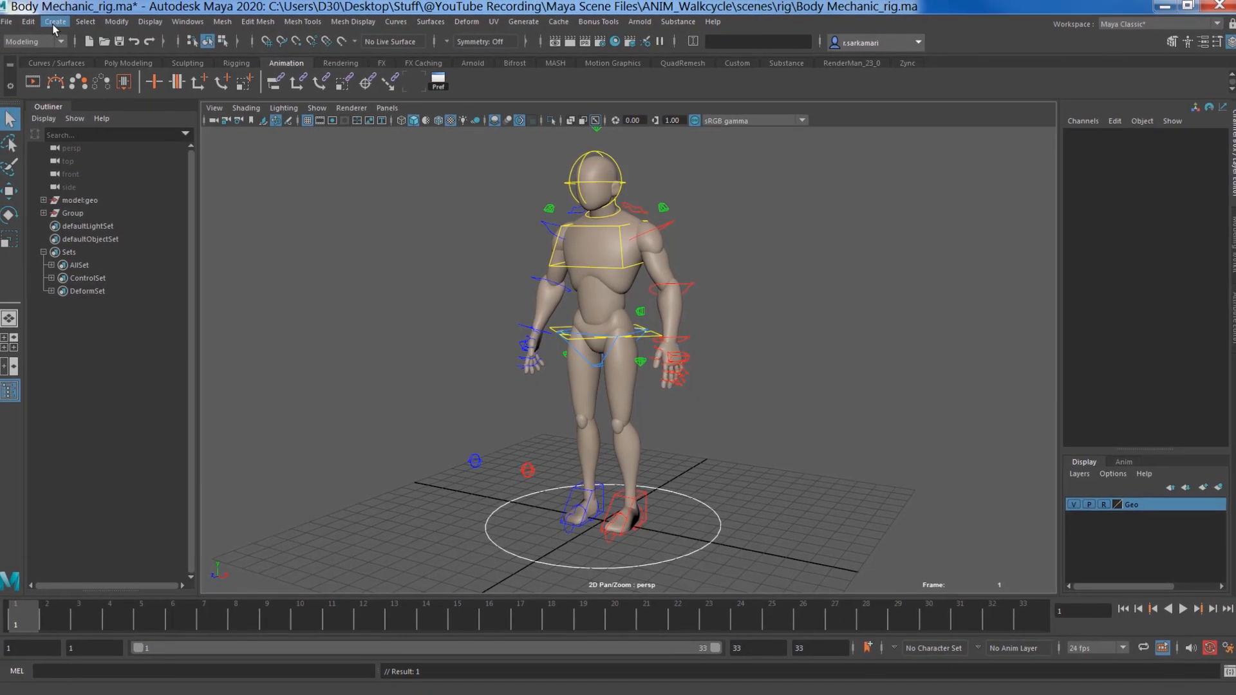
left_click(11, 24)
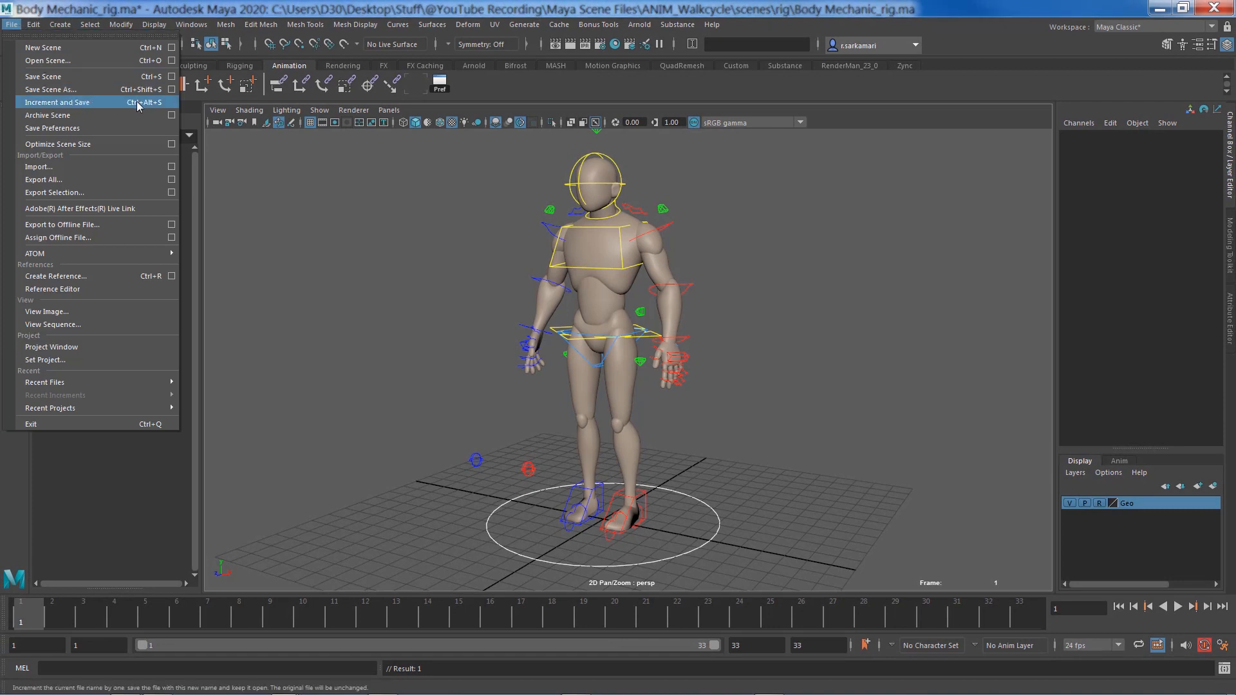
left_click(453, 329)
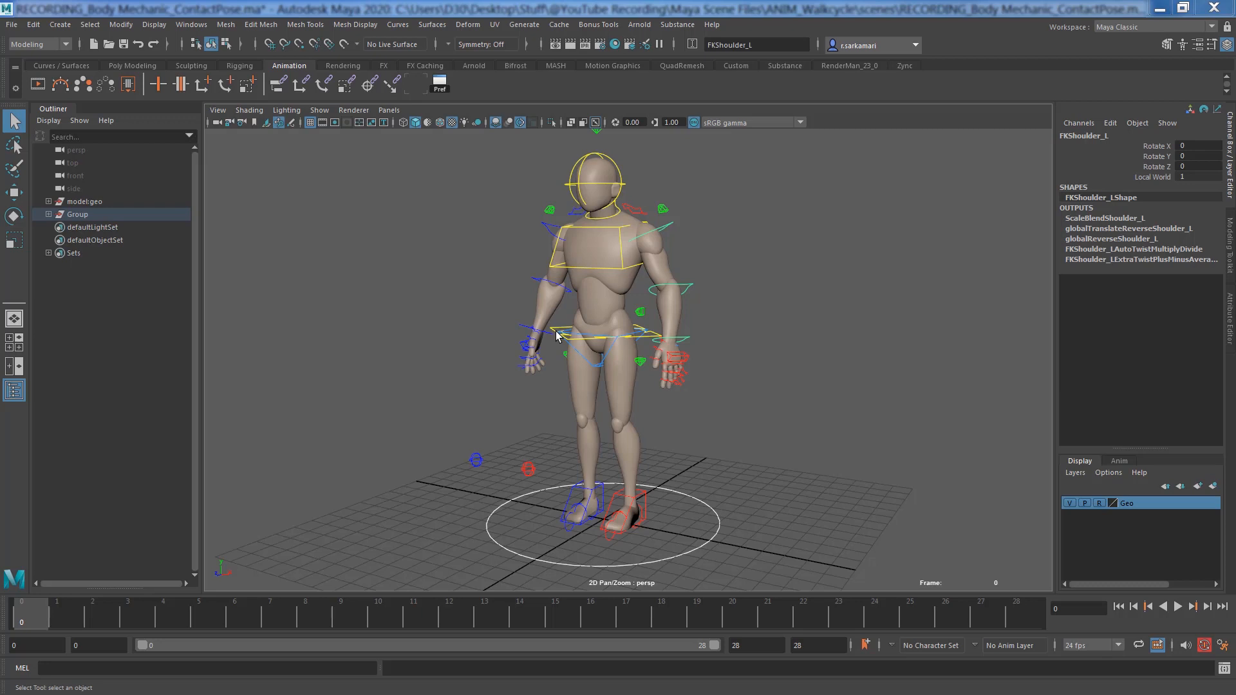
Step: Select all members of ControlSet and set a key on every rig control at frame 0, then clear the selection
left_click_drag(449, 367, 540, 401, "alt")
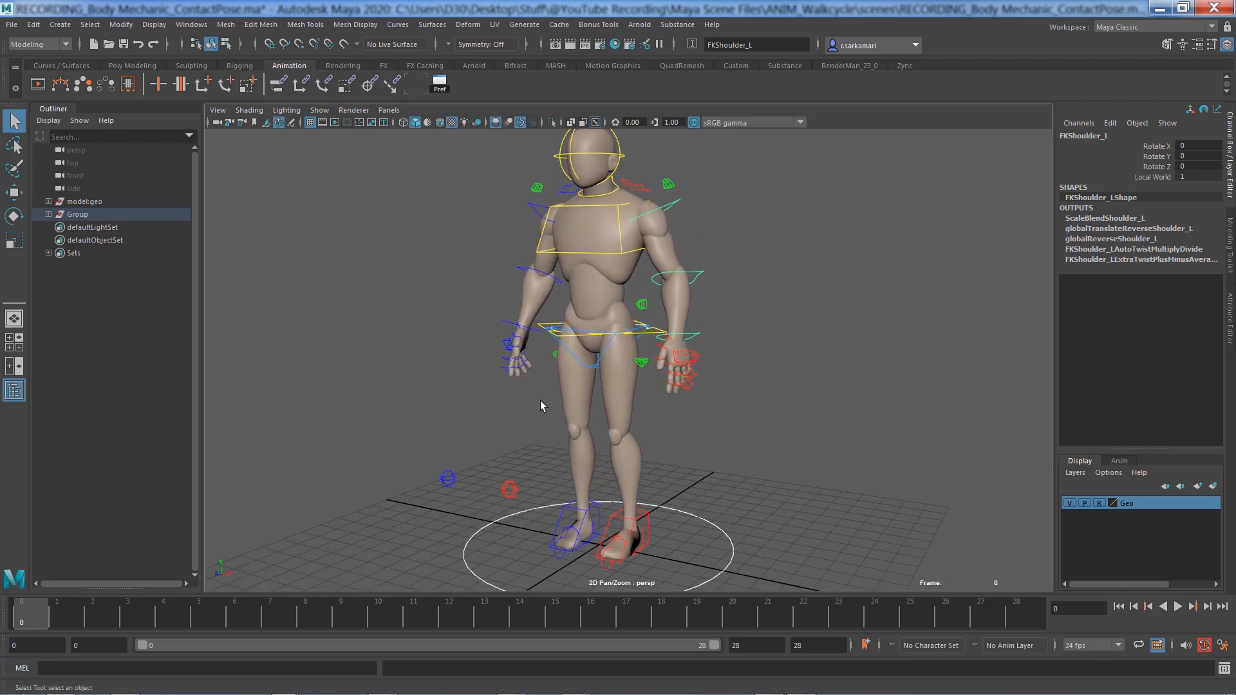
right_click_drag(597, 388, 582, 373, "alt")
middle_click_drag(580, 369, 560, 372, "alt")
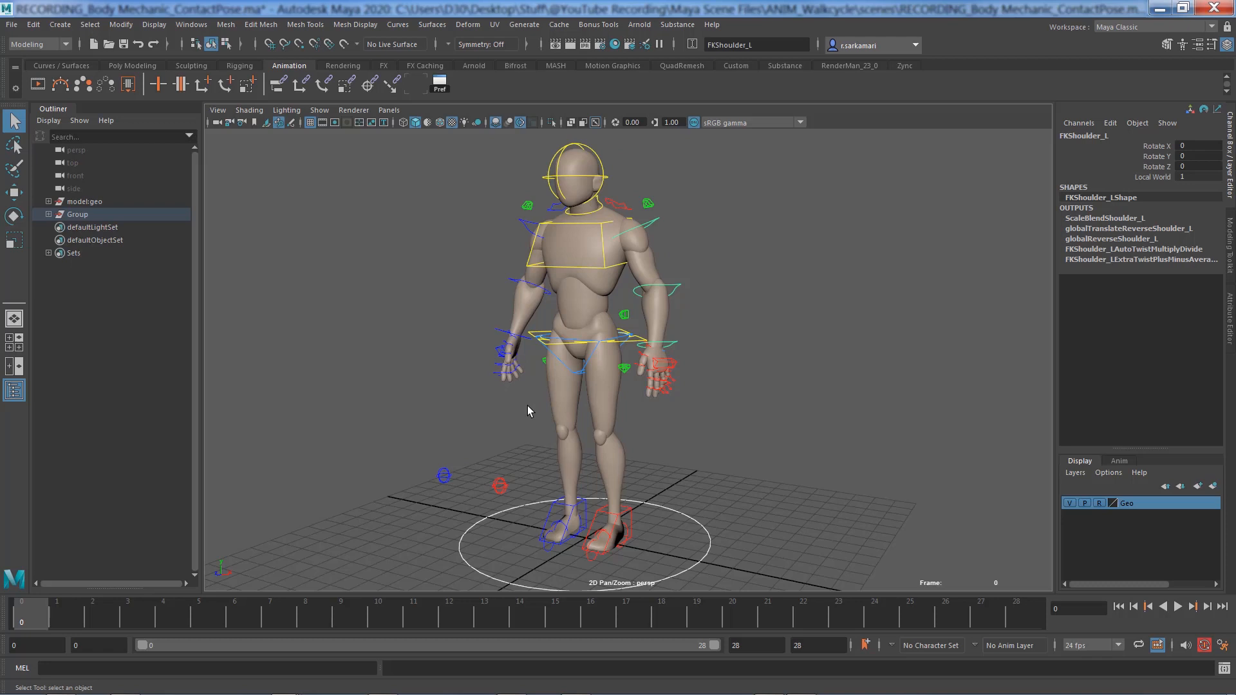
left_click(49, 253)
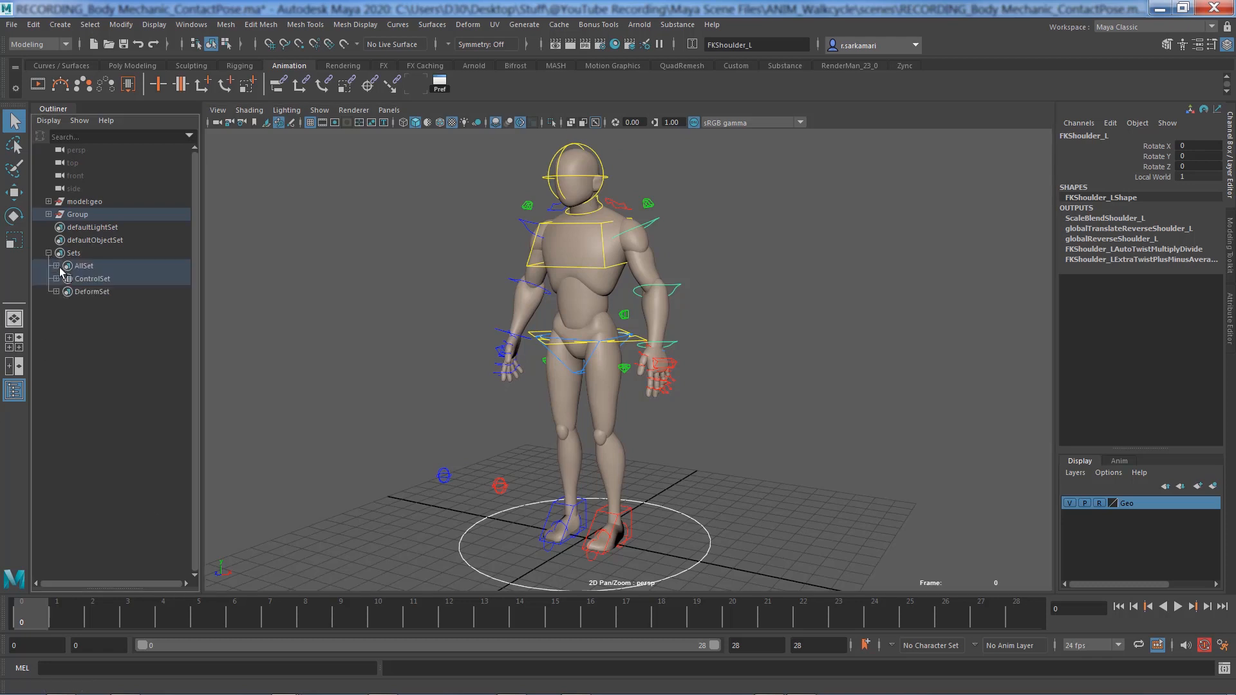
left_click(80, 279)
right_click(88, 281)
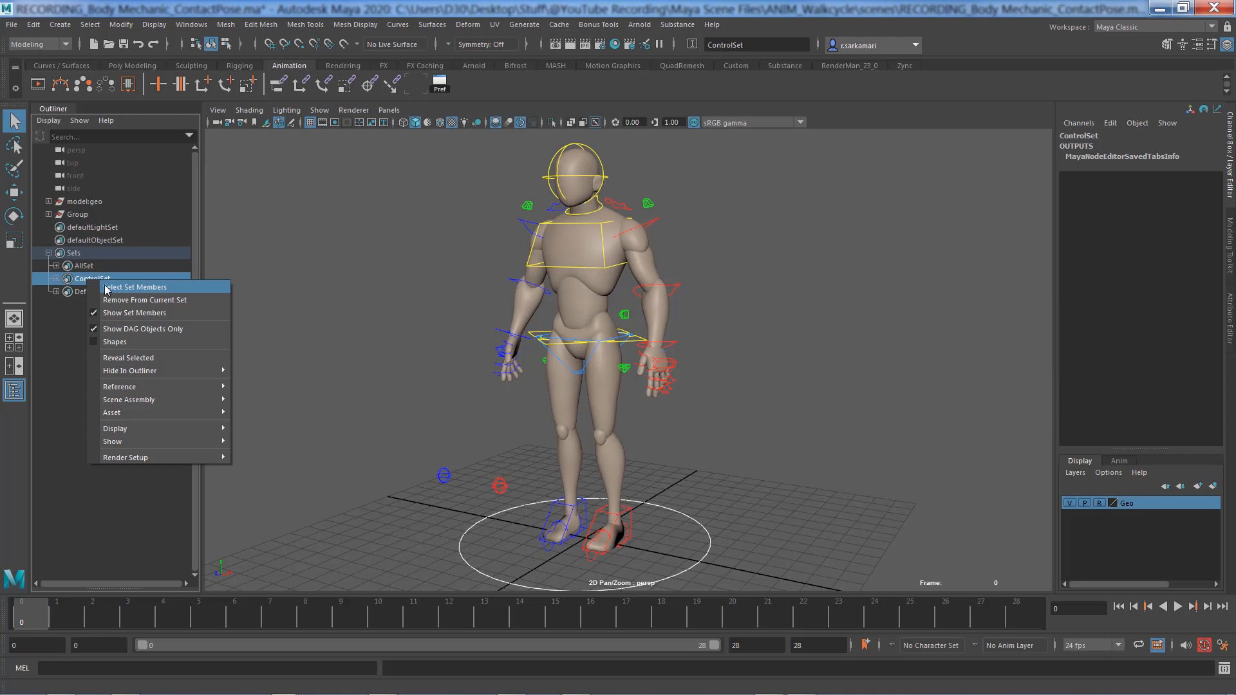
left_click(107, 287)
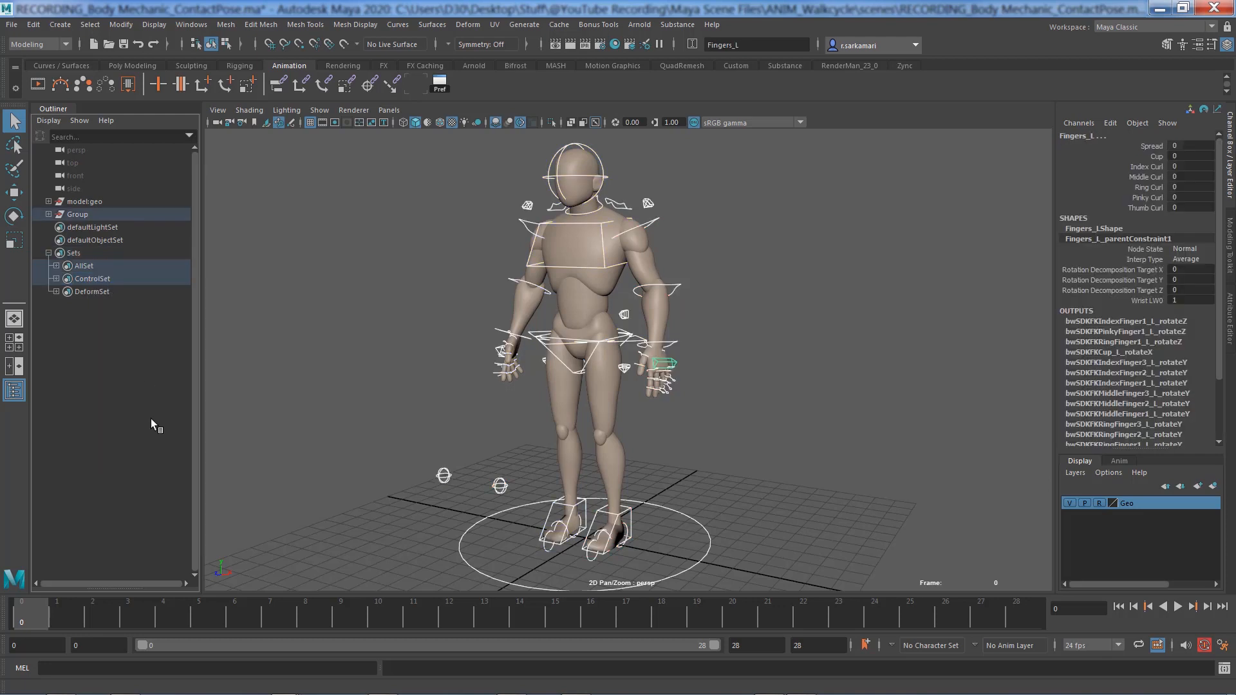
key("s")
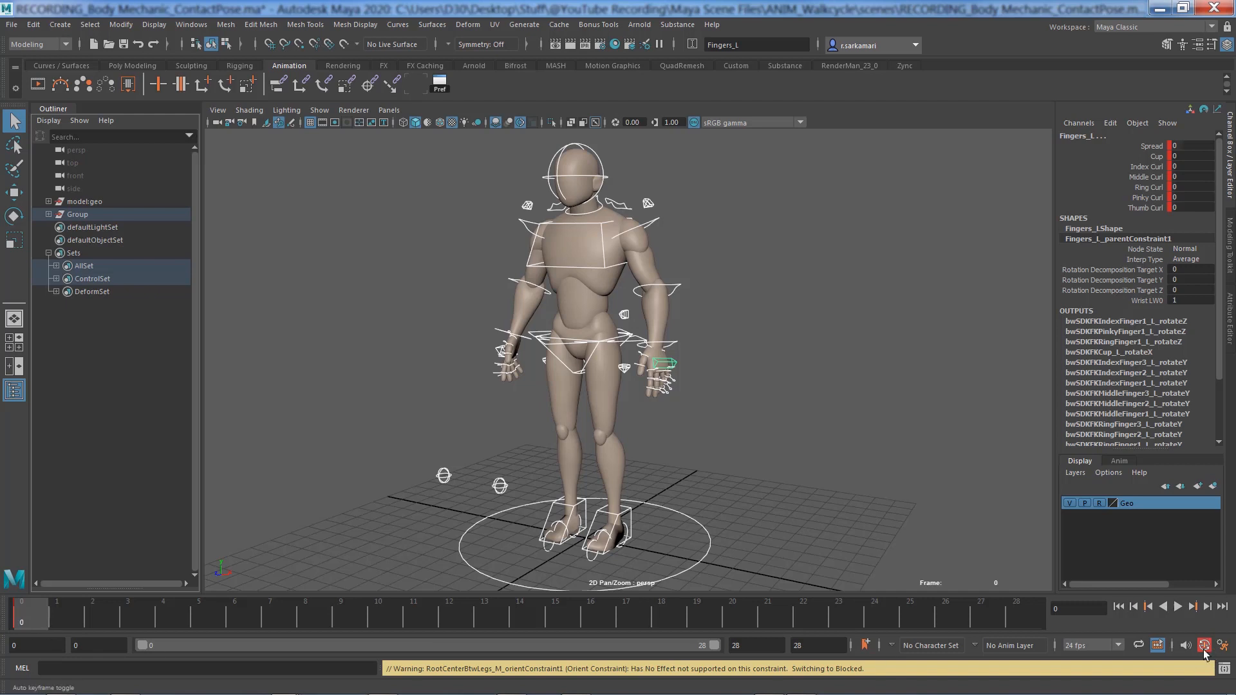
left_click(724, 320)
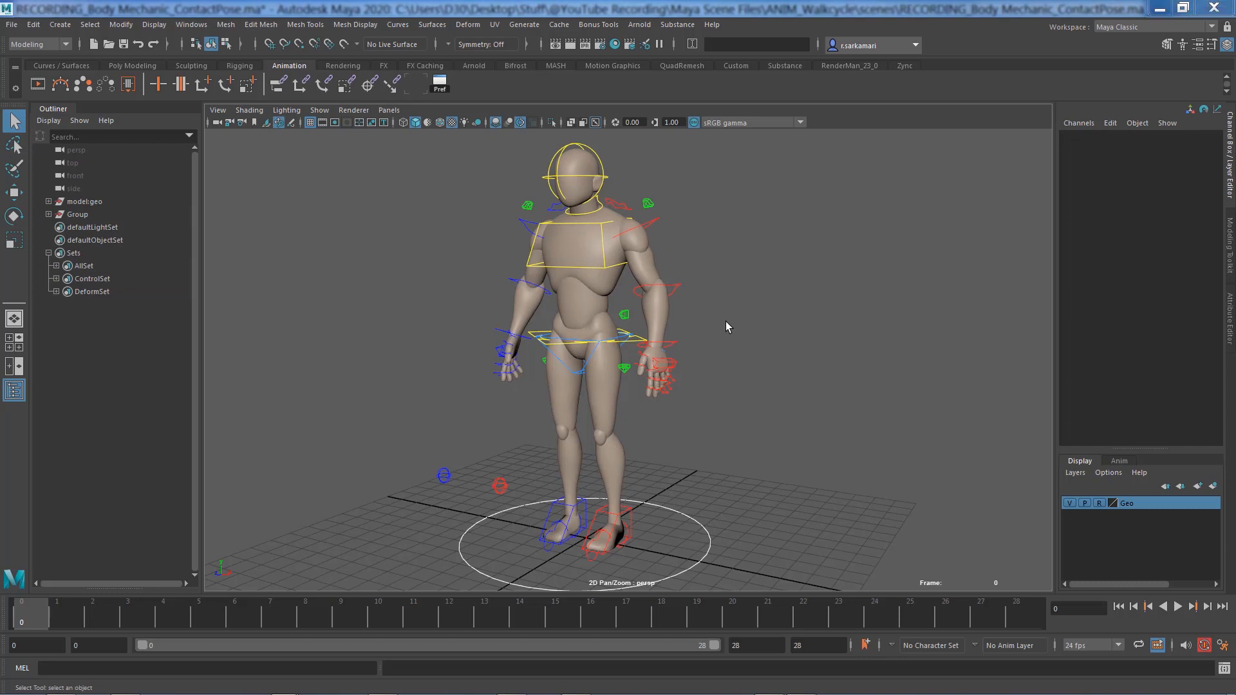
Step: Select the FKShoulder_L control and open its Rotate Z value for editing
left_click(653, 221)
left_click(1189, 165)
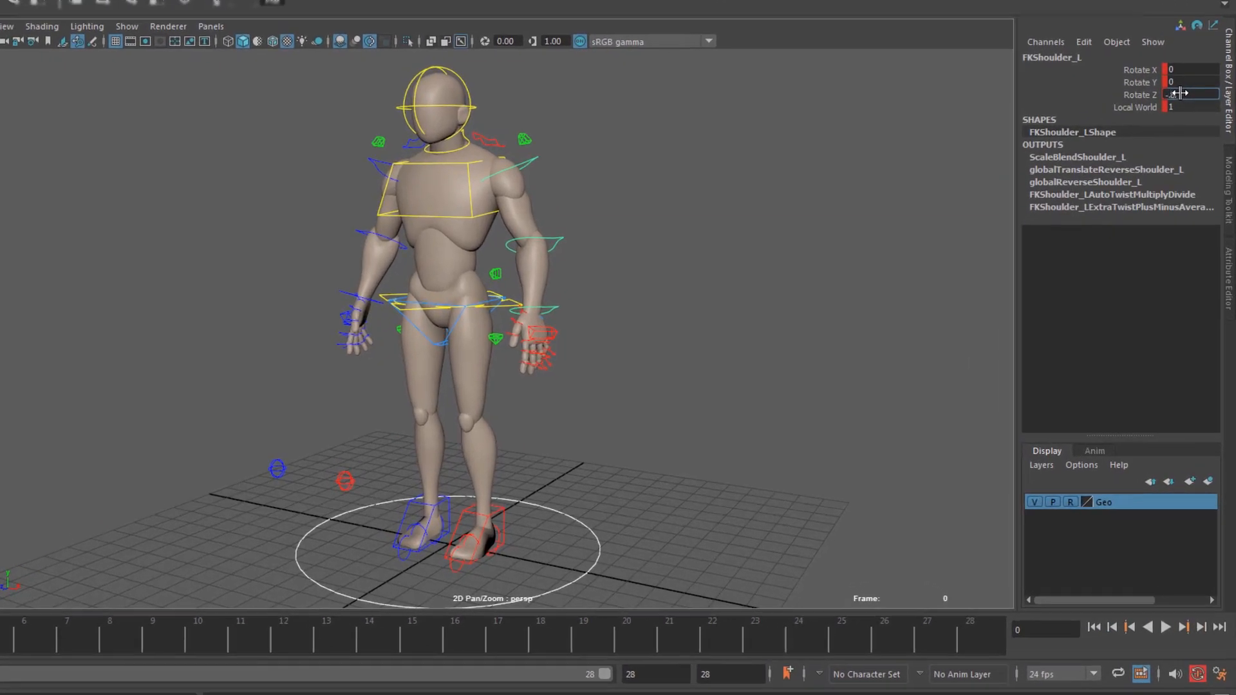
Step: Set Index, Middle, Ring and Pinky Curl to 8 and Thumb Curl to 3.4 on the Fingers_L control, and deselect it
left_click(547, 332)
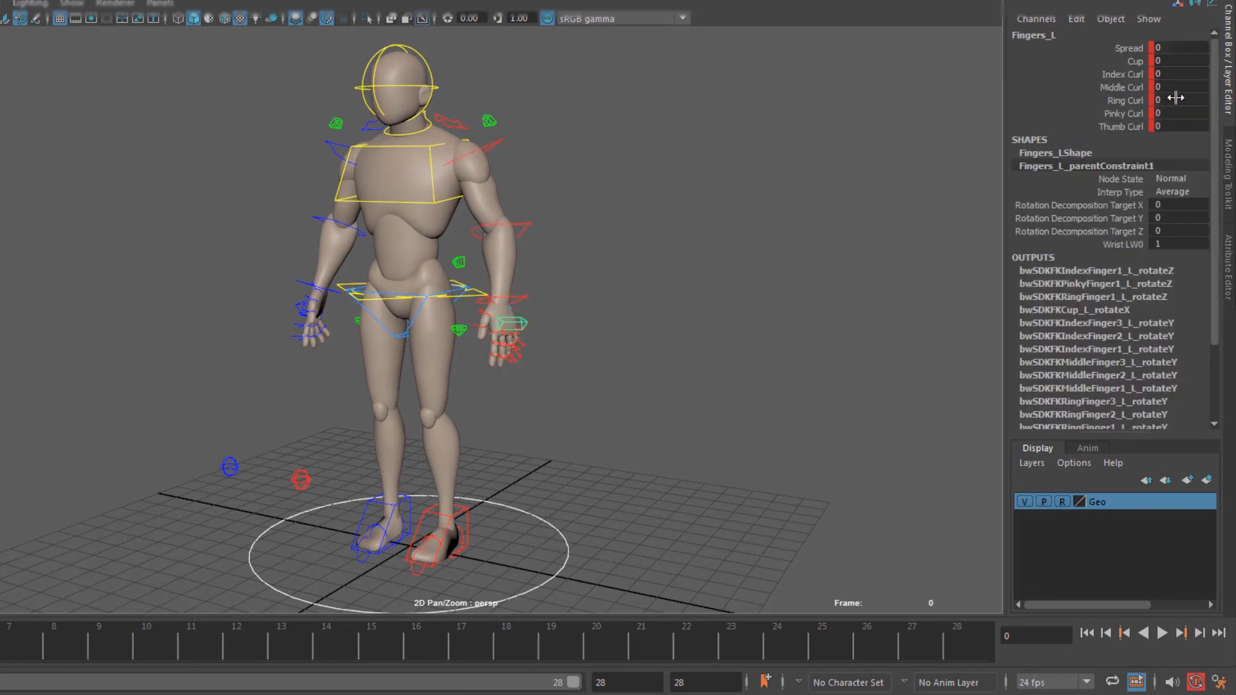
left_click_drag(1165, 95, 1169, 129)
left_click(1165, 112)
type("8")
key("Return")
left_click(1165, 126)
type("3.4")
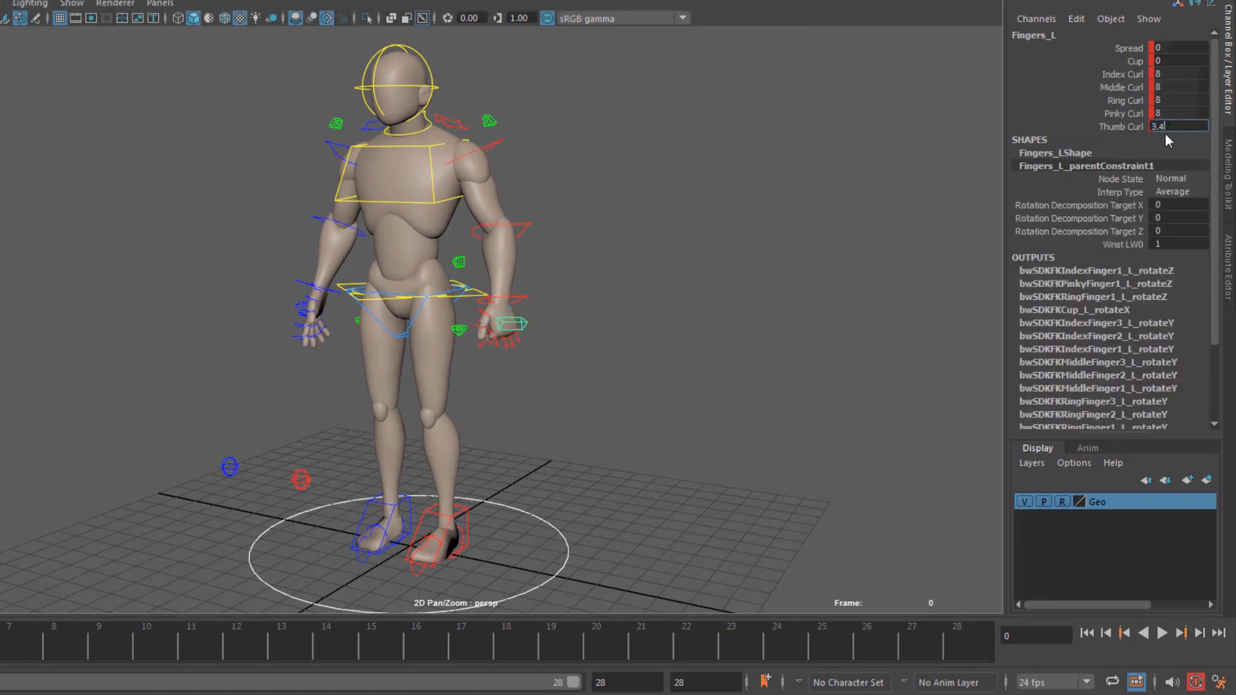
key("Return")
left_click(819, 288)
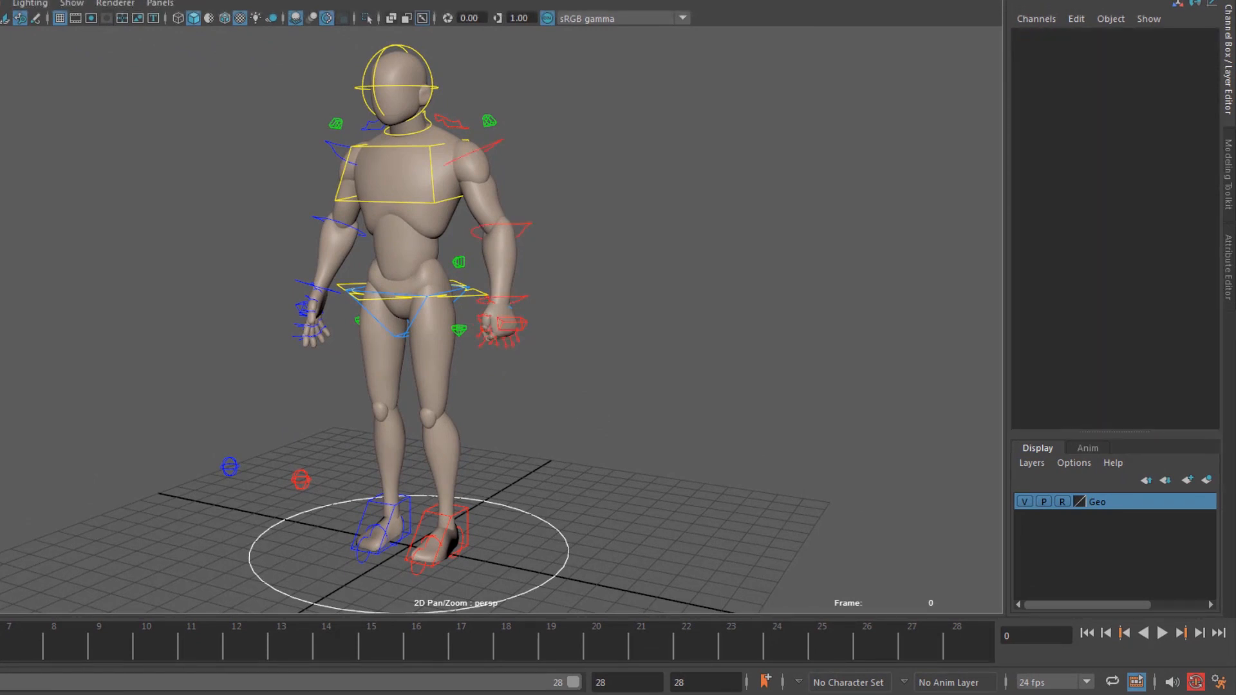
Step: Set Rotate X of the IKSpine3_M chest control to -8
left_click(344, 171)
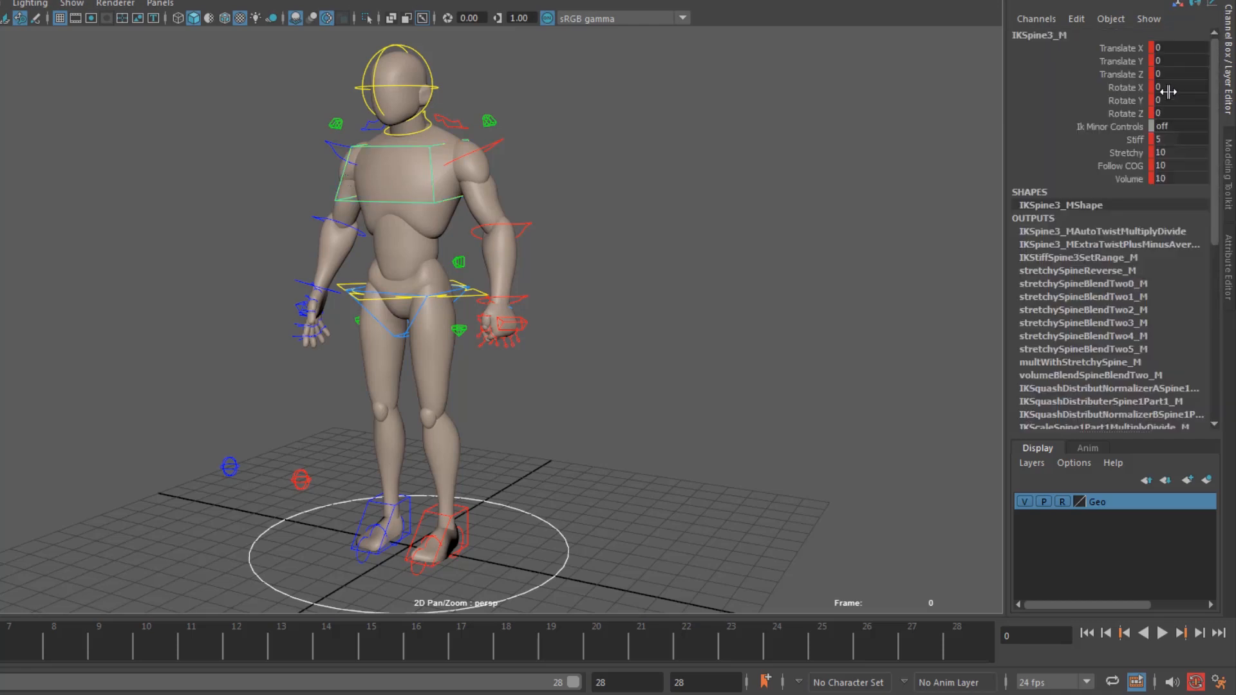
left_click(1169, 87)
type("-8")
key("Return")
Step: Set Rotate Z of the FKHead_M control to 3
left_click(442, 85)
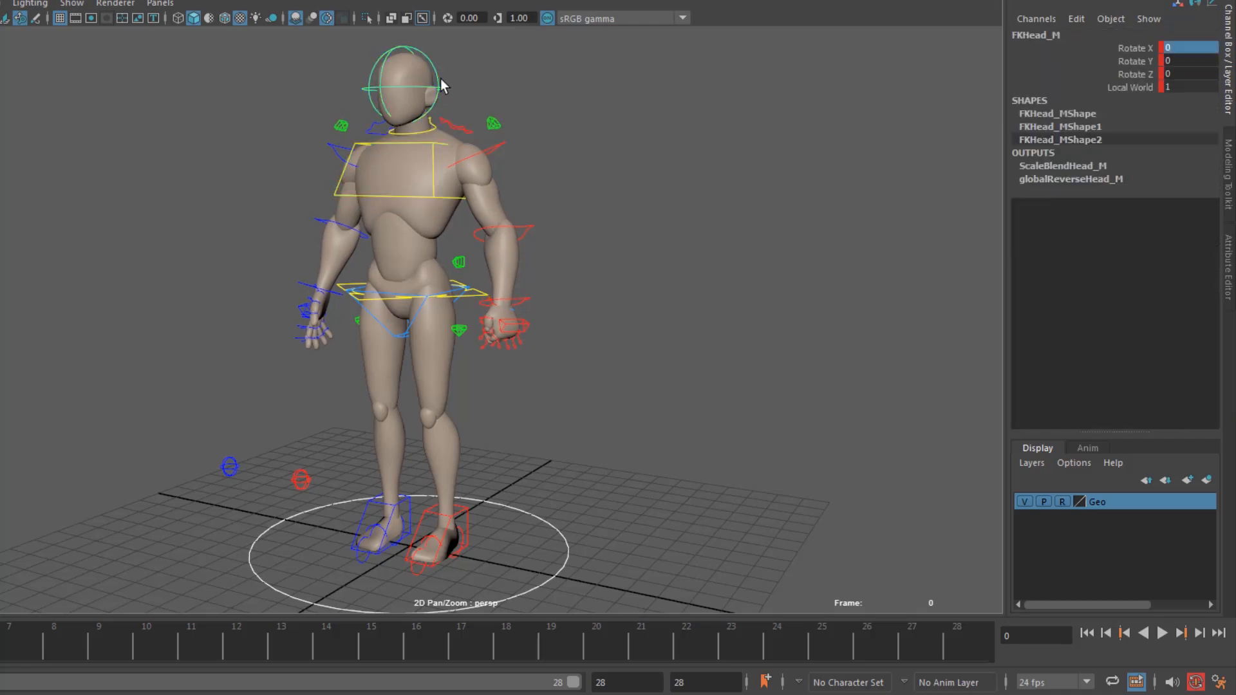
left_click(1178, 74)
type("3")
key("Return")
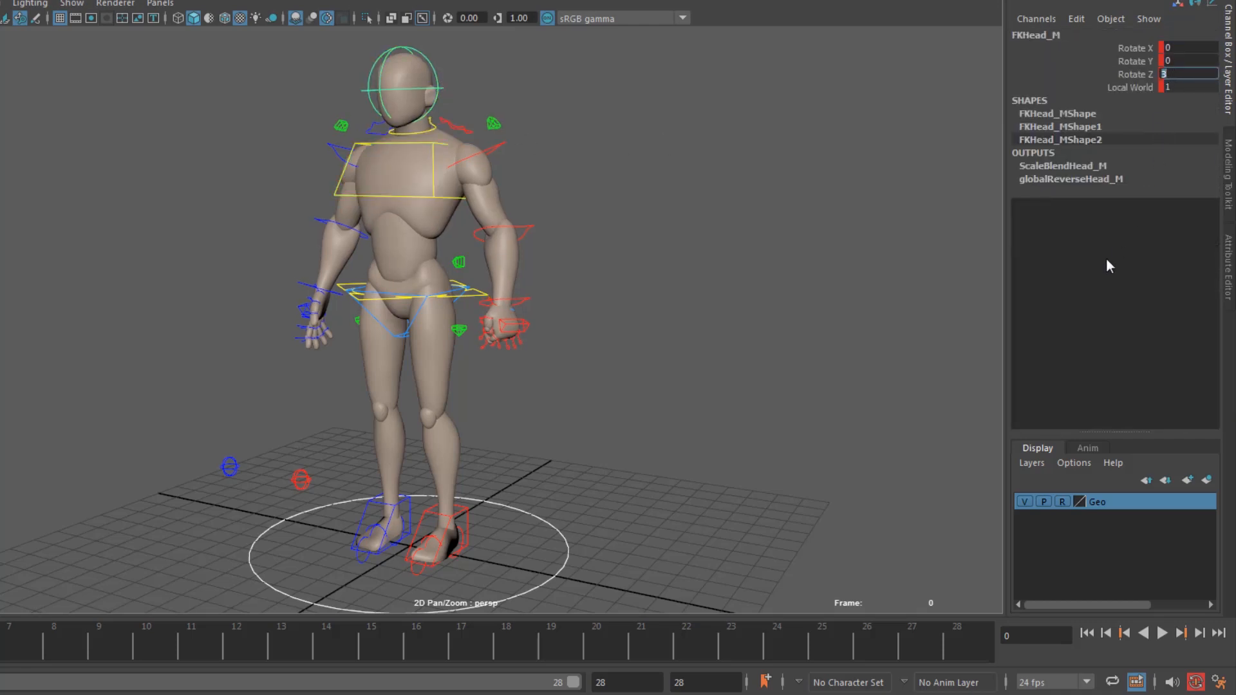
Step: Select the FKShoulder_R control and open its Rotate Z value for editing
left_click_drag(225, 336, 284, 340, "alt")
left_click(267, 144)
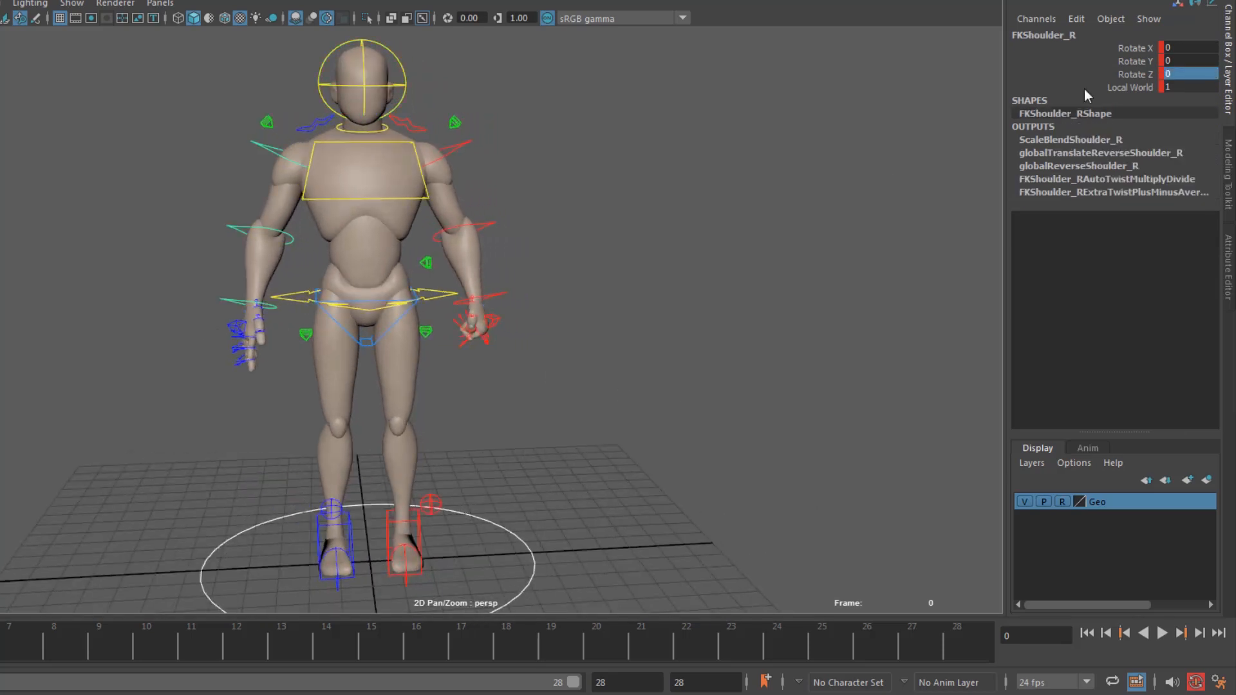
left_click(1172, 73)
Step: Set Index, Middle, Ring and Pinky Curl to 8 and Thumb Curl to 3.4 on the Fingers_R control
left_click(229, 319)
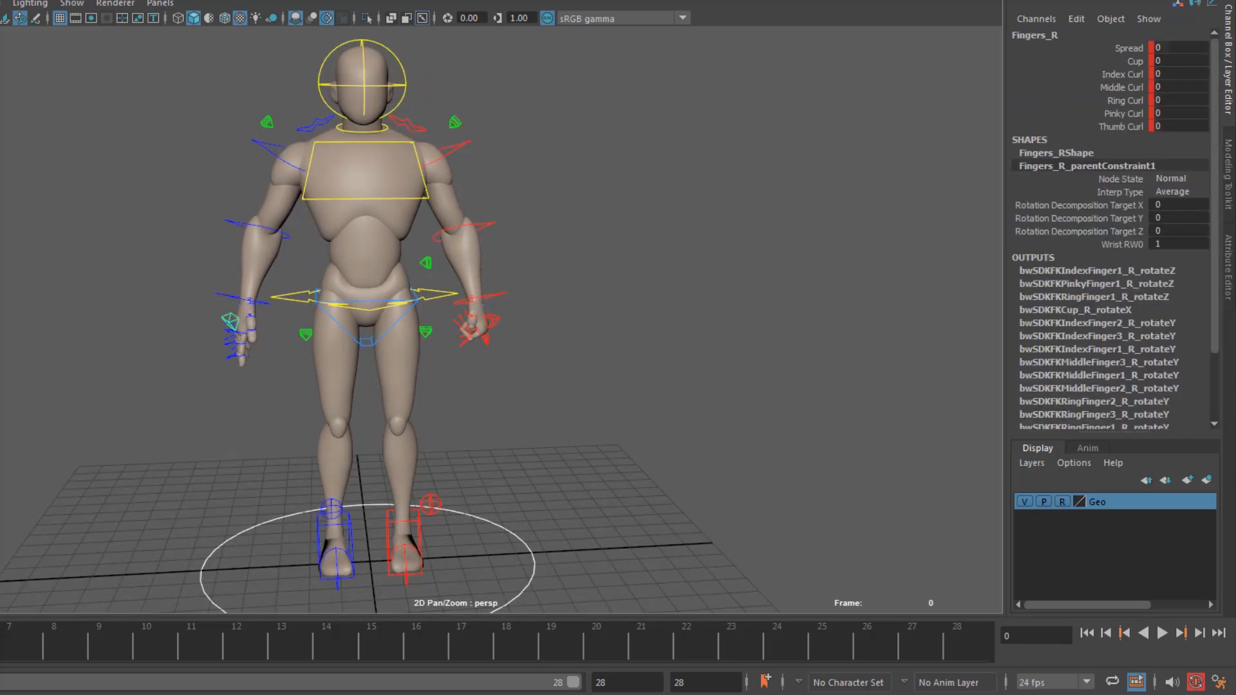
left_click_drag(1165, 74, 1165, 114)
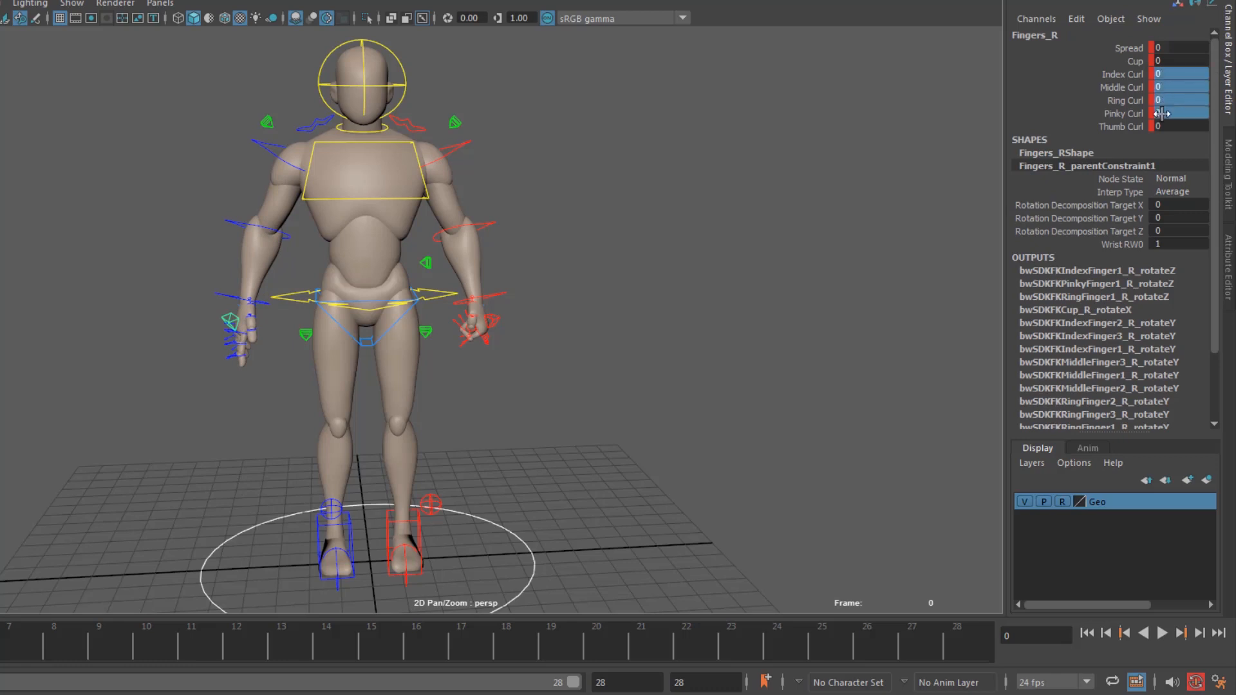
type("8")
key("Return")
left_click(1168, 126)
type("304")
key("Return")
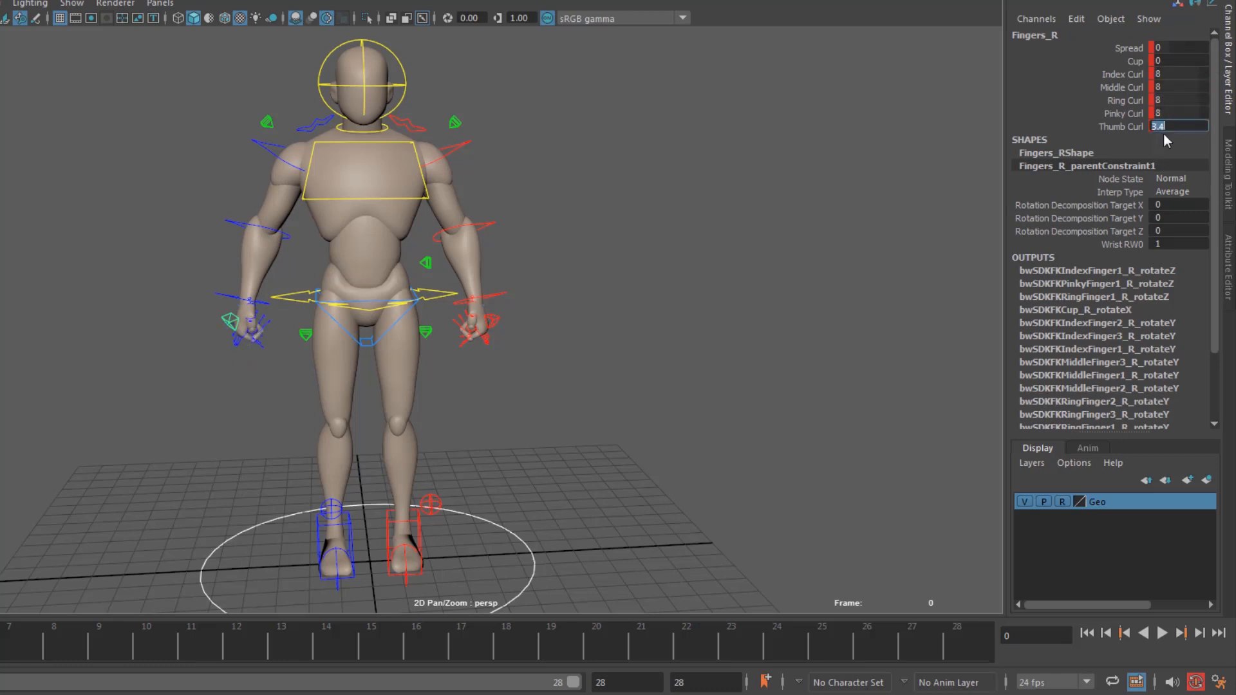
Step: Lower the hips by setting Translate Y of the RootX_M control to -0.25
scroll(515, 316, "up", 6)
left_click_drag(425, 338, 508, 353, "alt")
middle_click_drag(508, 354, 646, 406, "alt")
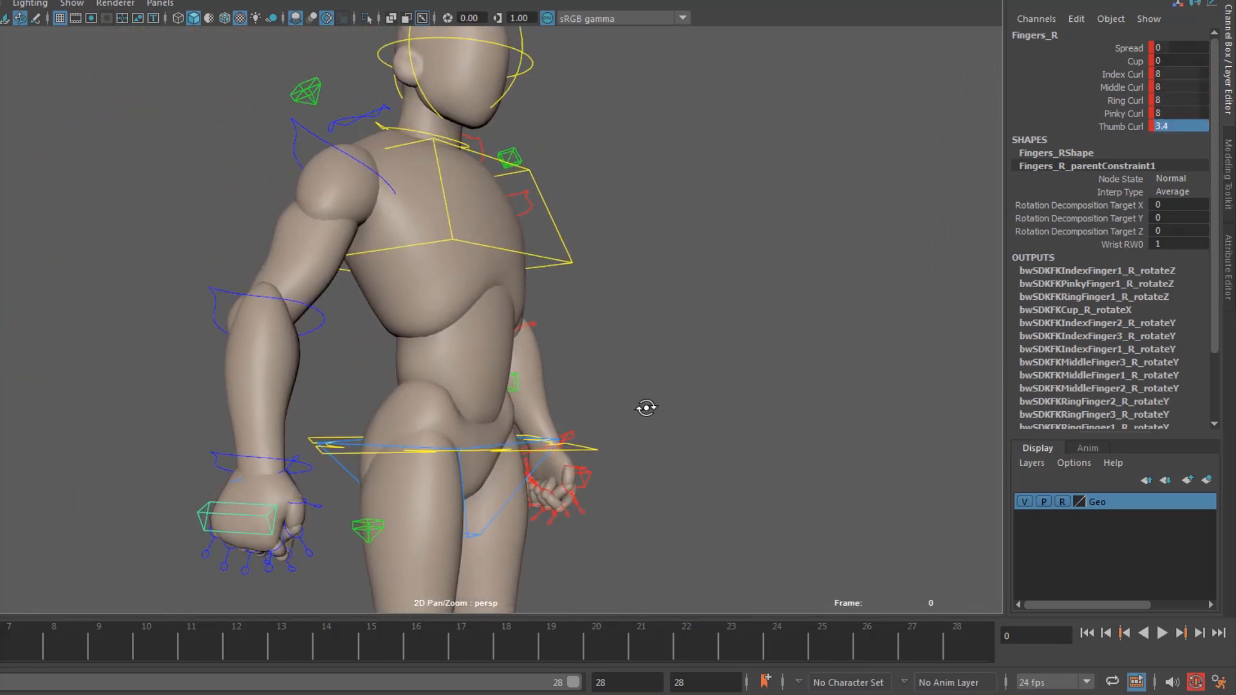
left_click_drag(646, 407, 546, 400, "alt")
scroll(545, 399, "down", 5)
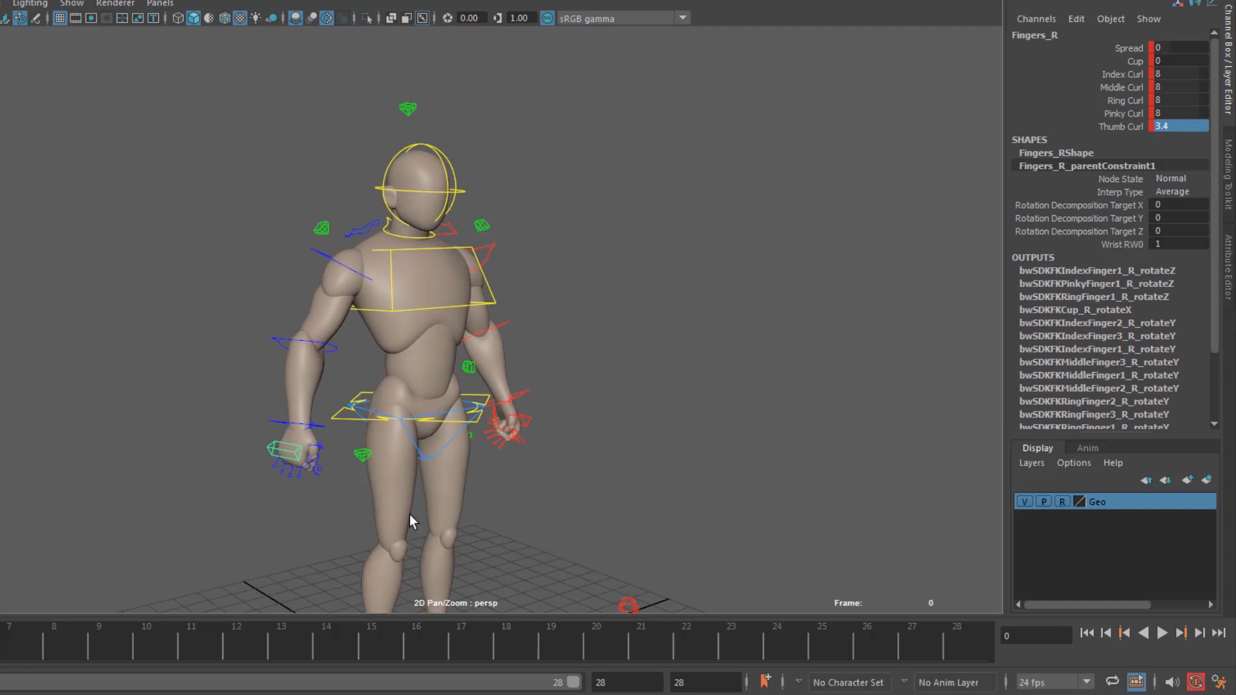
left_click(341, 414)
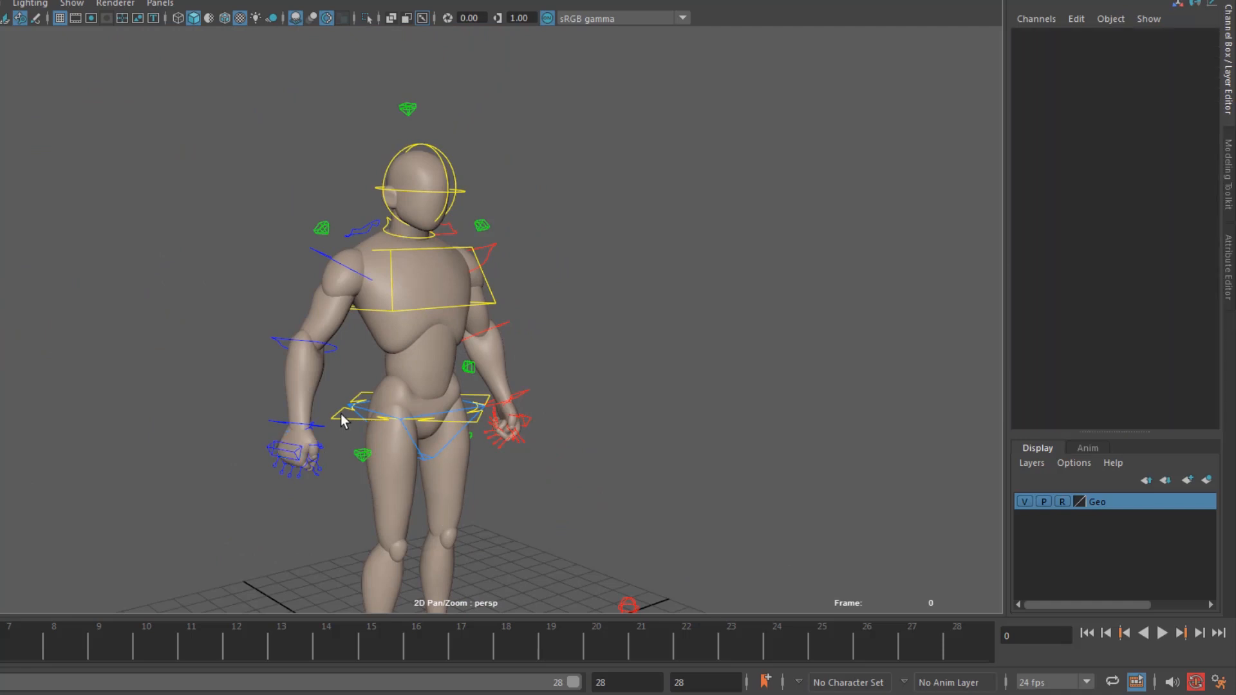
left_click(1182, 61)
type("-0.25")
key("Return")
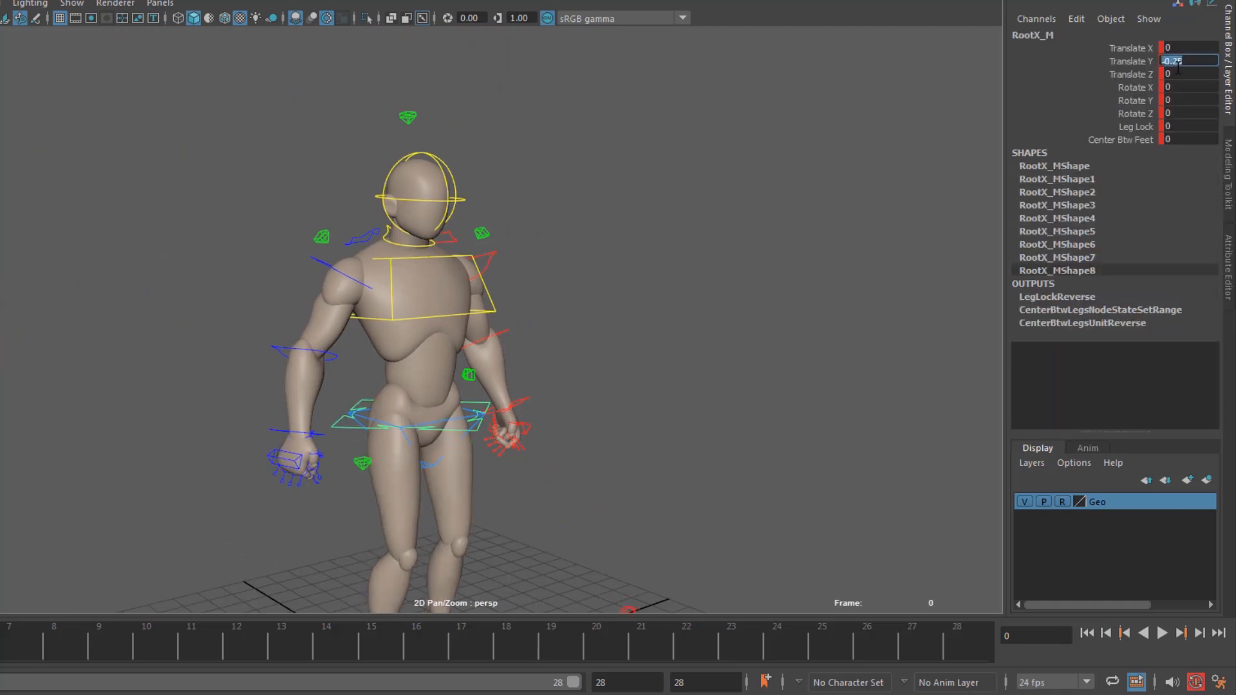
Step: Move the left foot outward by setting Translate X of the IKLeg_L control to 0.5
middle_click_drag(373, 475, 372, 310, "alt")
left_click_drag(372, 311, 289, 306, "alt")
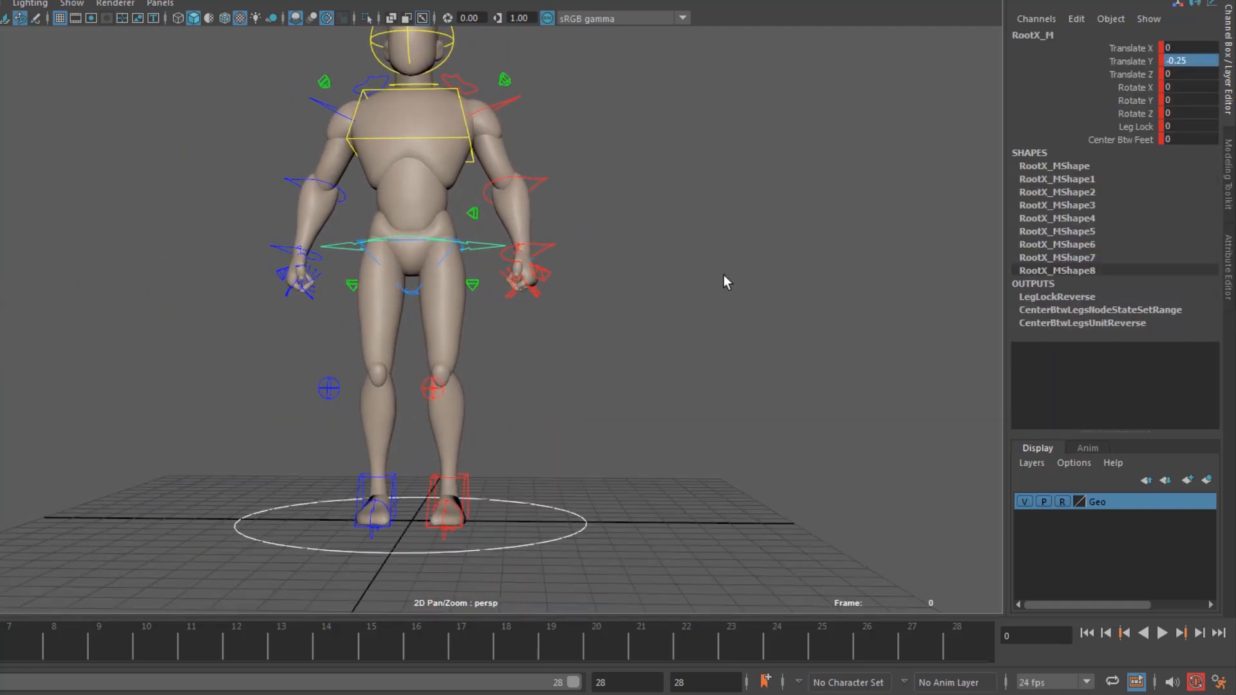
left_click(463, 486)
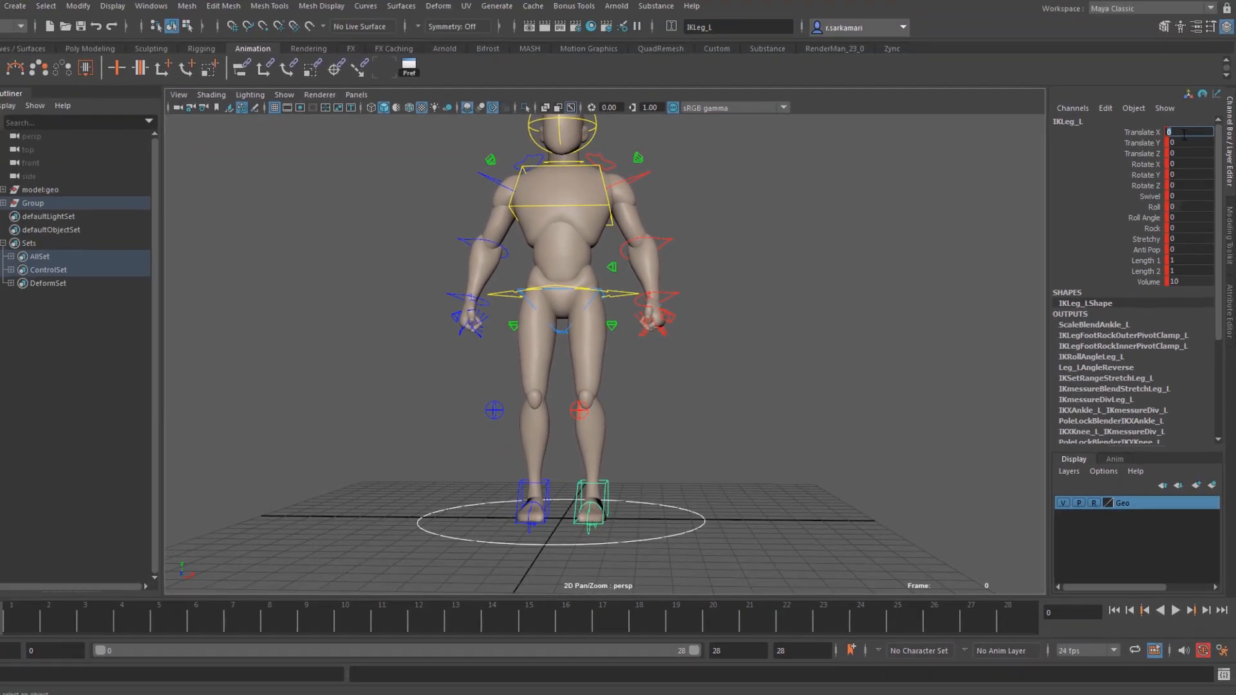
type(".5")
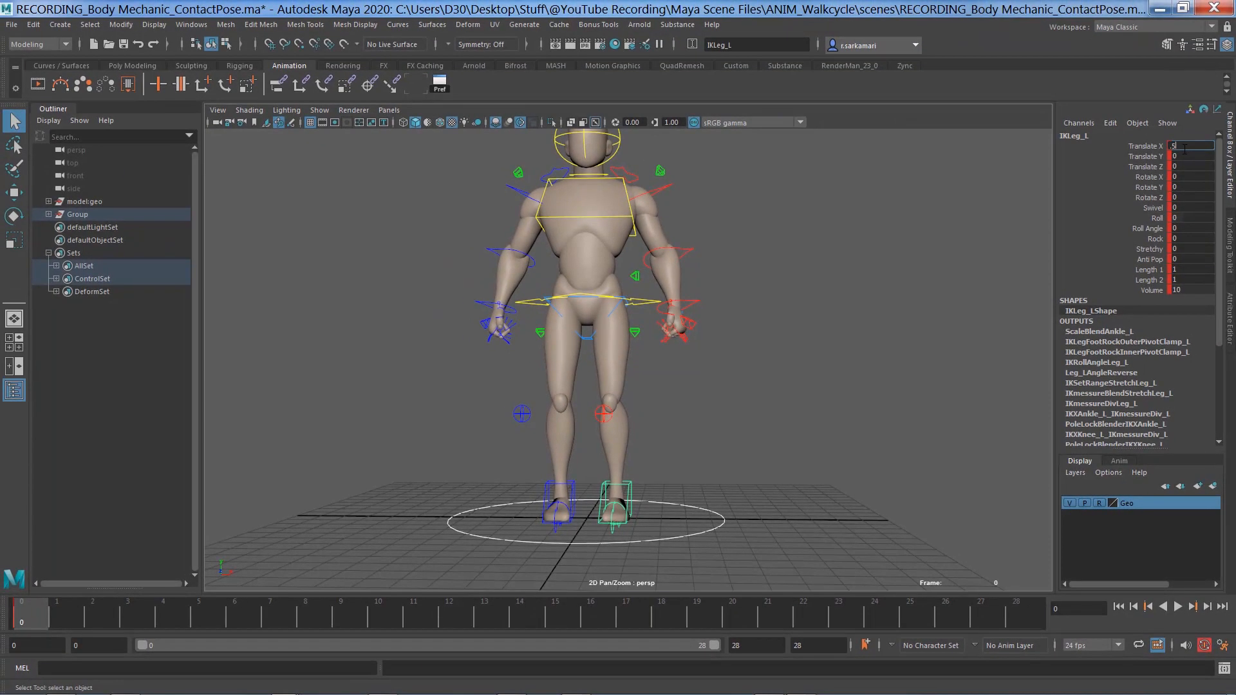
key("Return")
Step: Move the right foot outward by setting Translate X of the IKLeg_R control to -0.5
left_click(521, 485)
left_click(1178, 133)
type("-.5")
key("Return")
middle_click_drag(559, 341, 547, 396, "alt")
left_click_drag(548, 396, 468, 393, "alt")
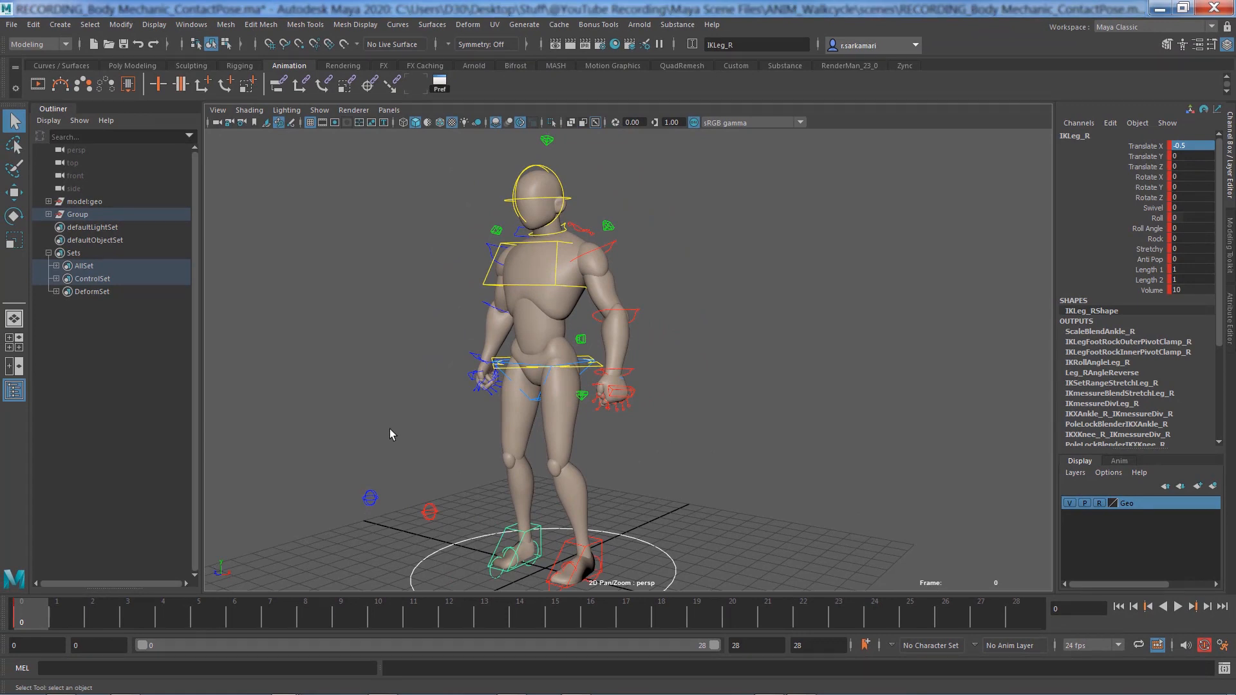
left_click_drag(469, 443, 489, 404, "alt")
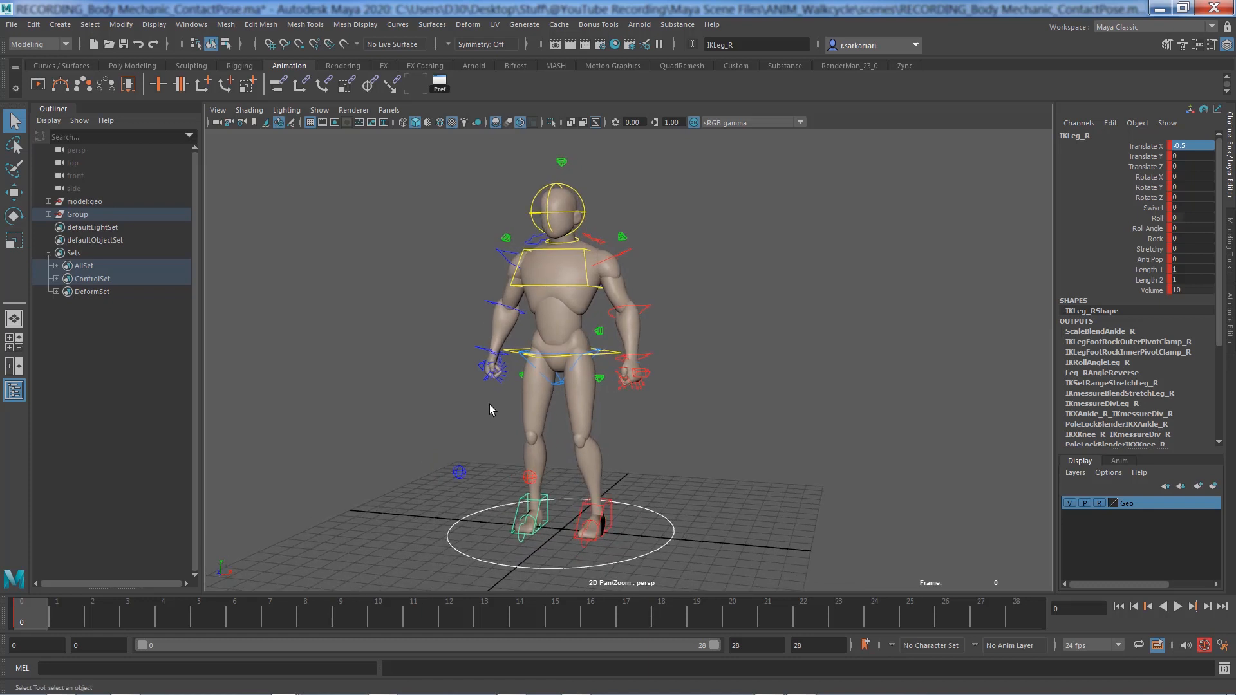
Step: Clear the control selection and switch the viewport to the side view
left_click(513, 354)
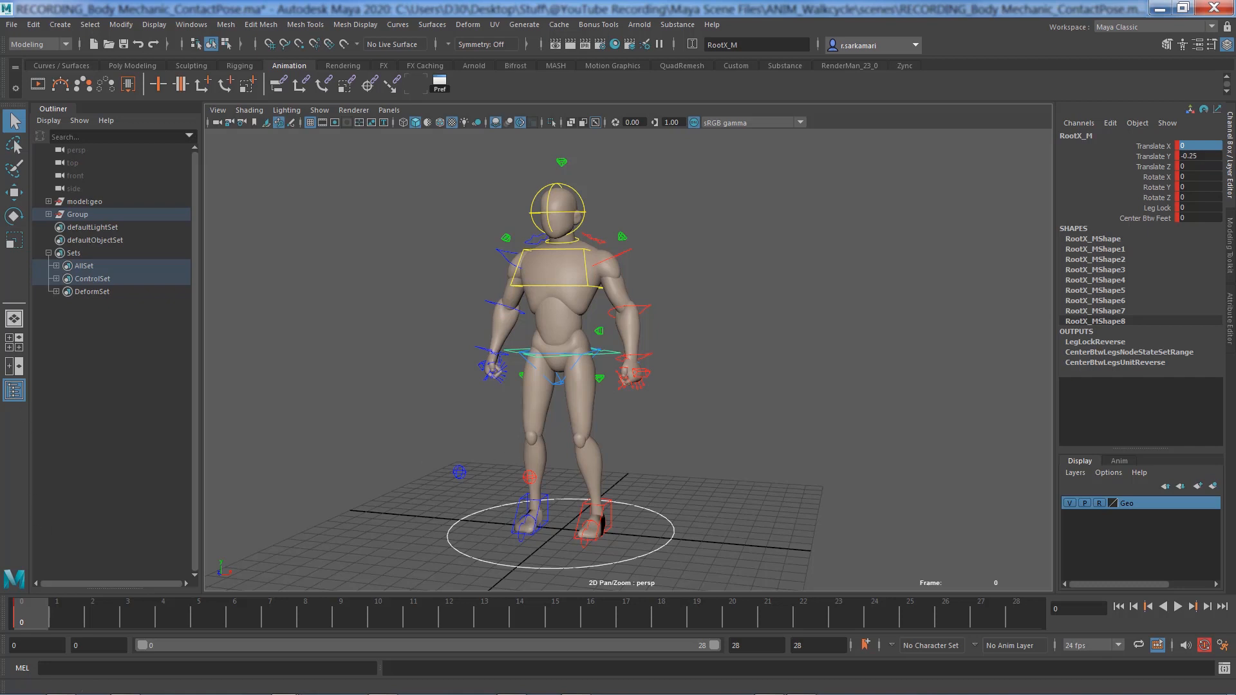
left_click(511, 540)
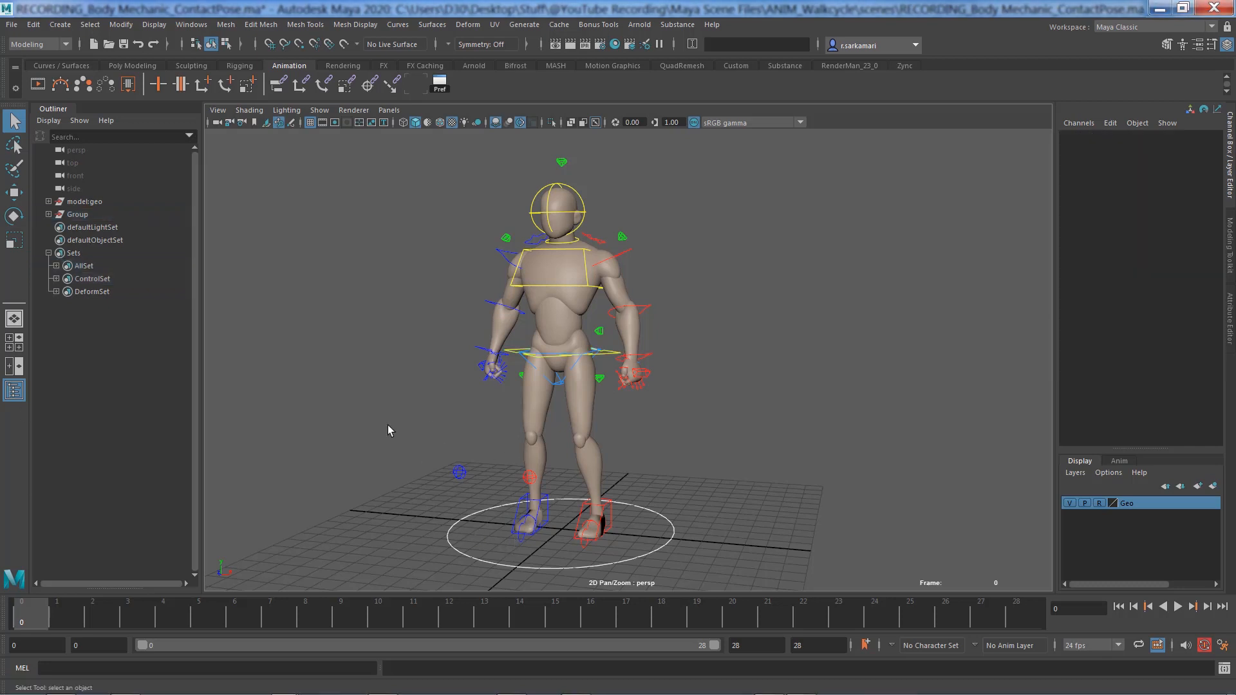
key("space")
left_click_drag(402, 406, 436, 405)
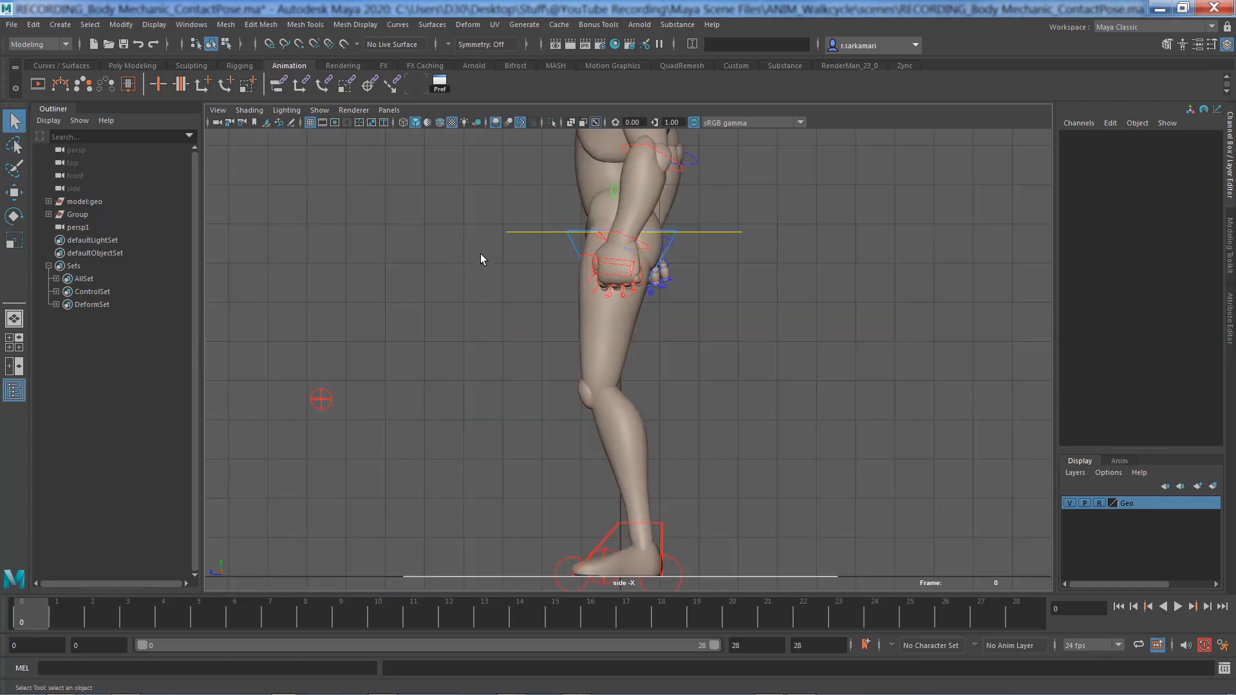
Step: Select the RootX_M control and key its current pose at frames 28 and 14
left_click(515, 231)
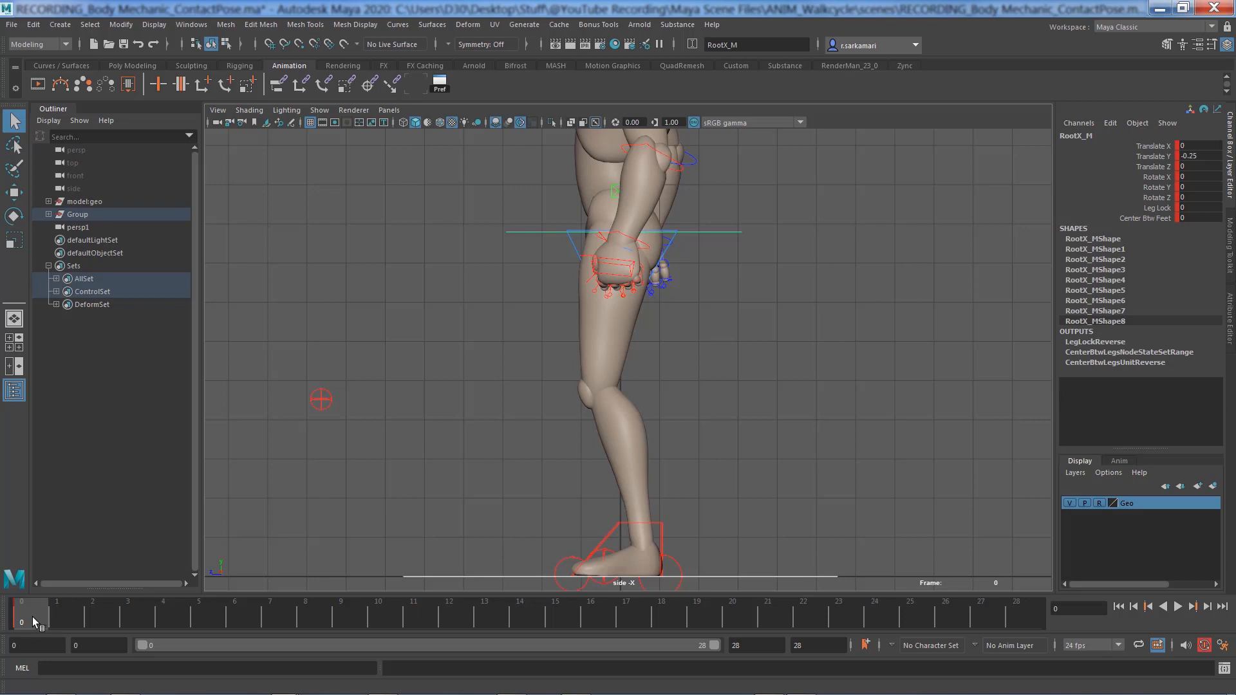
left_click(1017, 620)
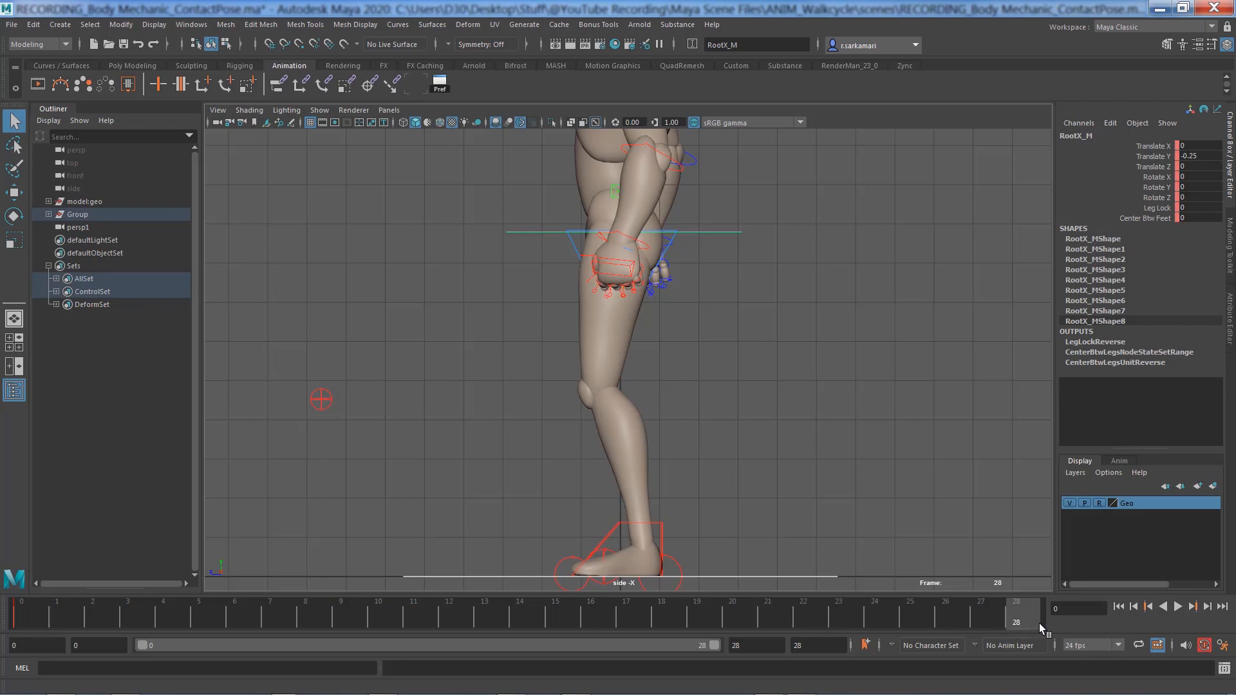
left_click(524, 610)
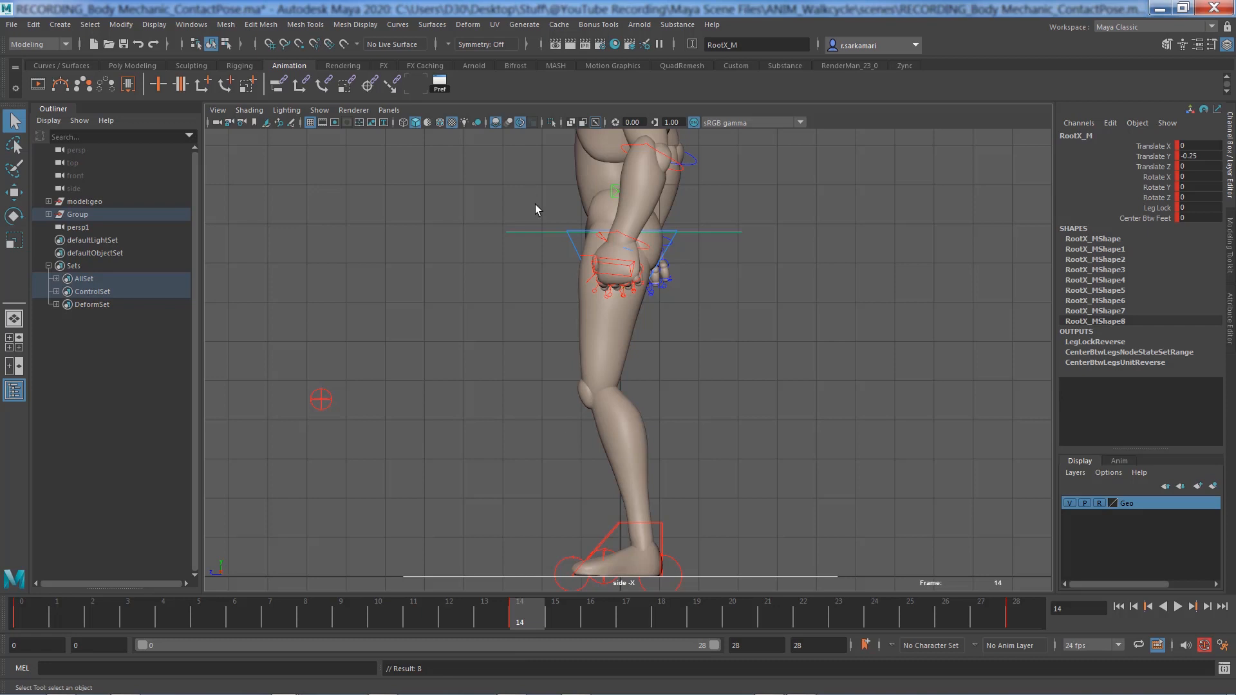
left_click_drag(535, 205, 535, 287)
Step: At frame 7, lower the RootX_M control with the Move tool and set its Translate Y to -0.4
left_click(268, 622)
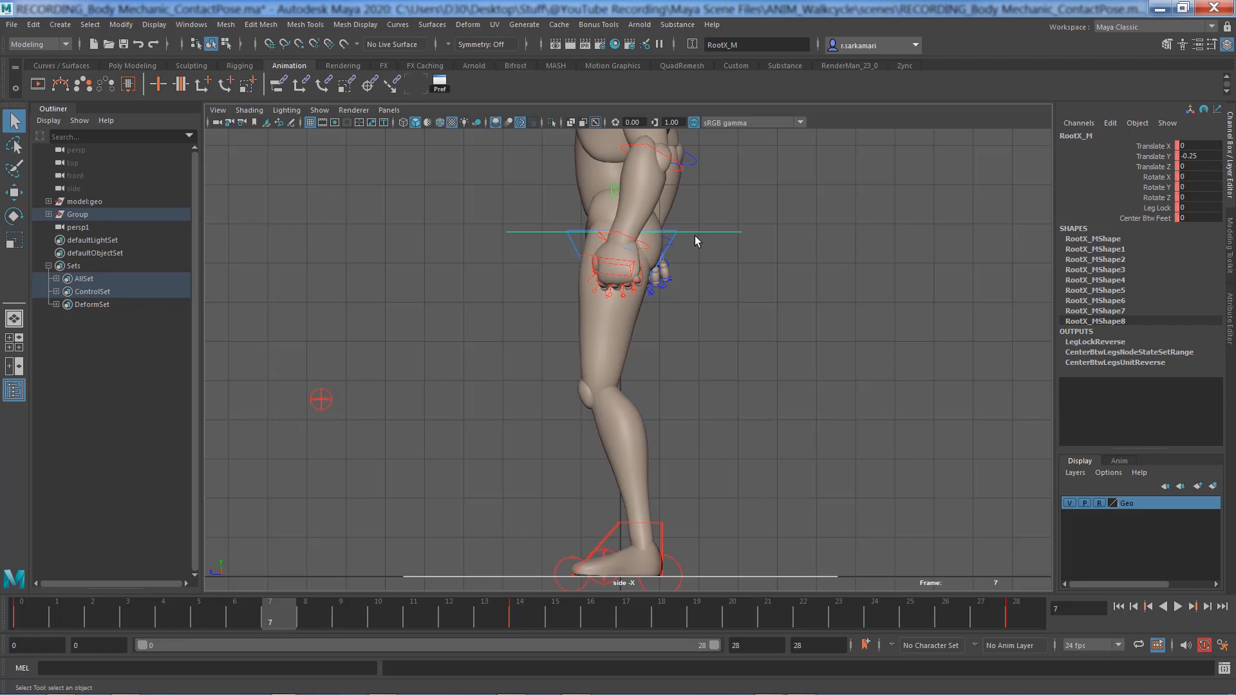
key("w")
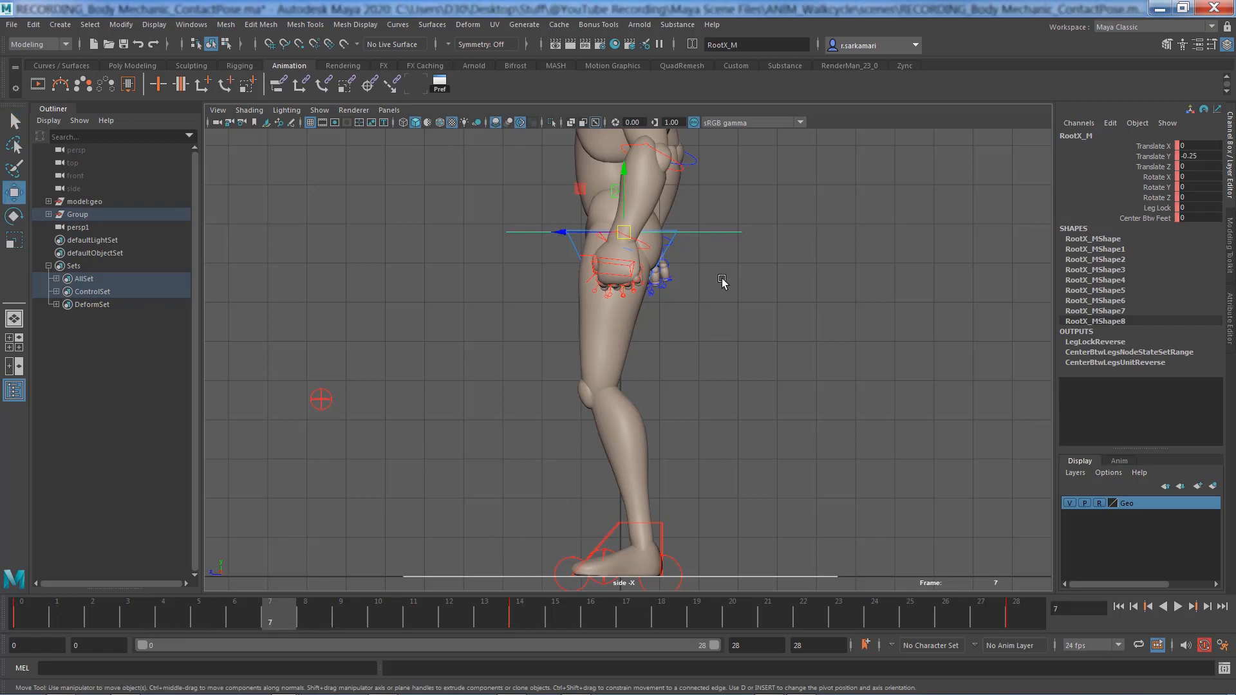
left_click_drag(628, 173, 628, 179)
double_click(1201, 157)
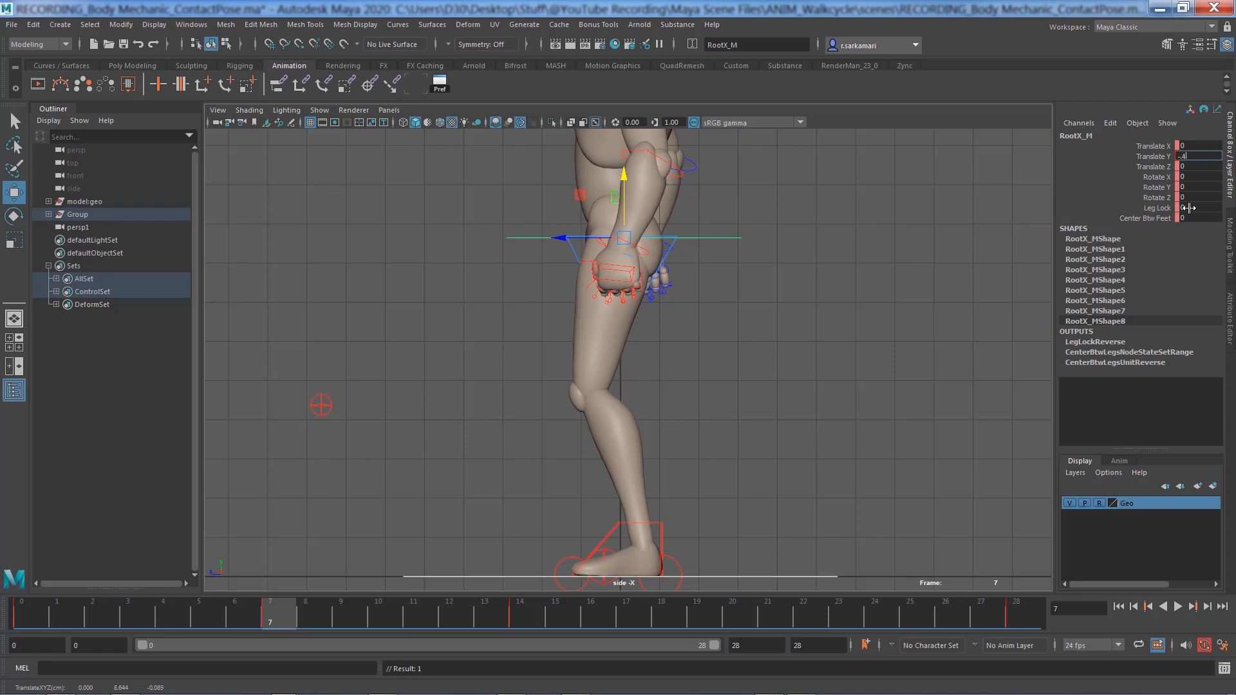
key("Return")
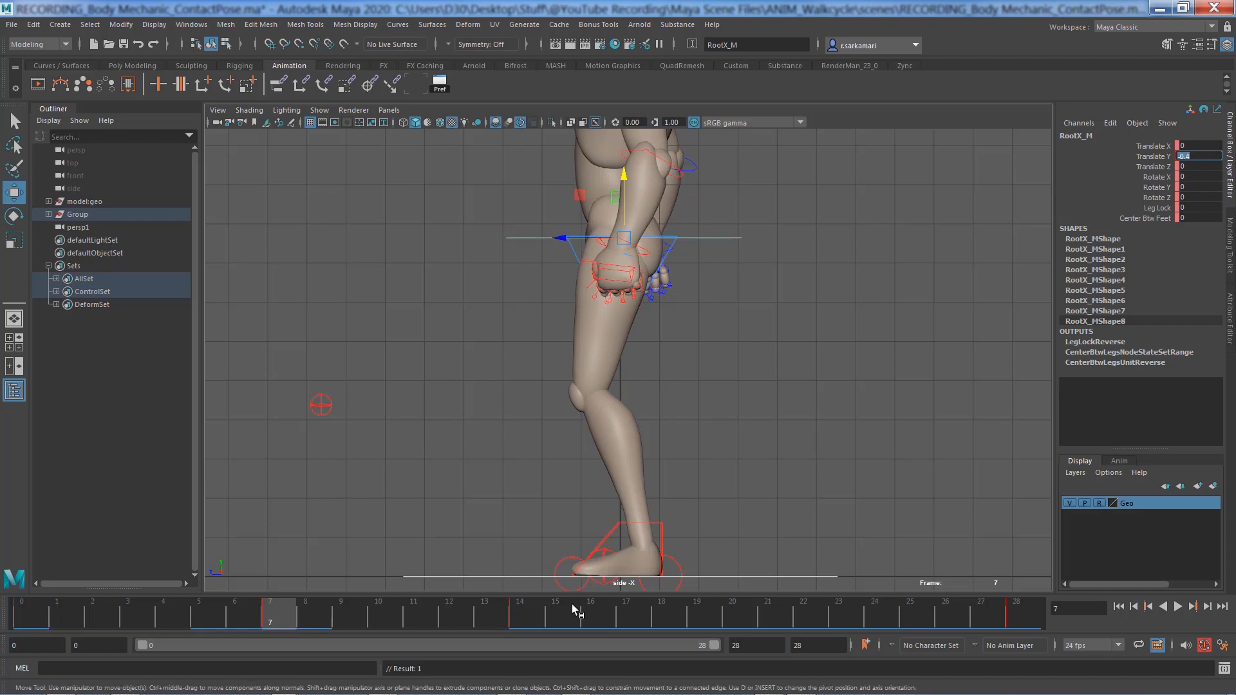
Step: Copy the RootX_M key from frame 7 to frame 21, and play back the up-and-down hip motion
right_click(277, 602)
left_click(311, 384)
left_click(764, 616)
right_click(766, 616)
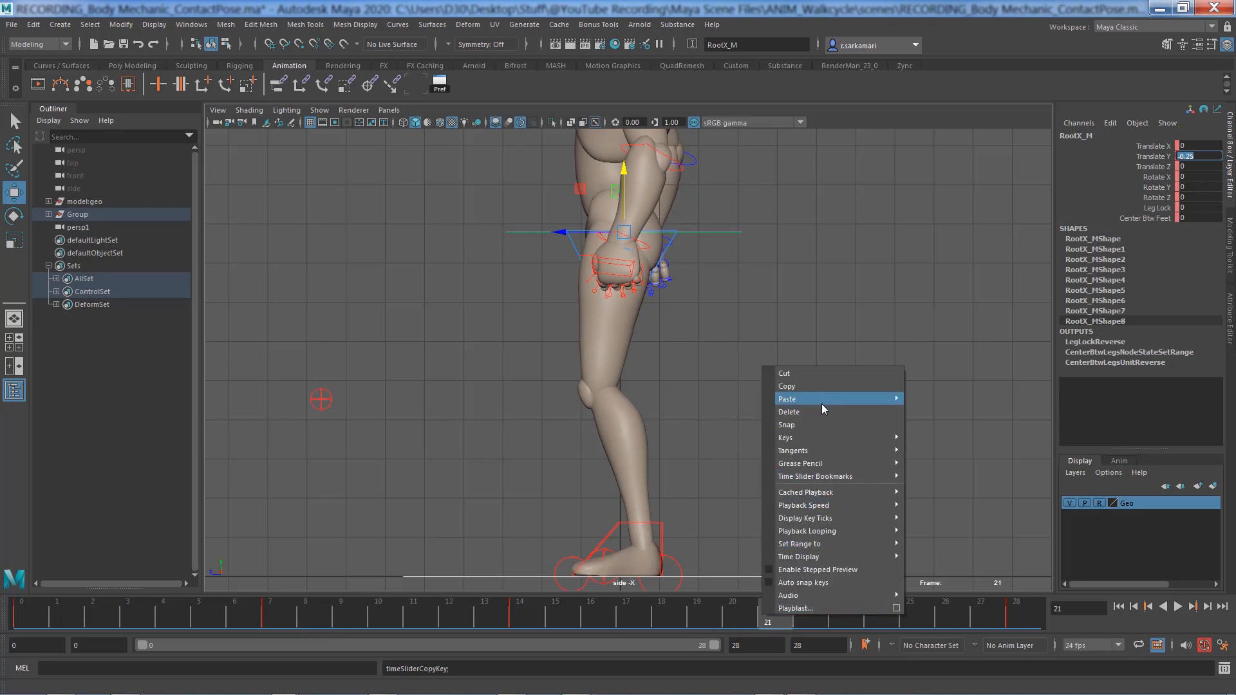
mouse_move(891, 399)
left_click(931, 399)
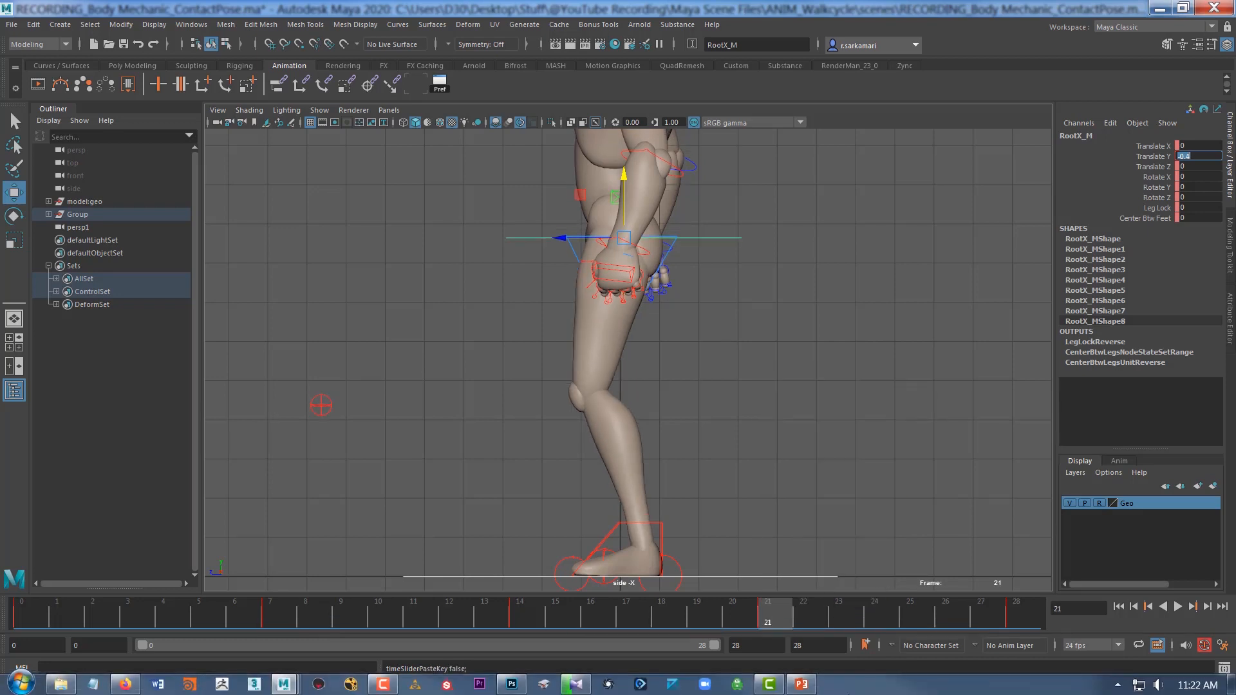
left_click(1179, 607)
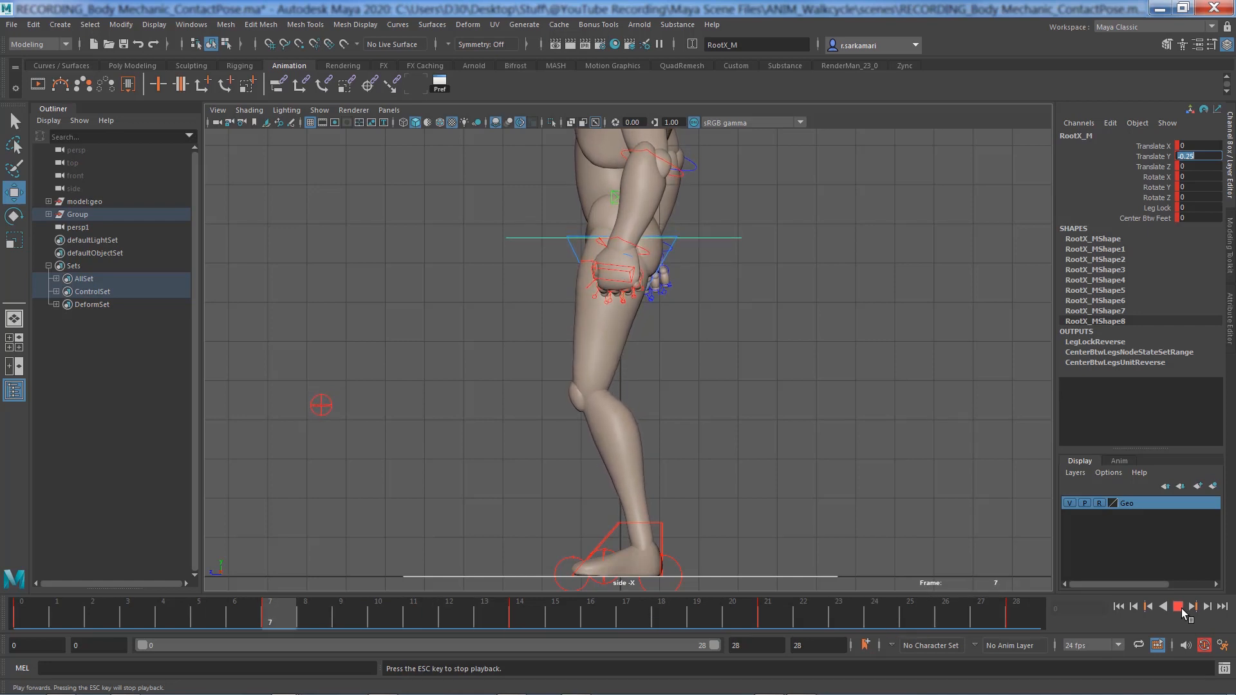
left_click(1179, 607)
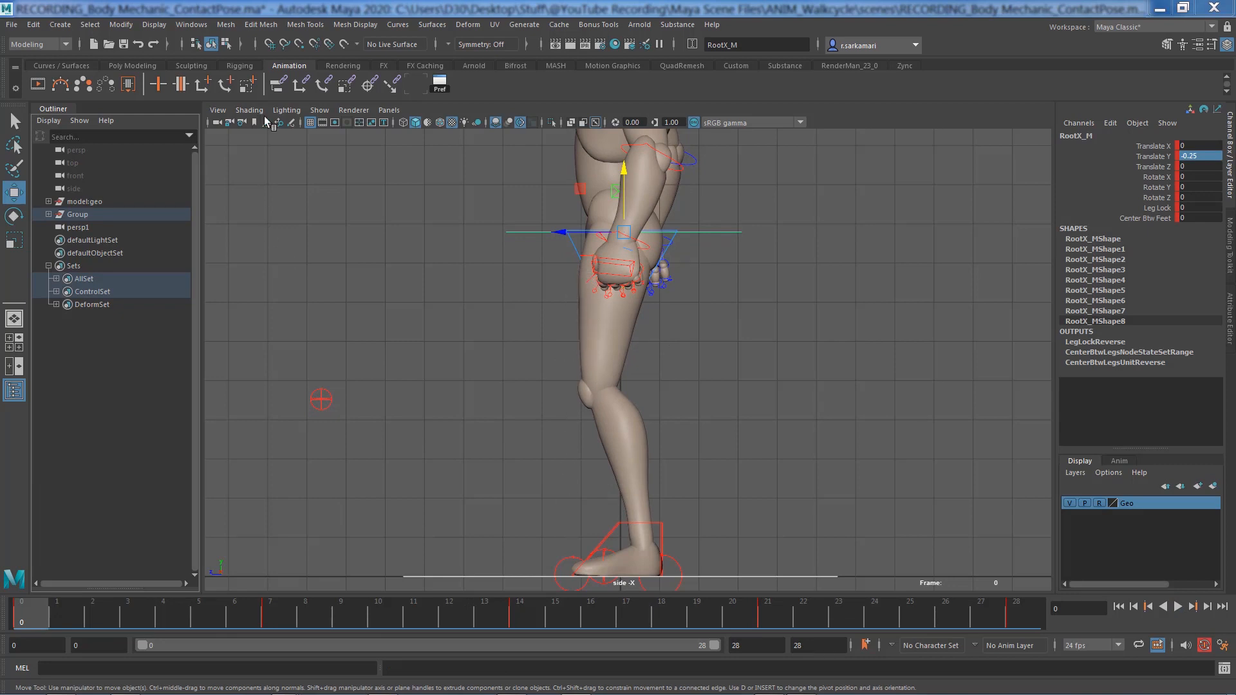
Step: Open the Graph Editor, isolate RootX_M's Translate Y curve and select all its keys
left_click(408, 87)
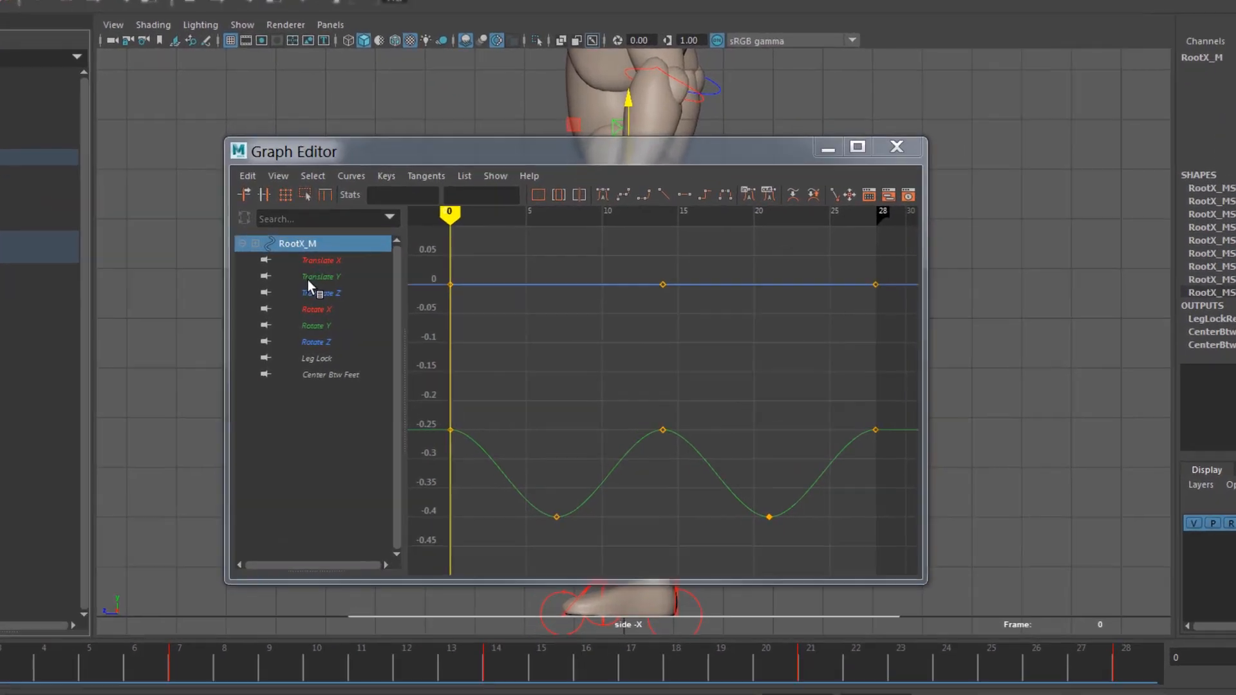
left_click(377, 309)
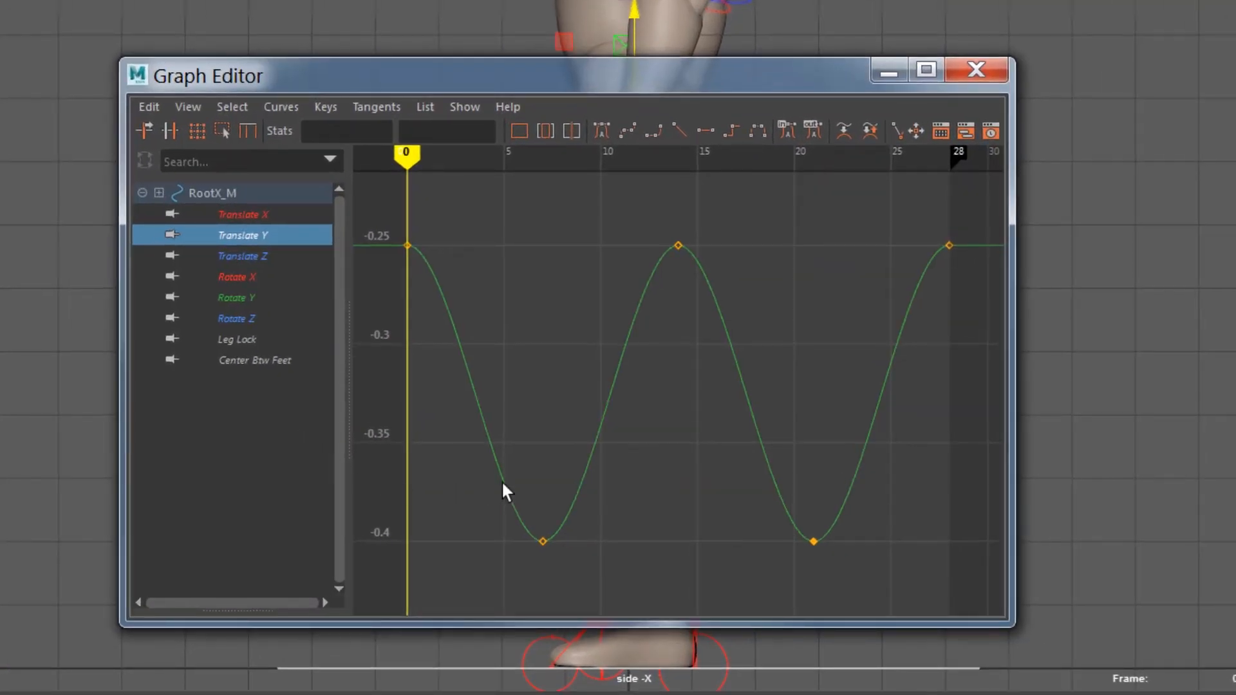
scroll(507, 491, "down", 3)
left_click_drag(508, 262, 811, 508)
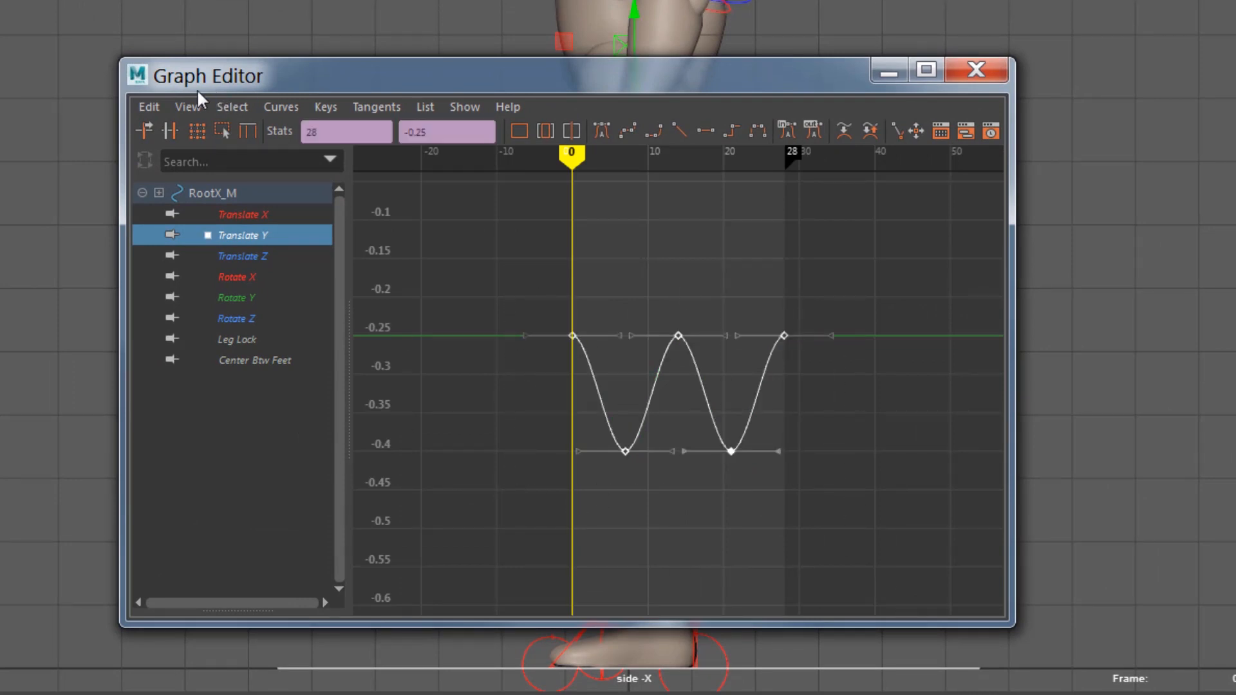
Step: Set both the pre-infinity and post-infinity of the Translate Y curve to Cycle
left_click(188, 107)
mouse_move(235, 473)
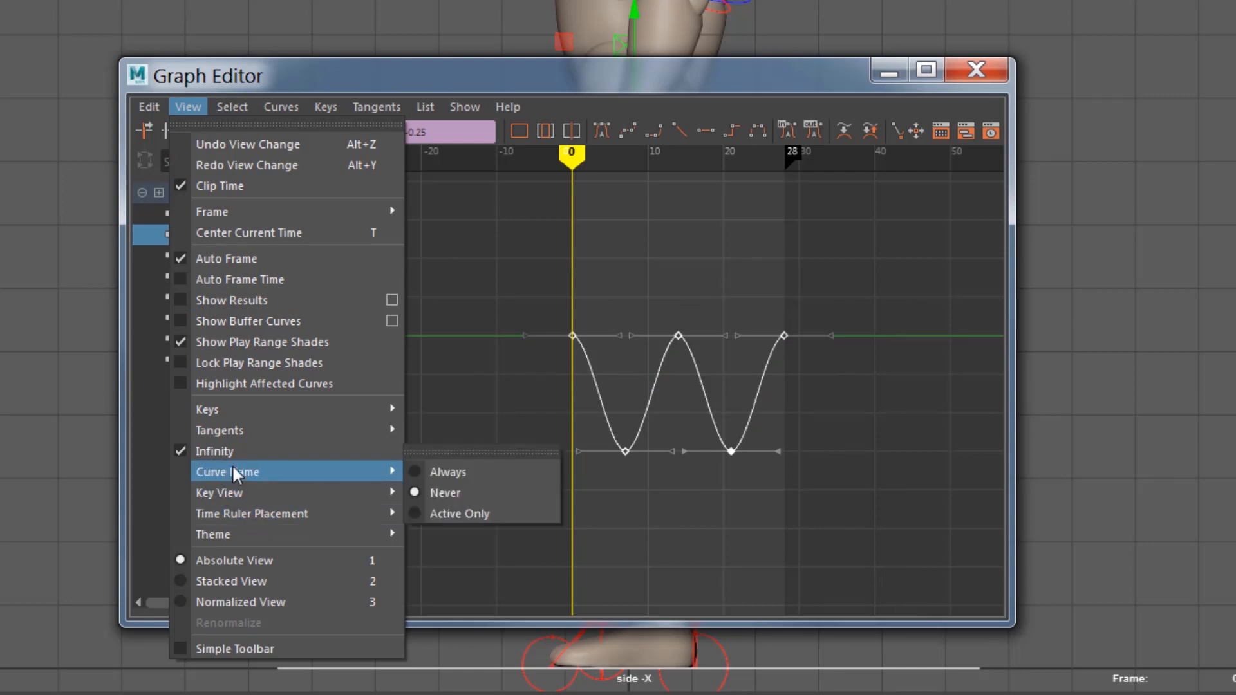
mouse_move(237, 111)
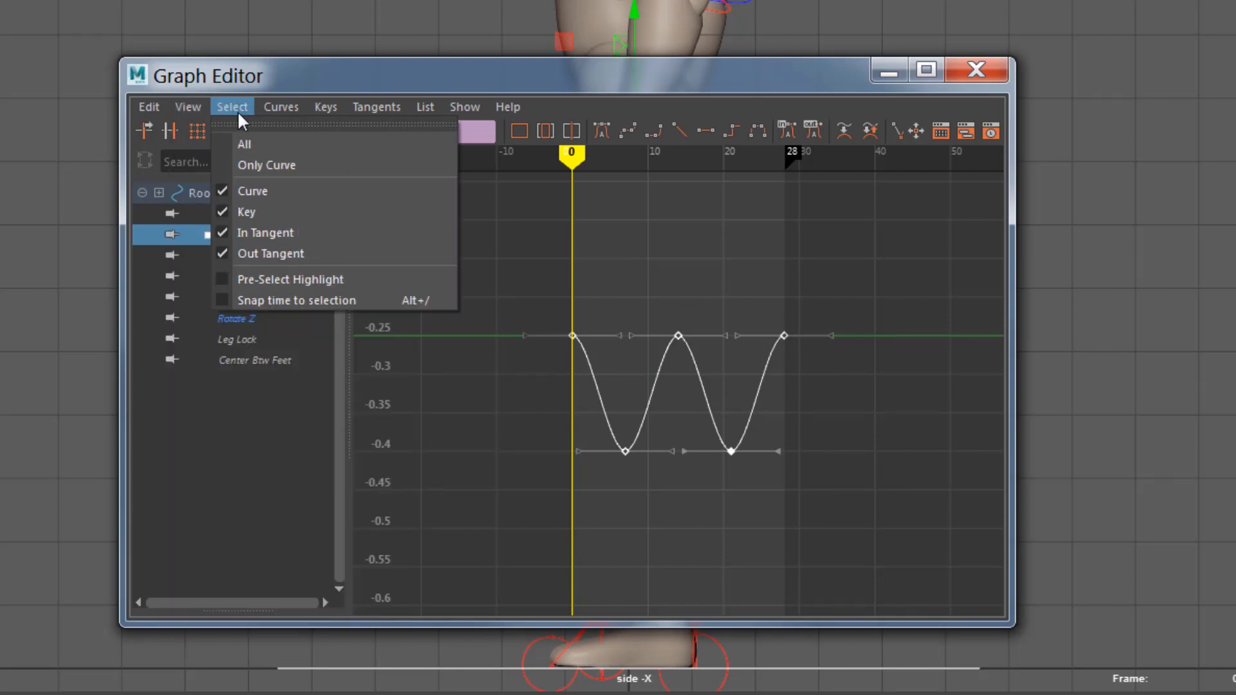
mouse_move(288, 105)
mouse_move(306, 143)
left_click(548, 144)
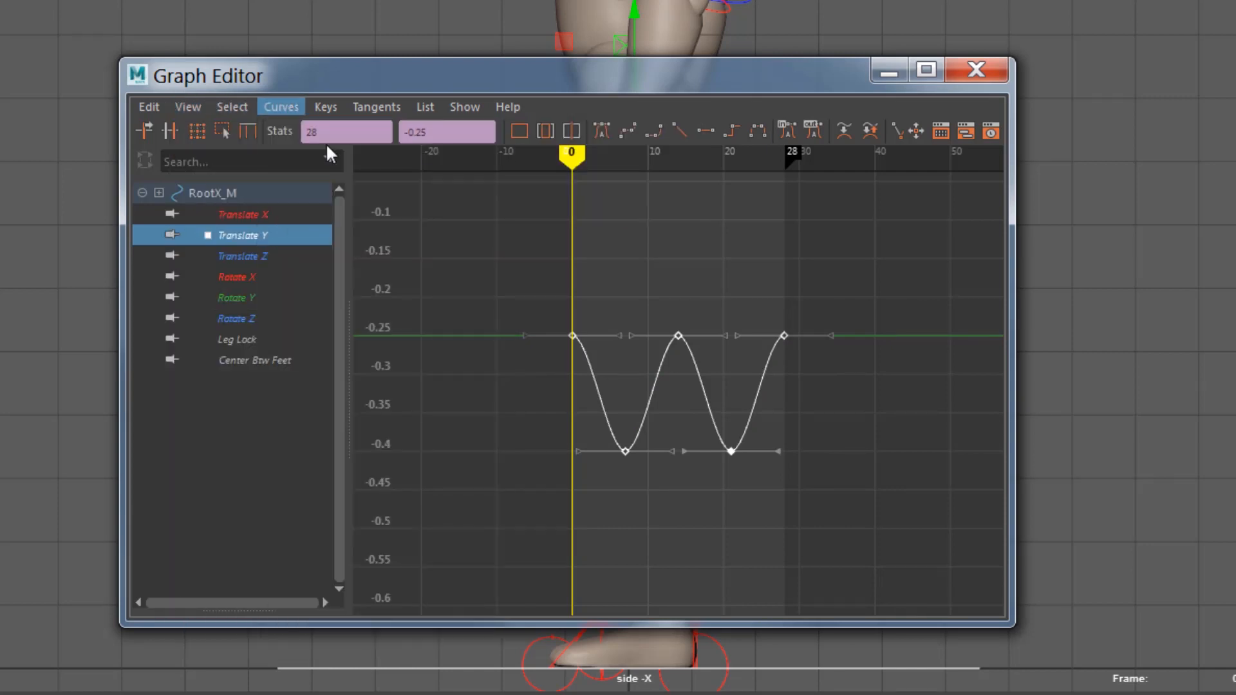
left_click(282, 107)
left_click(550, 163)
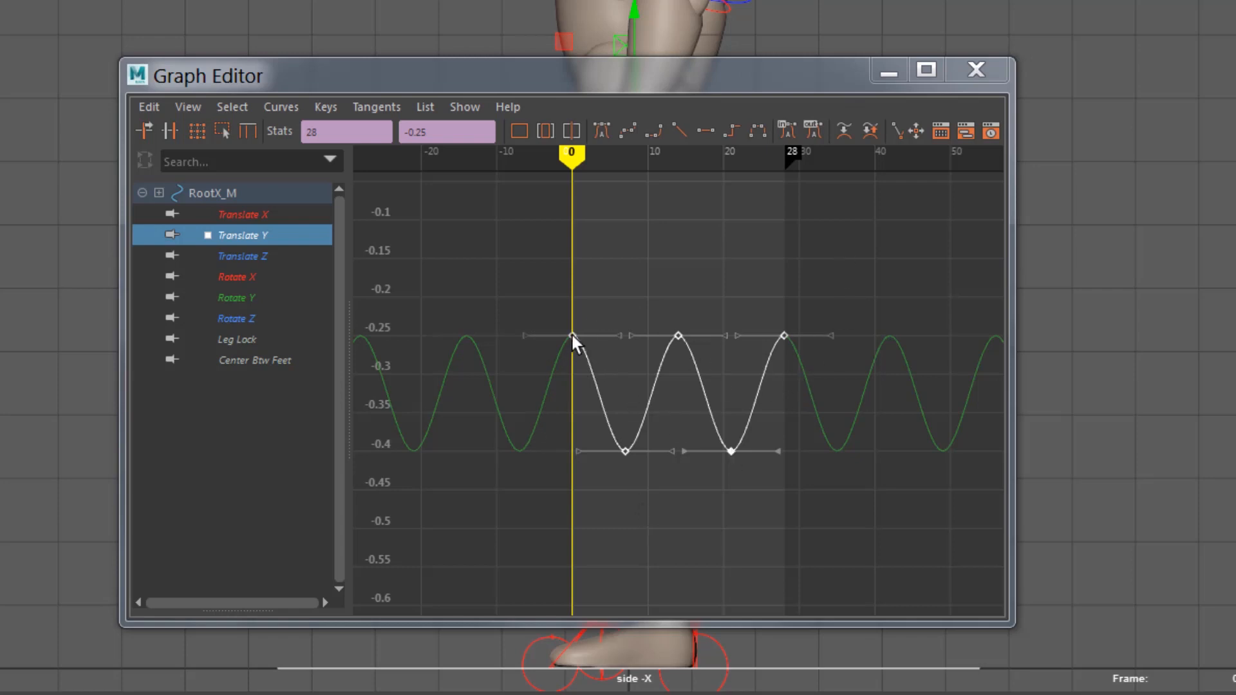
Step: Select the three upper Translate Y keys at frames 0, 14 and 28, convert them to weighted tangents and free their tangent length
left_click_drag(480, 257, 818, 362)
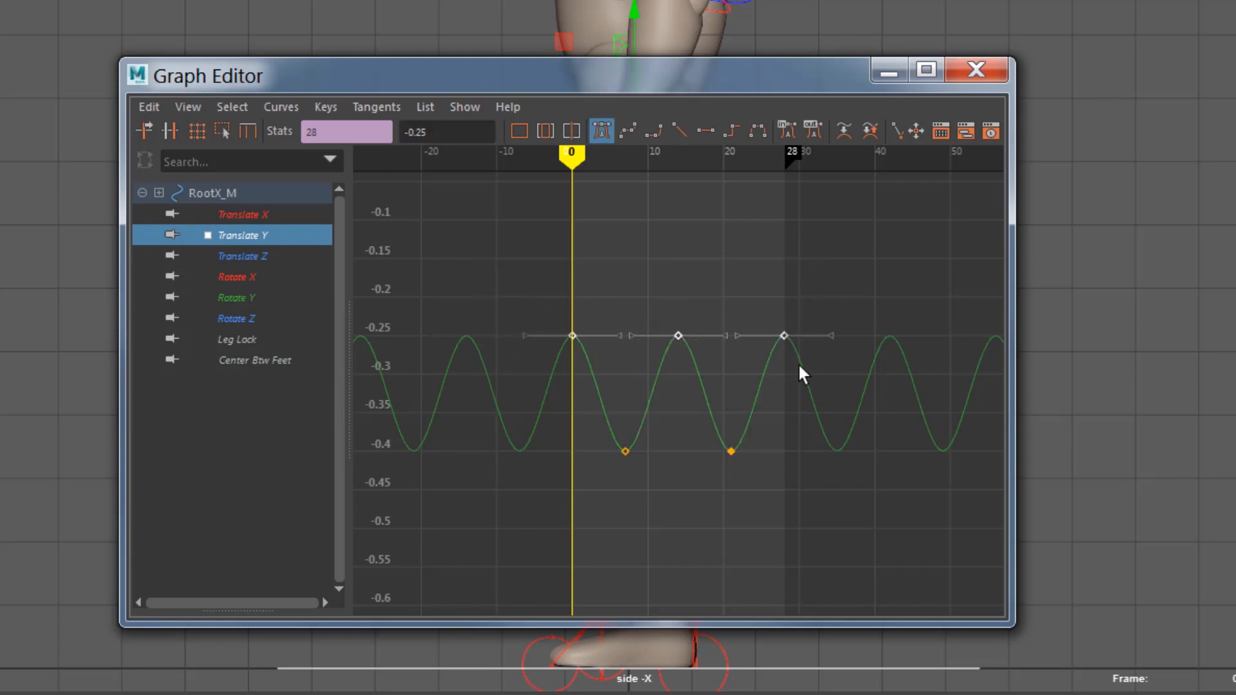
right_click(571, 339)
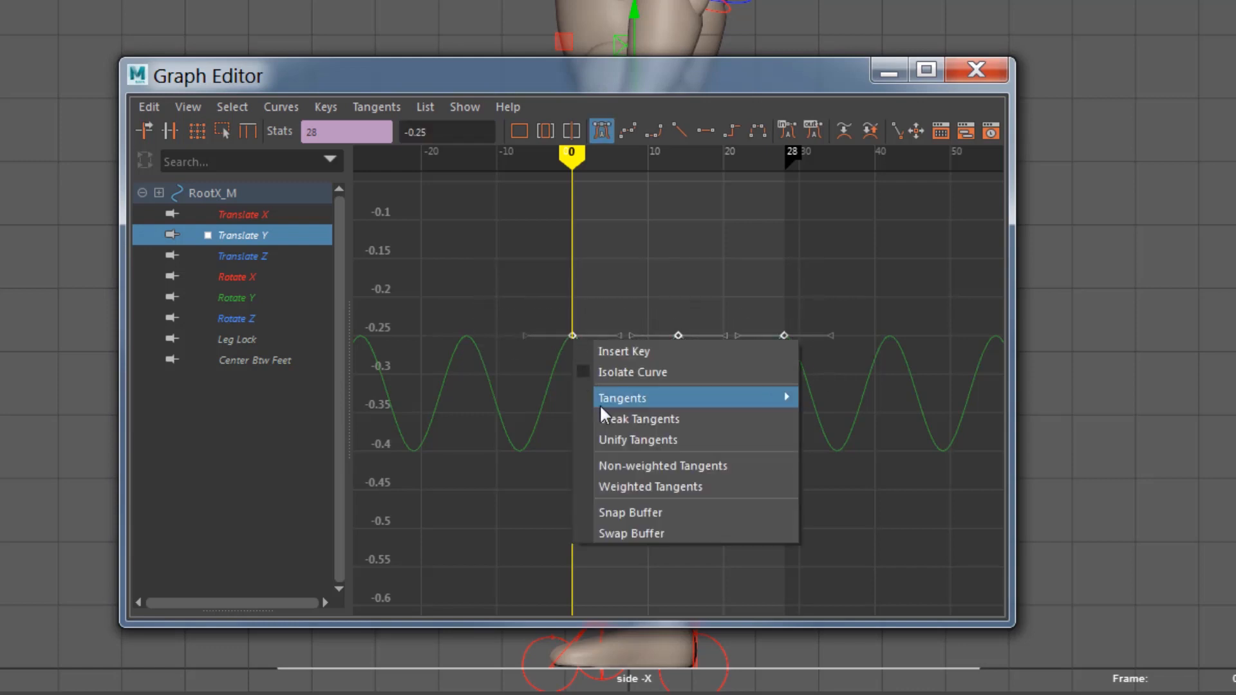
left_click(603, 487)
right_click(572, 339)
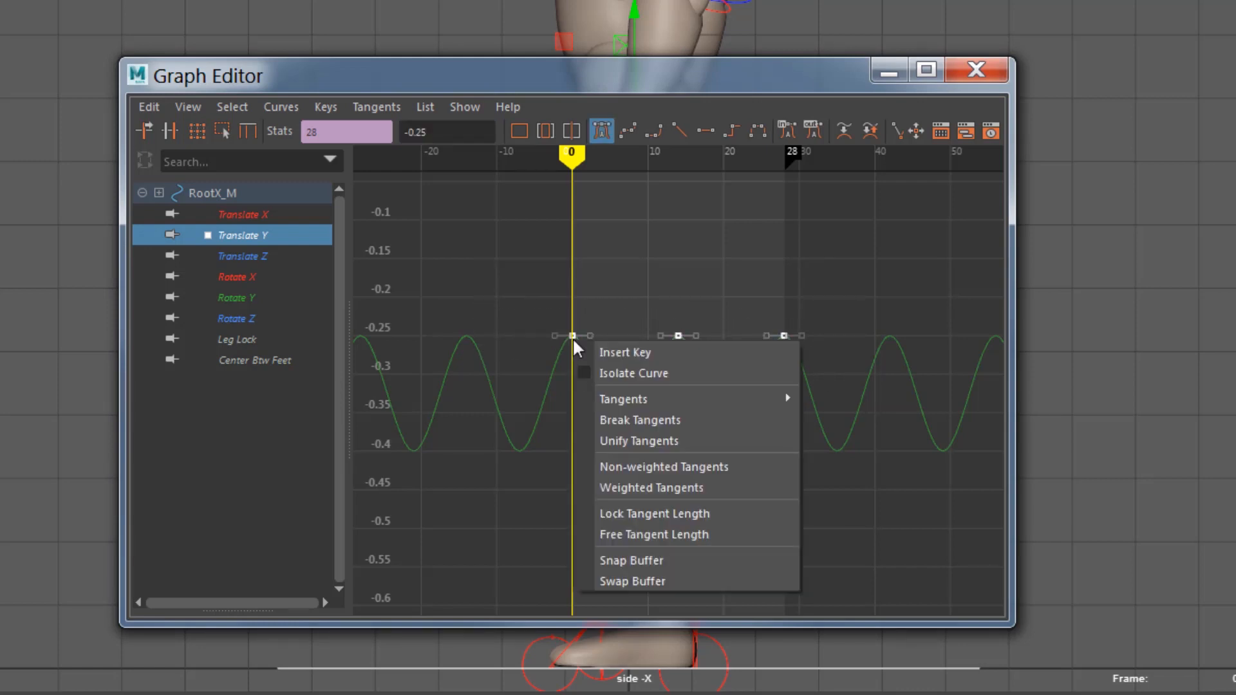
left_click(619, 531)
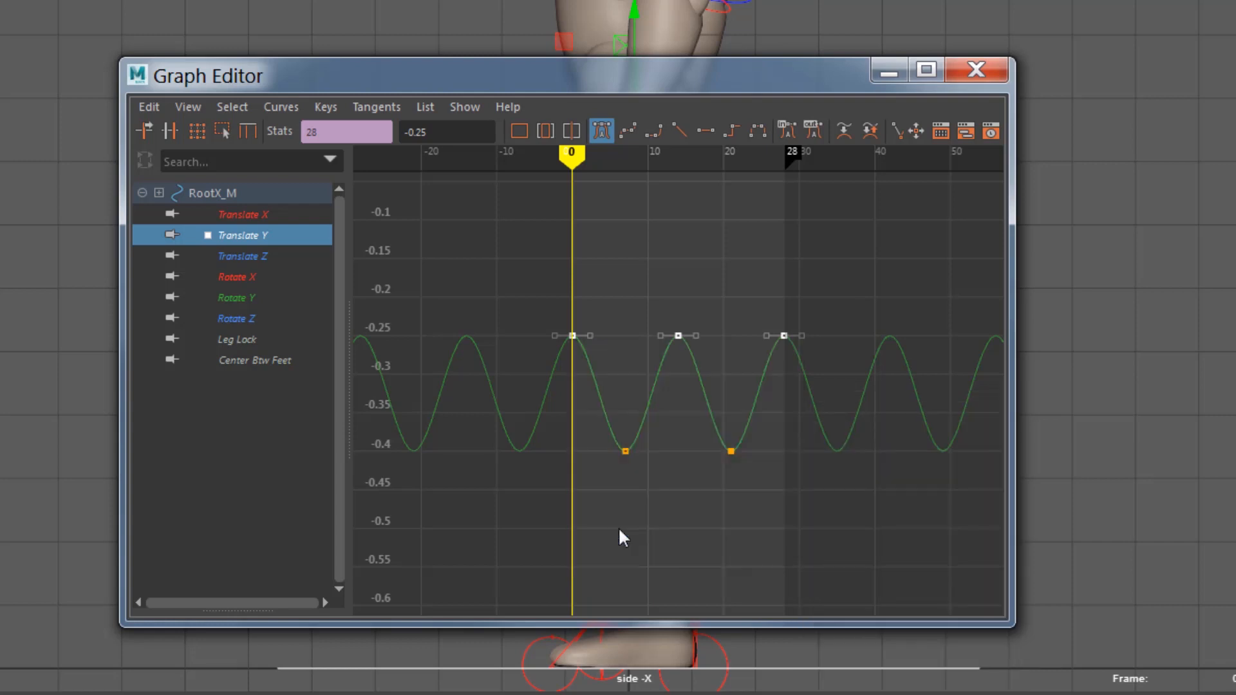
left_click_drag(563, 351, 510, 335)
key("ctrl+z")
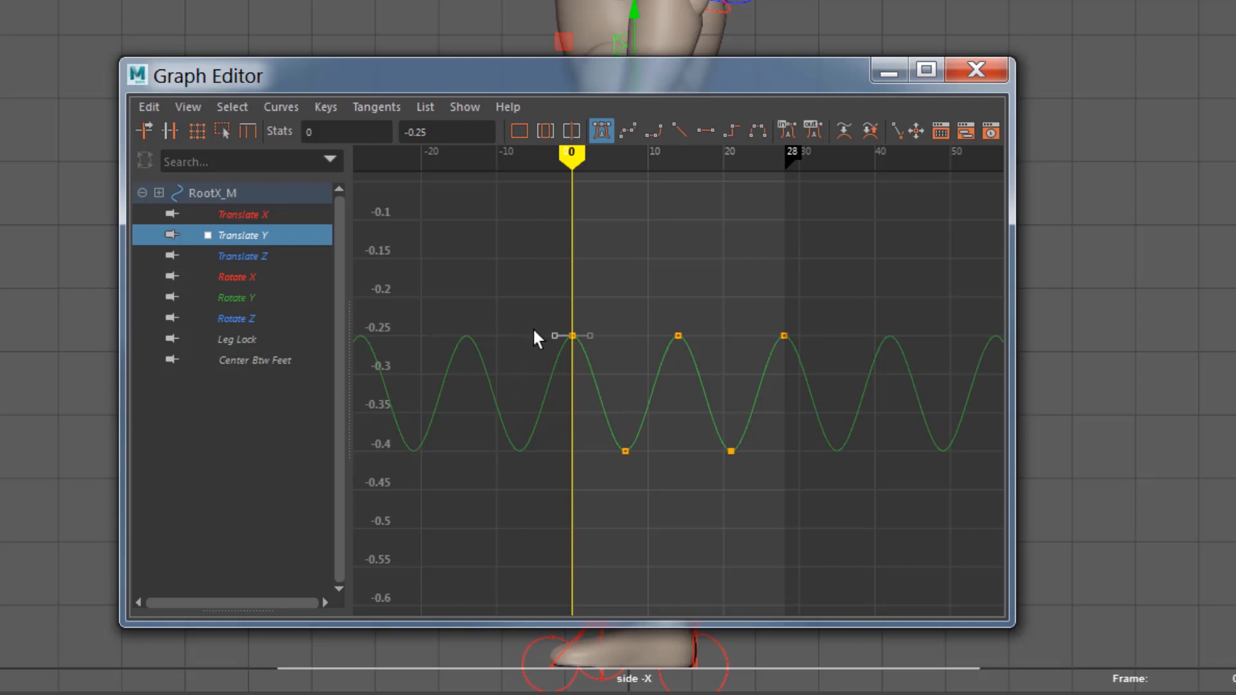
key("ctrl+z")
Step: Lengthen the tangent handles of the three upper Translate Y keys to broaden the peaks, and play back the hip motion
left_click_drag(531, 311, 559, 350)
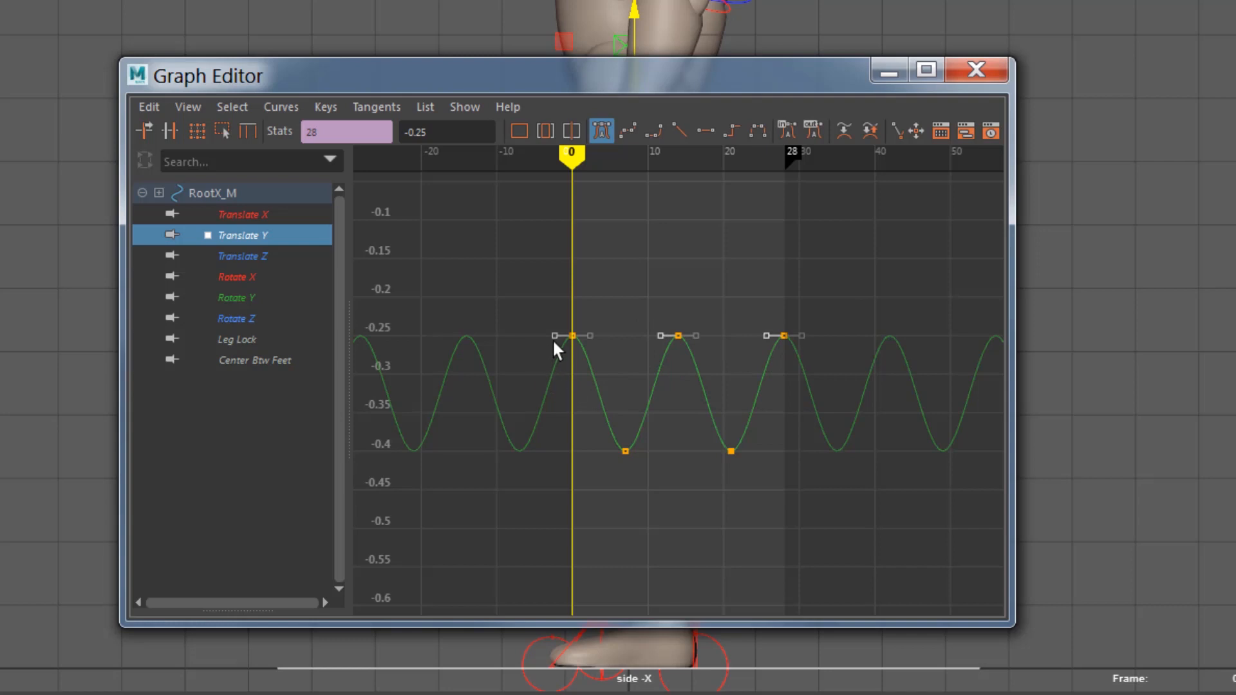
left_click_drag(554, 335, 513, 335)
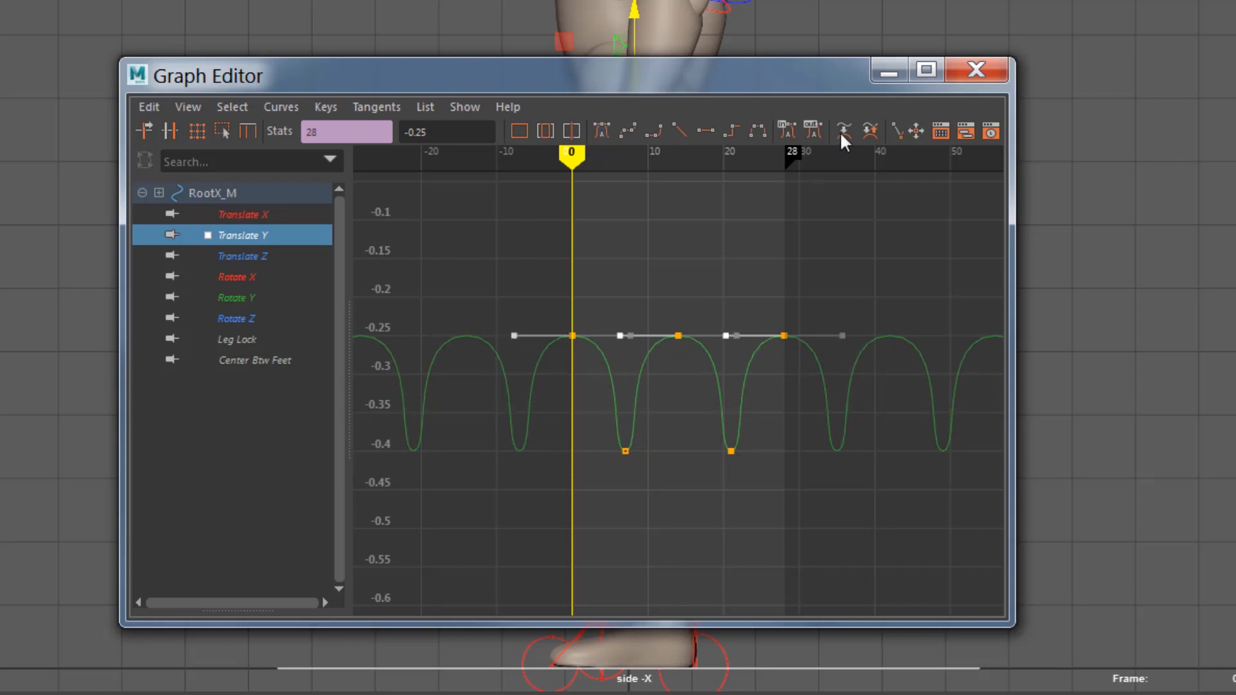
left_click(889, 73)
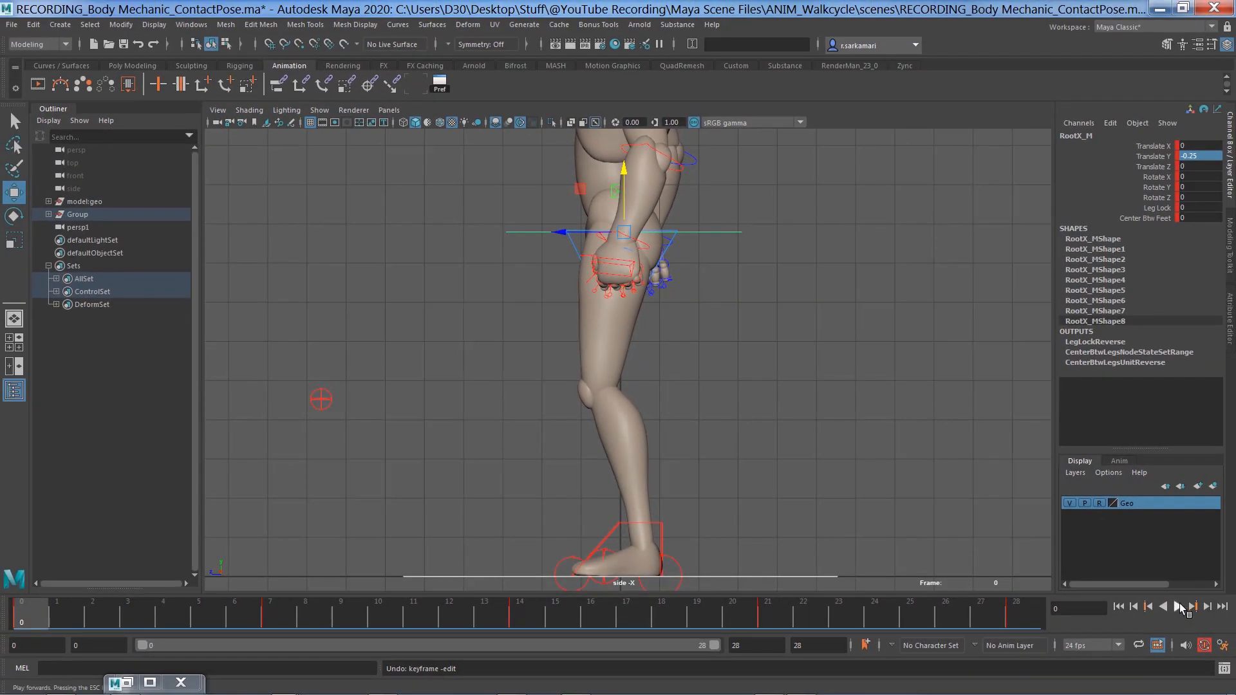
left_click(1179, 607)
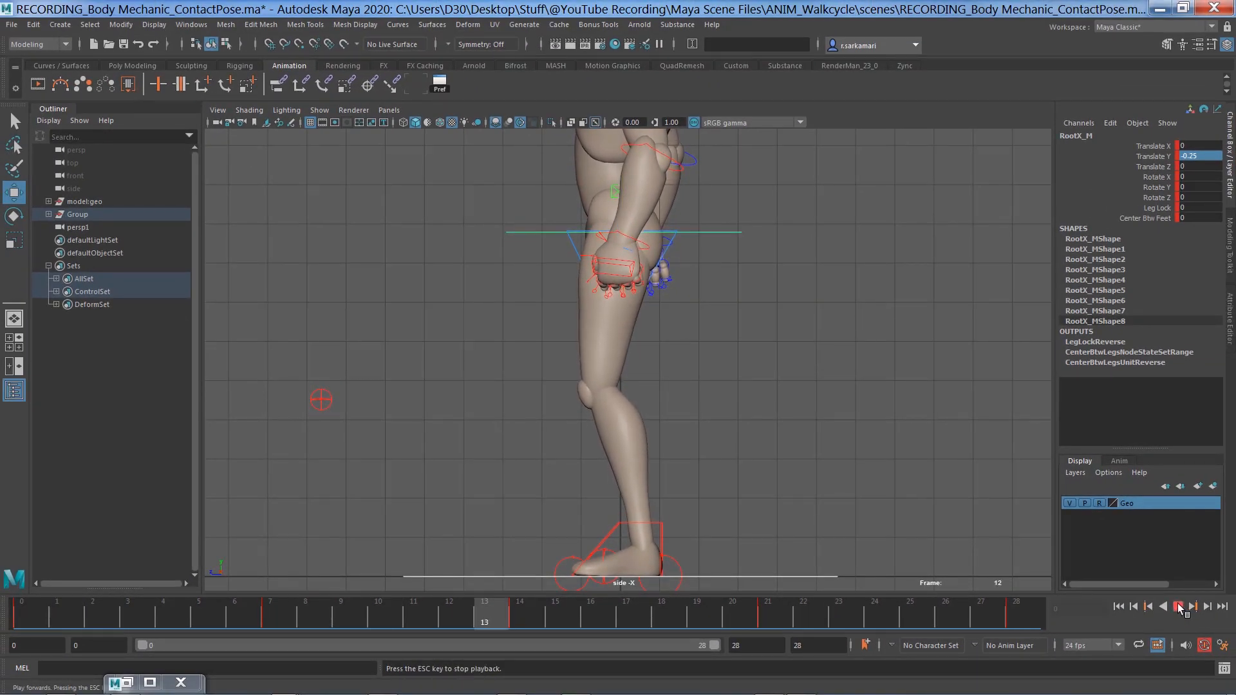
left_click(1176, 608)
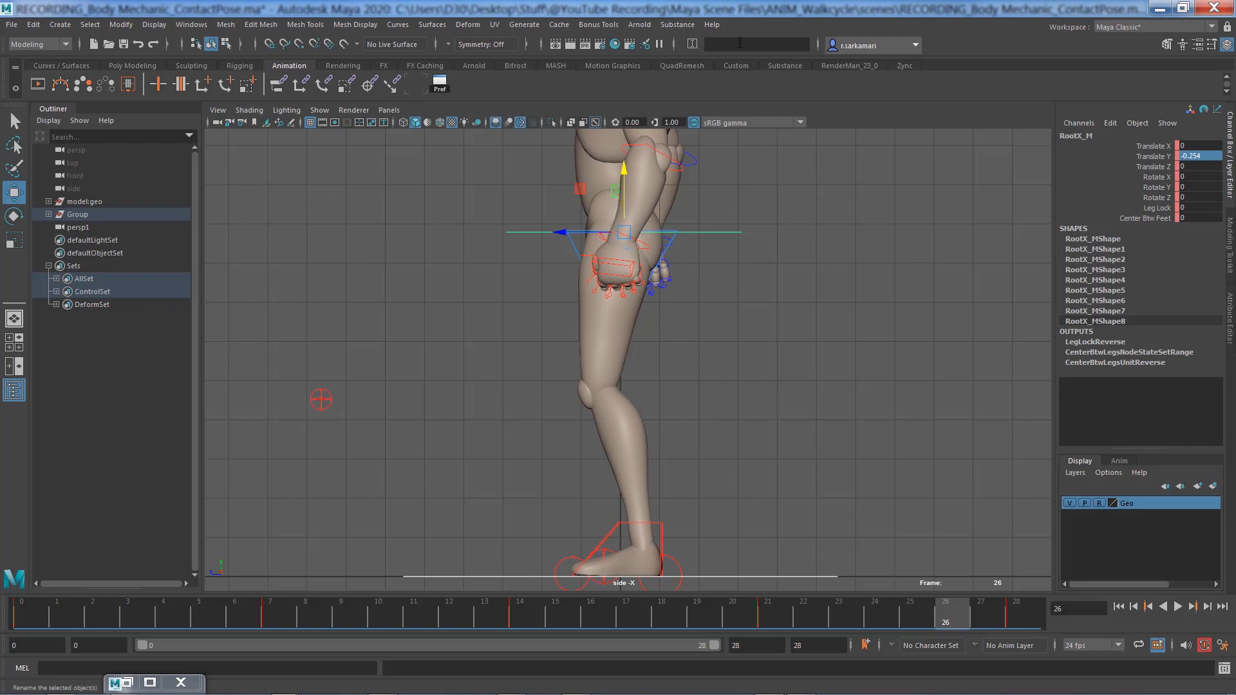
Step: In the front view, move the left and right foot IK controls inward at frame 23, bringing IKLeg_R to Translate X about -0.27
key("alt+comma")
key("alt+comma")
key("alt+comma")
left_click(570, 361)
key("space")
left_click_drag(476, 332, 479, 374)
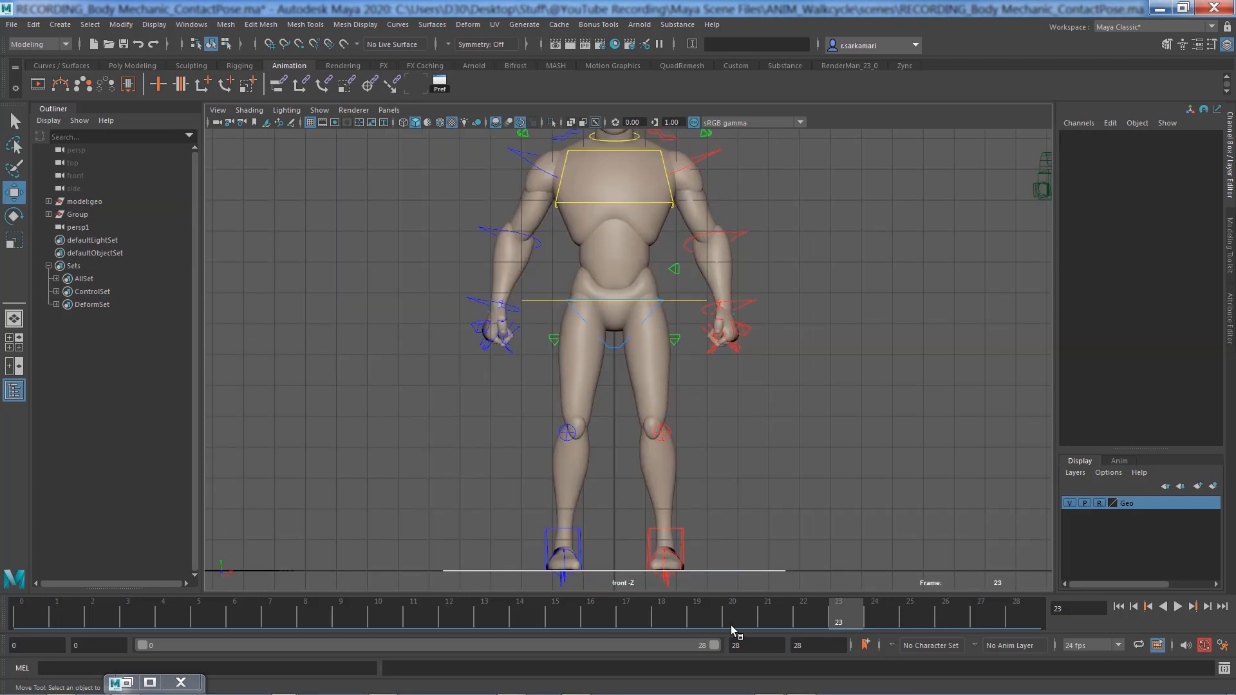
mouse_move(687, 542)
left_mouse_down()
mouse_move(672, 547)
mouse_move(708, 547)
left_mouse_up()
key("s")
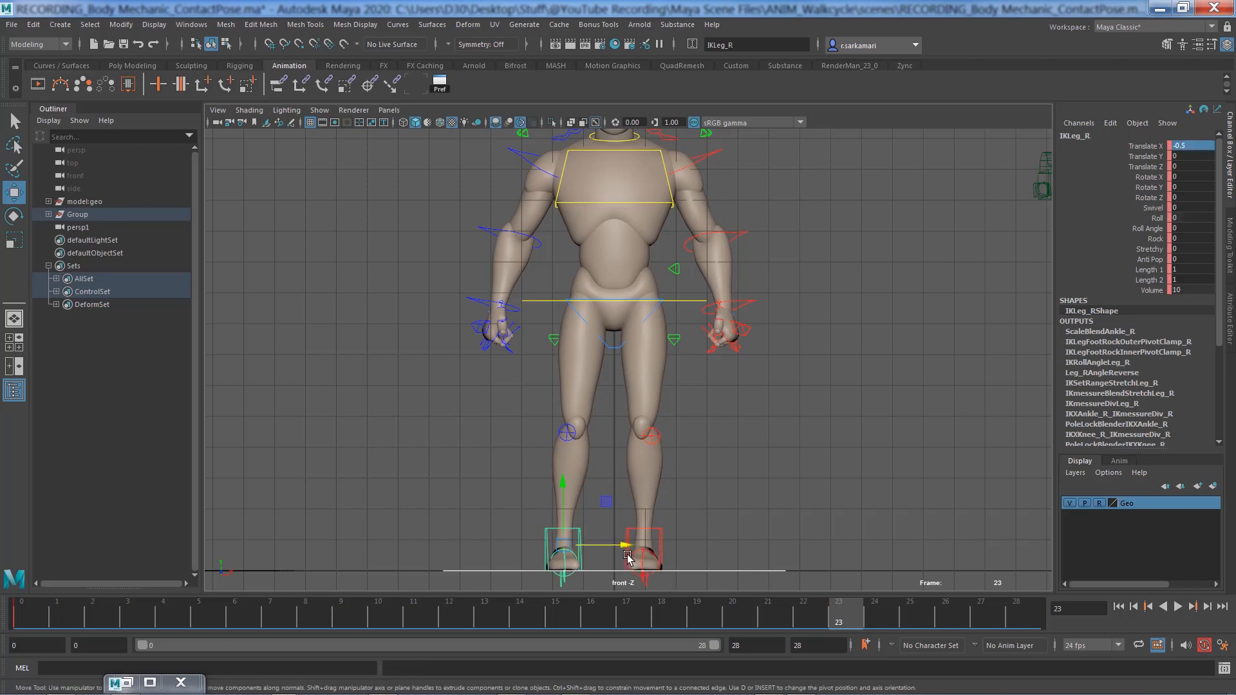
left_click(627, 547)
left_click_drag(630, 551, 637, 550)
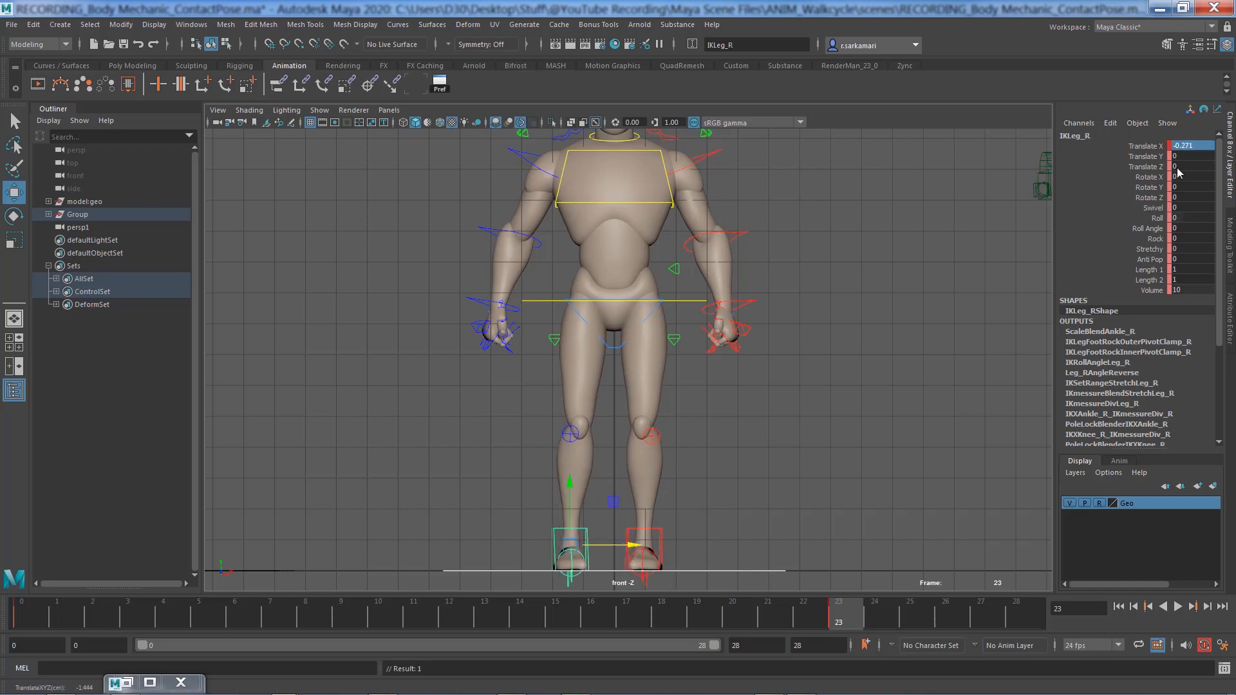
Step: At frame 0, set Translate X to 0.2 on IKLeg_R and -0.2 on IKLeg_L to narrow the stance
key("alt+shift+v")
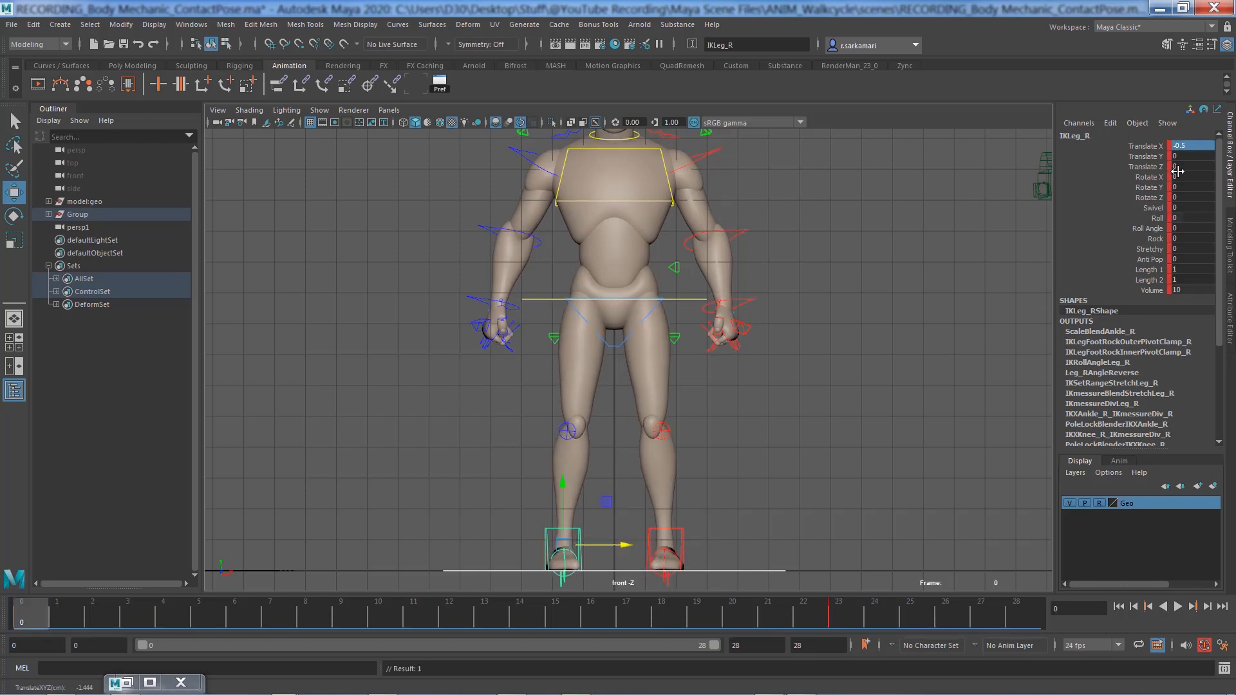
left_click(1191, 146)
type("0.2")
key("Return")
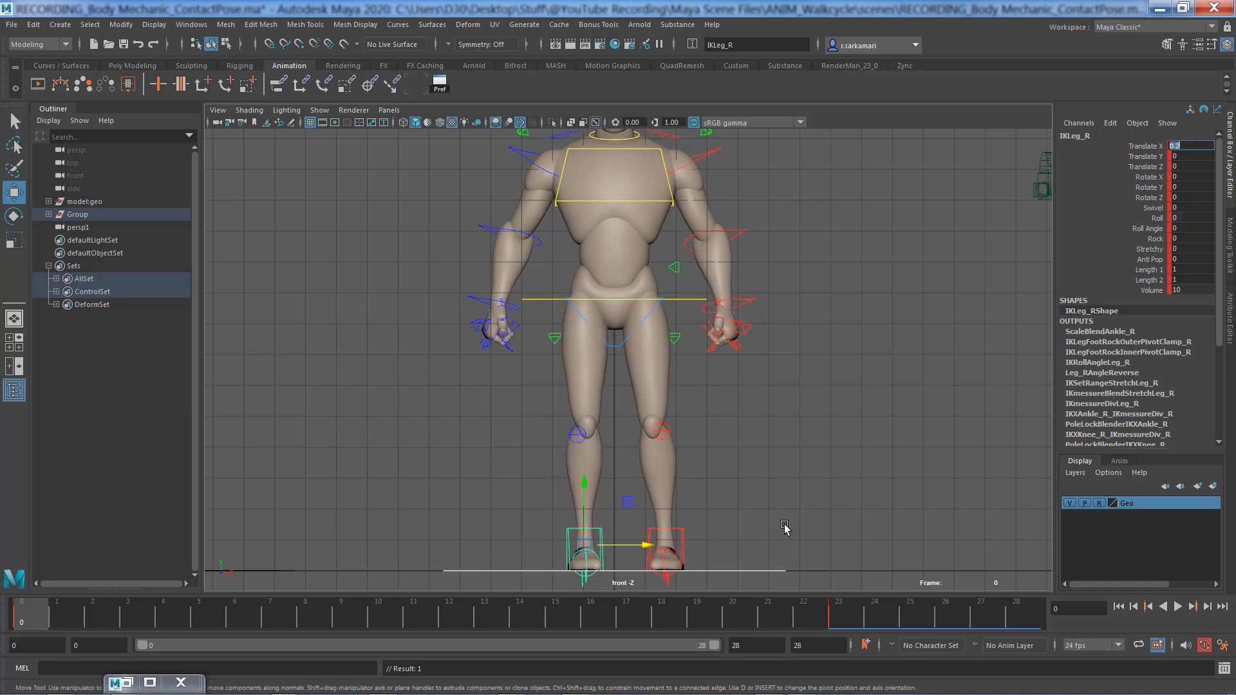
left_click(681, 540)
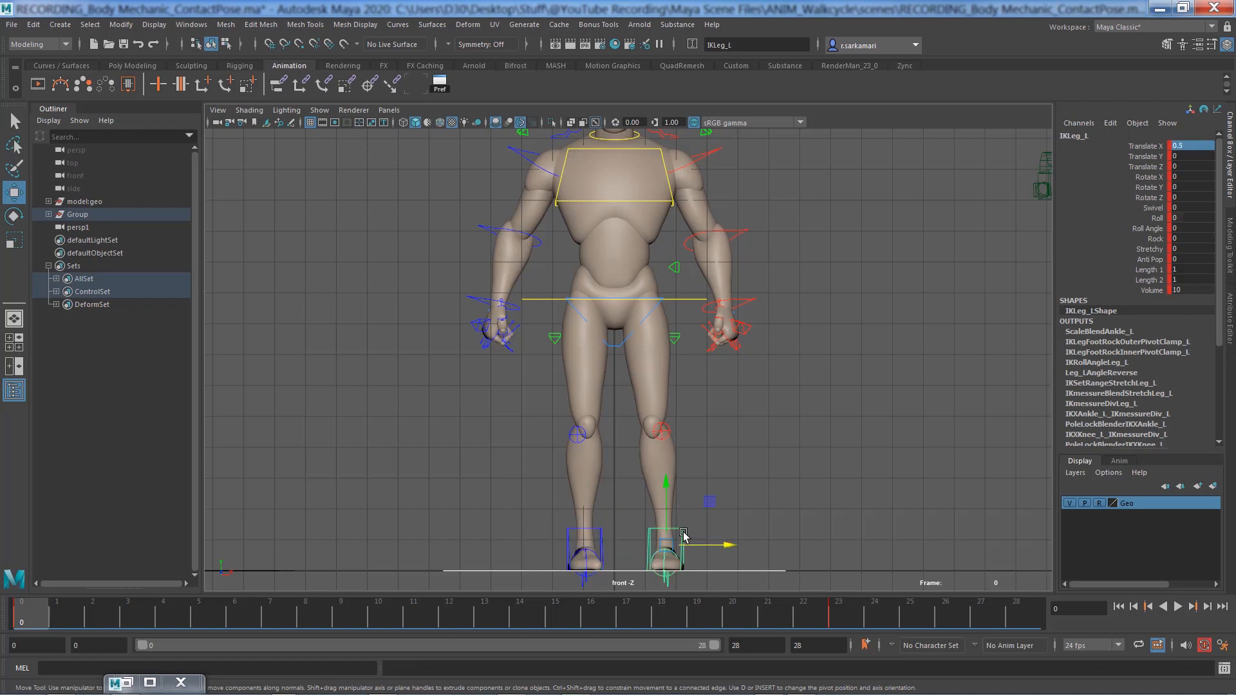
left_click(1199, 146)
key("Return")
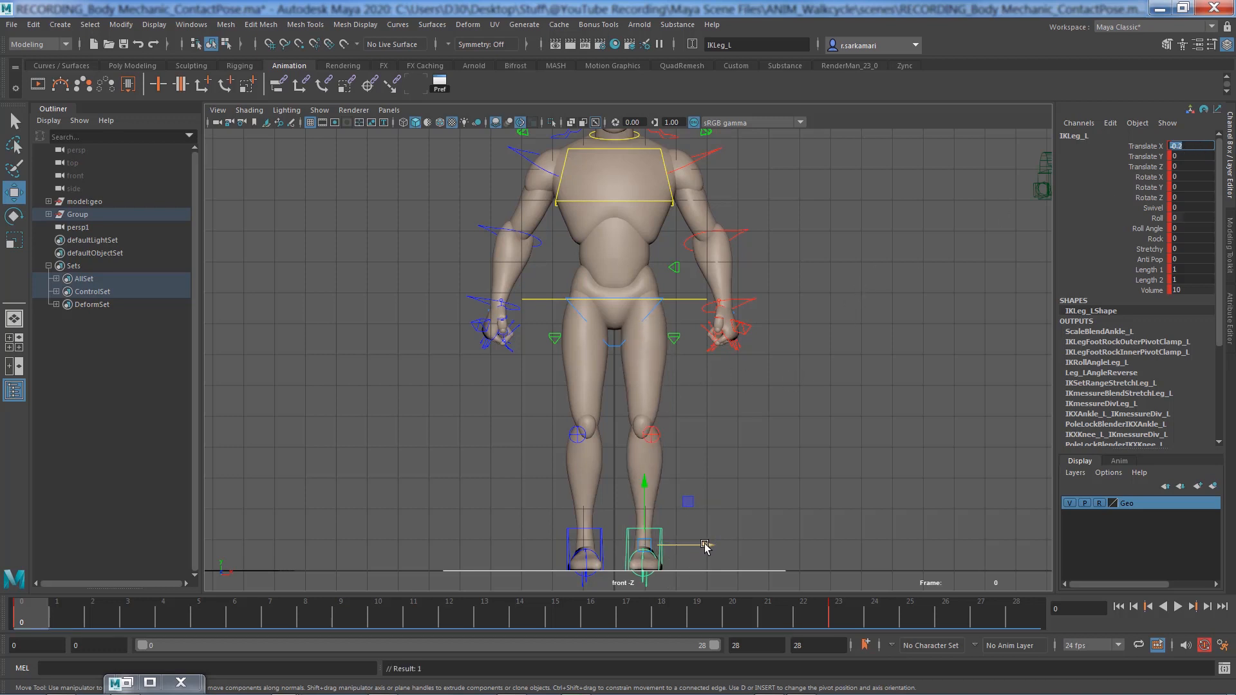
Step: Try moving the left foot outward and shifting RootX_M sideways to compare the balance, and undo these moves
left_click_drag(705, 546, 739, 546)
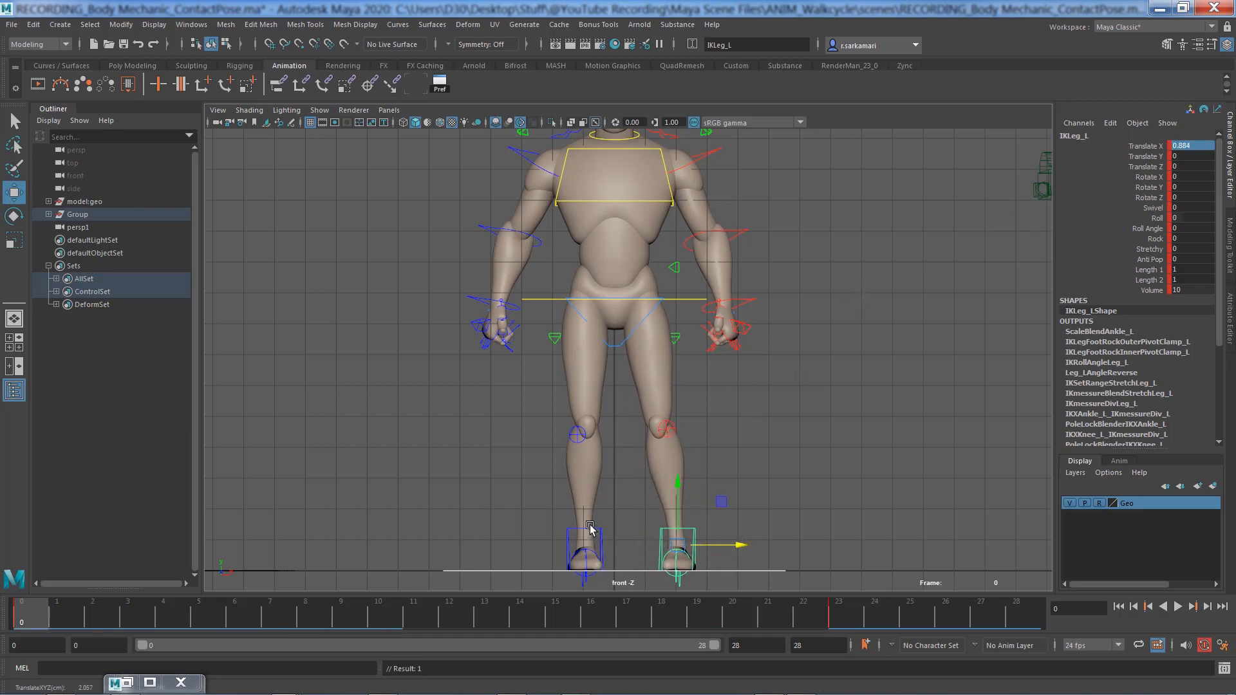
left_click(686, 298)
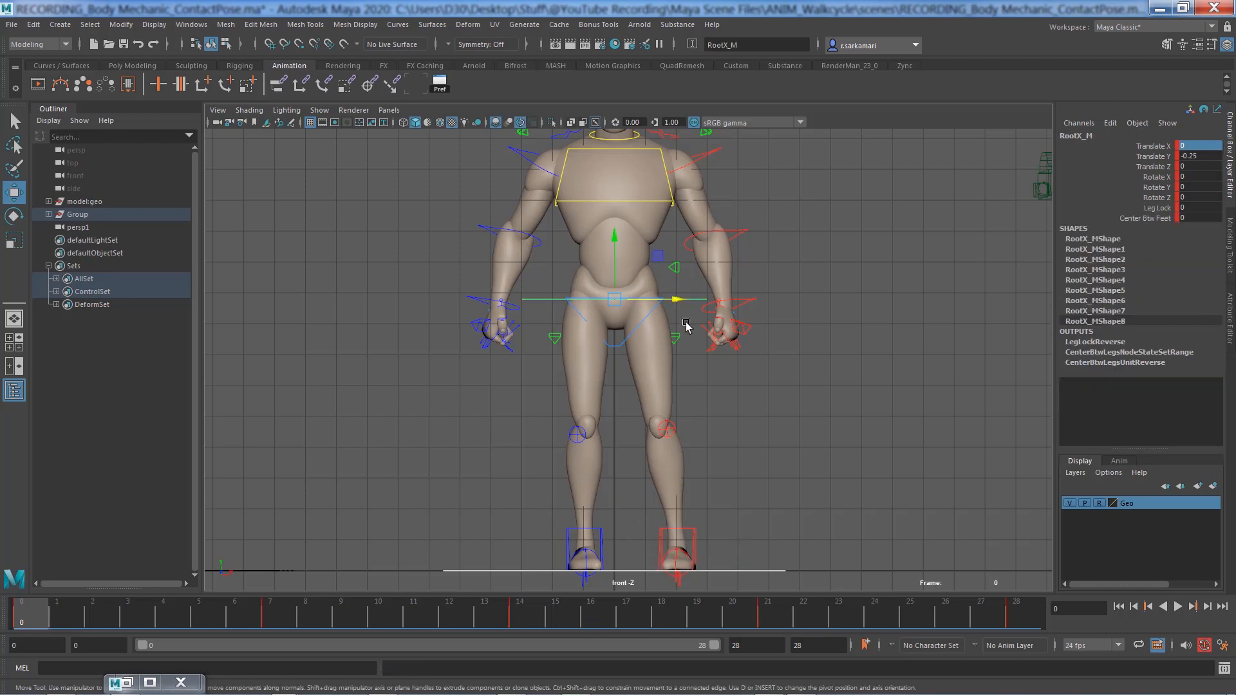
left_click_drag(678, 315, 650, 334)
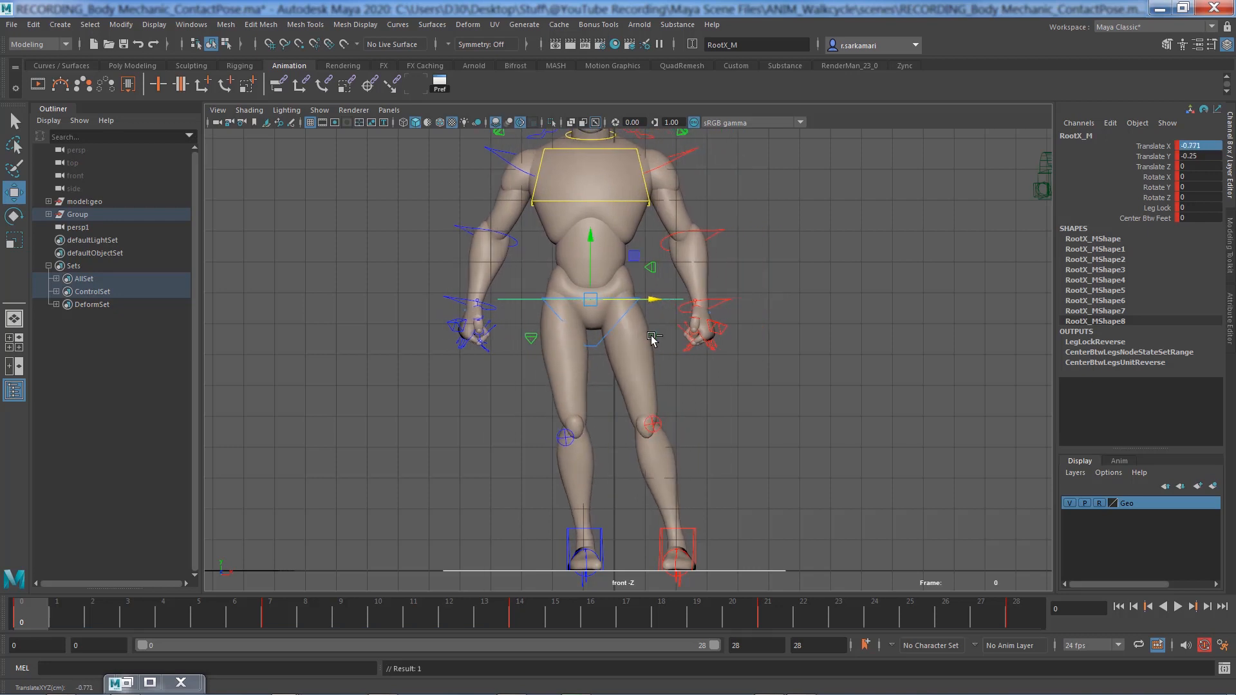
key("ctrl+z")
key("ctrl+z")
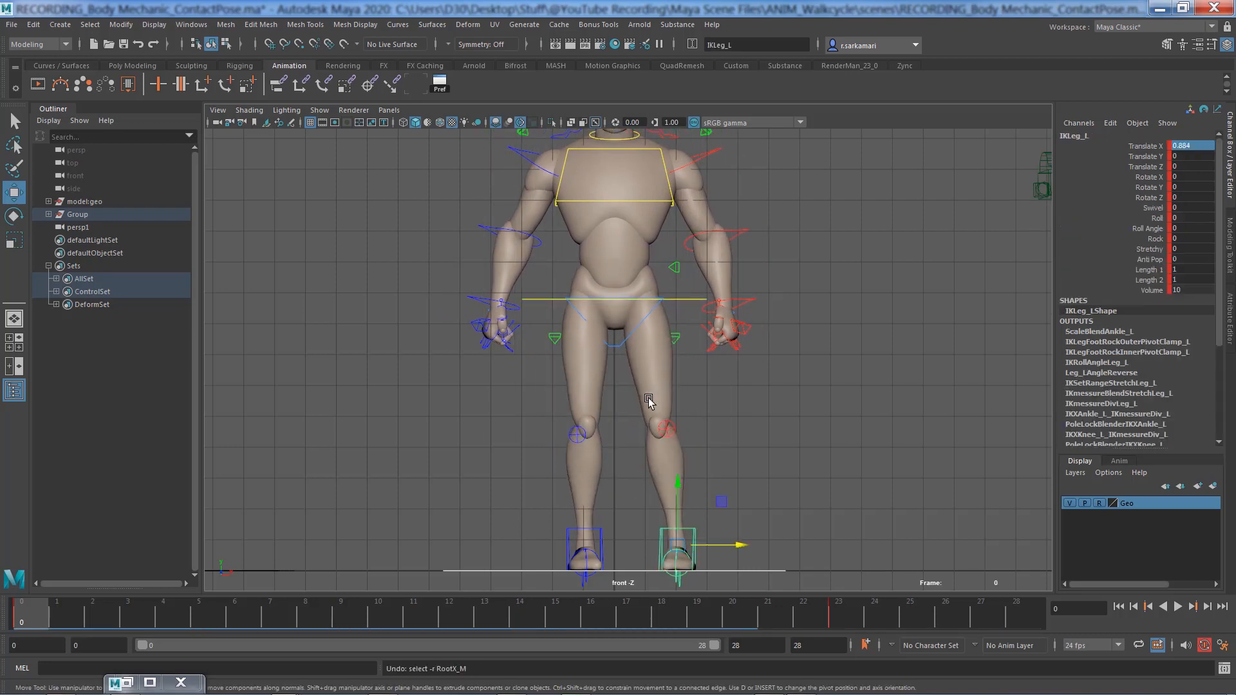
key("ctrl+z")
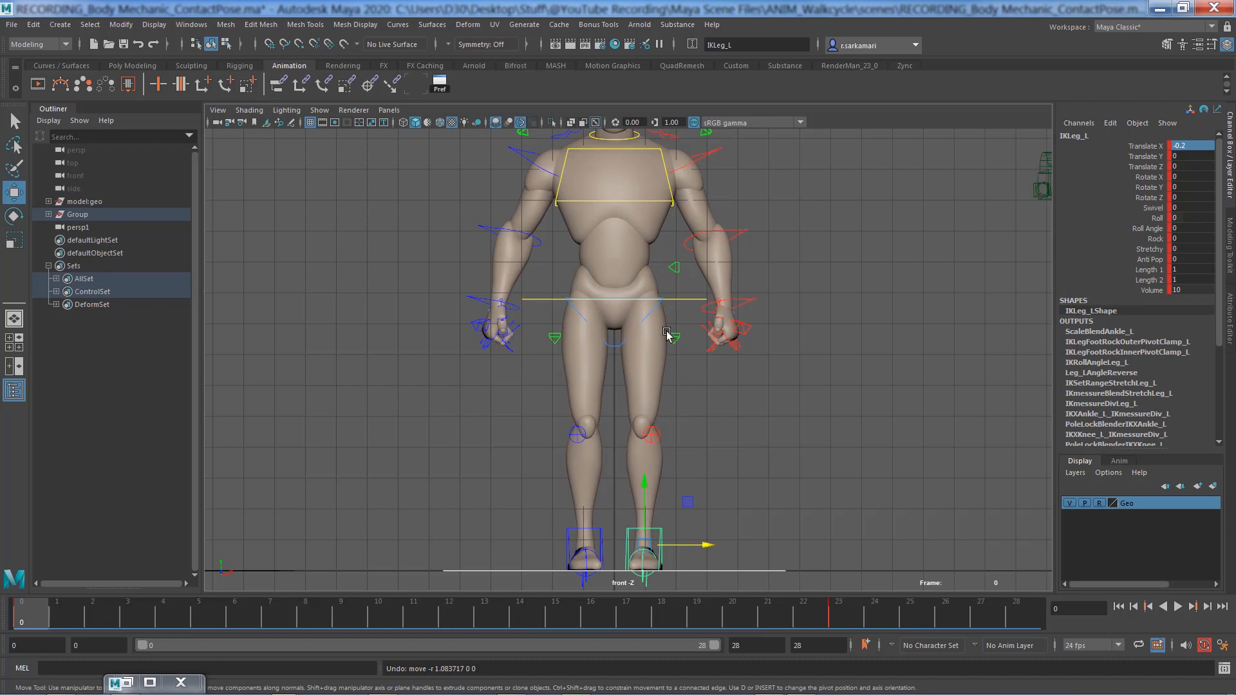
left_click(680, 299)
middle_click_drag(676, 298, 675, 298)
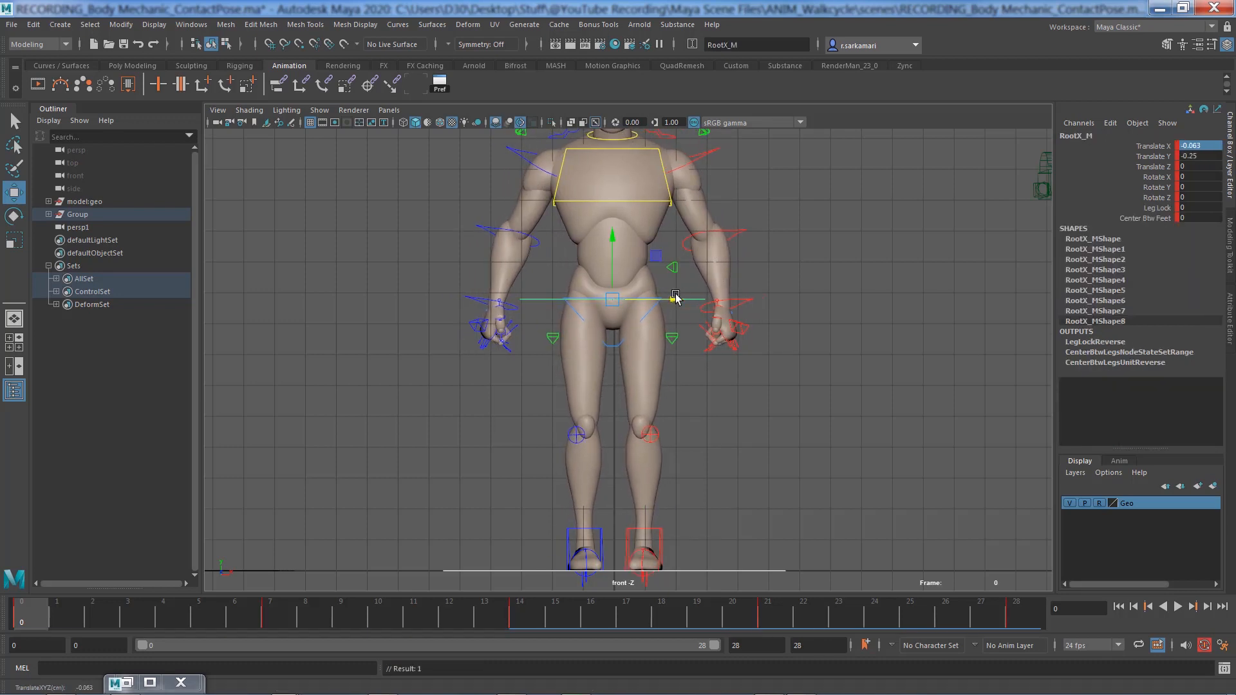
left_click(487, 417)
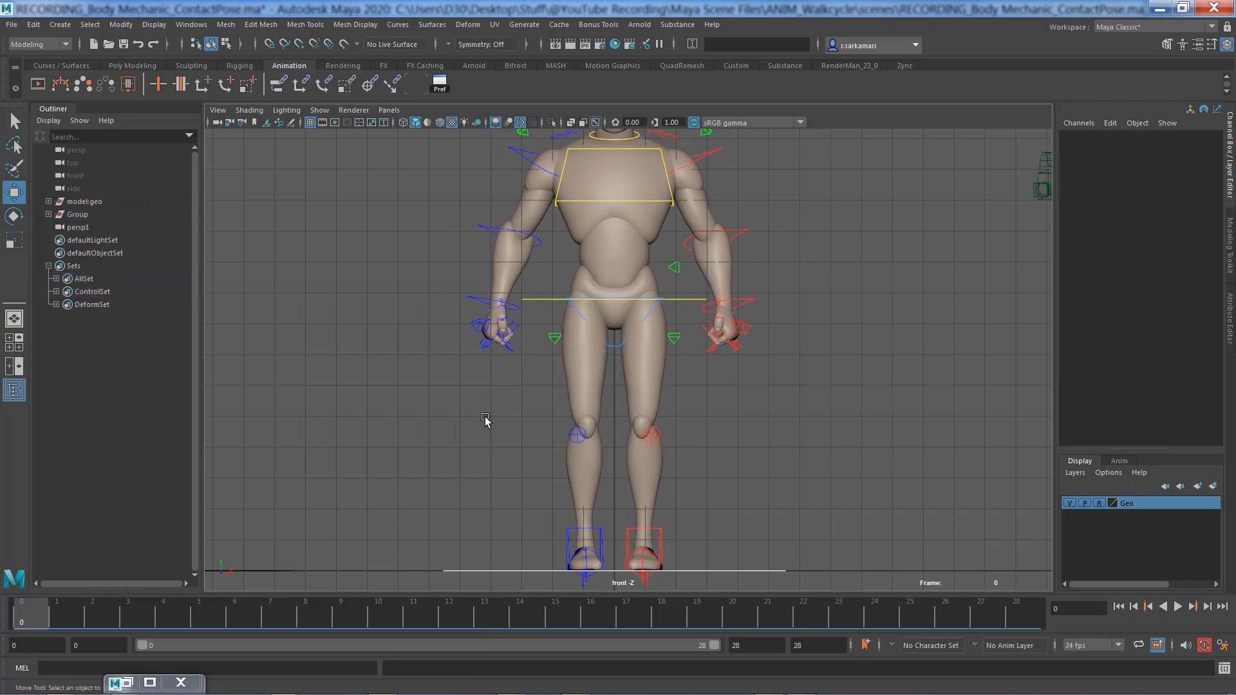
Step: In the side view, move IKLeg_L forward to Translate Z about 2.3 and rotate it about -26 degrees in X to lift the toes
left_click_drag(486, 419, 530, 418)
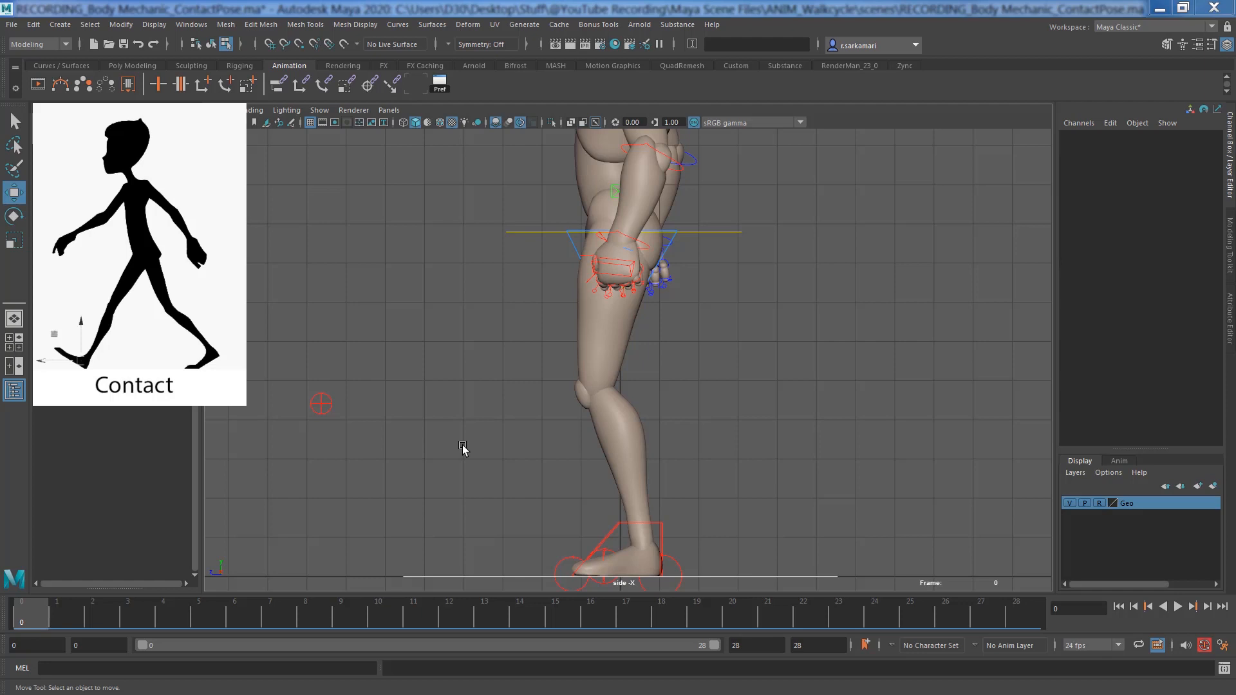
left_click(605, 530)
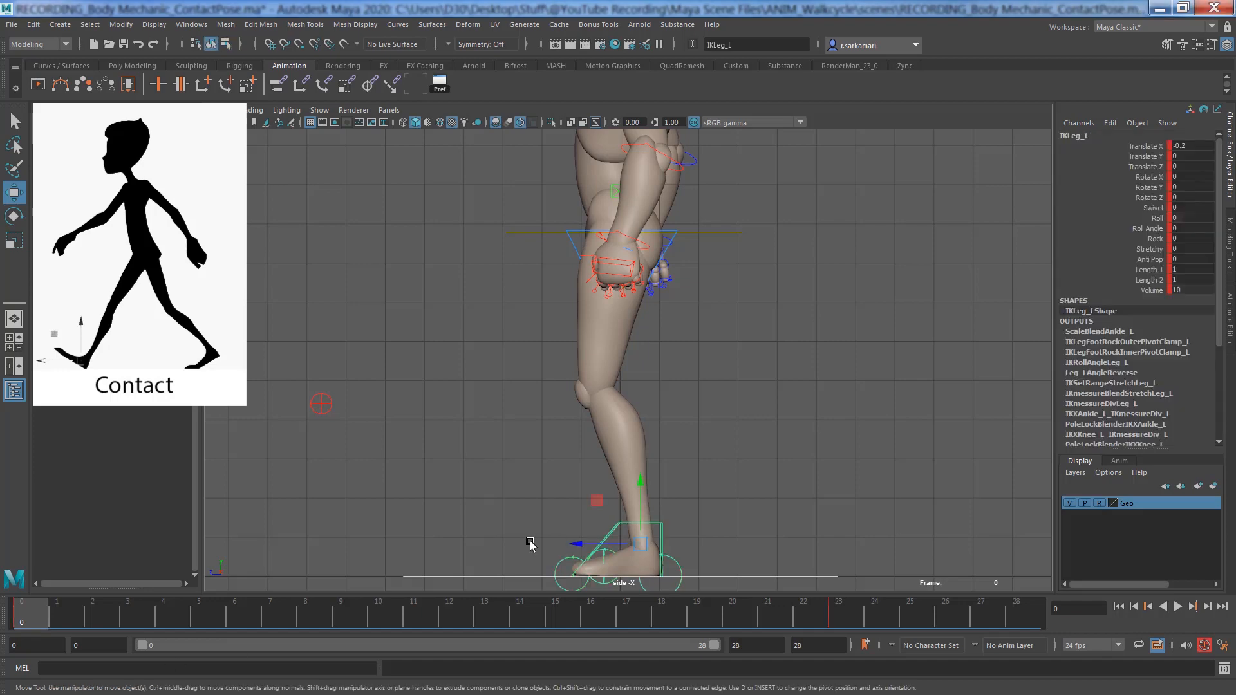
left_click_drag(637, 544, 503, 535)
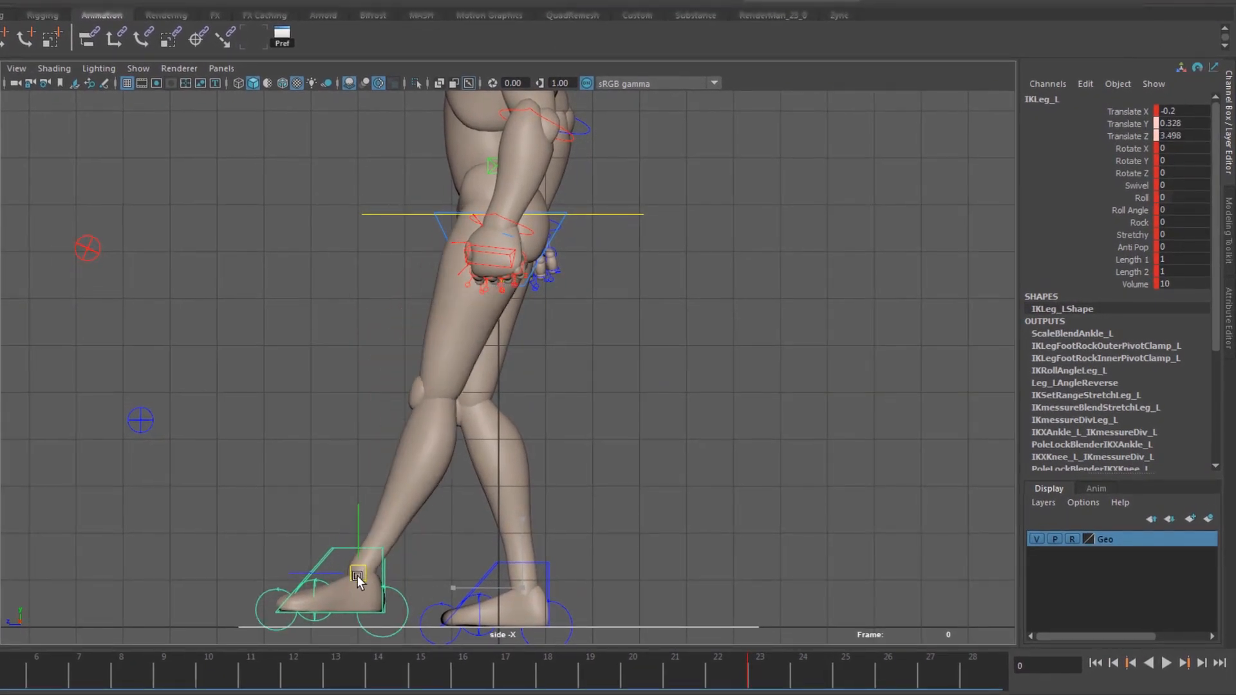
left_click_drag(358, 580, 362, 591)
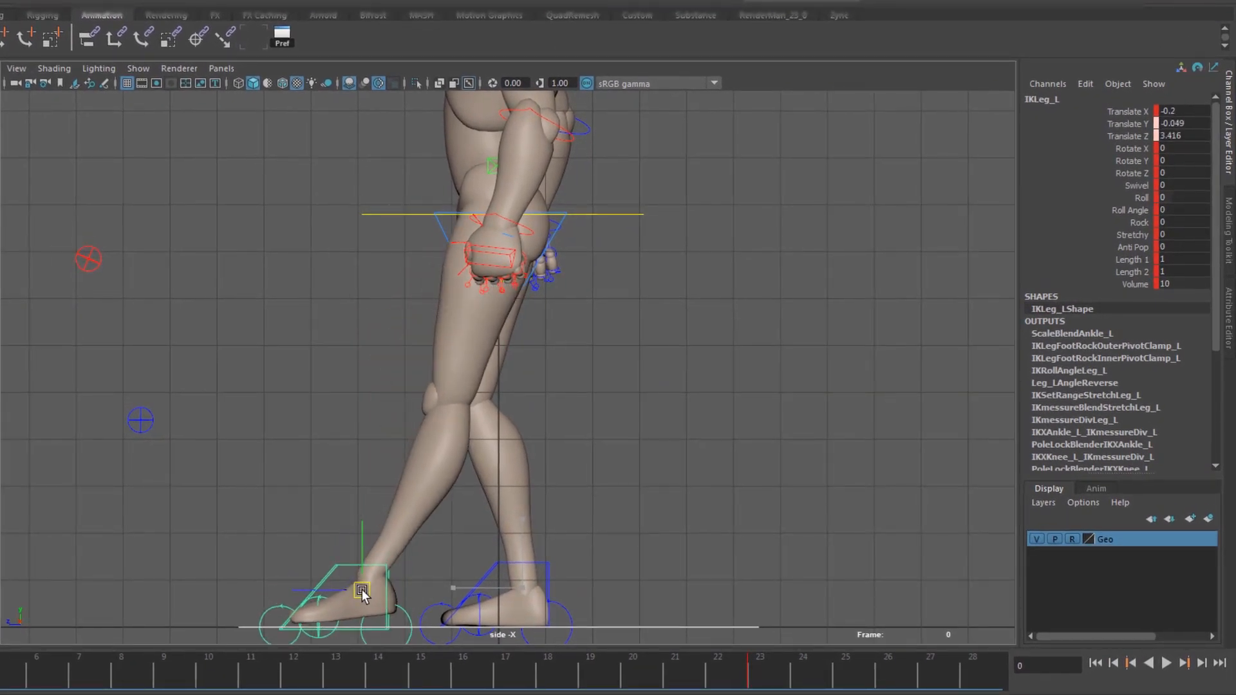
key("e")
left_click_drag(321, 530, 352, 516)
left_click_drag(324, 567, 353, 551)
key("w")
left_click_drag(411, 583, 411, 581)
Step: Set IKLeg_L's Translate Y to 0.14, Translate Z to 2.5 and Rotate X to -25
left_click(1182, 122)
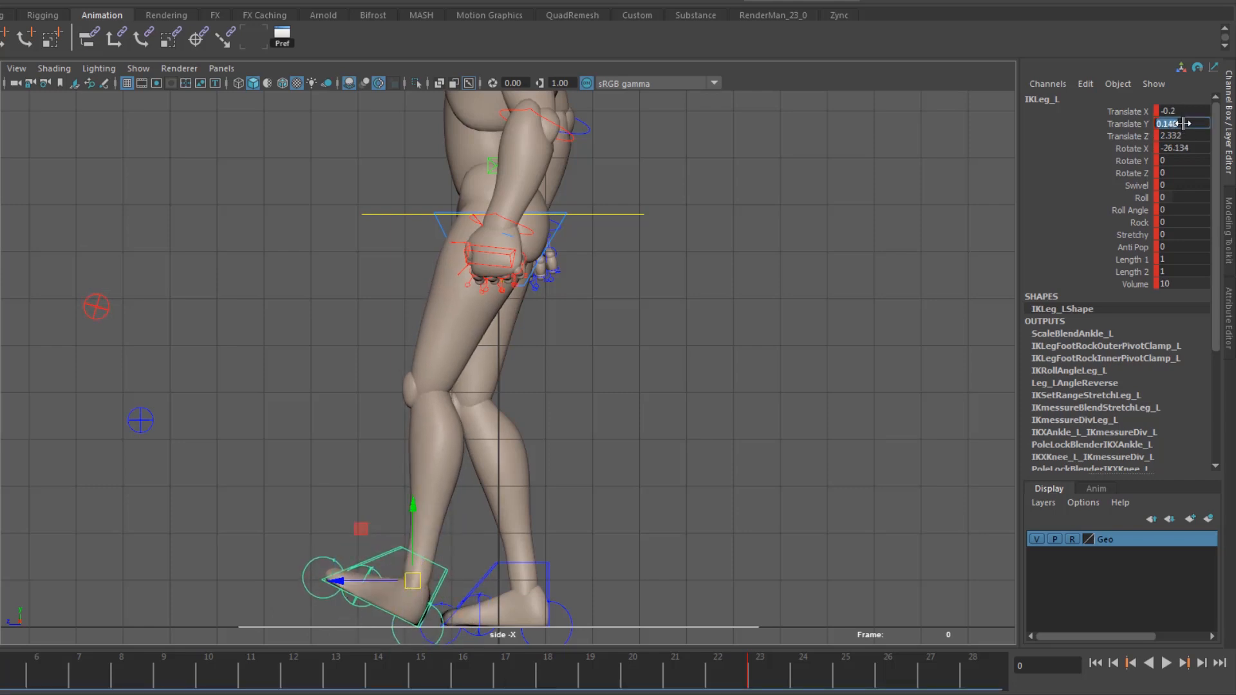
type("0.14")
key("Tab")
type("2.5")
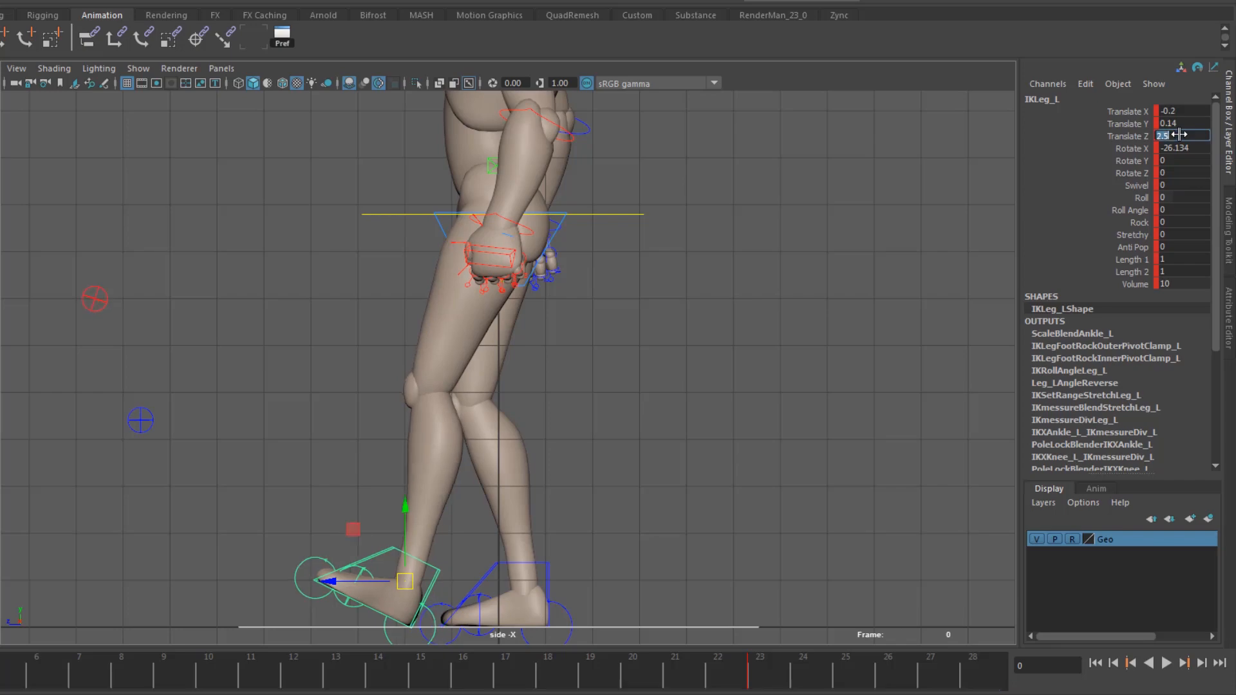
key("Return")
left_click(1182, 148)
type("-25")
key("Return")
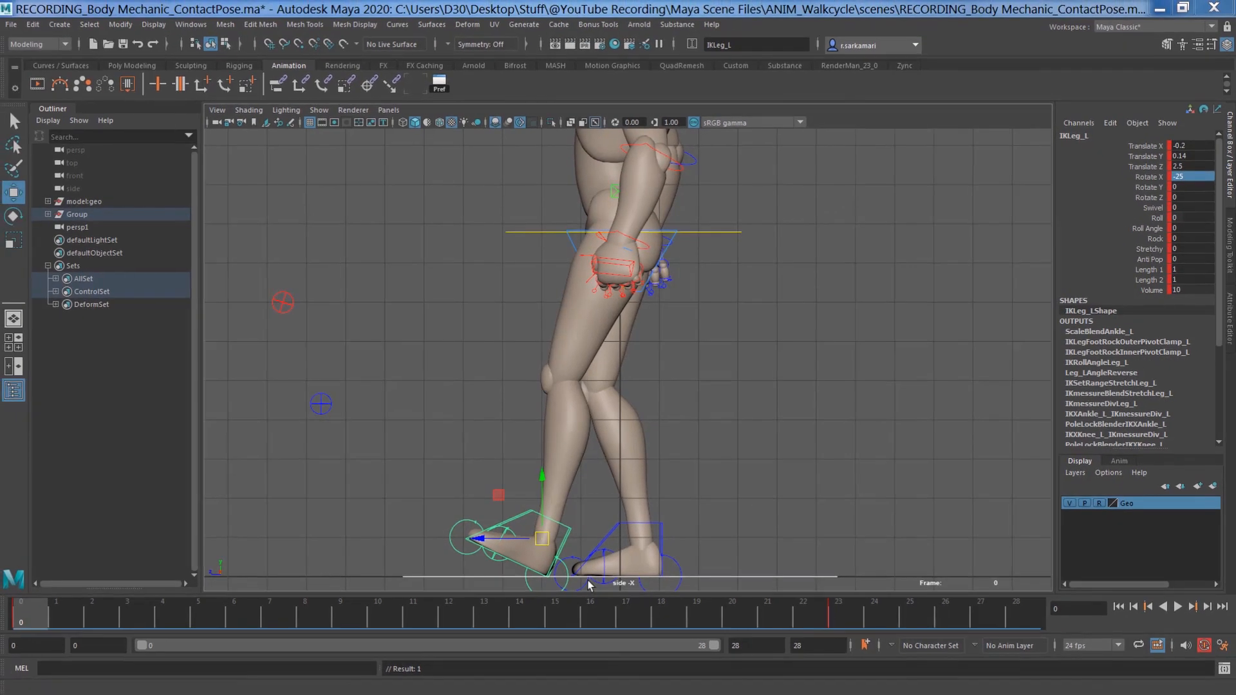
Step: Copy IKLeg_L's frame 0 key to frame 28 and return to the start of the timeline
right_click(23, 622)
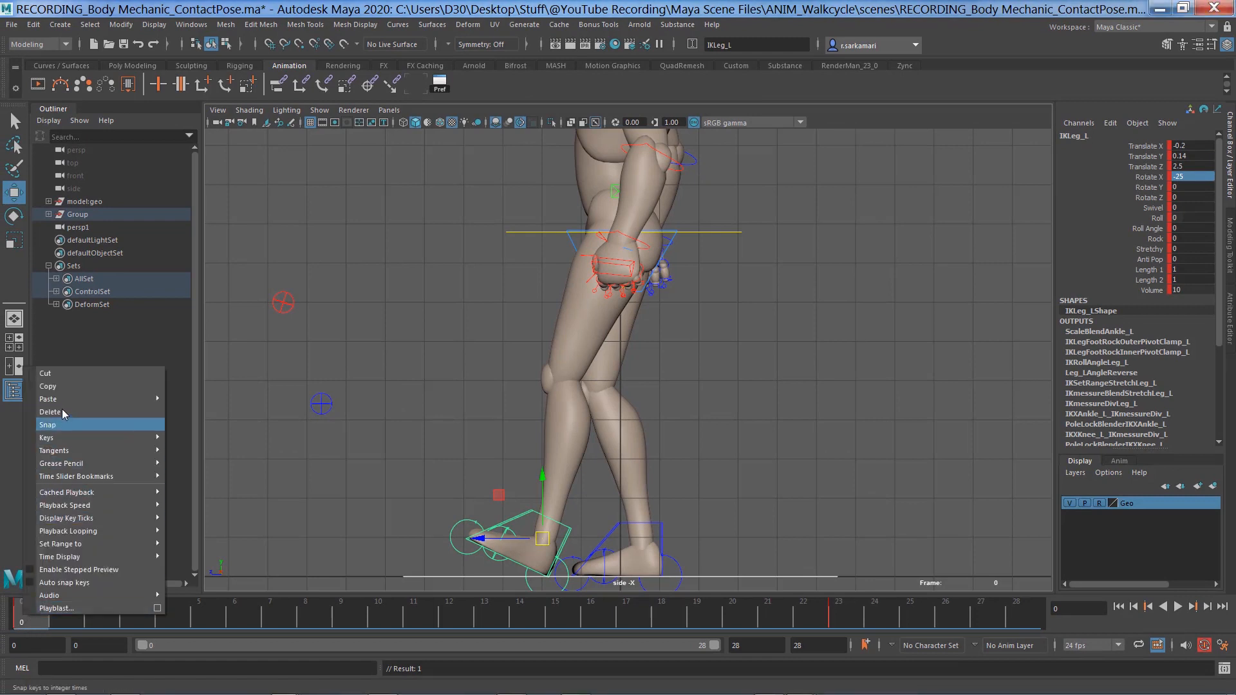
left_click(91, 385)
left_click(1018, 620)
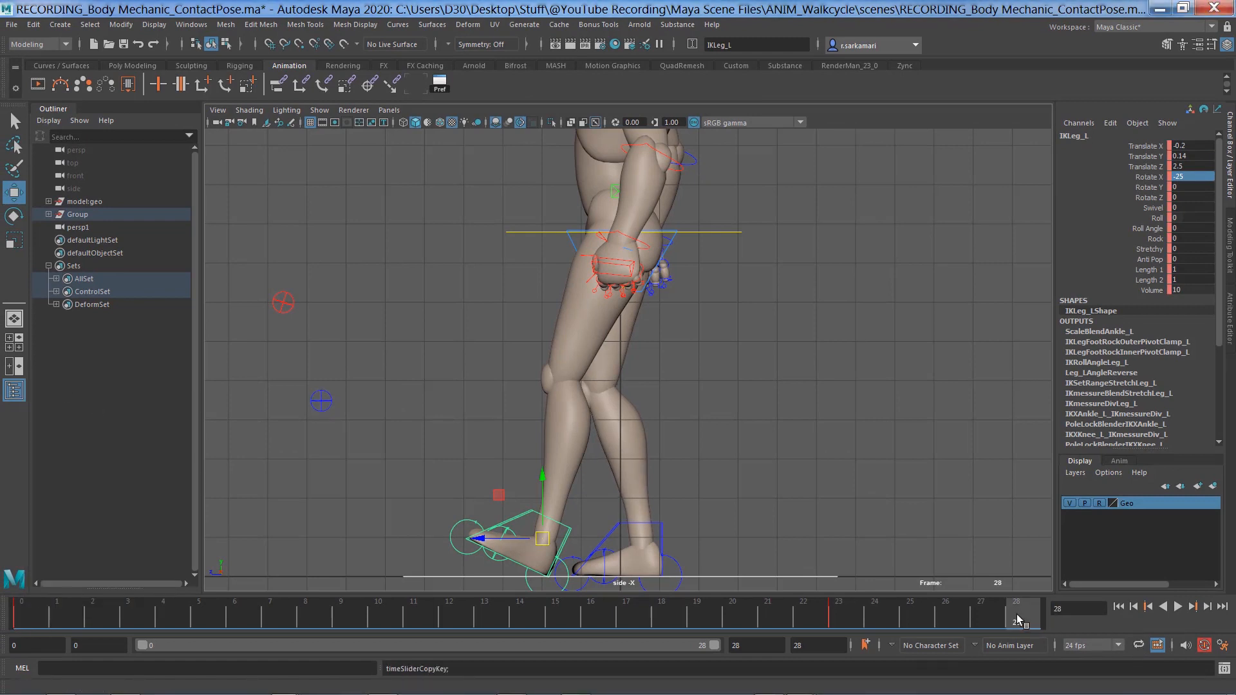
right_click(1017, 620)
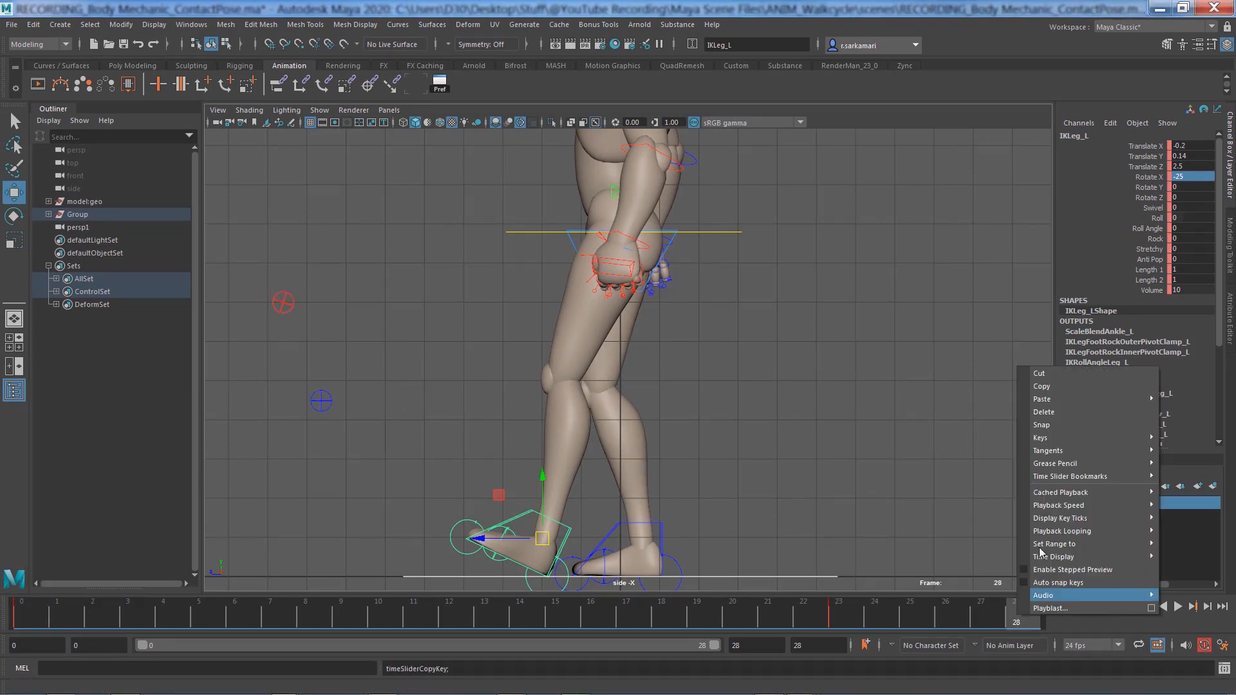
left_click(933, 399)
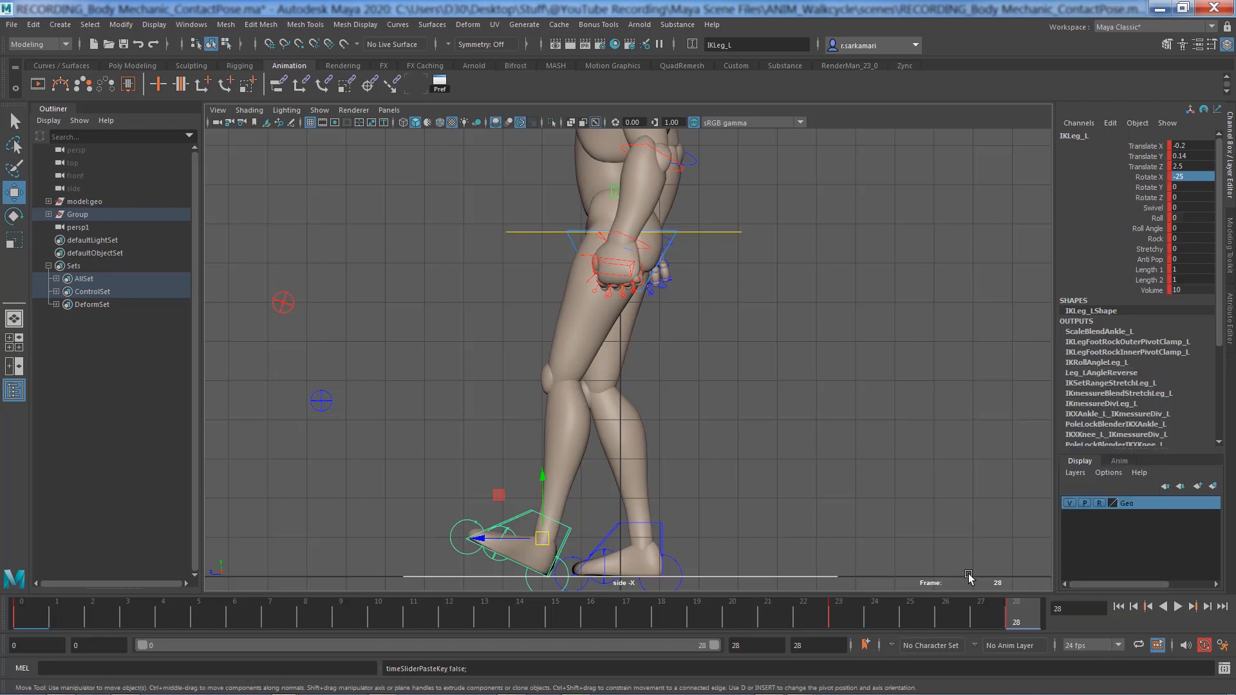
key("alt+shift+v")
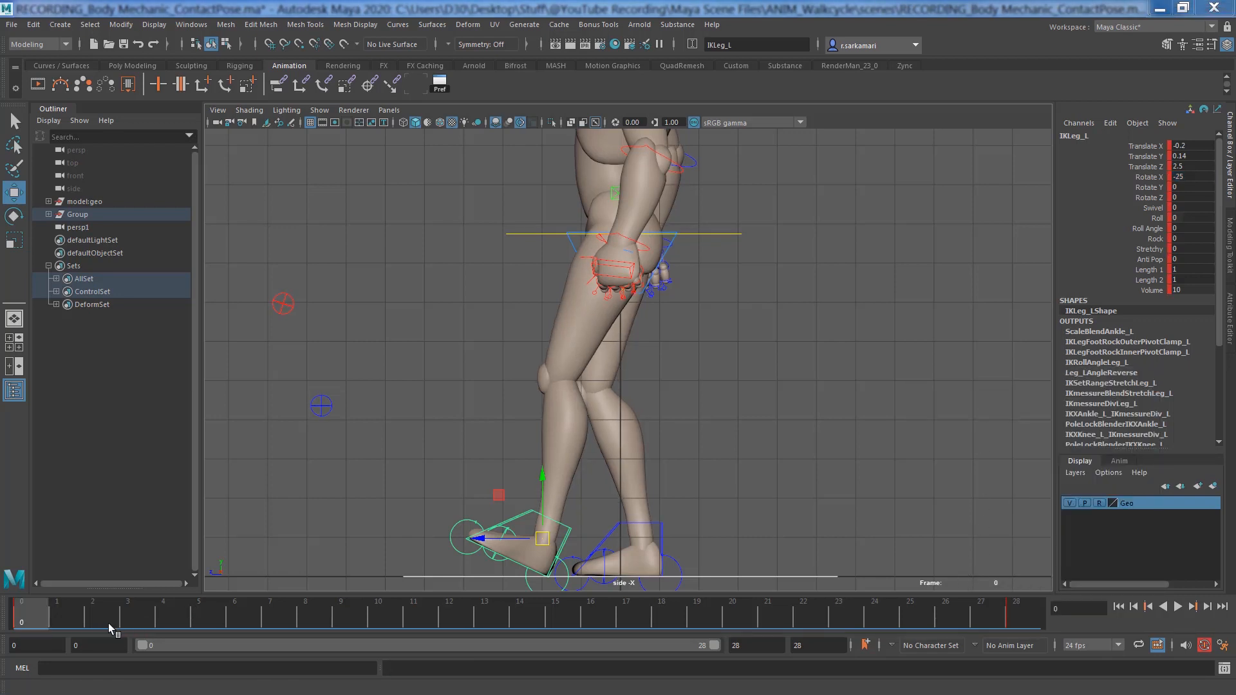
Step: At frame 14, move IKLeg_L behind the body to Translate Z about -2.1 and rotate it about 33 degrees in X to lift the heel
left_click_drag(108, 623, 520, 620)
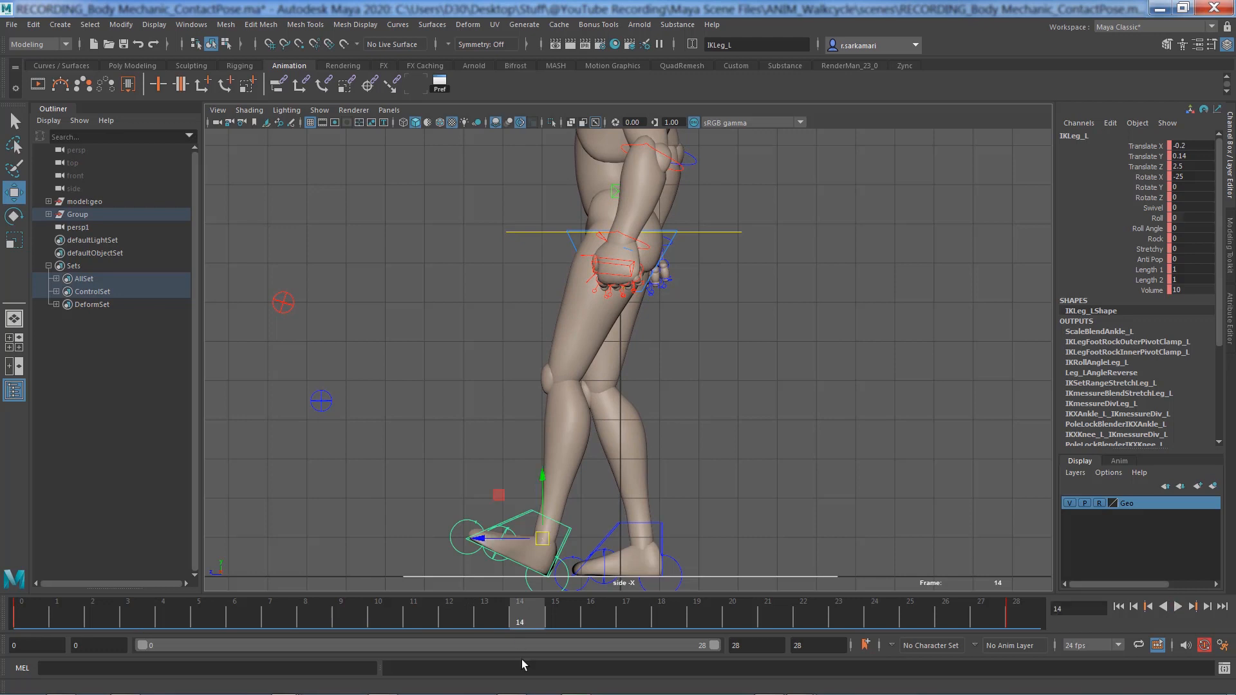
left_click_drag(541, 547, 669, 562)
key("e")
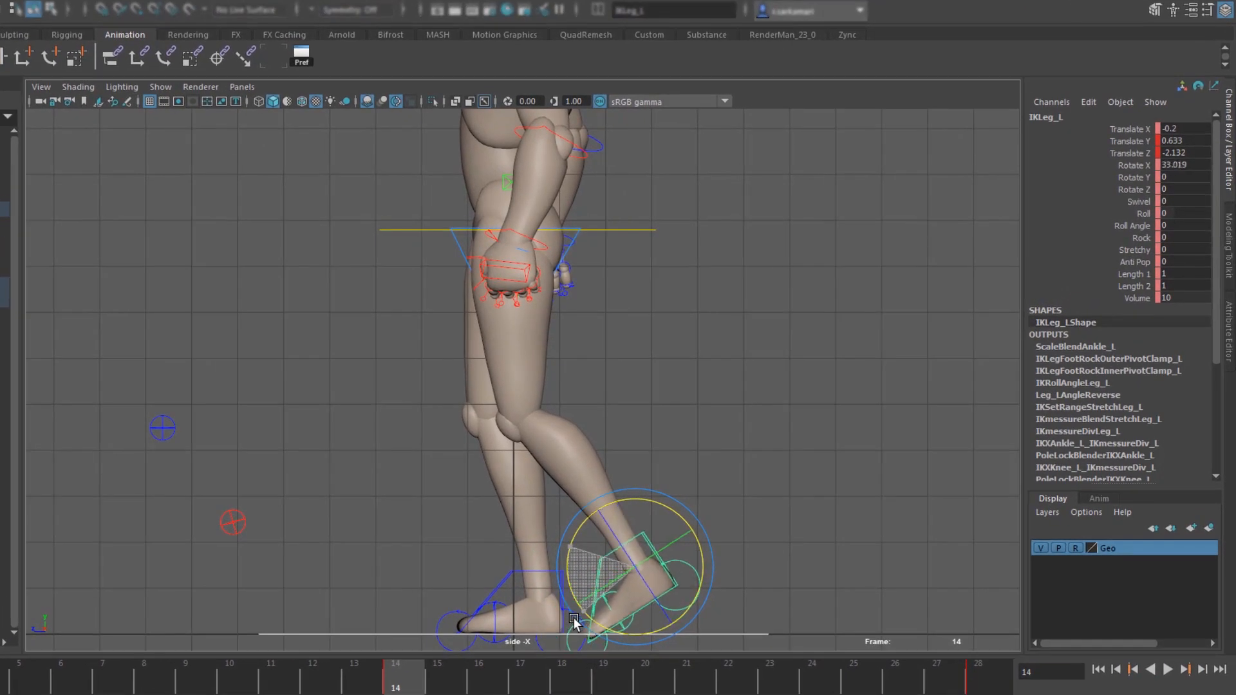
left_click_drag(573, 617, 573, 616)
Step: Set IKLeg_L's Translate Y to 0.4, Translate Z to -2.7 and Rotate X to 33.5
double_click(1185, 143)
type("0.4")
key("Tab")
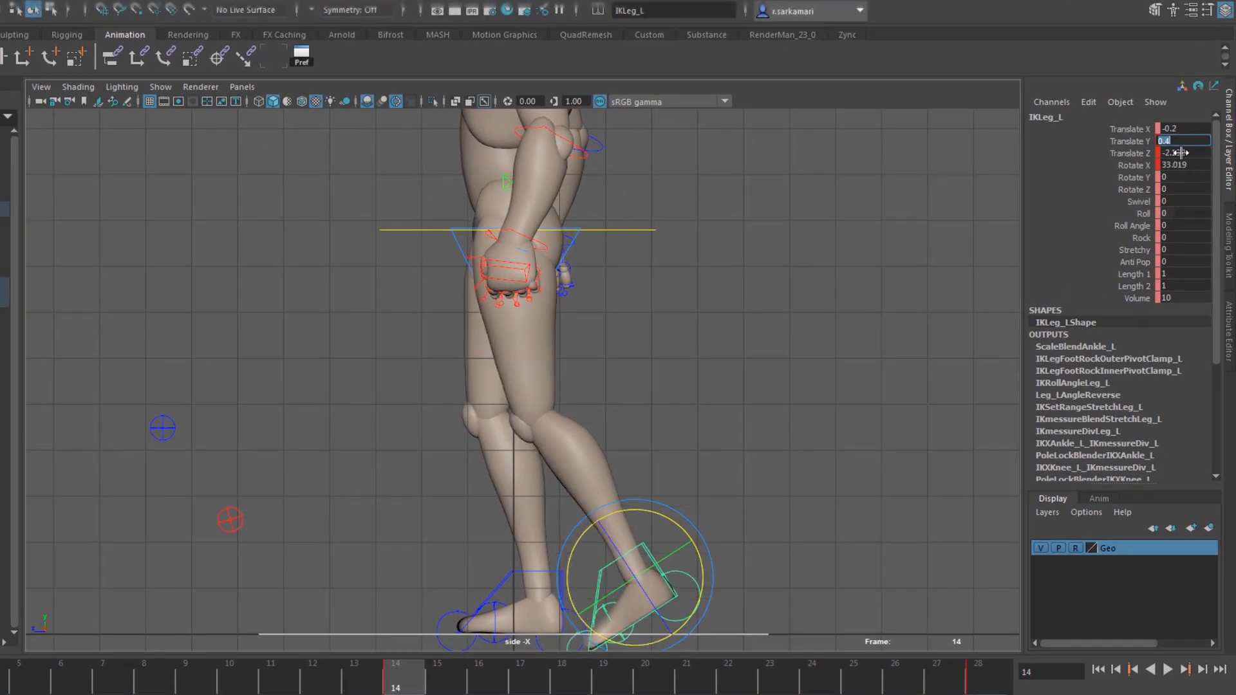
type("-2.7")
key("Tab")
type("33.5")
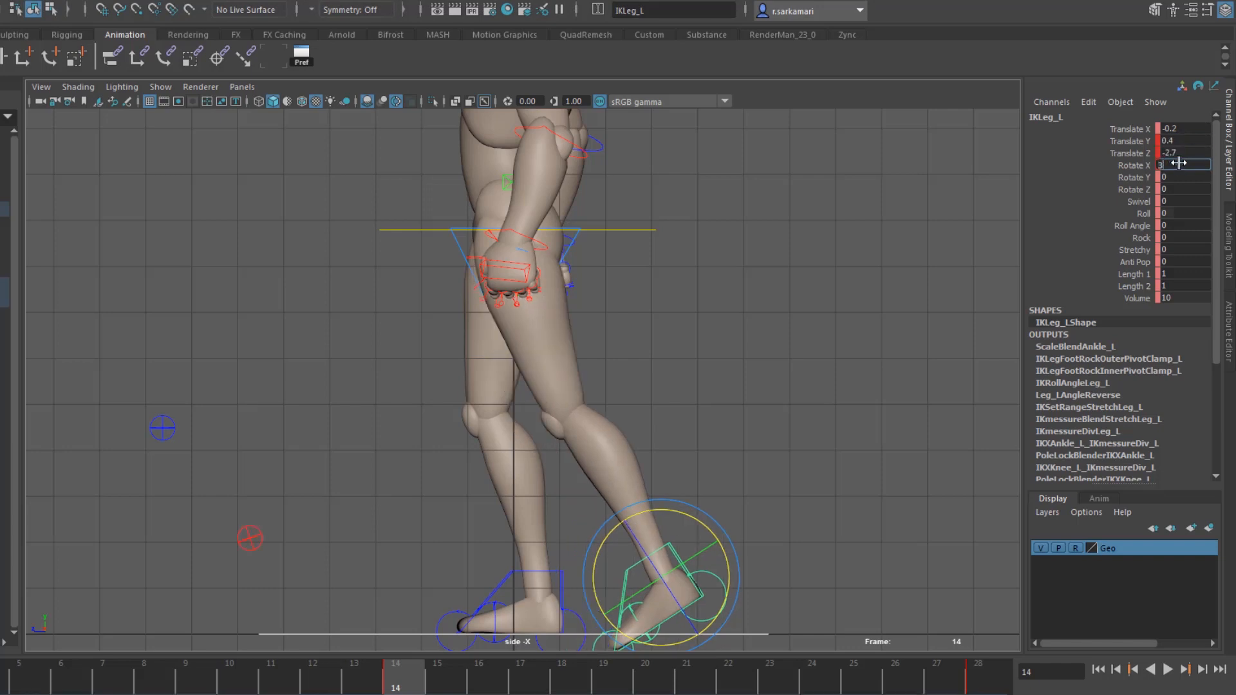
key("Return")
Step: Bend the left toes flat to the ground by keying IKToes_L's Rotate X at -30
left_click(631, 593)
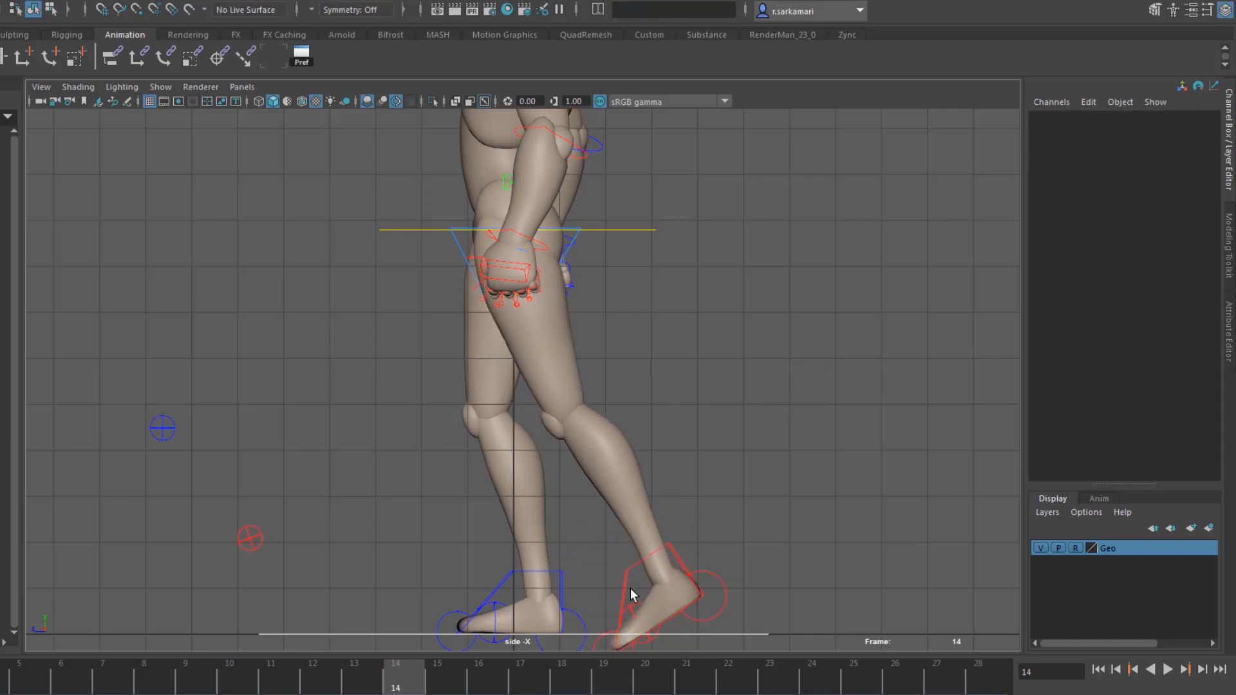
left_click(631, 614)
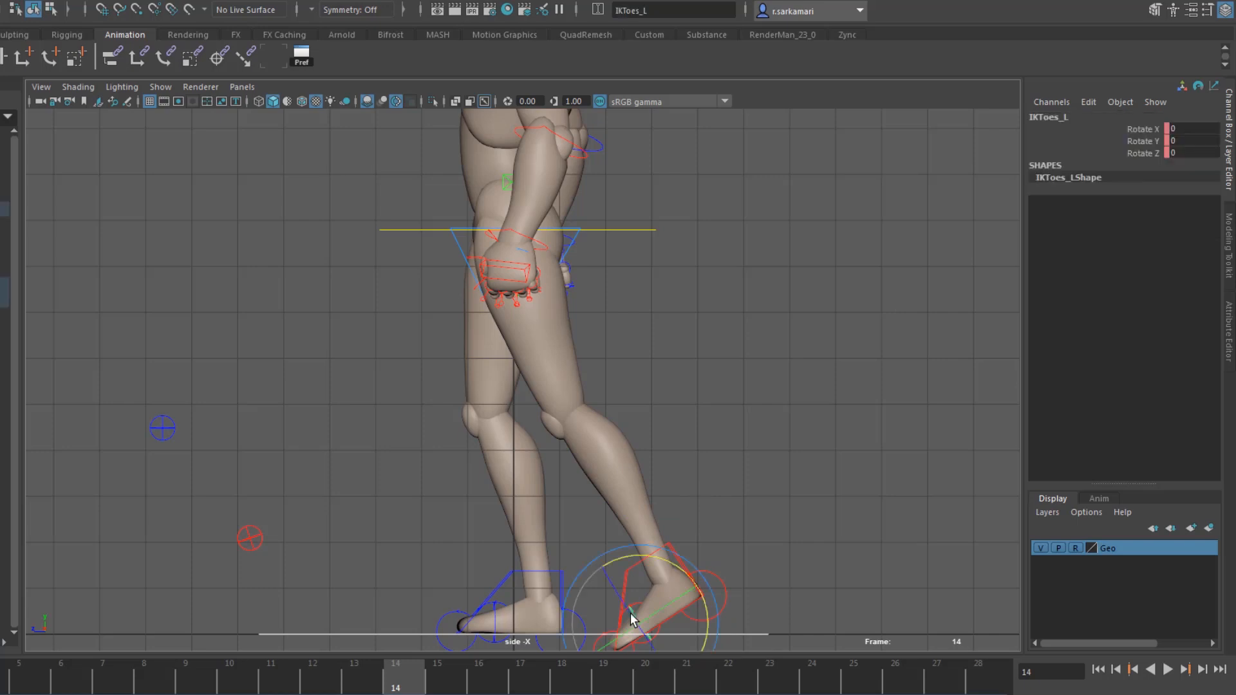
left_click(1150, 128)
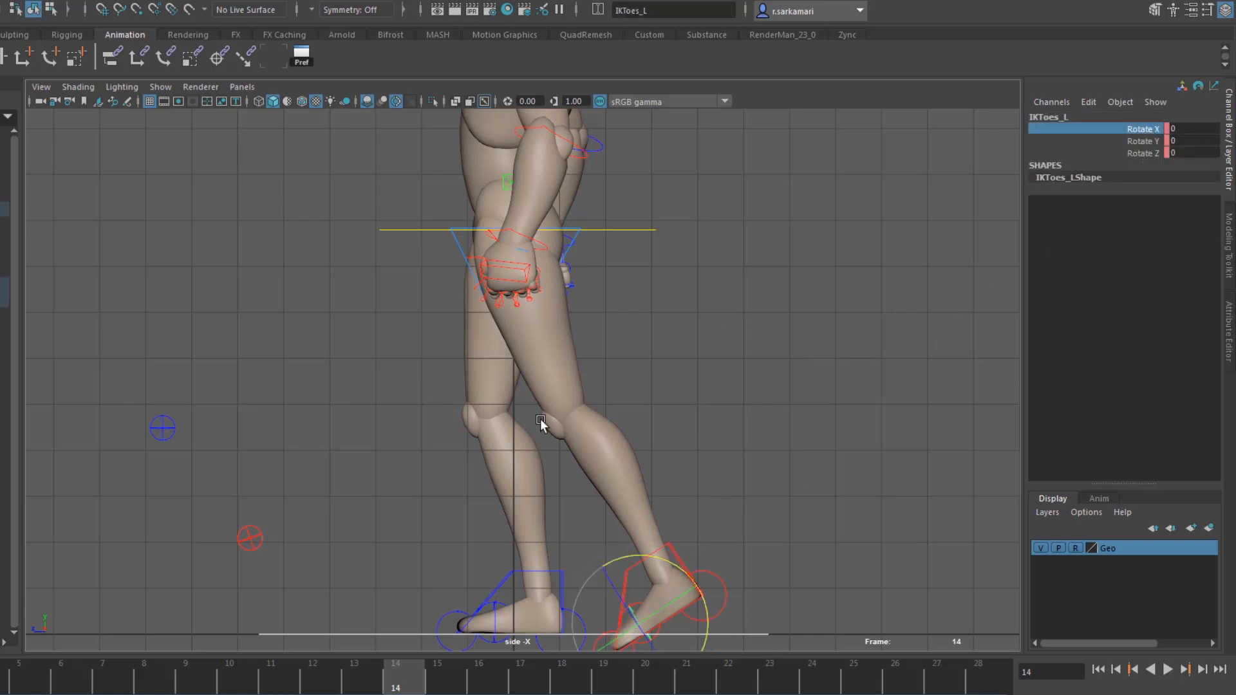
middle_click_drag(340, 457, 367, 450)
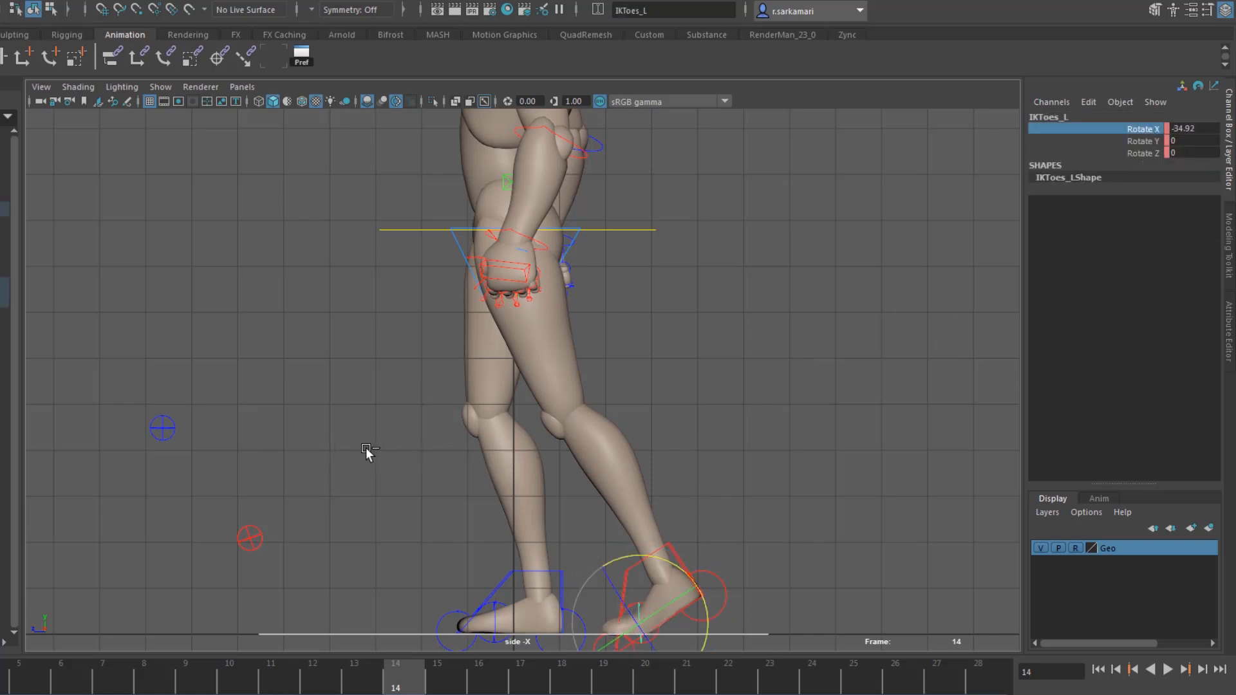
key("s")
double_click(1188, 128)
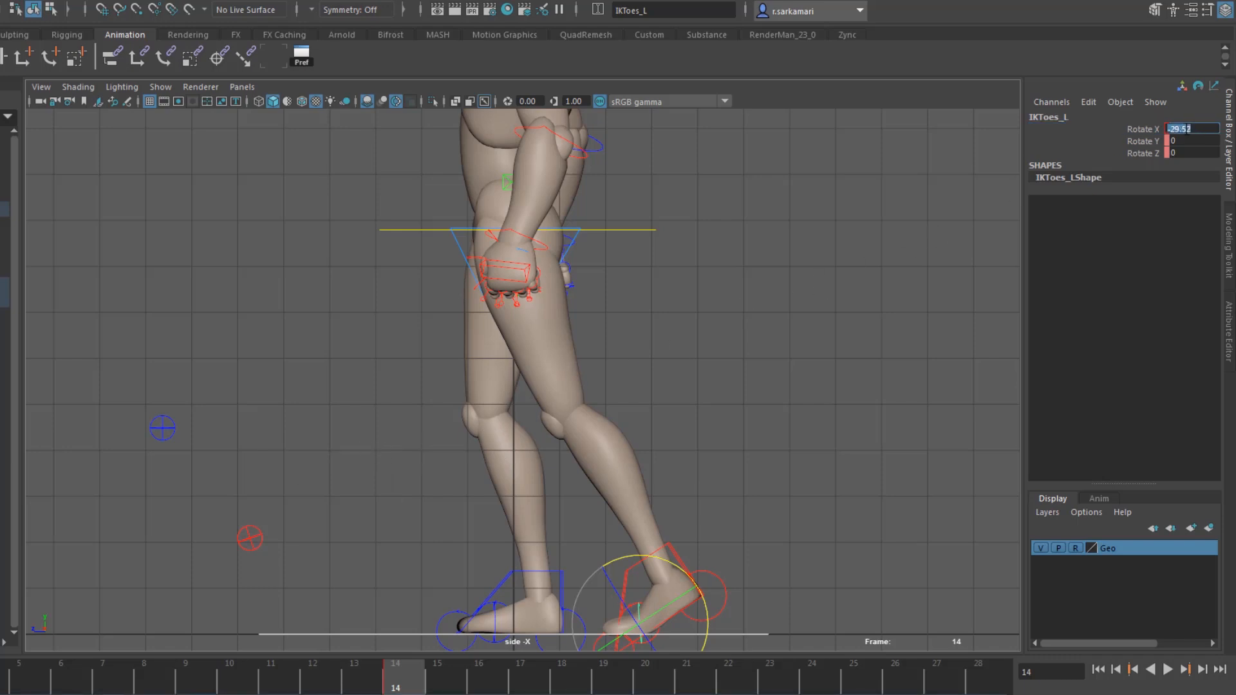
type("-30")
key("Return")
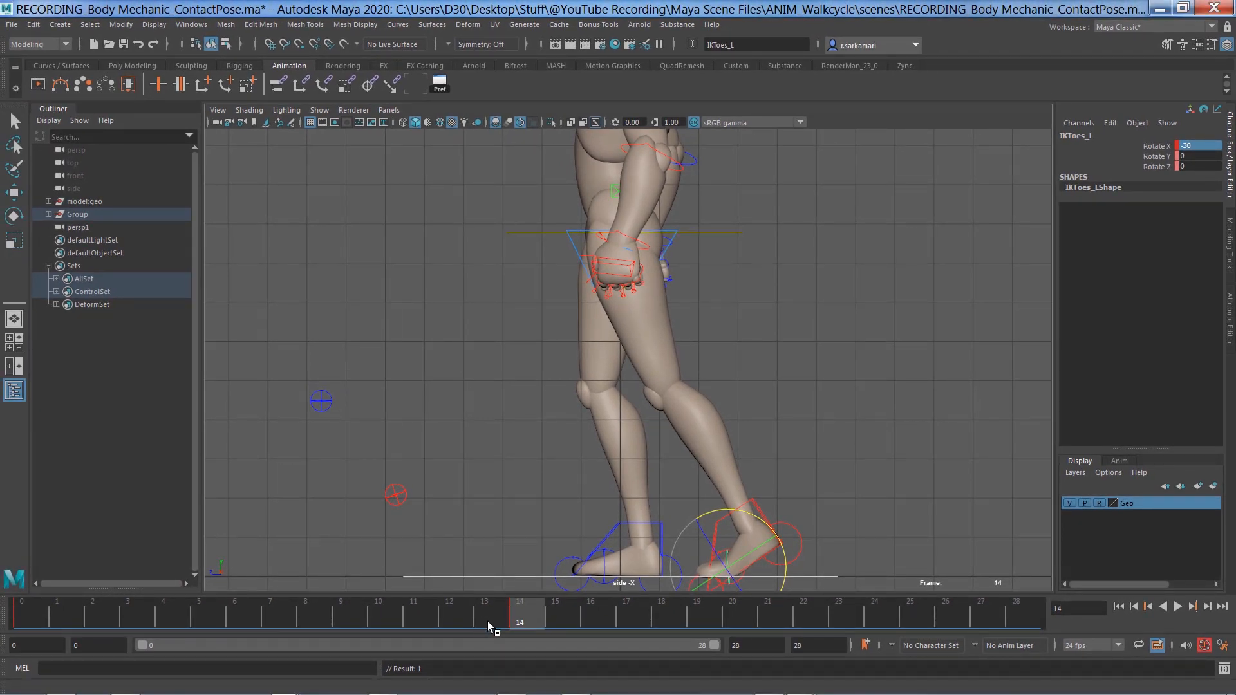
Step: Play back and scrub the walk cycle to examine the left foot's motion between the contact poses
key("alt+v")
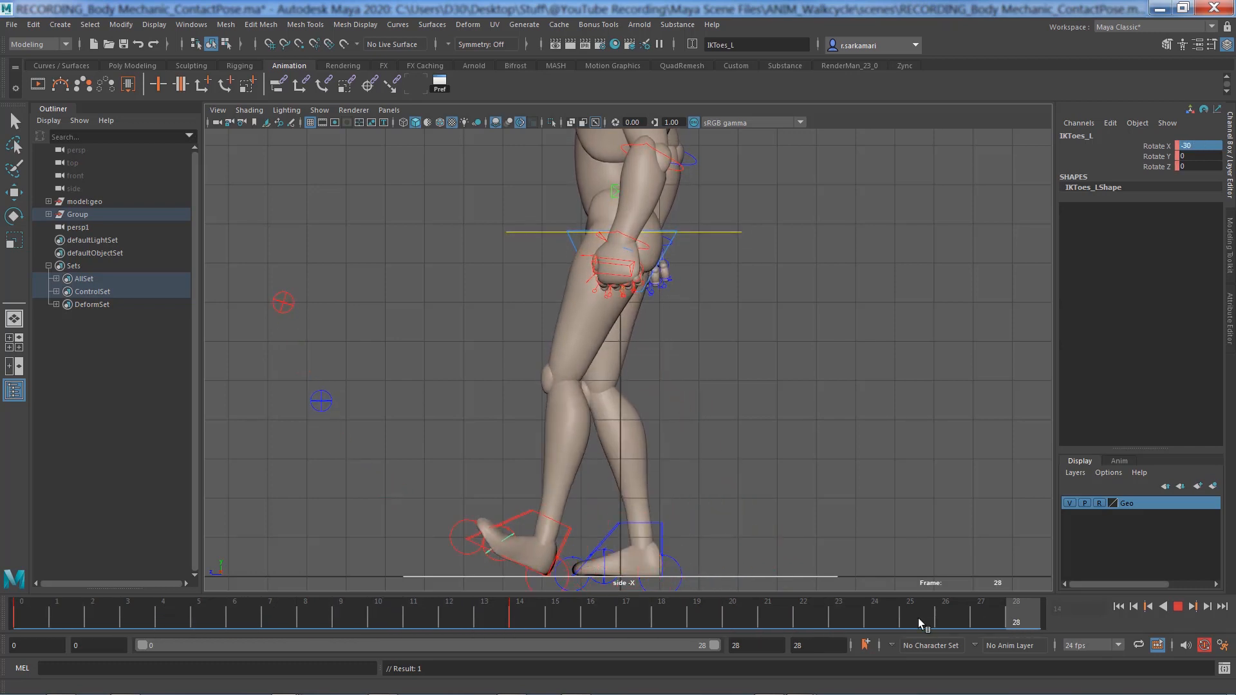
left_click_drag(91, 623, 966, 640)
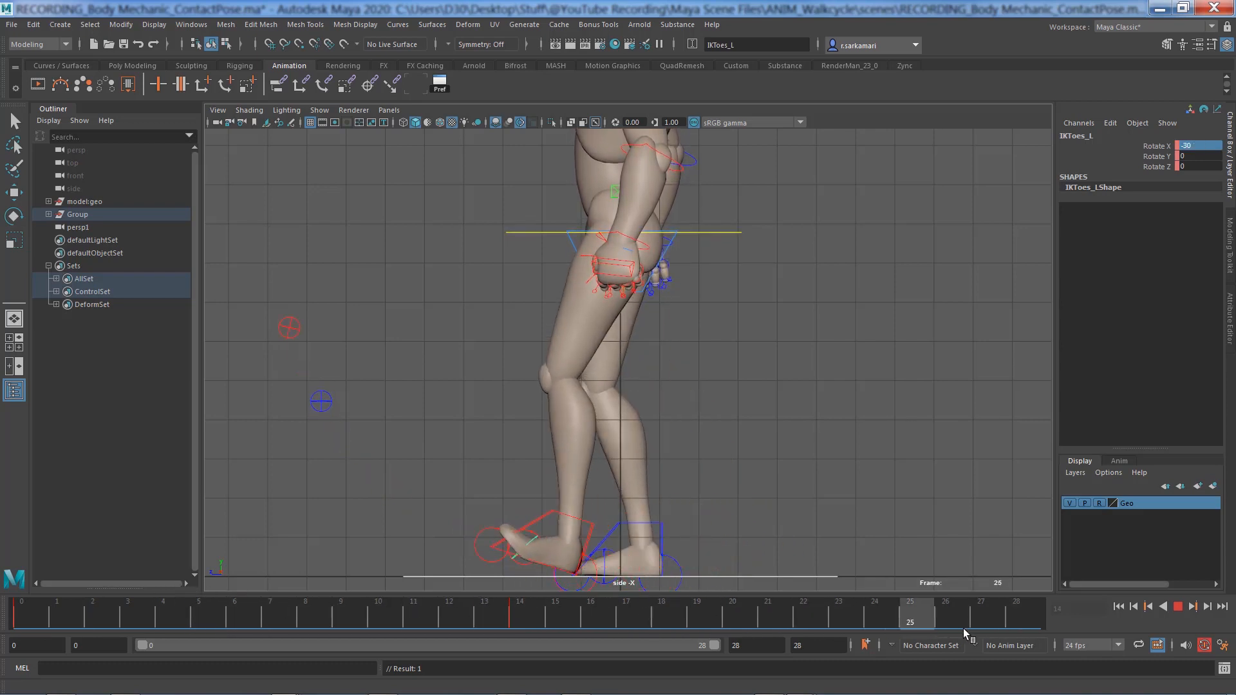
key("Escape")
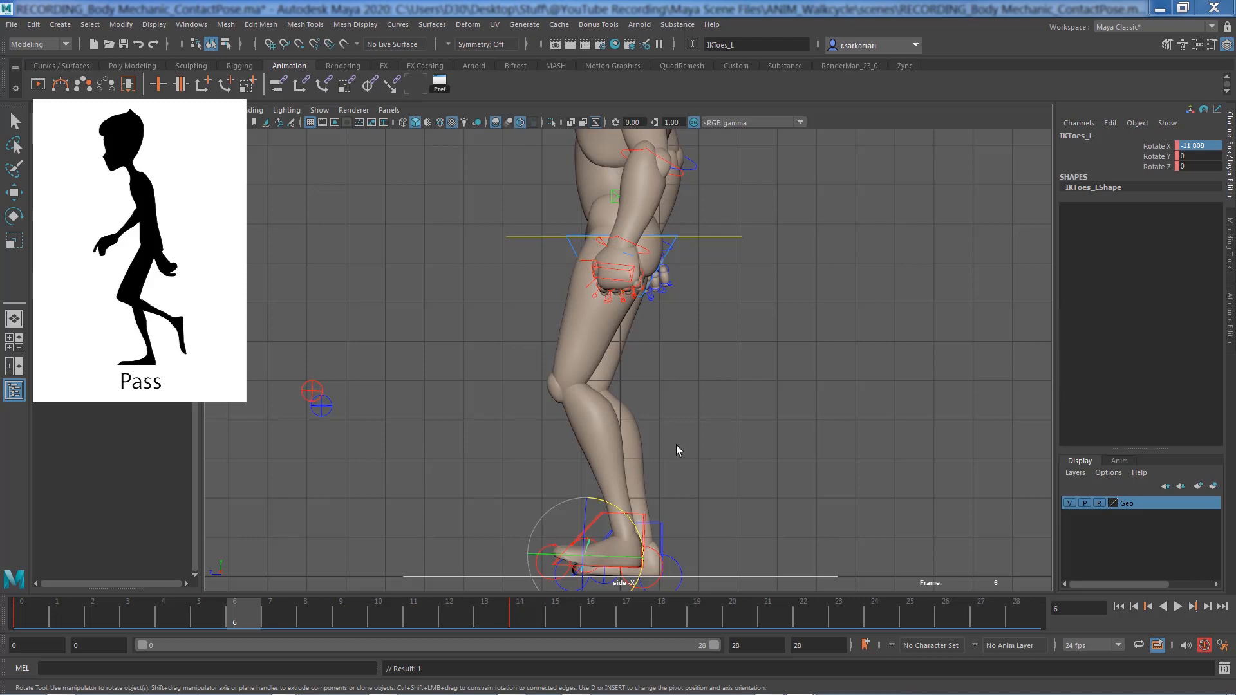
Step: At frame 17, set IKLeg_L's Translate Y to 1, Translate Z to -3 and Rotate X to 52 for the foot's lift-off
left_click_drag(535, 616, 623, 618)
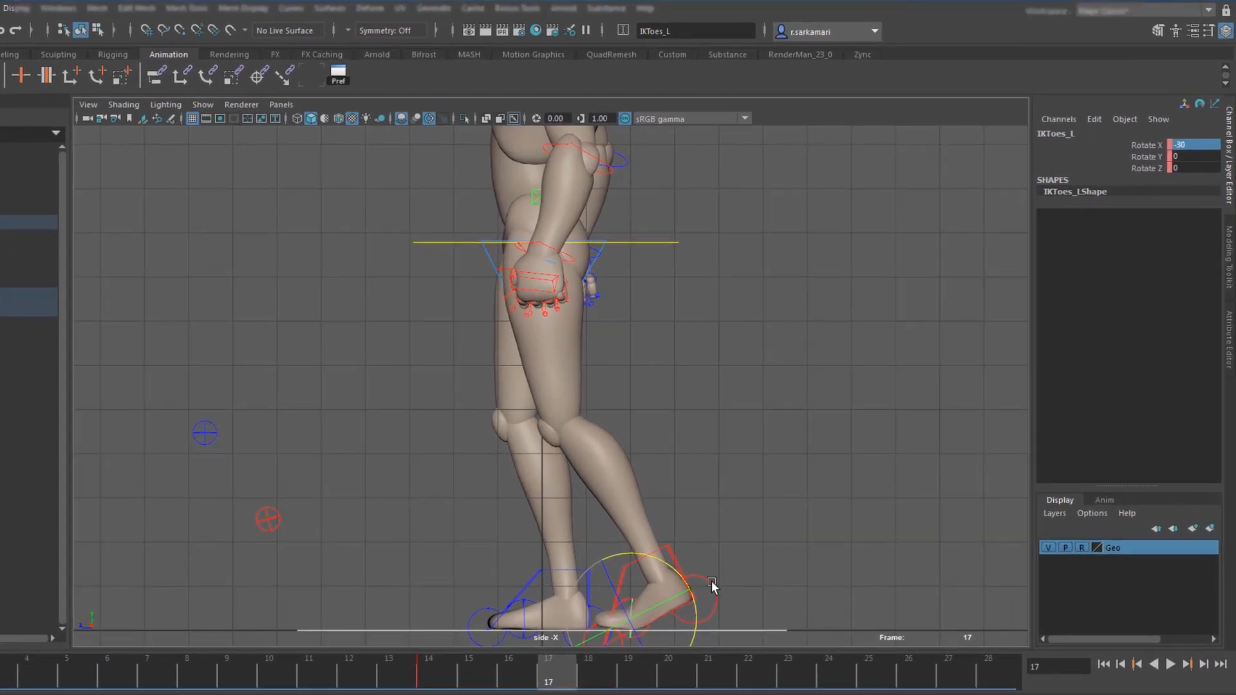
key("q")
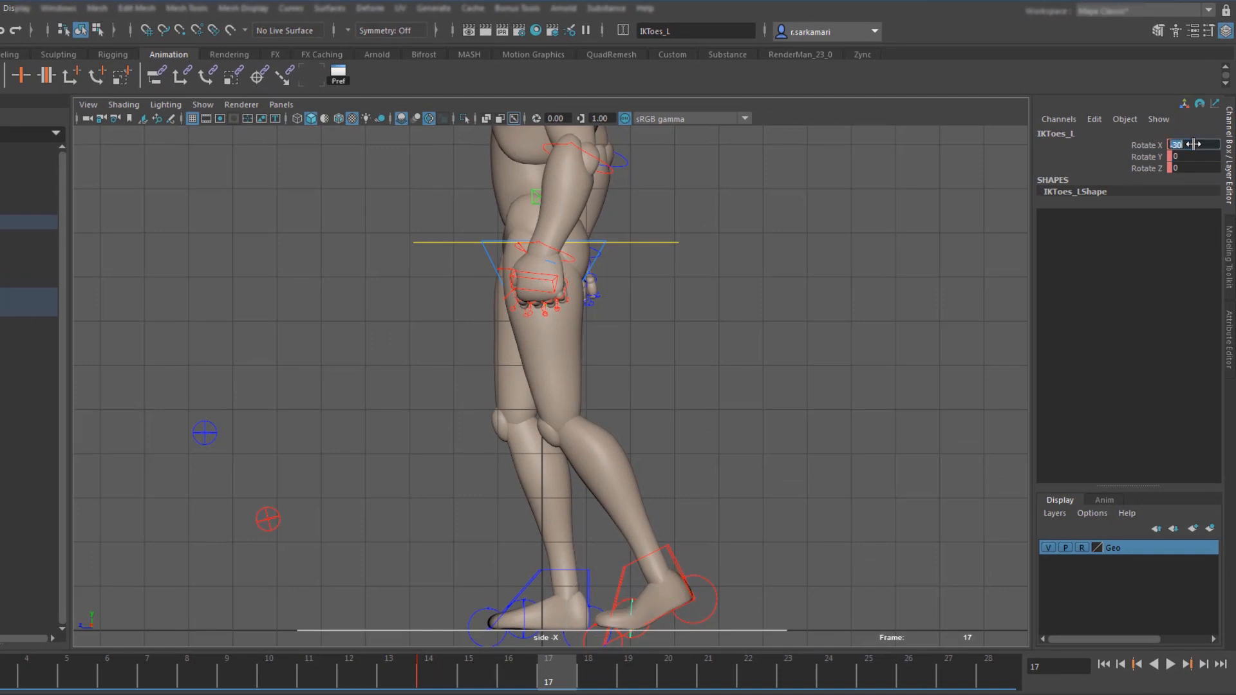
left_click(673, 562)
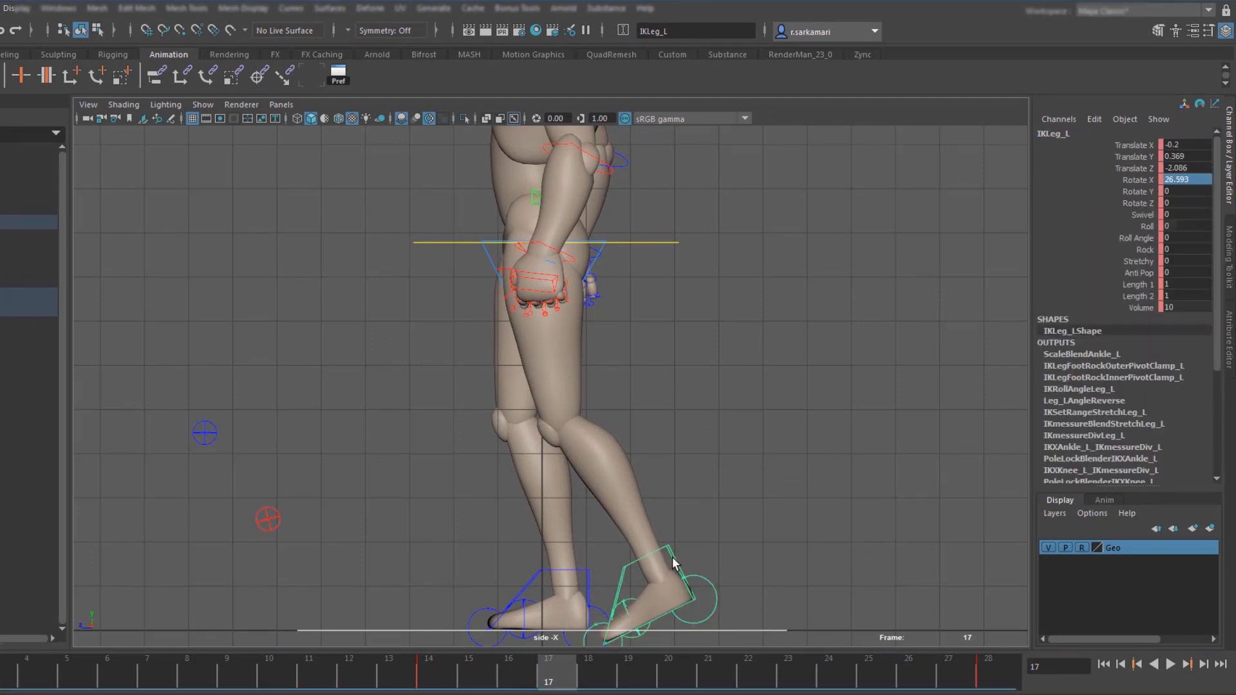
left_click(1186, 157)
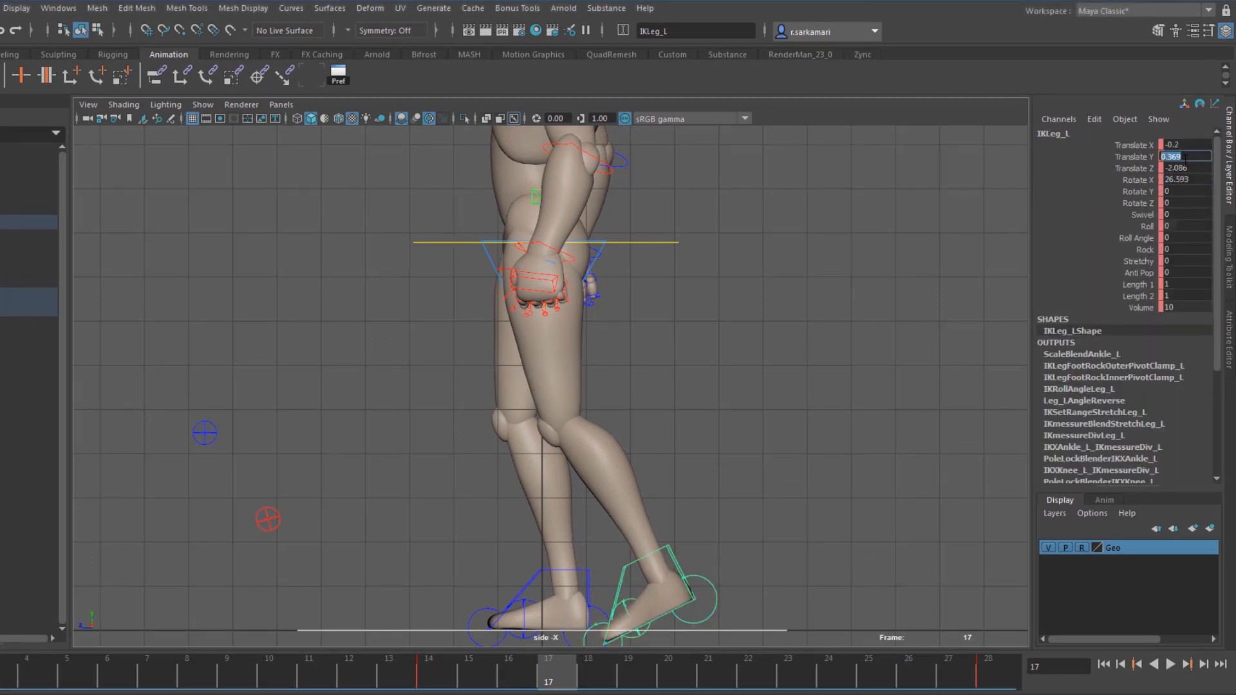
type("1")
key("Return")
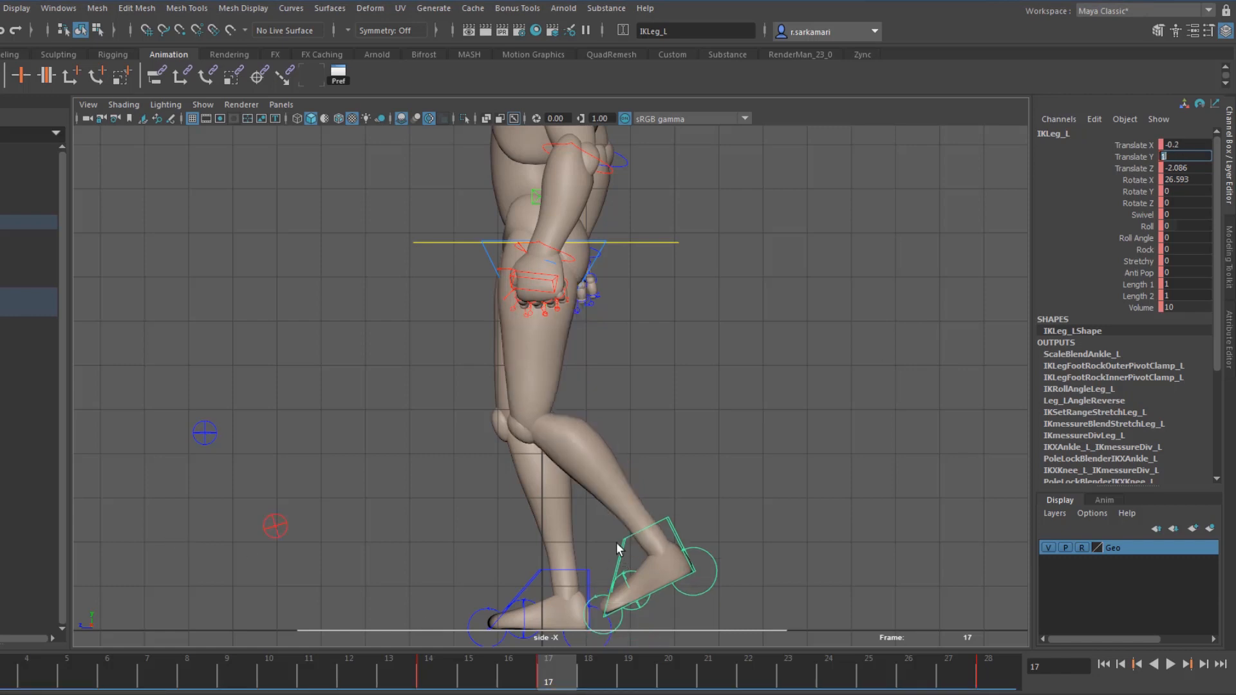
key("w")
left_click(1172, 168)
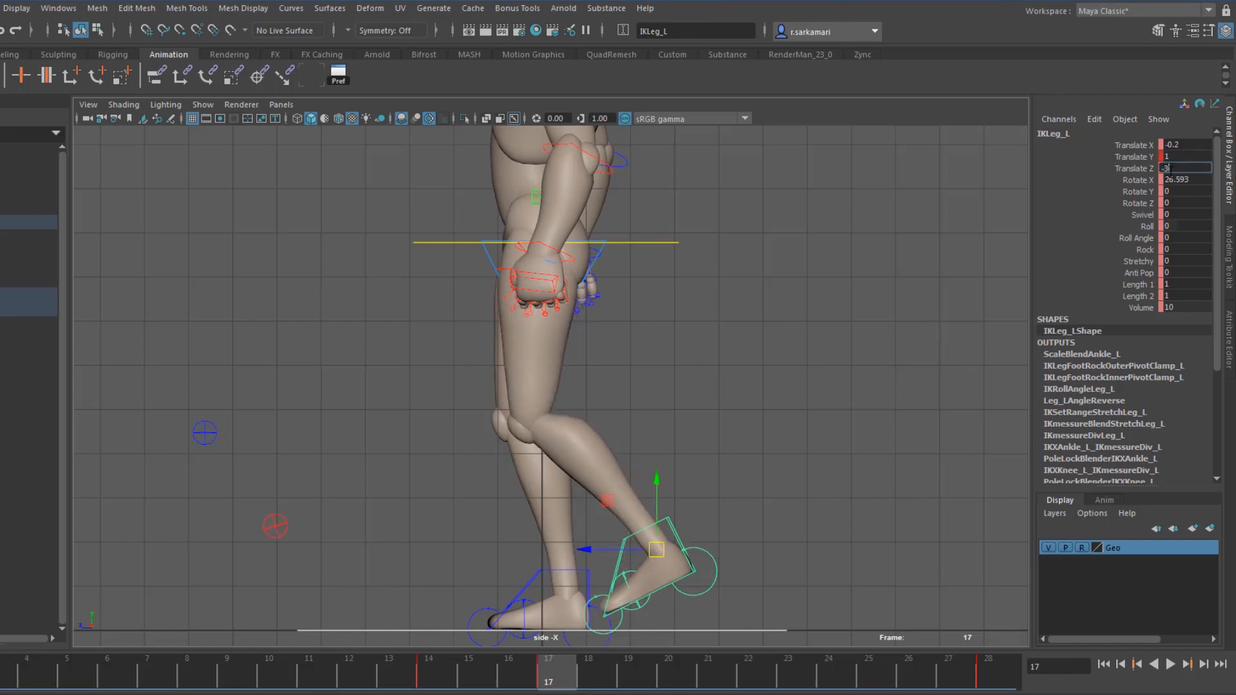
key("Return")
left_click(1176, 179)
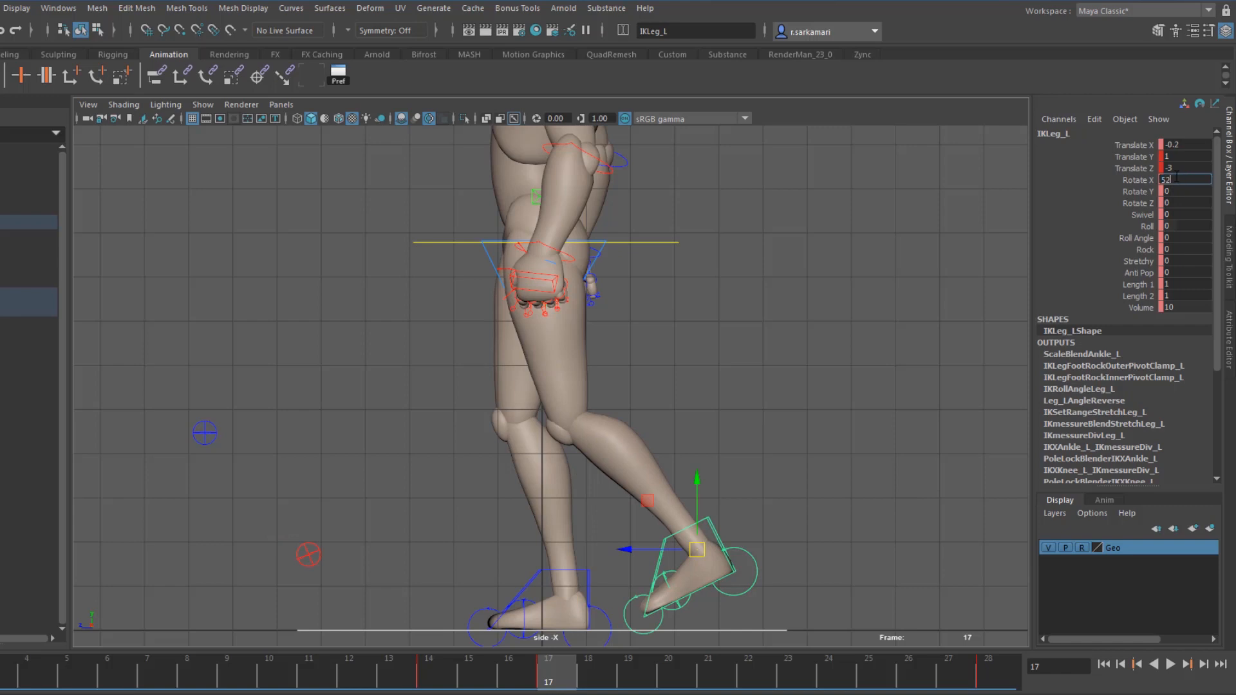
key("Return")
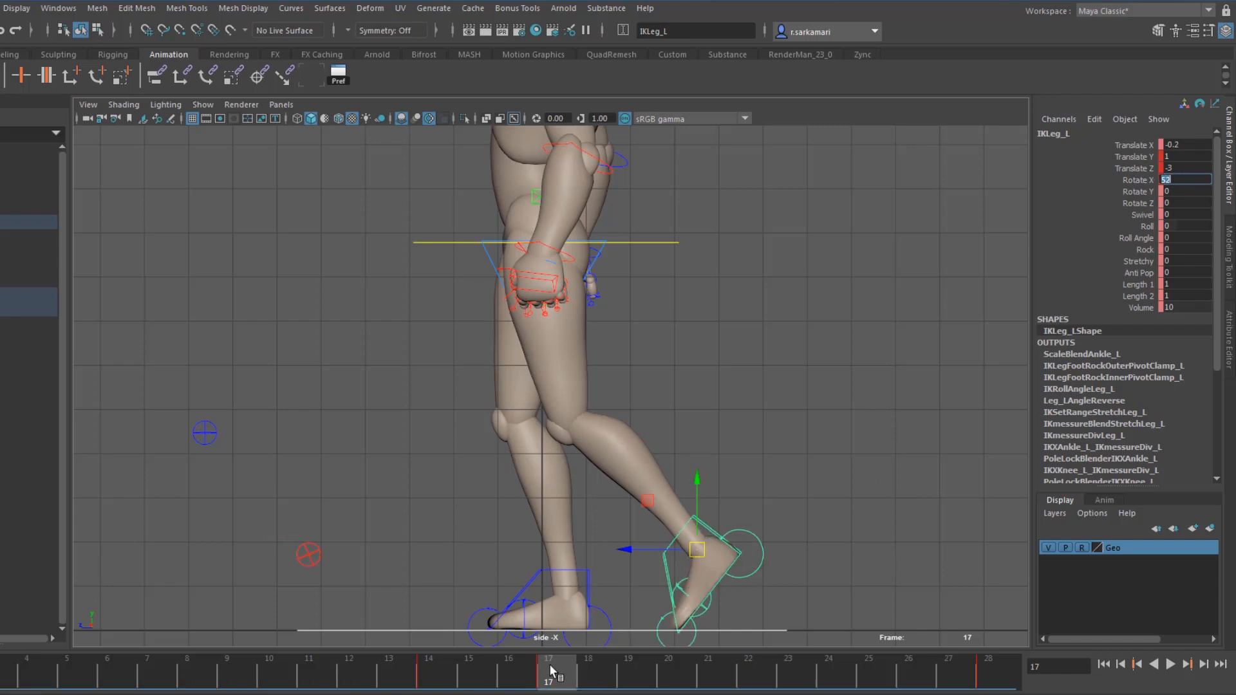
left_click(541, 568)
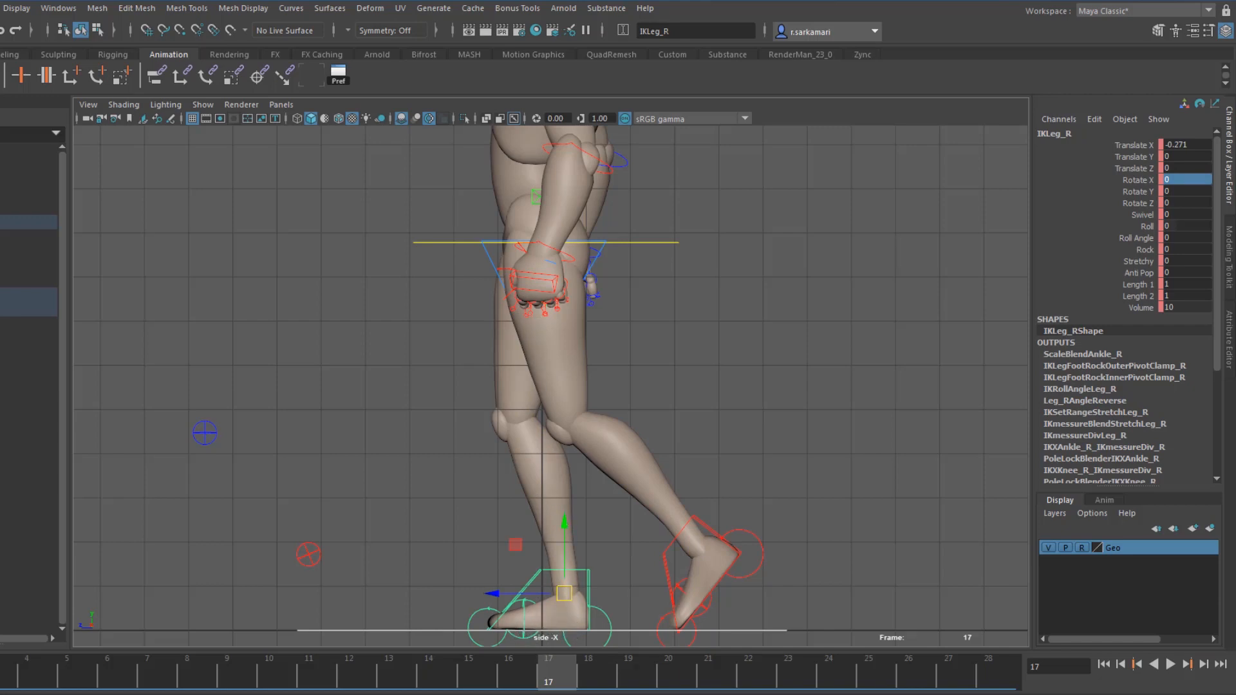
key("ctrl+z")
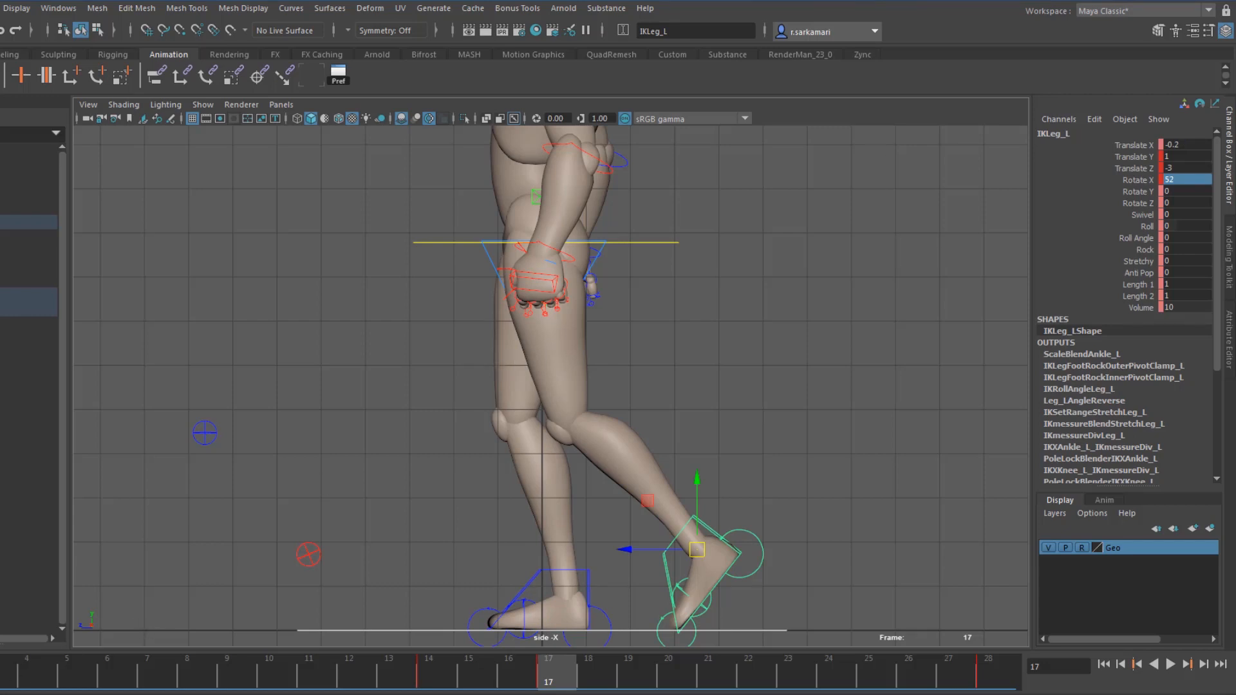
Step: Play back and scrub the cycle to check the left foot's lift-off, undoing the stray IKLeg_L move
key("alt+v")
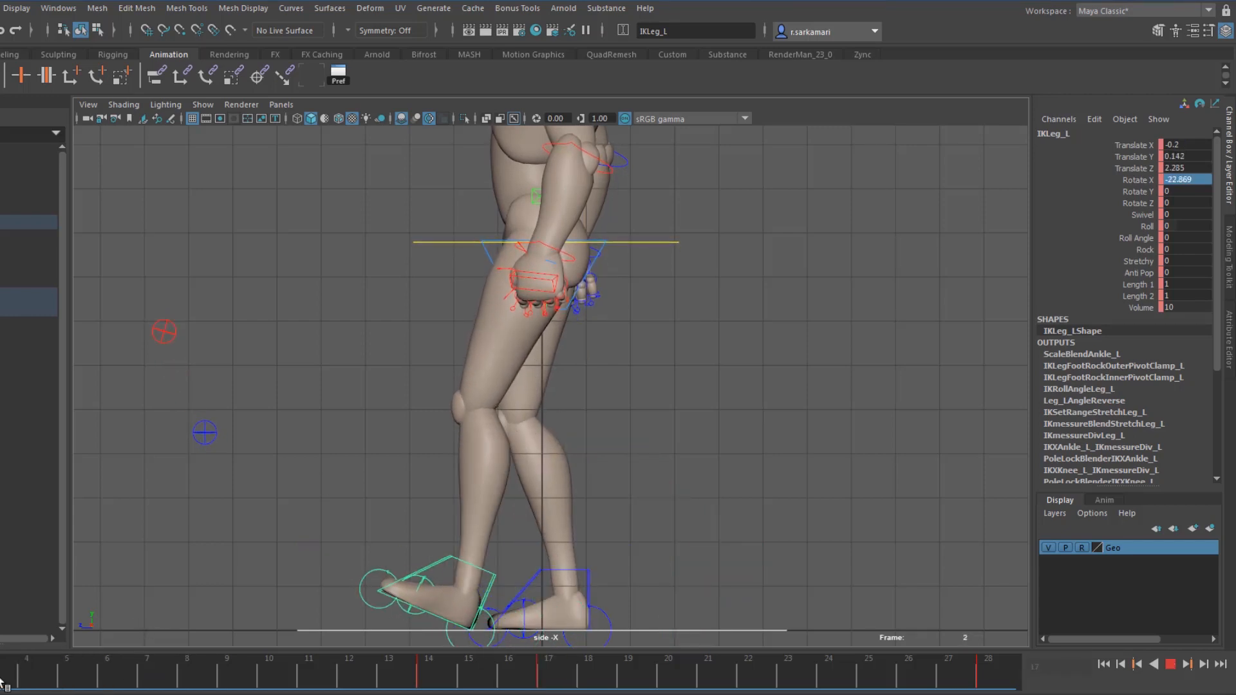
mouse_move(277, 666)
left_mouse_down()
mouse_move(434, 658)
mouse_move(496, 663)
mouse_move(387, 669)
mouse_move(552, 669)
mouse_move(458, 667)
left_mouse_up()
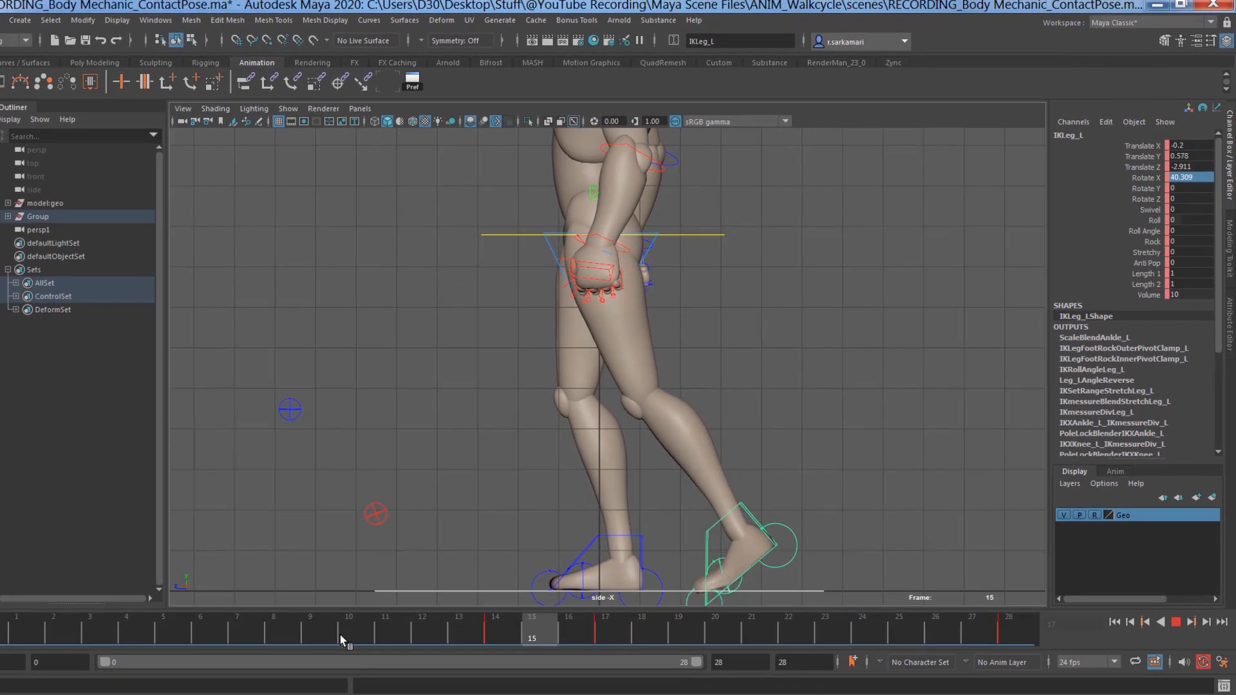
left_click(0, 640)
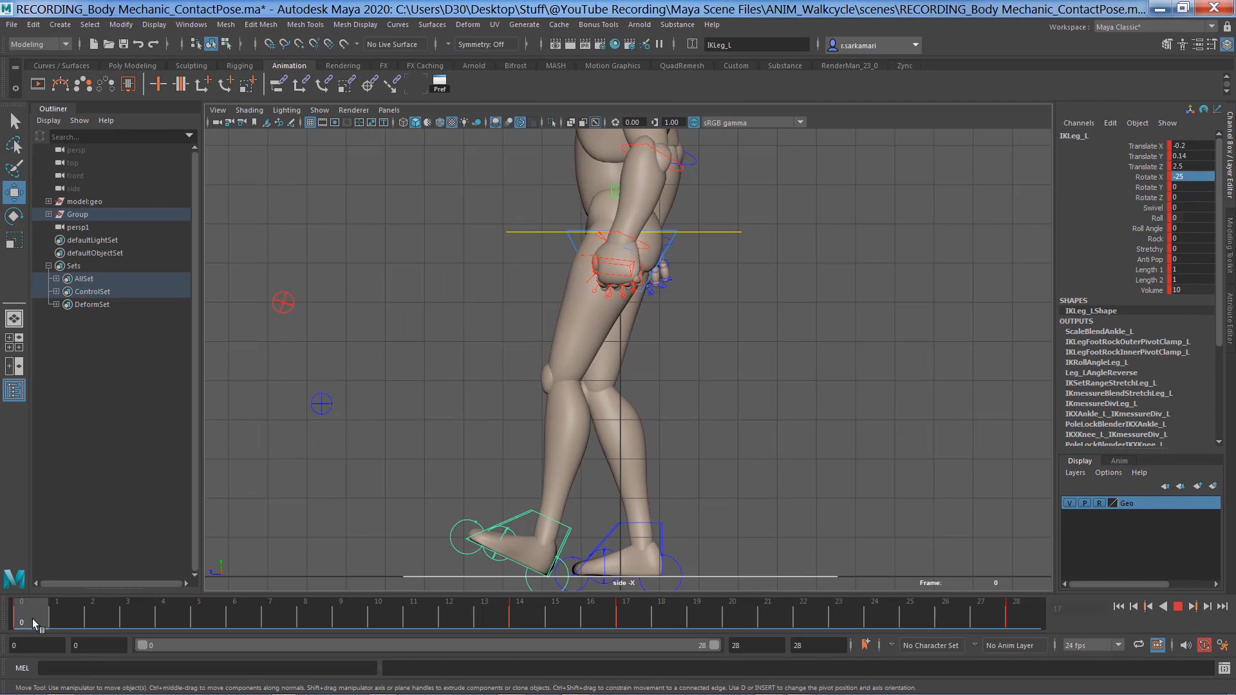
left_click_drag(32, 619, 133, 618)
key("ctrl+z")
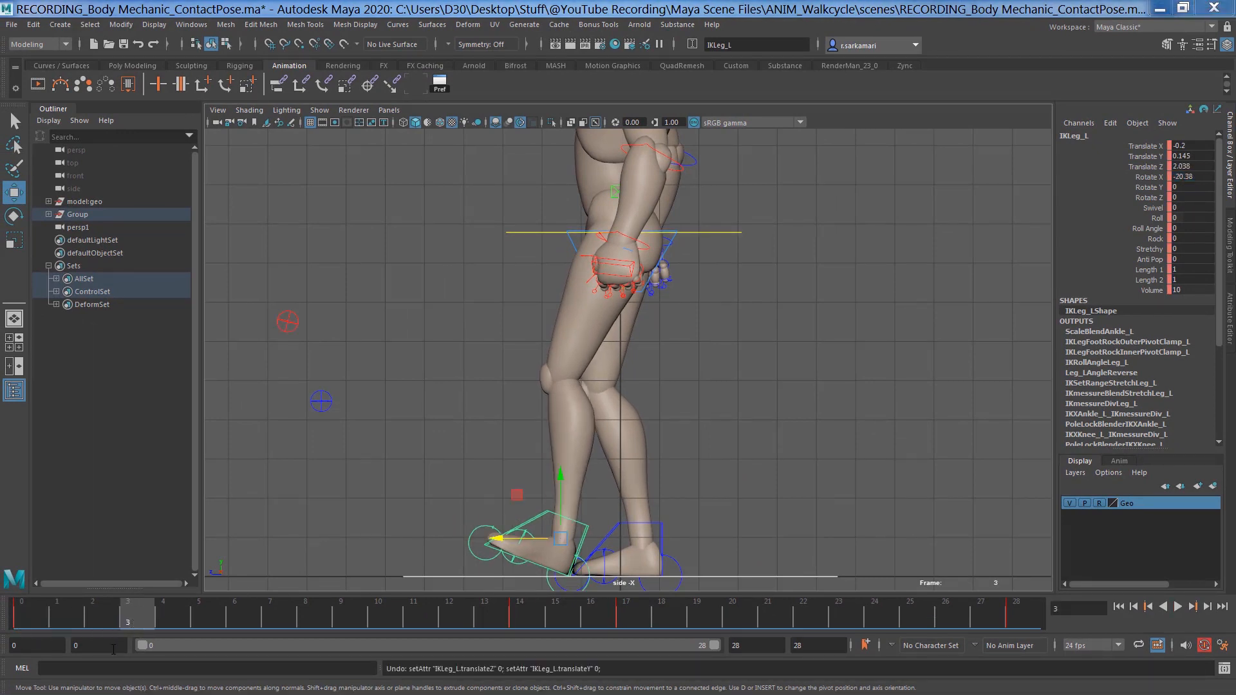
Step: Plant the left foot flat at frame 3 by setting IKLeg_L's Rotate X and Translate Y to 0
left_click(39, 609)
mouse_move(38, 608)
left_mouse_down()
mouse_move(226, 616)
mouse_move(20, 616)
mouse_move(156, 620)
mouse_move(148, 612)
left_mouse_up()
left_click(557, 540)
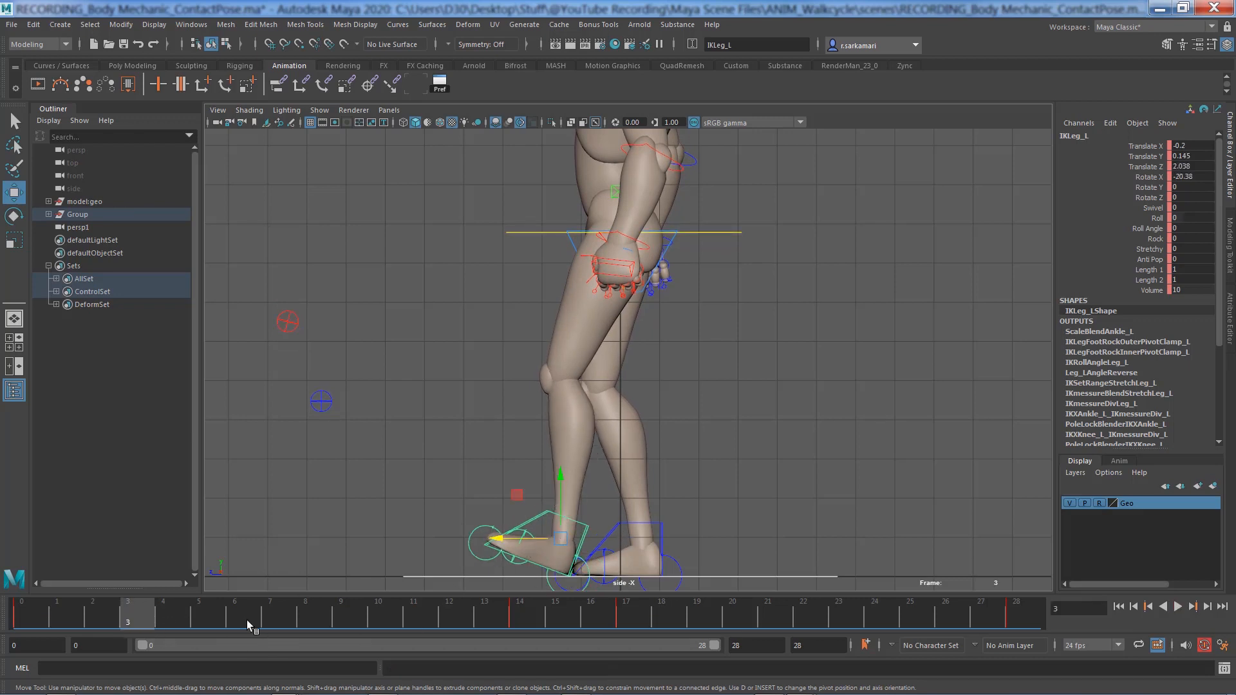
key("alt+v")
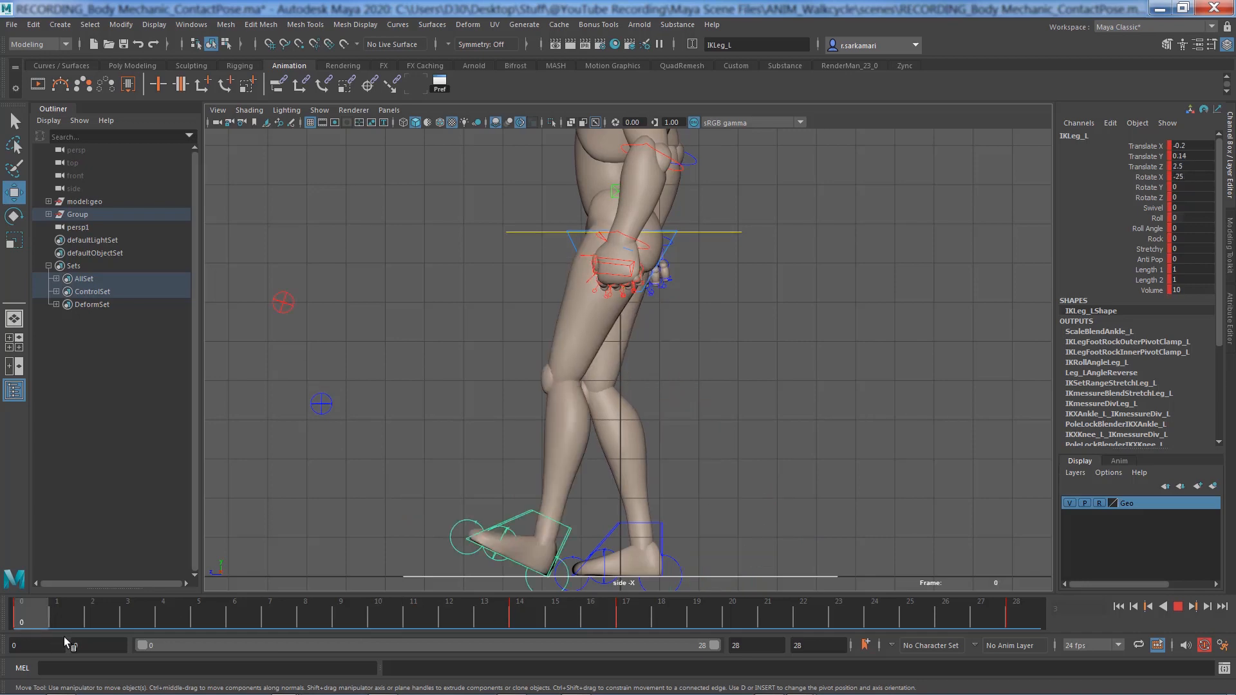
left_click(136, 621)
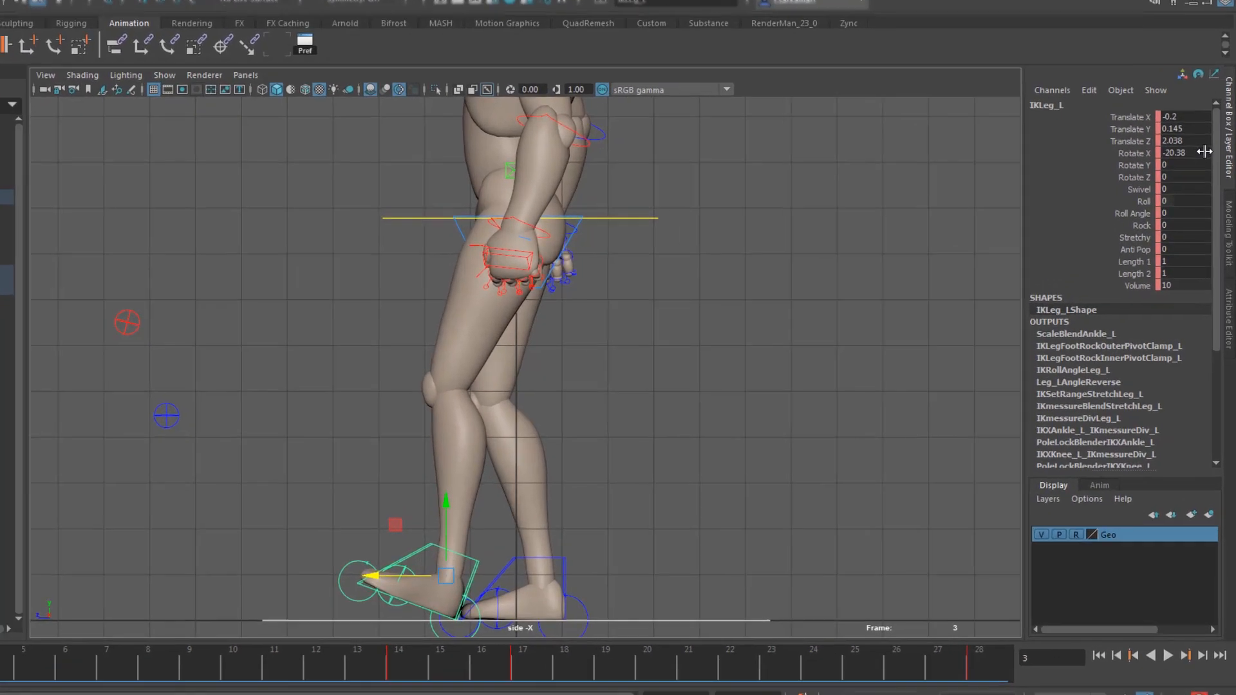
left_click(1194, 176)
type("0")
key("Return")
left_click(1186, 128)
type("0")
key("Return")
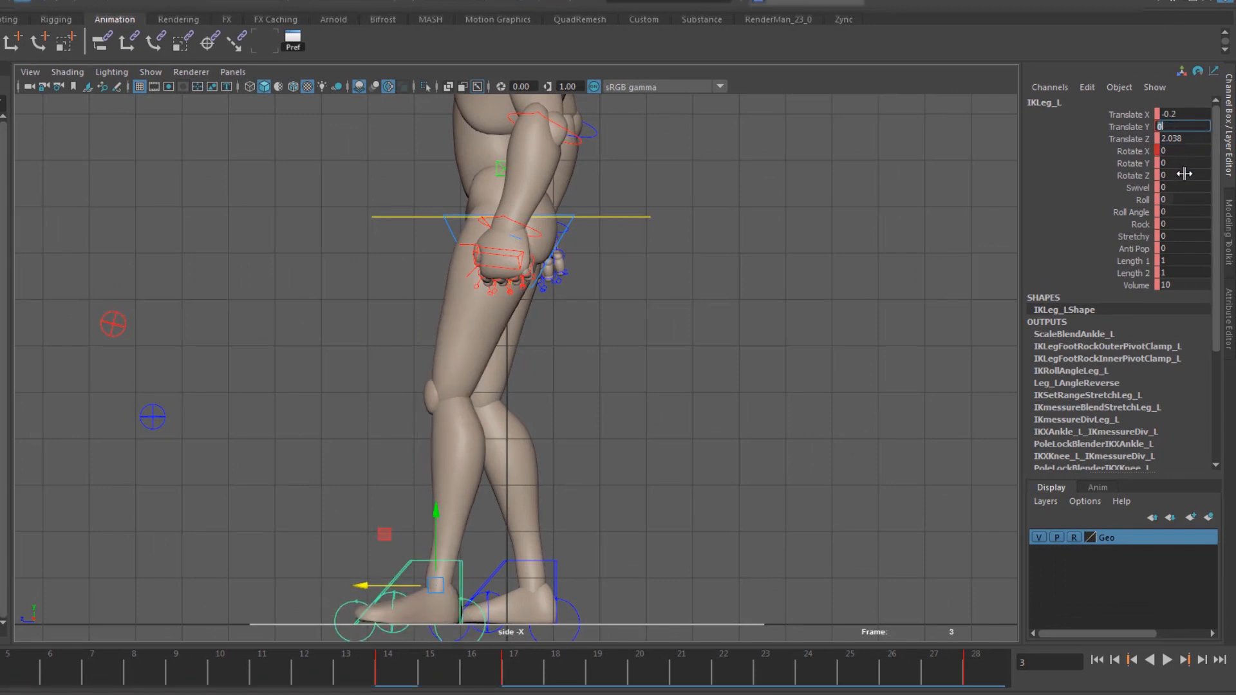
Step: Level the left foot at frame 9 by setting IKLeg_L's Rotate X to 0
key("alt+v")
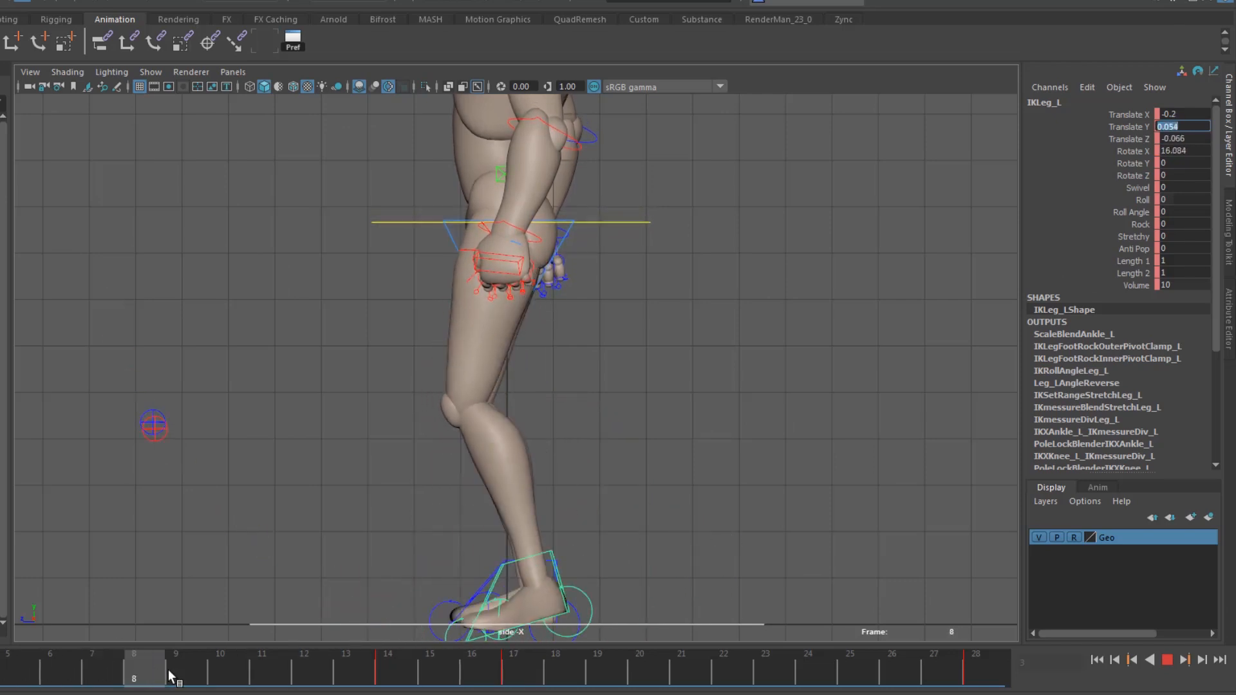
key("alt+v")
key("Return")
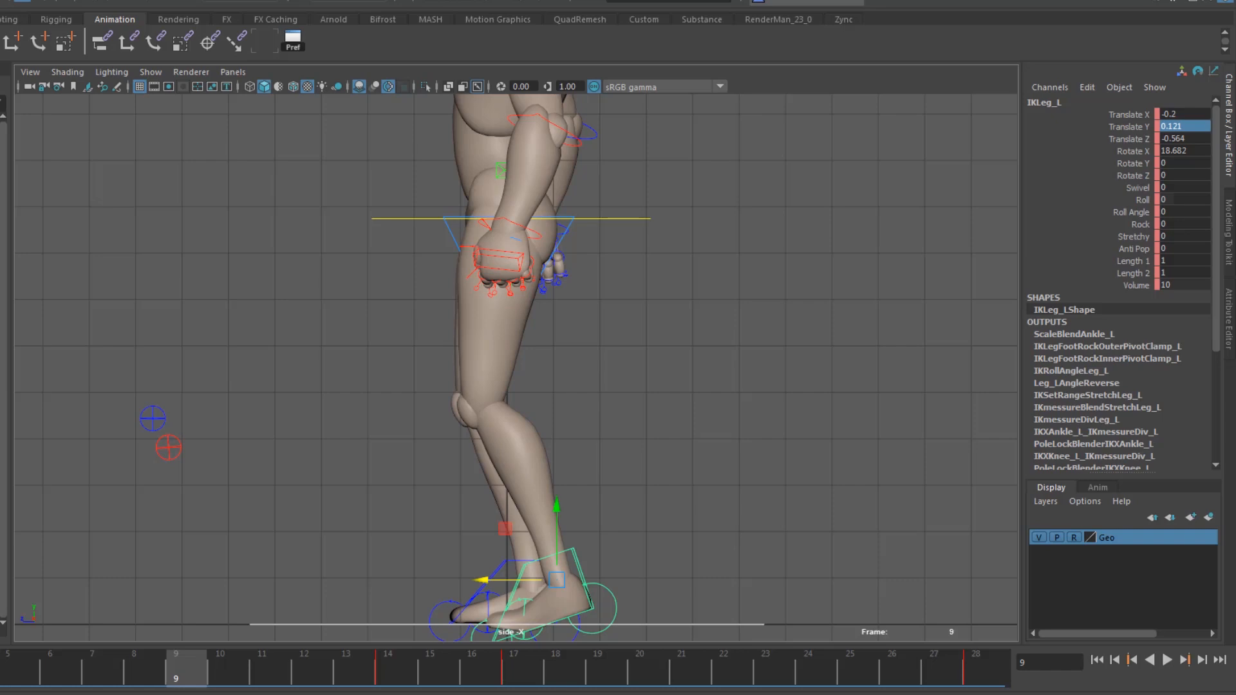
double_click(1178, 151)
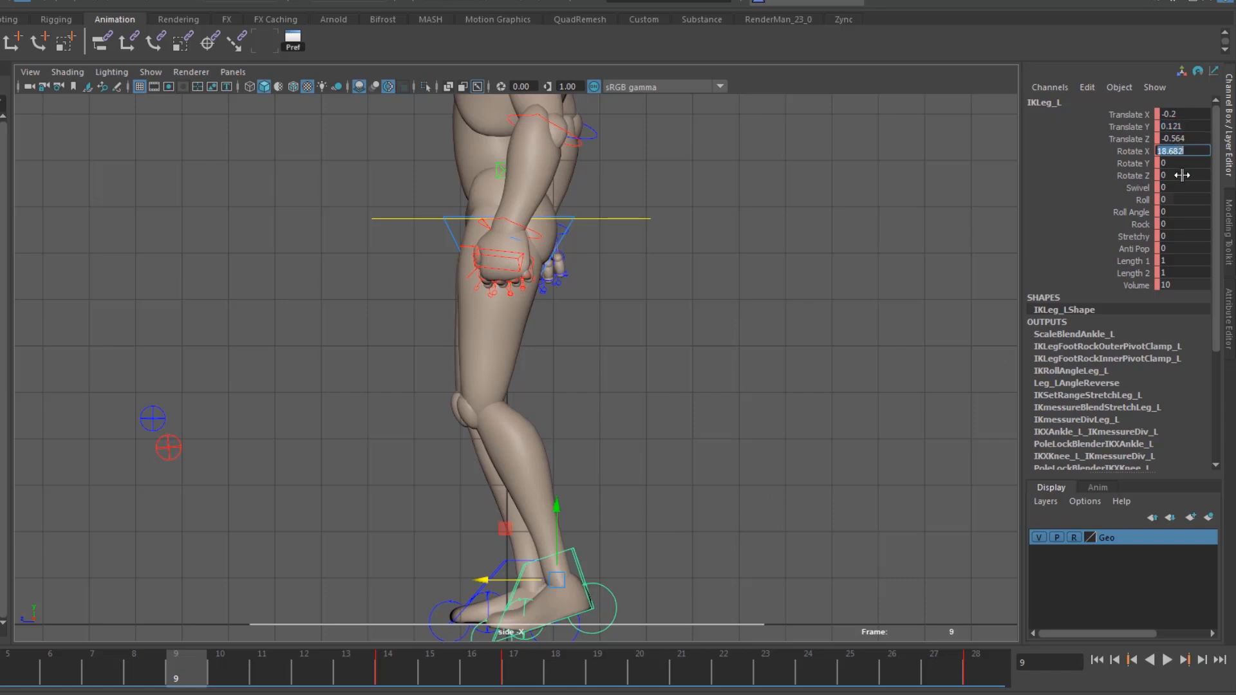
type("0")
key("Return")
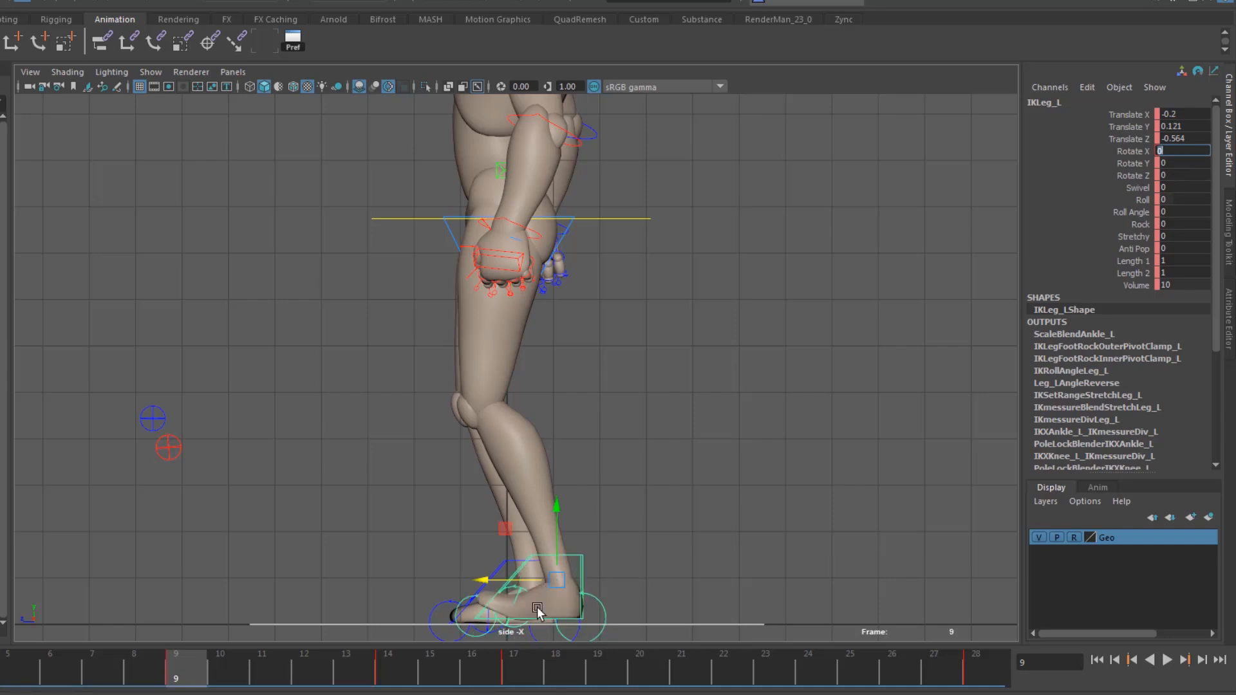
Step: Straighten the left toes at frame 9 by setting IKToes_L's Rotate X to 0
left_click(513, 597)
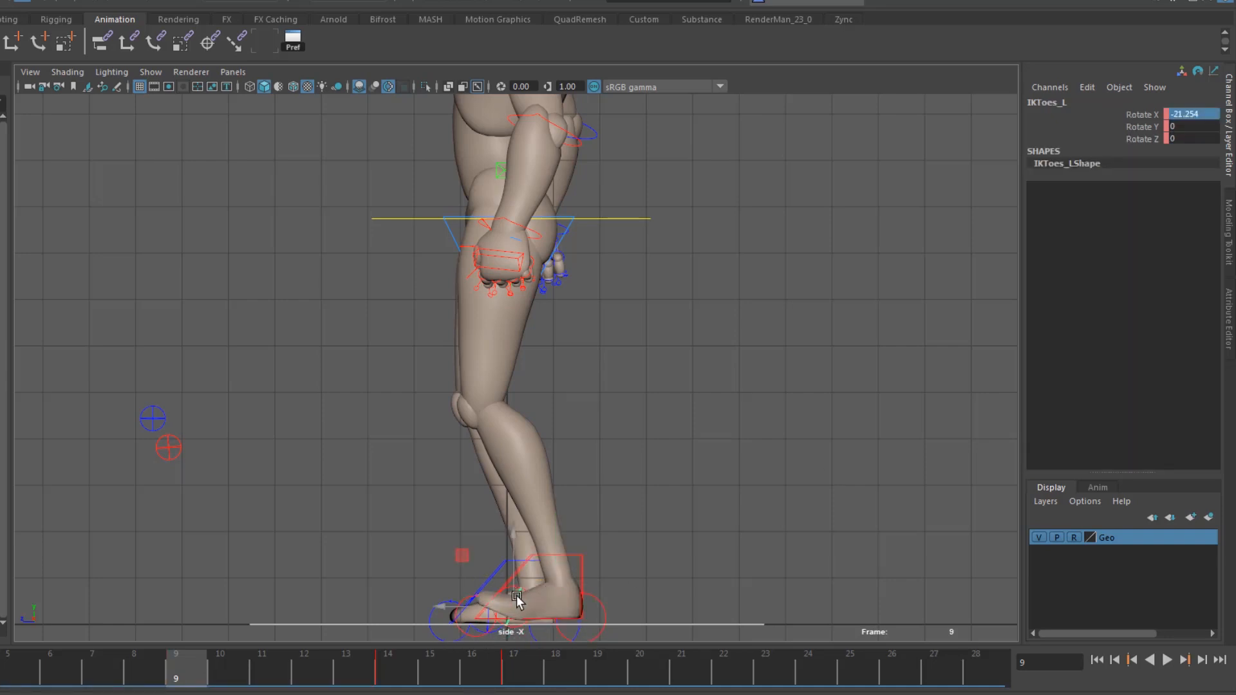
double_click(1183, 115)
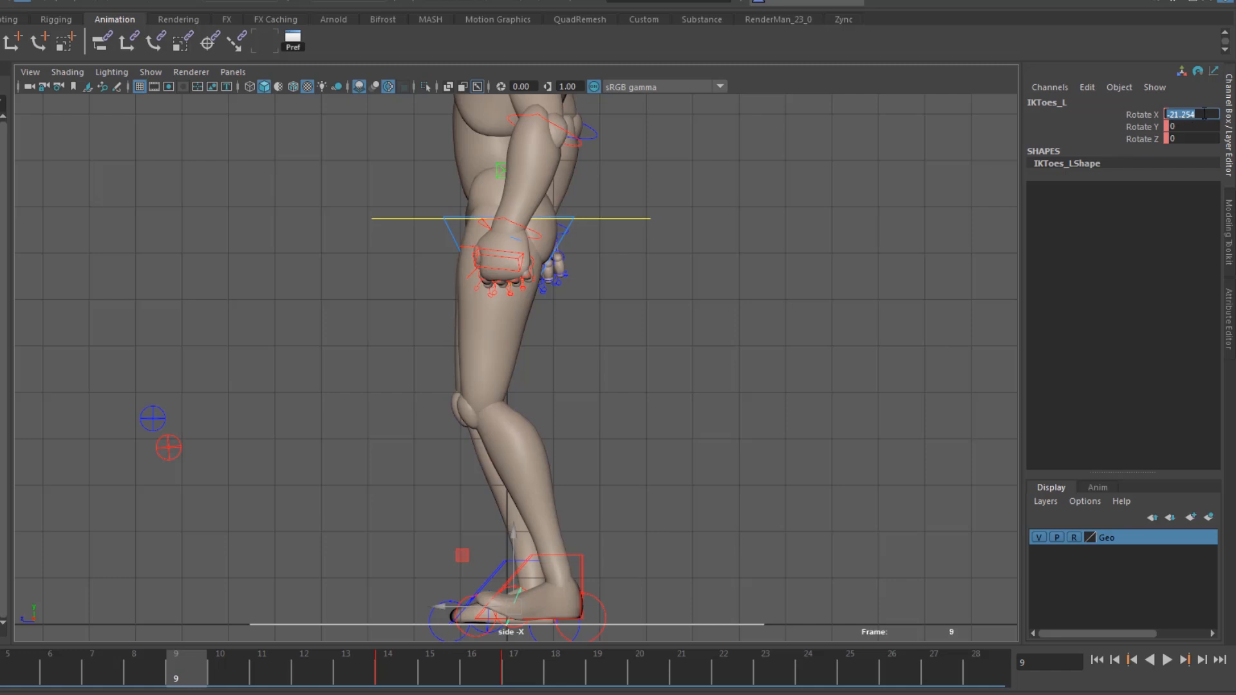
type("0")
key("Return")
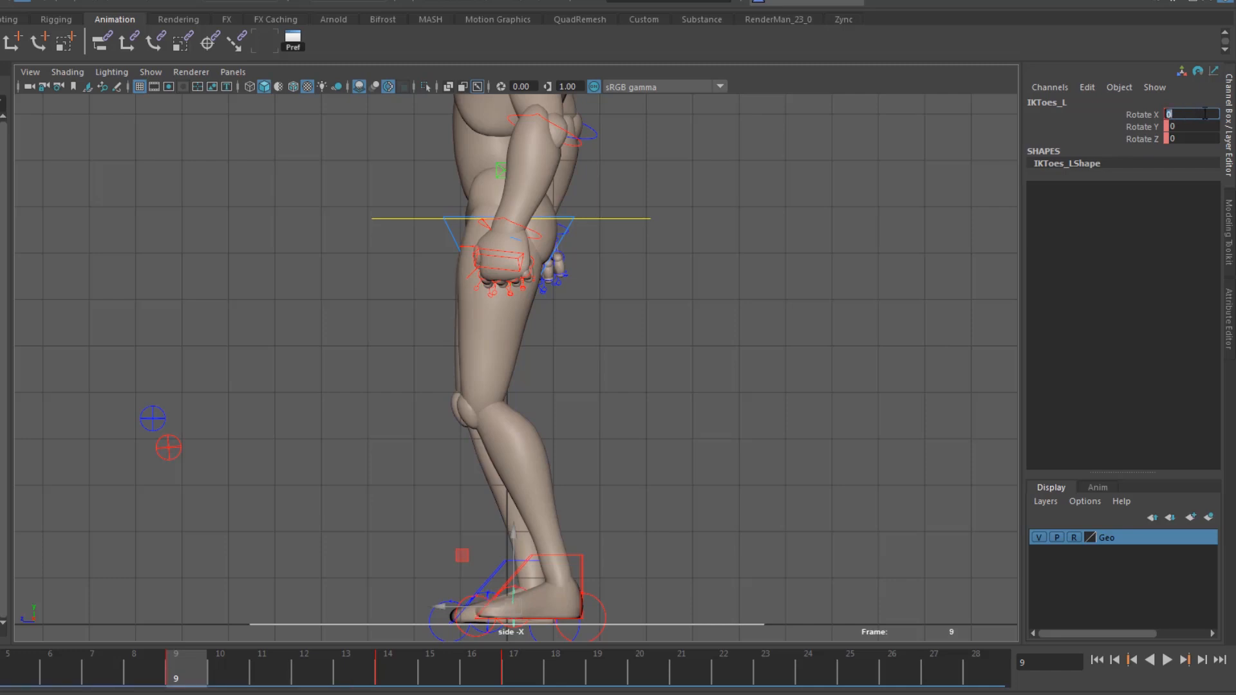
Step: Lower the left foot onto the ground at frame 9 by setting IKLeg_L's Translate Y to 0
left_click(581, 570)
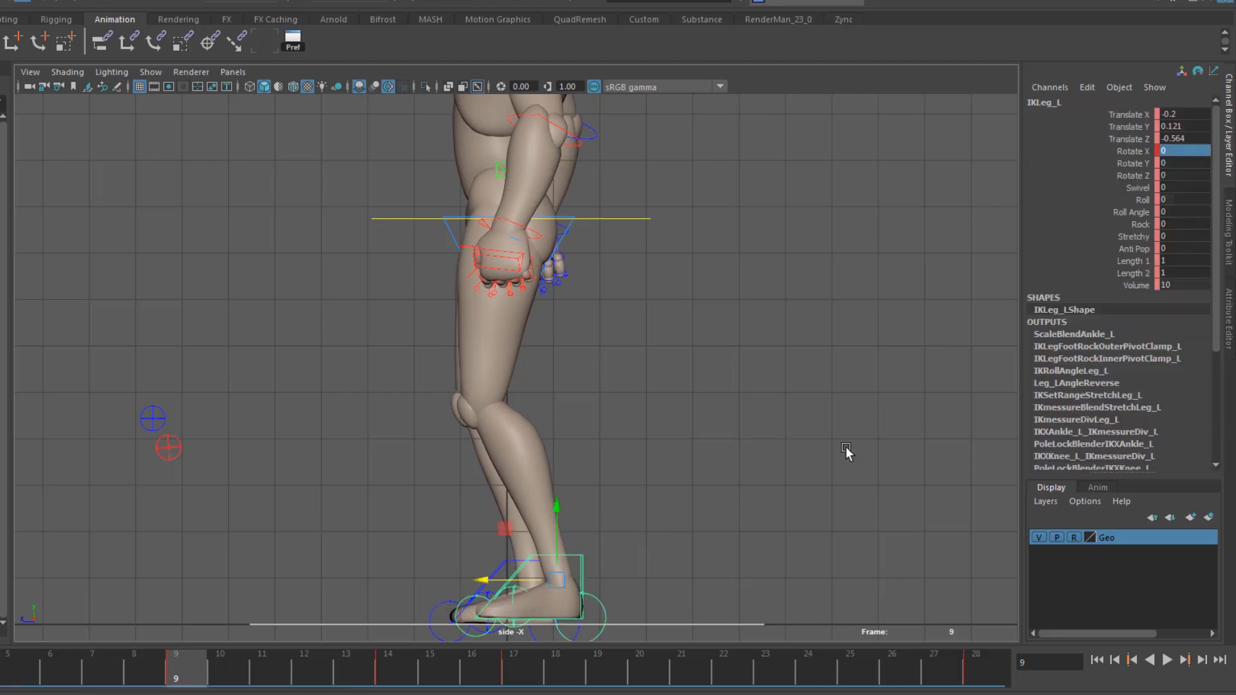
double_click(1179, 128)
type("0")
key("Return")
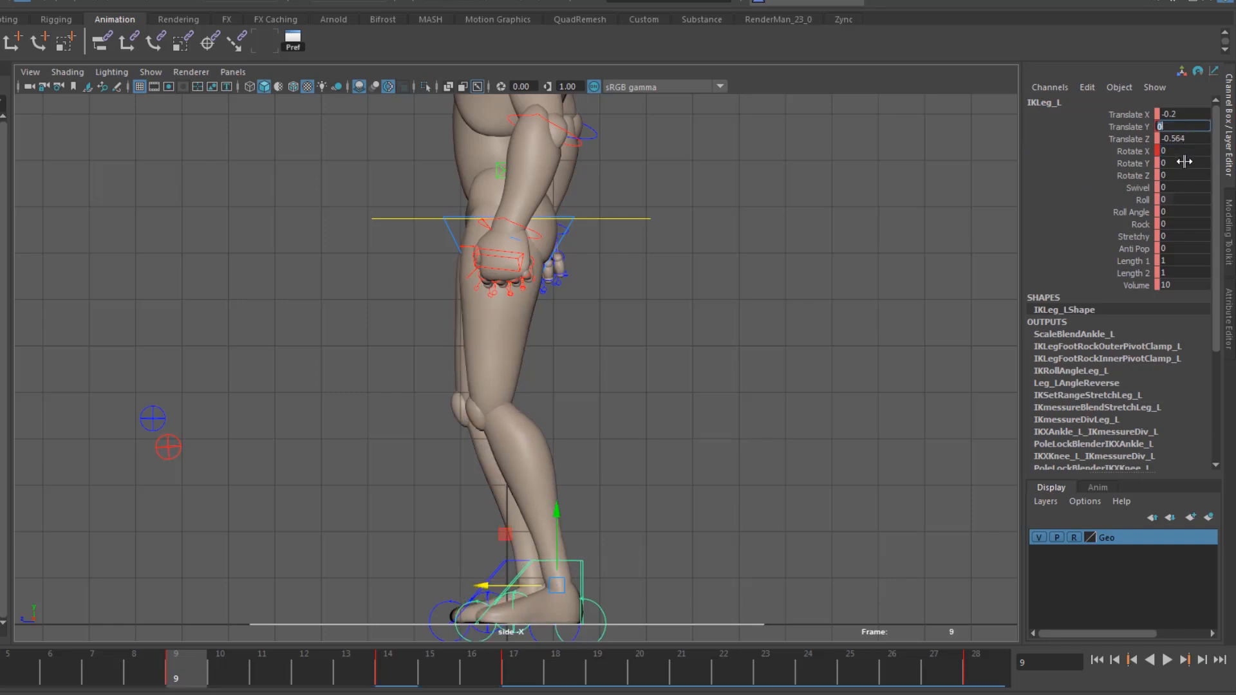
Step: Hide the rig's control curves and play back the cycle to check how the left foot stays planted
key("alt+v")
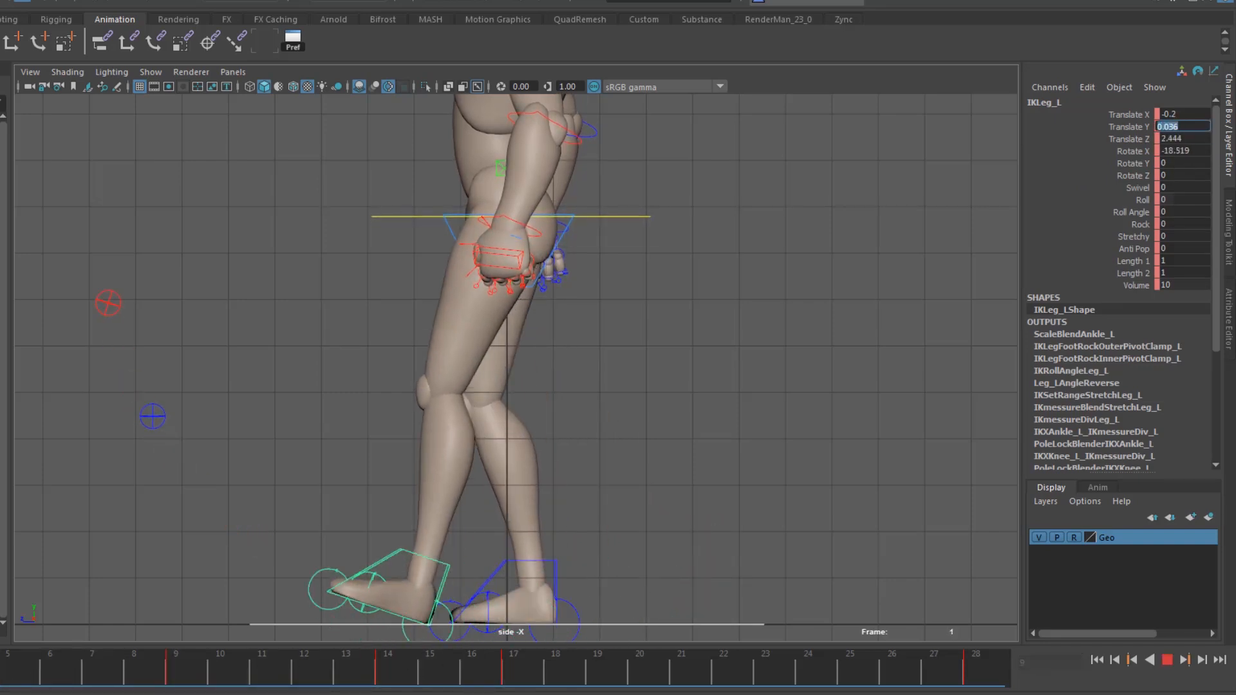
key("alt+v")
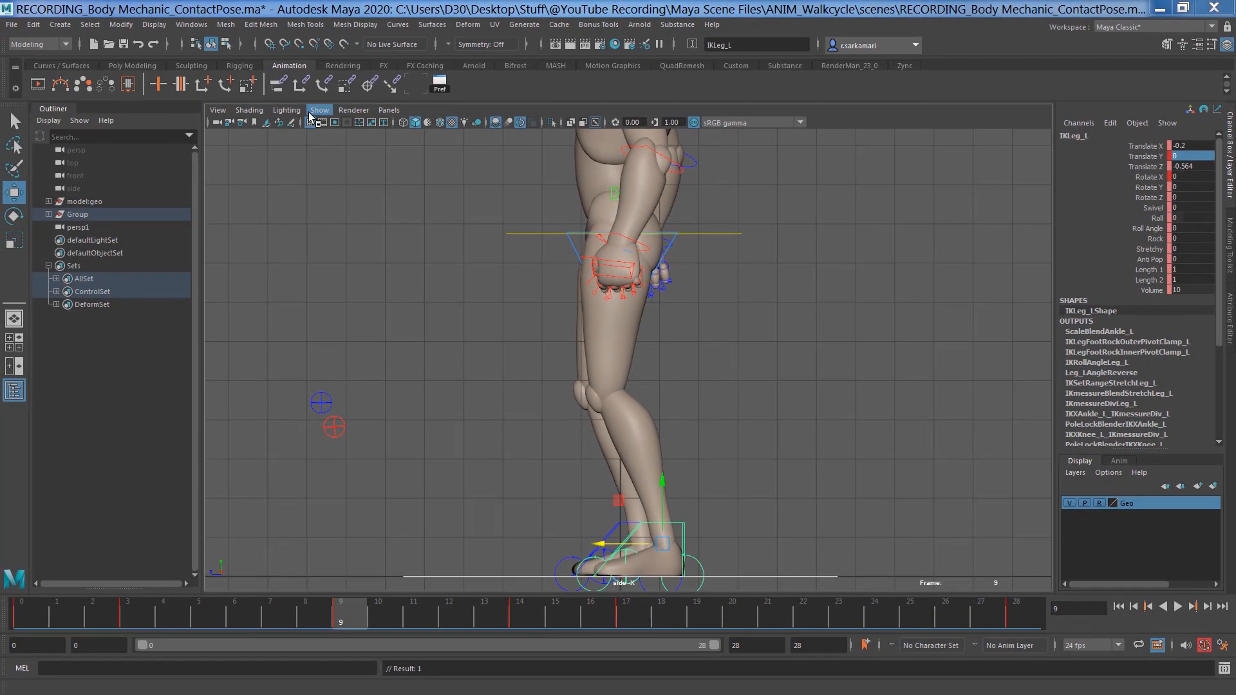
left_click(111, 71)
mouse_move(320, 112)
left_click(330, 192)
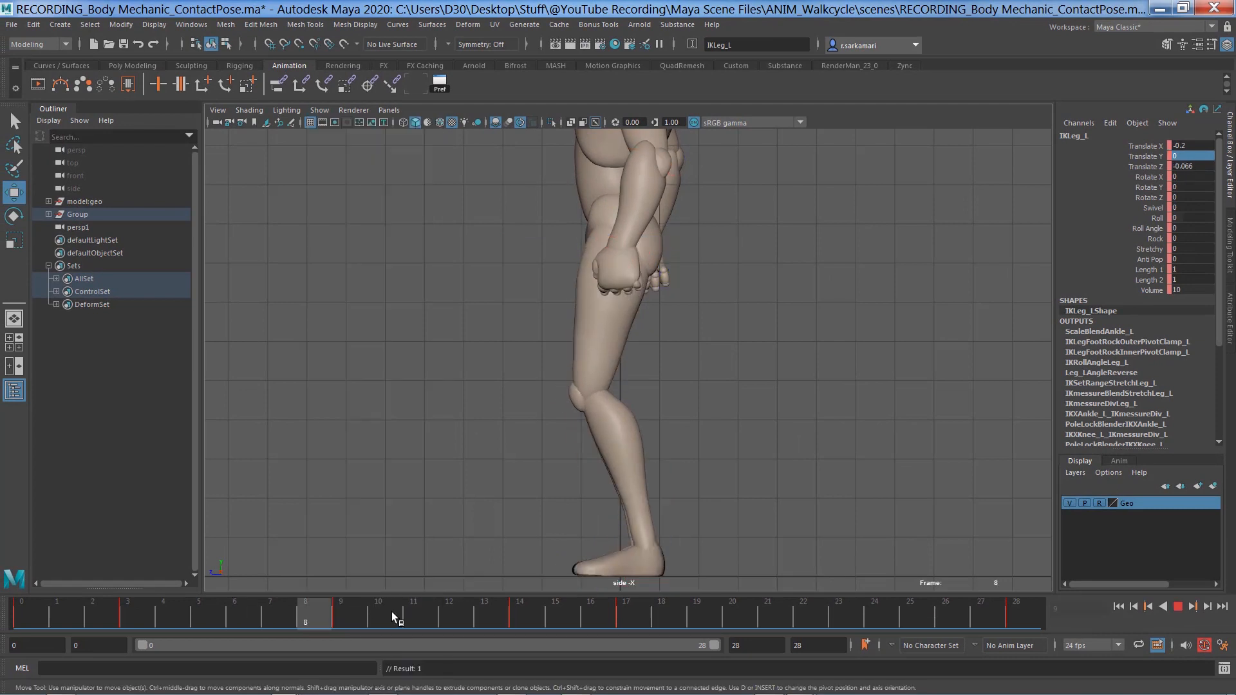
key("alt+v")
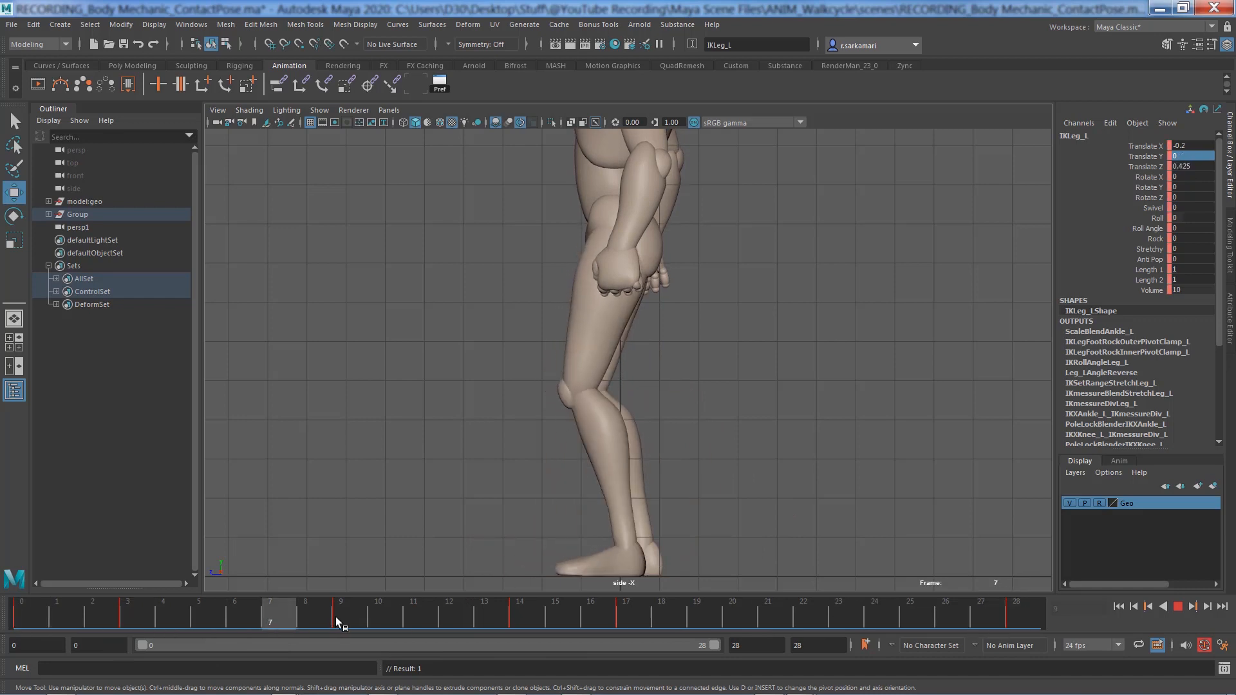
key("alt+v")
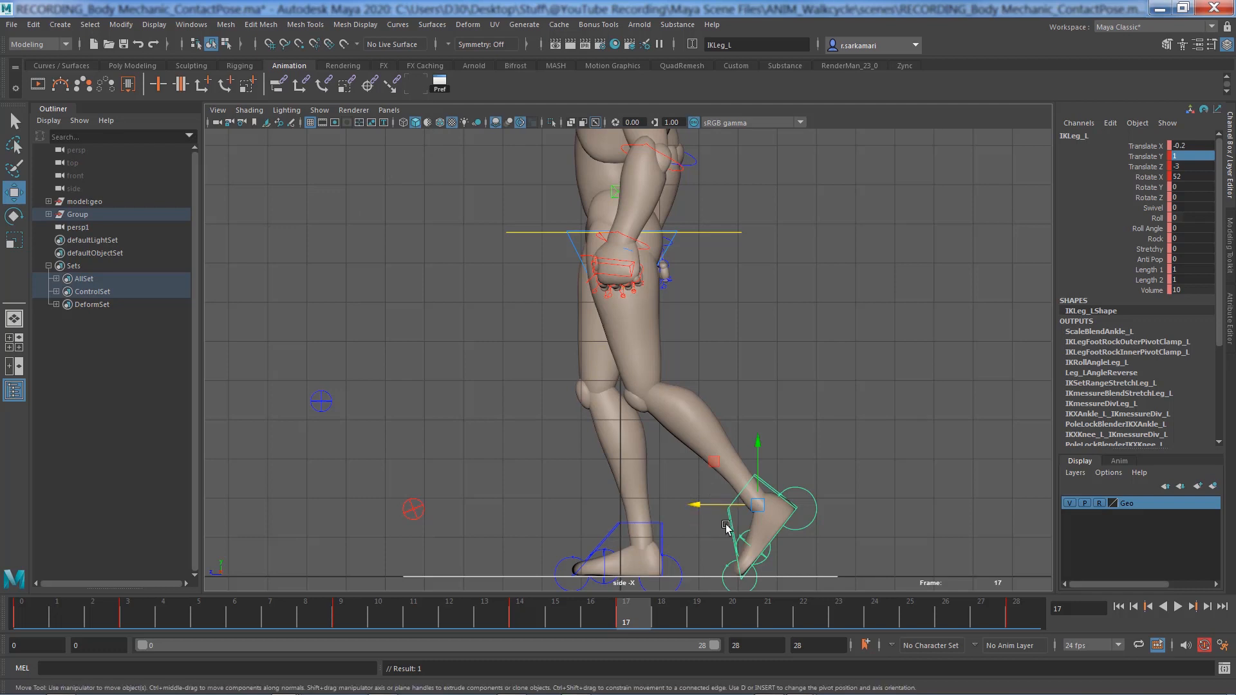
Step: Examine IKLeg_L's Translate Z curve in the Graph Editor, including its key at frame 0
left_click(418, 90)
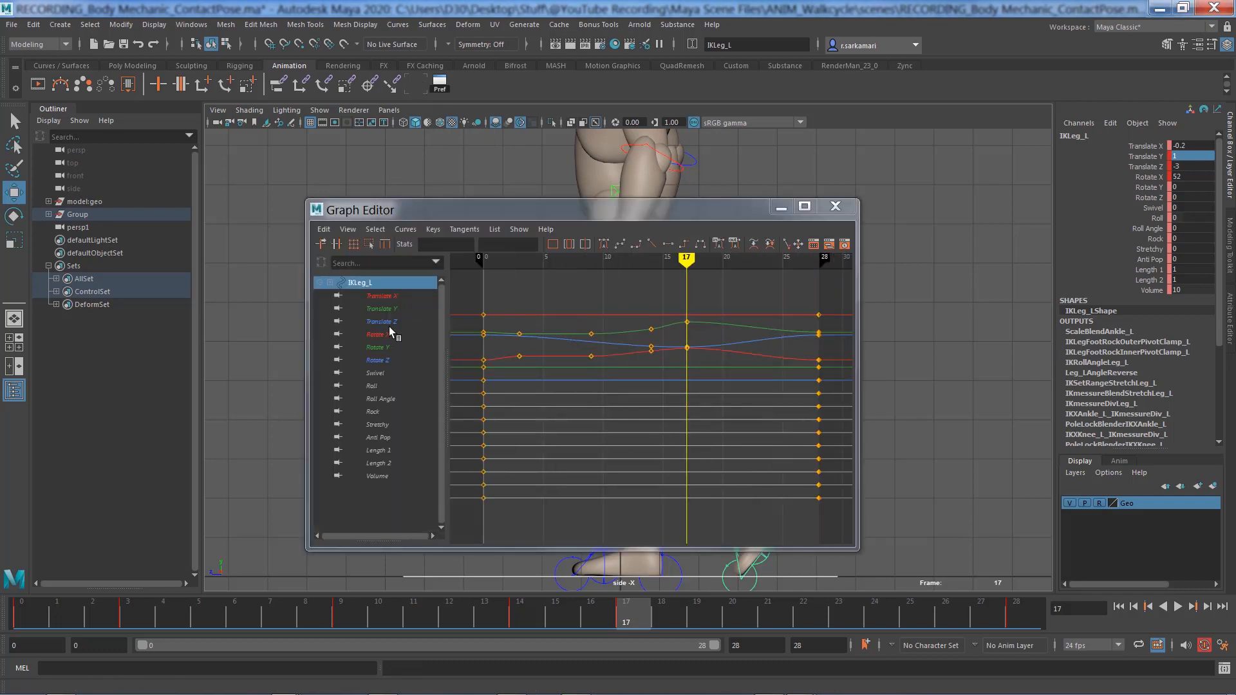
left_click(381, 322)
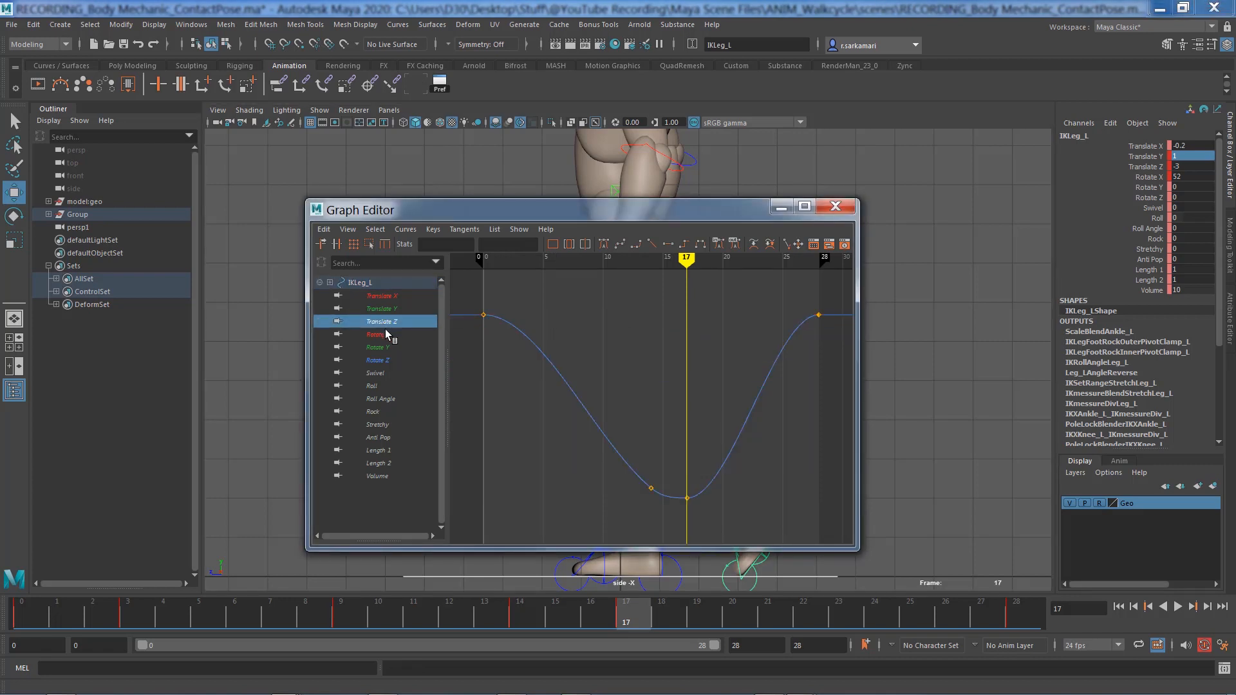
left_click_drag(466, 293, 547, 368)
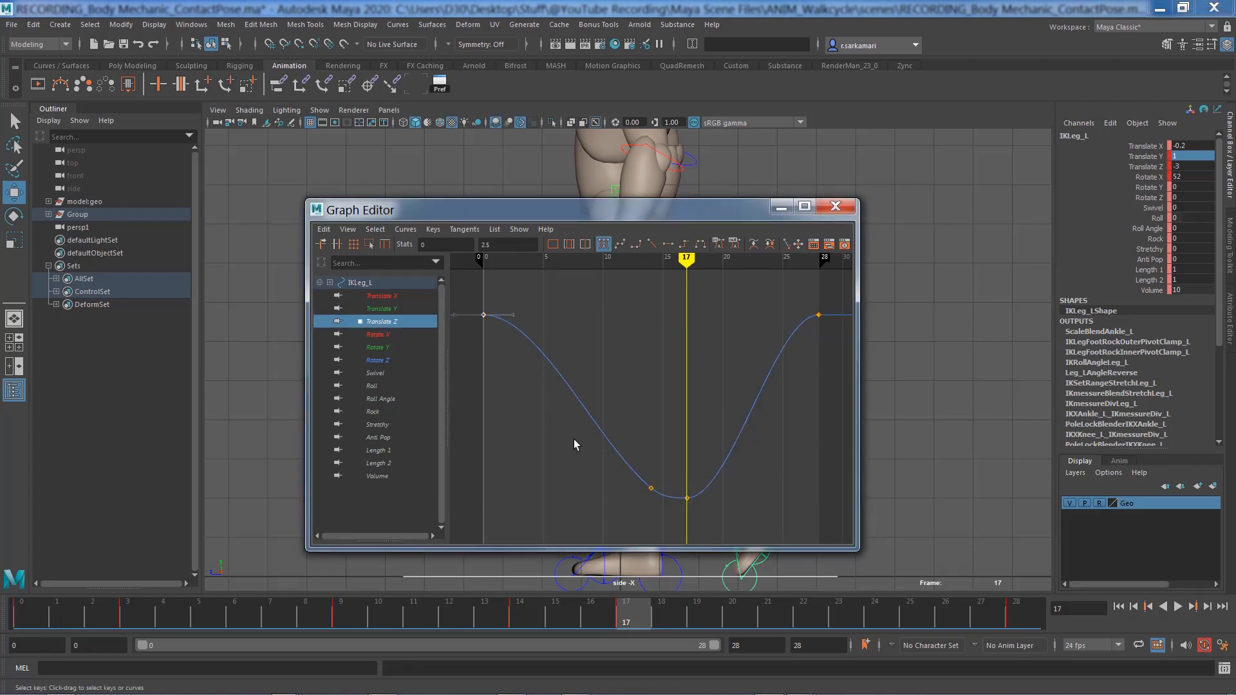
left_click(836, 207)
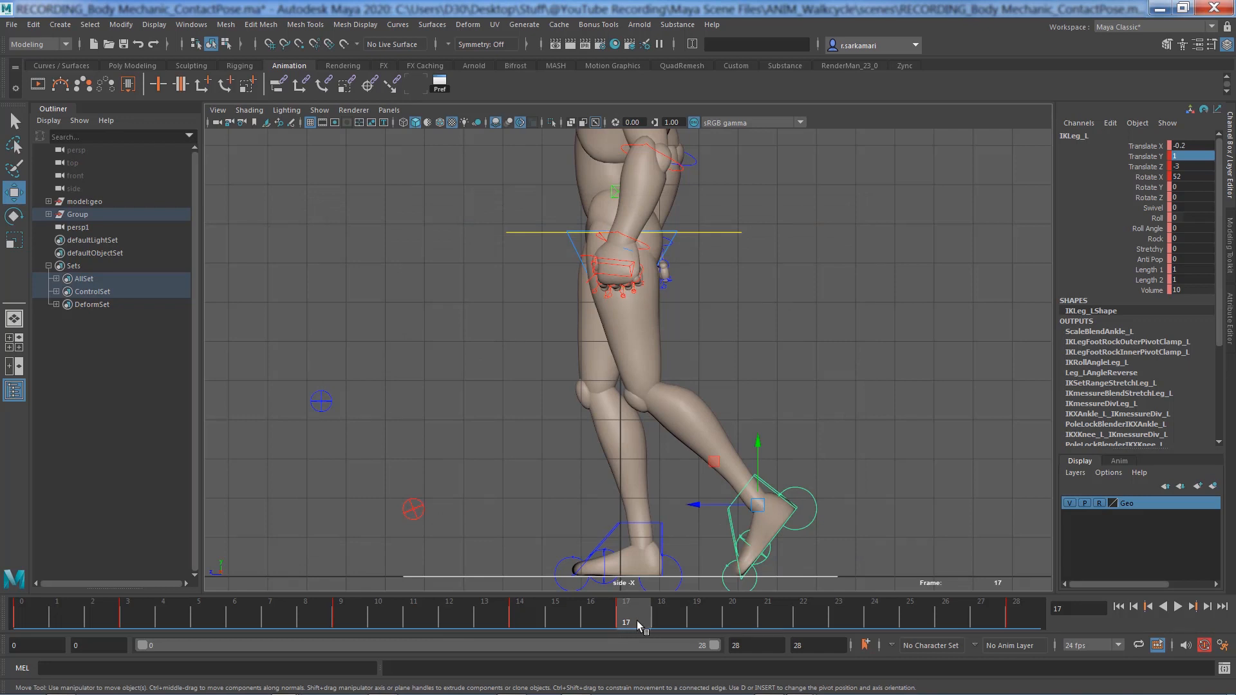
Step: At frame 19, set IKLeg_L's Translate Y to 1.2, Translate Z to -2.5 and Rotate X to 55.9 for the raised left foot
key("alt+v")
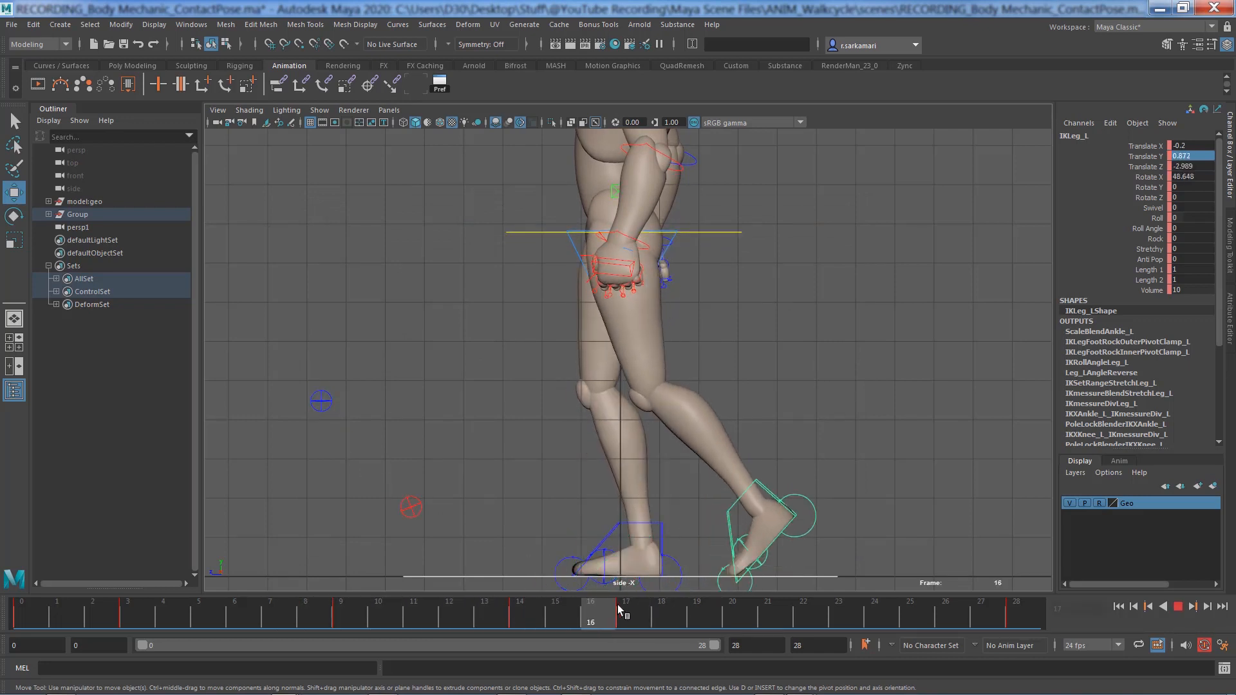
key("alt+v")
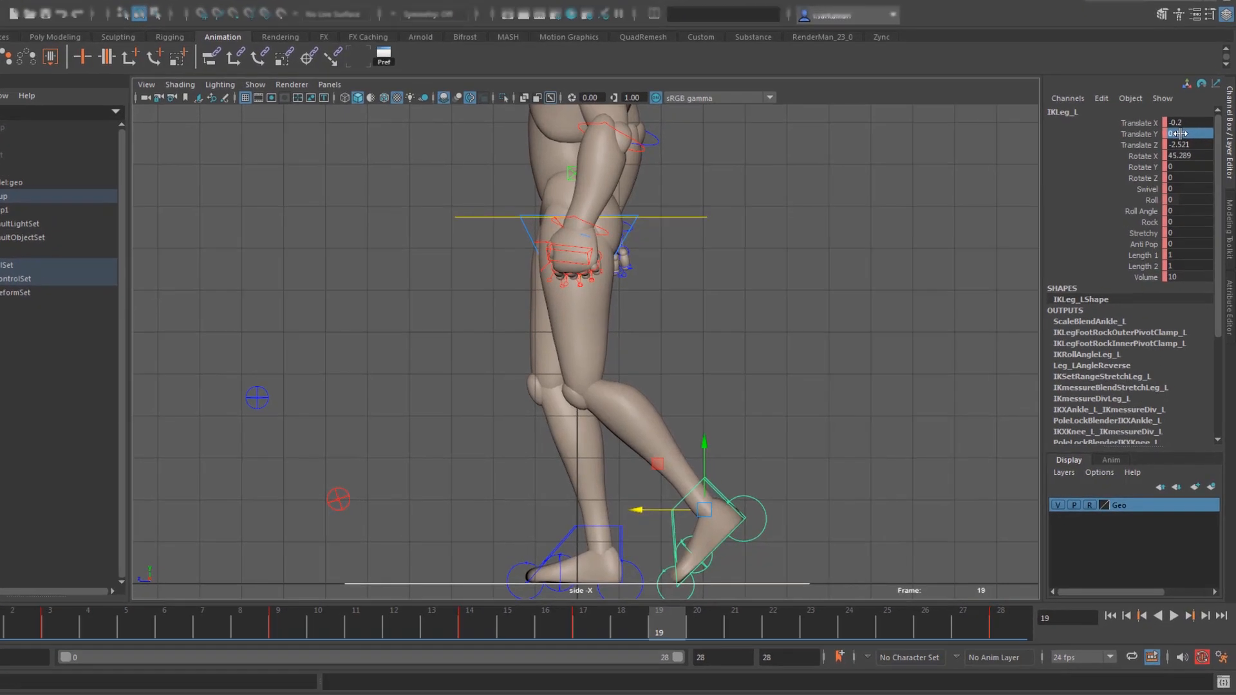
left_click(1184, 156)
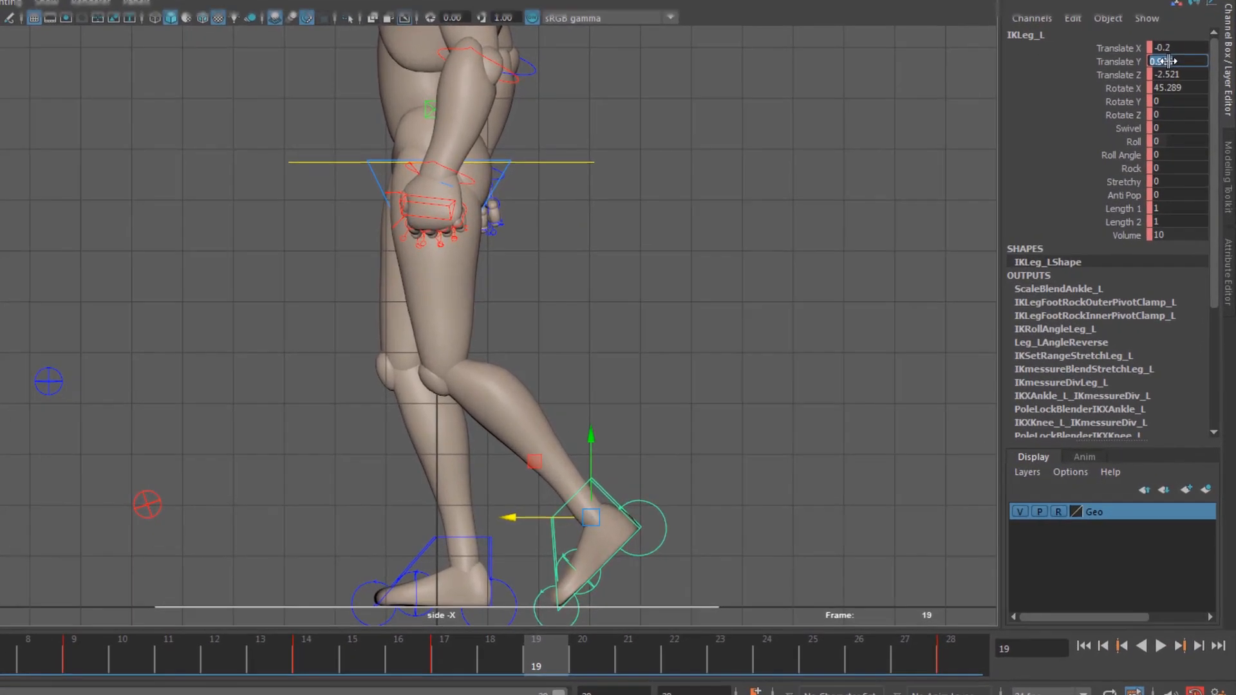
type("1.2")
key("Return")
left_click(1185, 167)
type("-2.5")
key("Return")
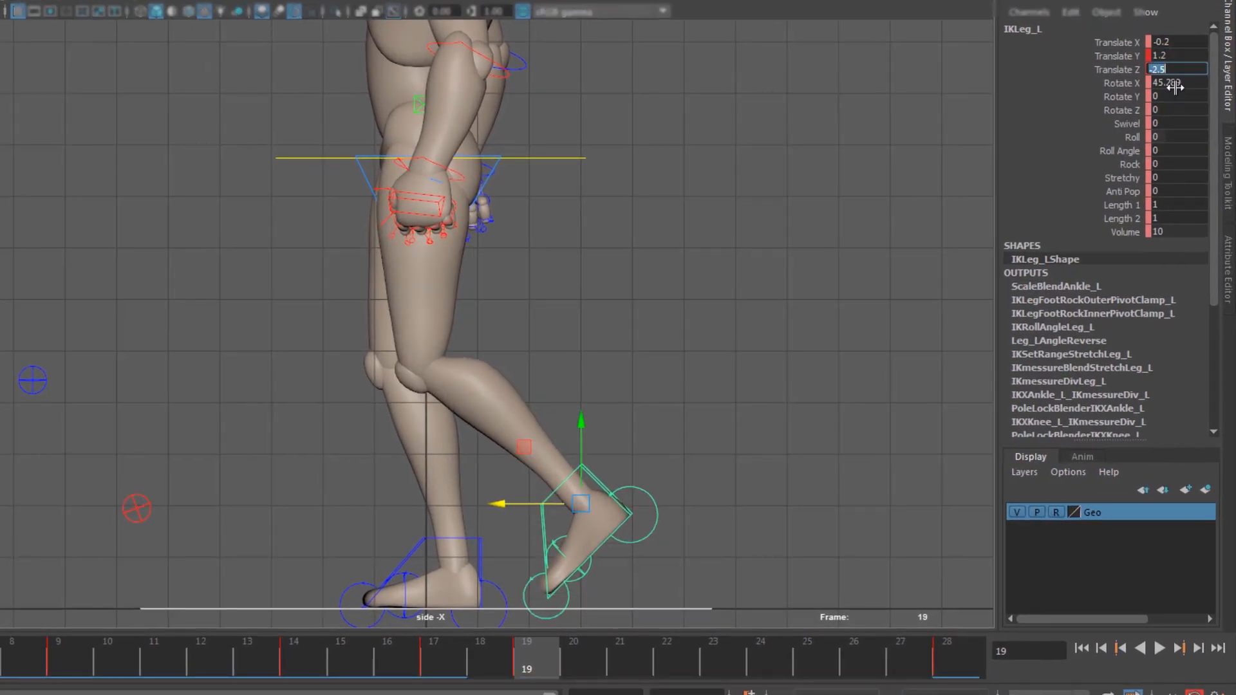
left_click(1169, 83)
type("59")
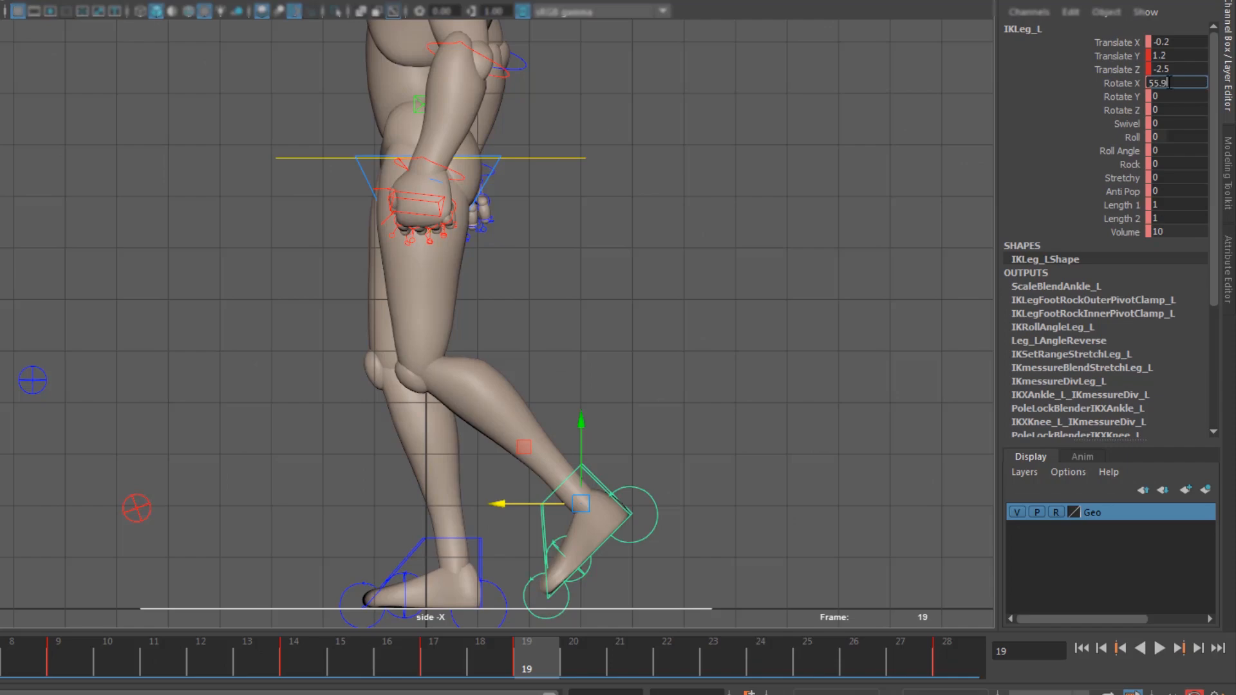
key("Return")
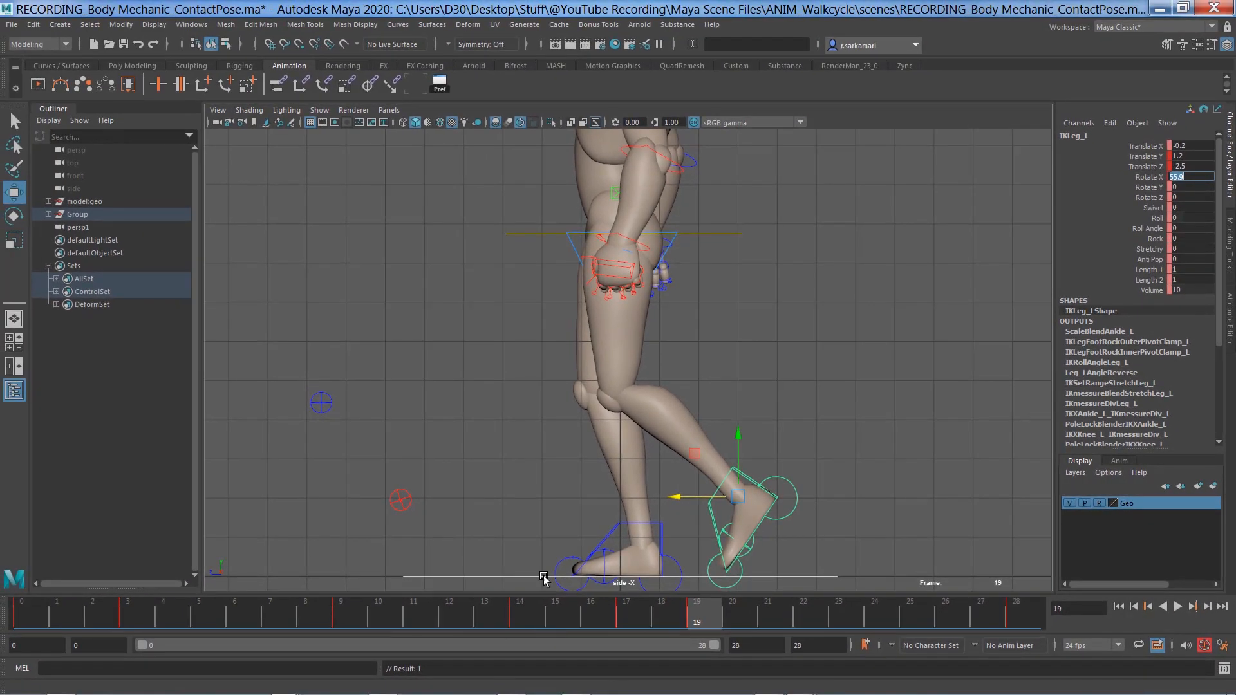
Step: Play back and scrub the cycle to check the left foot's lift and forward swing, comparing the poses at frames 14, 19, 23 and 24
left_click(544, 579)
key("alt+v")
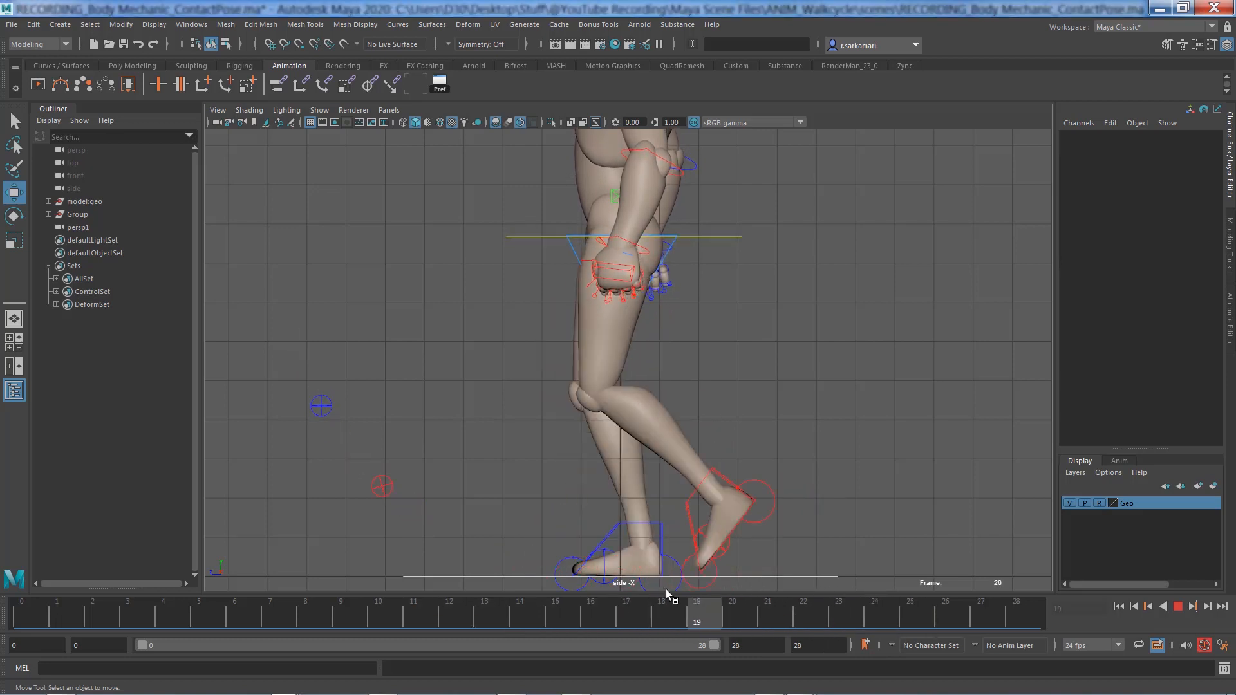
left_click(534, 613)
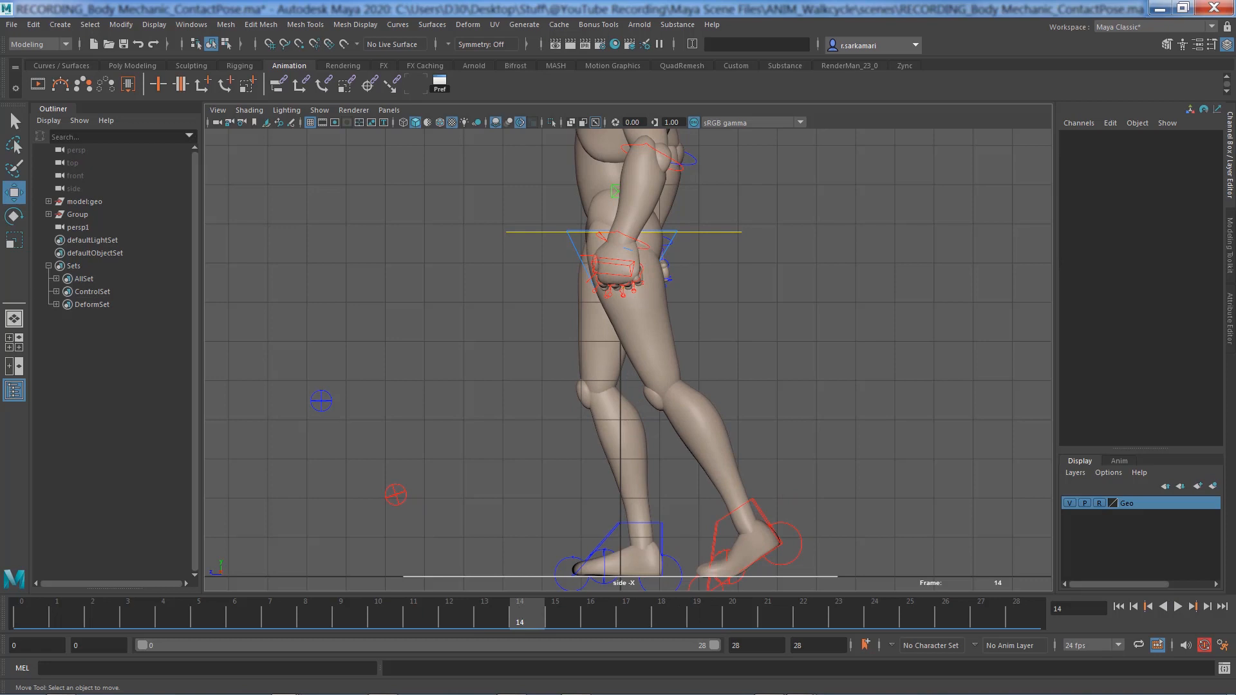
left_click(704, 613)
left_click(710, 510)
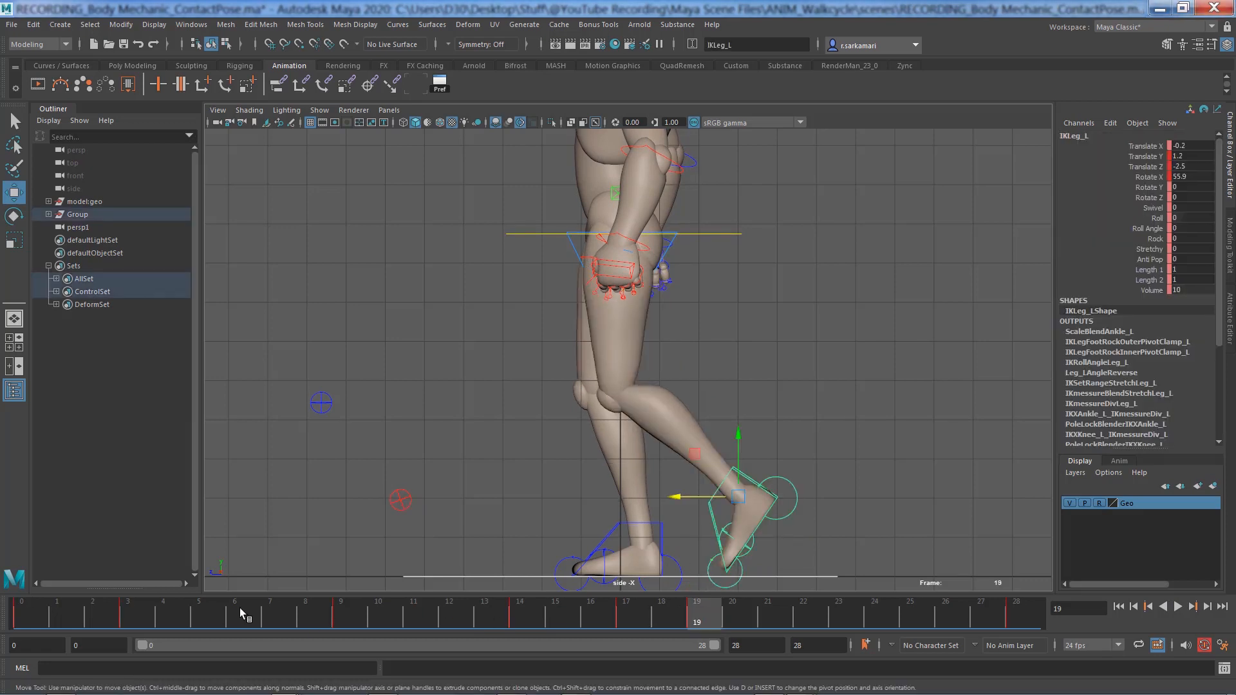
key("alt+v")
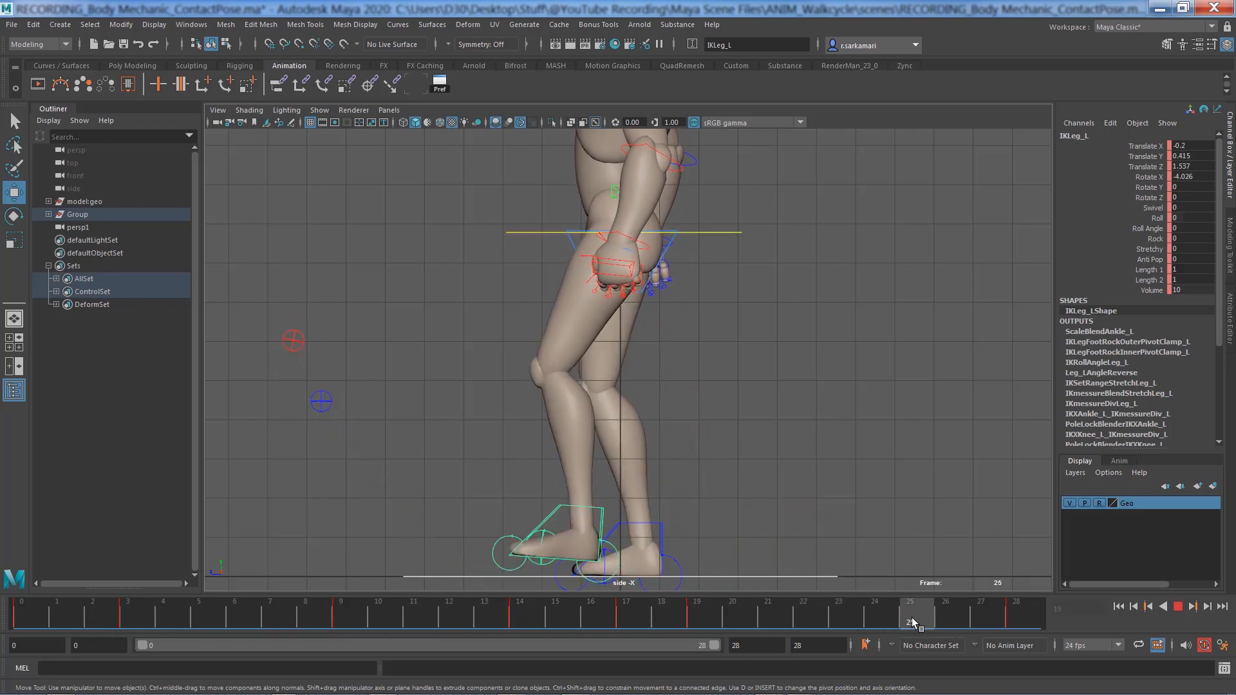
left_click(880, 619)
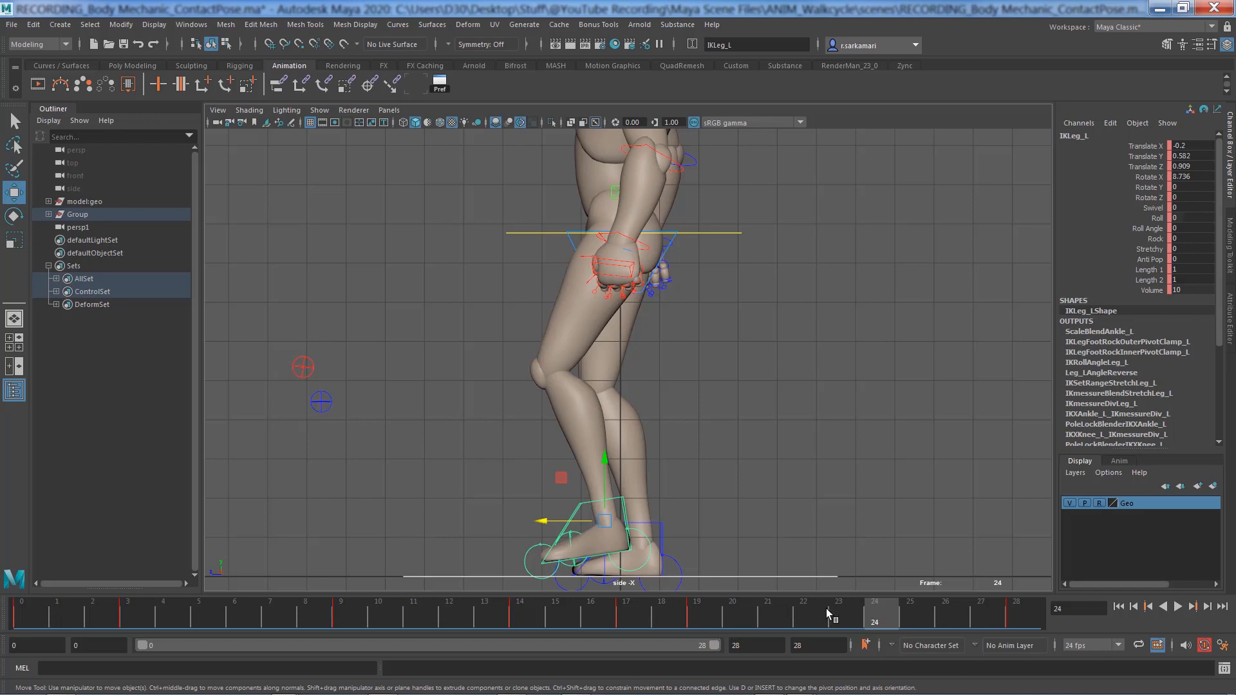
key("alt+v")
left_click(848, 620)
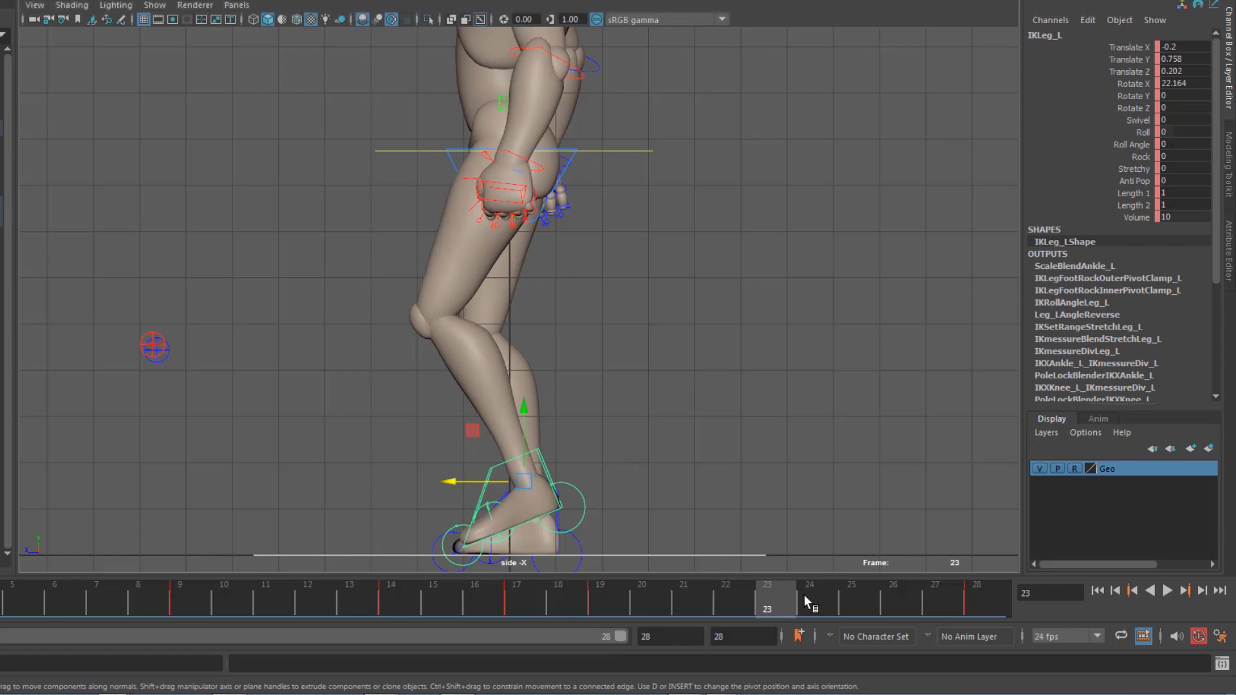
left_click(803, 607)
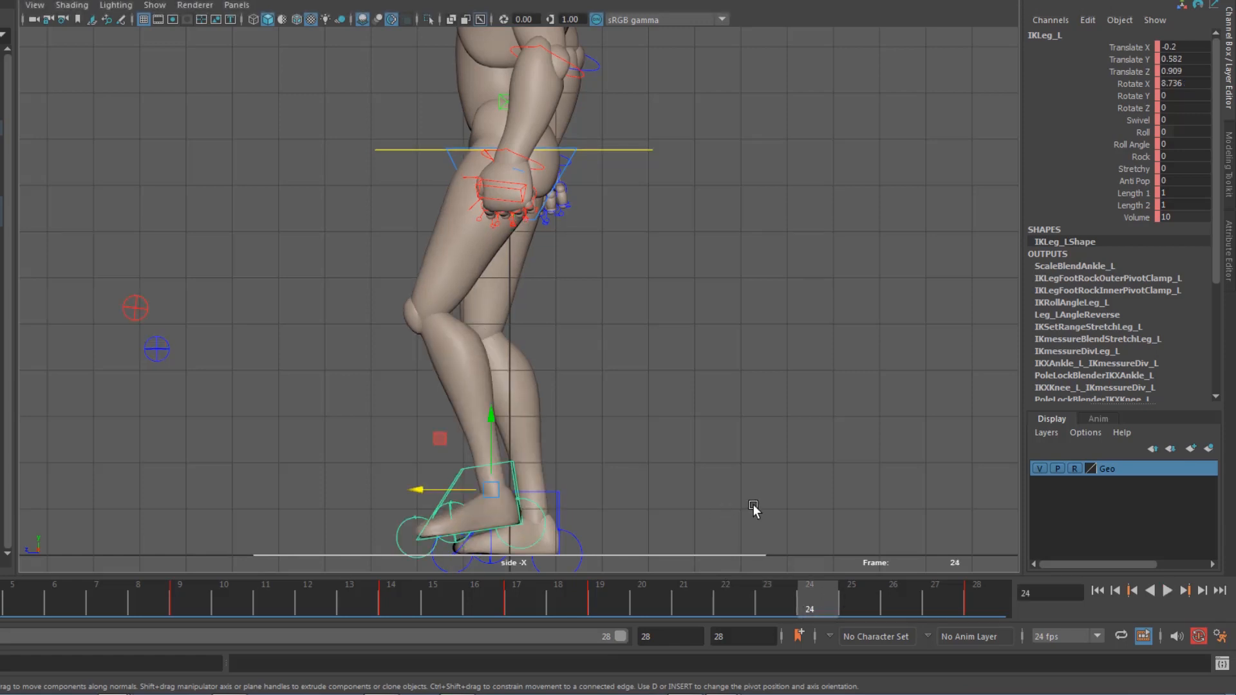
Step: At frame 24, lower the left foot by setting IKLeg_L's Translate Y to 0.3
left_click(1185, 59)
type("0.3")
key("Return")
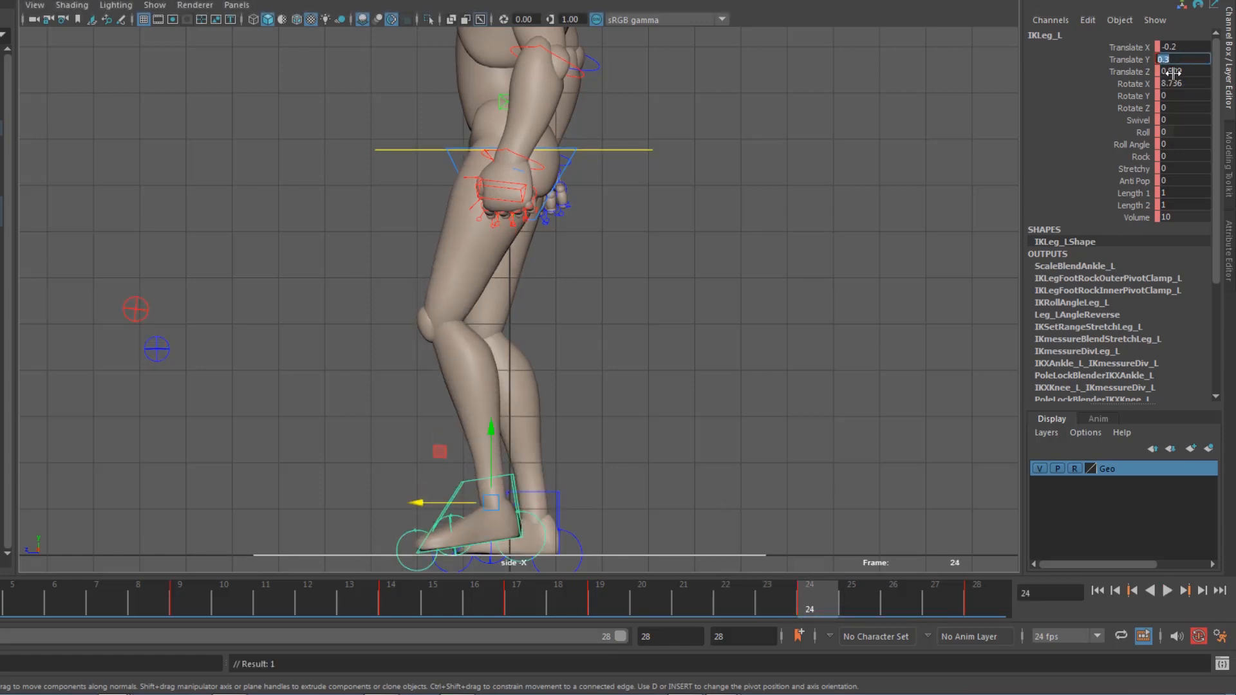
key("Tab")
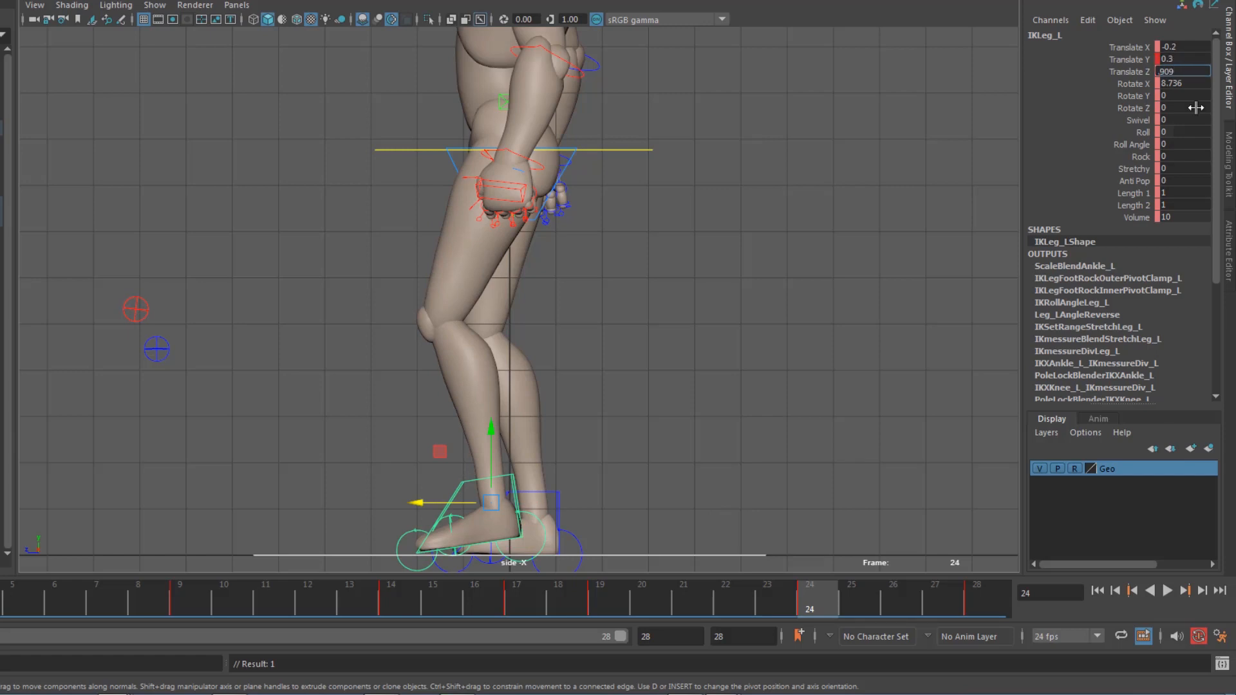
key("Return")
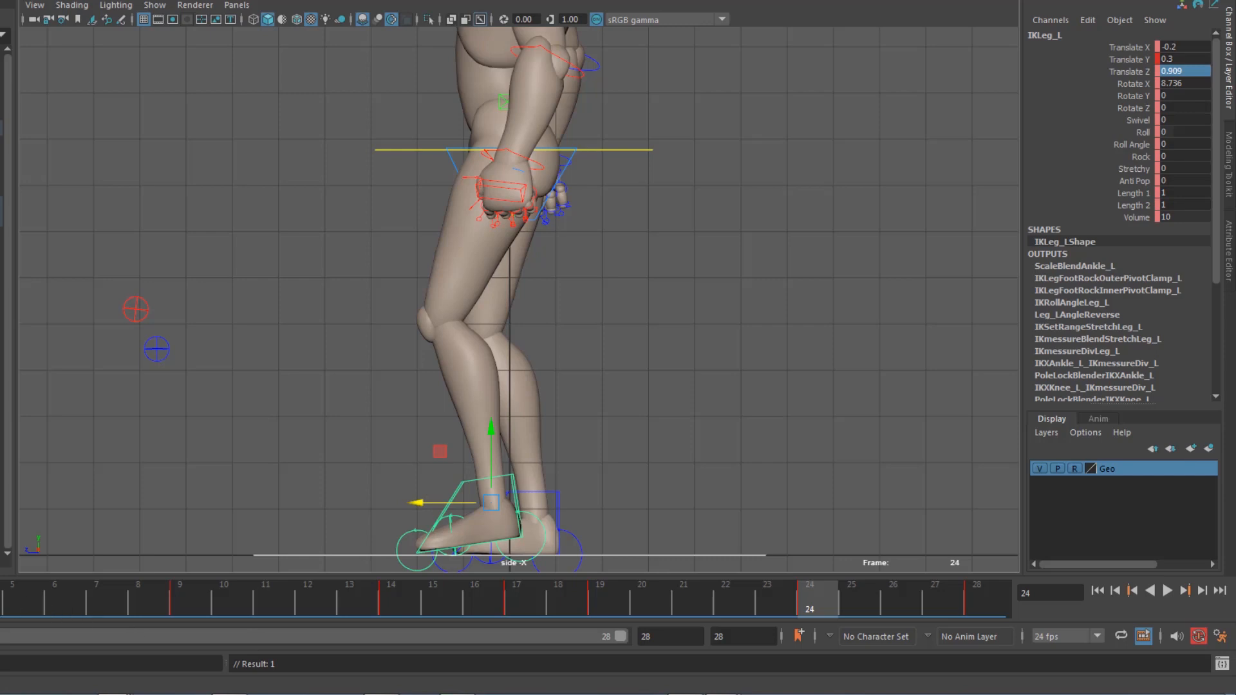
Step: Play back the cycle with the NURBS control curves hidden to check the left foot's forward swing, and show the curves again
key("alt+shift+v")
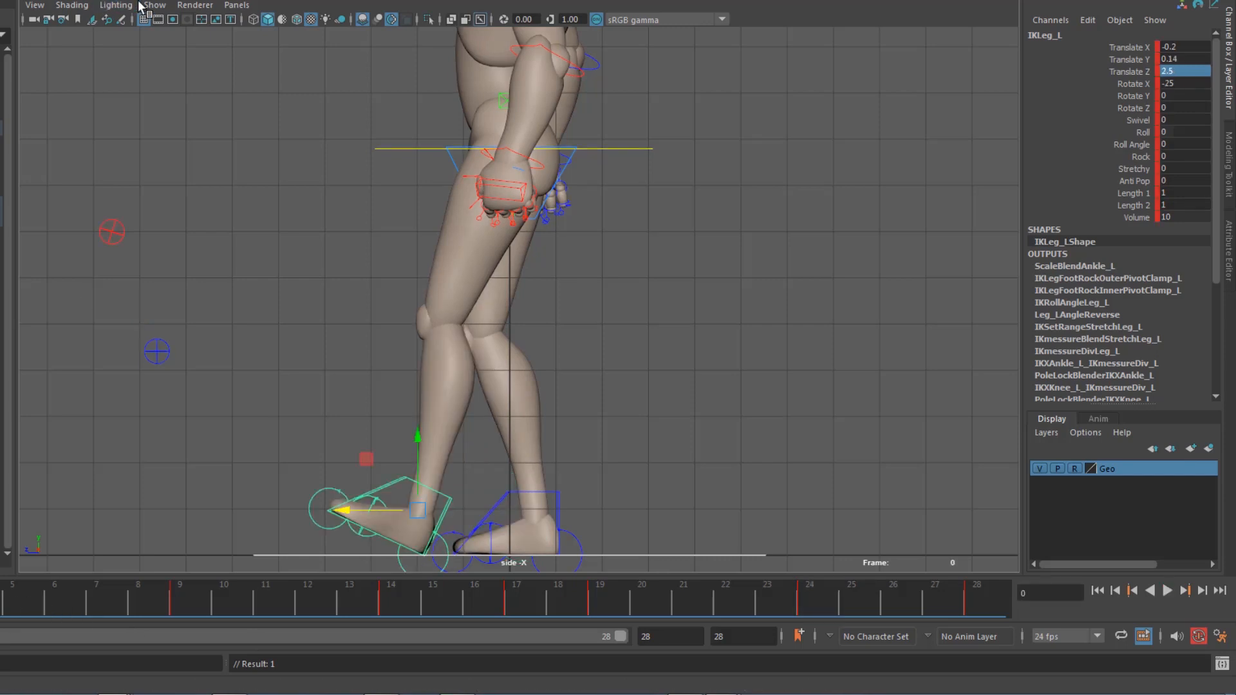
left_click(141, 6)
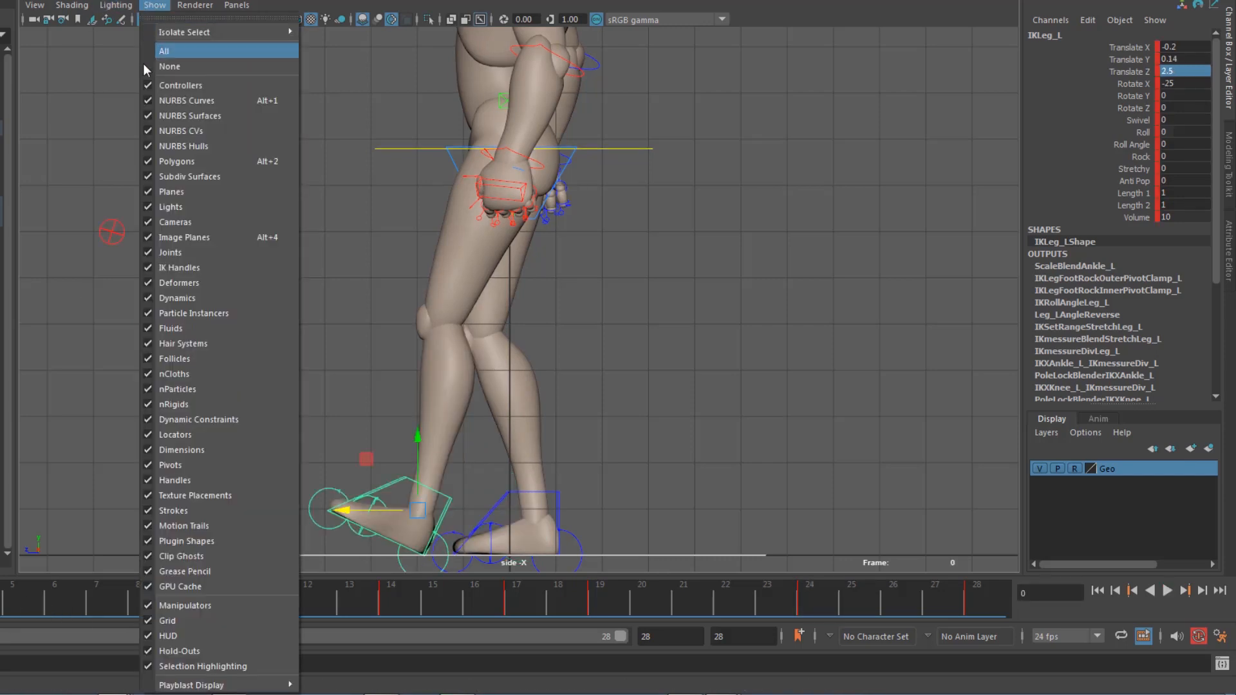
left_click(153, 99)
left_click(1165, 591)
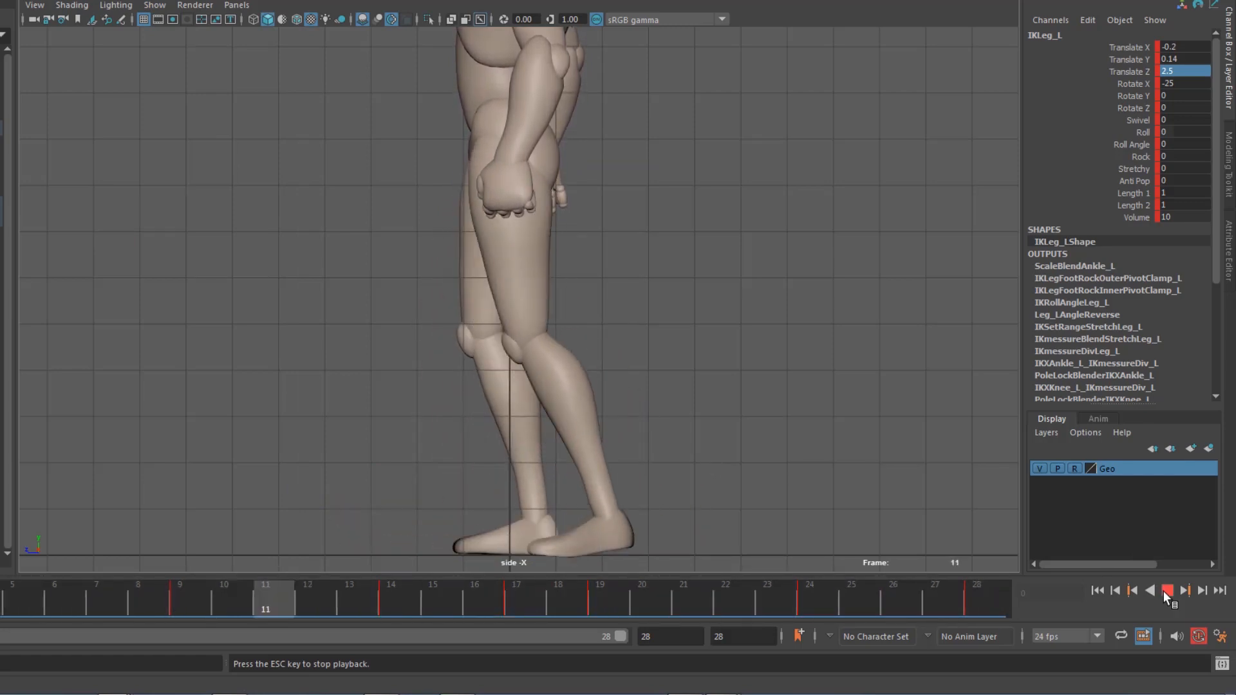
left_click(1165, 591)
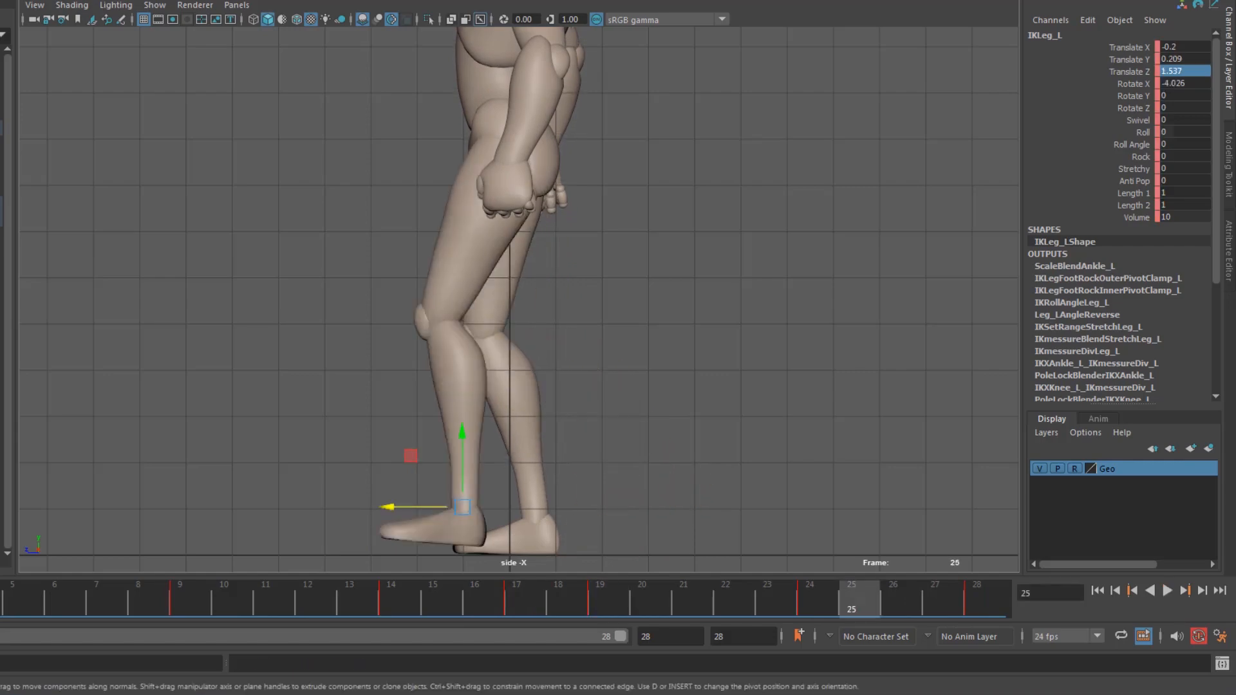
left_click(154, 4)
left_click(187, 99)
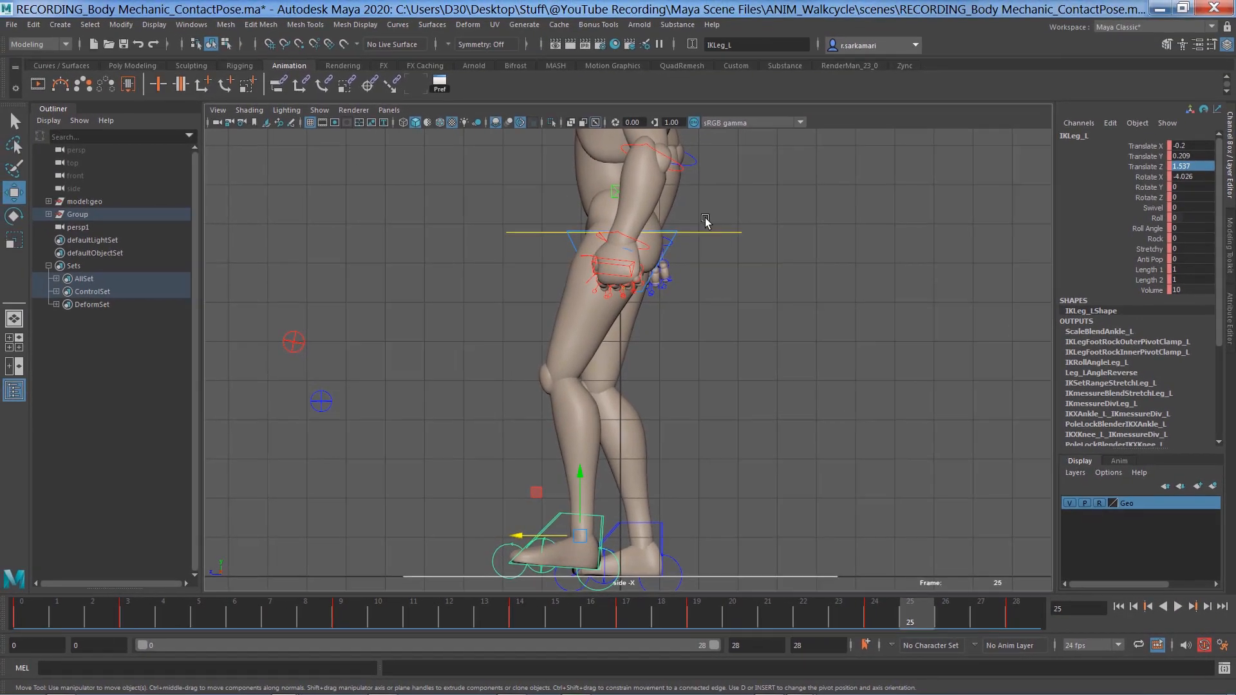
Step: At frame 0, lean the body forward by setting RootX_M's Rotate X to 9, framing the whole character
left_click(673, 200)
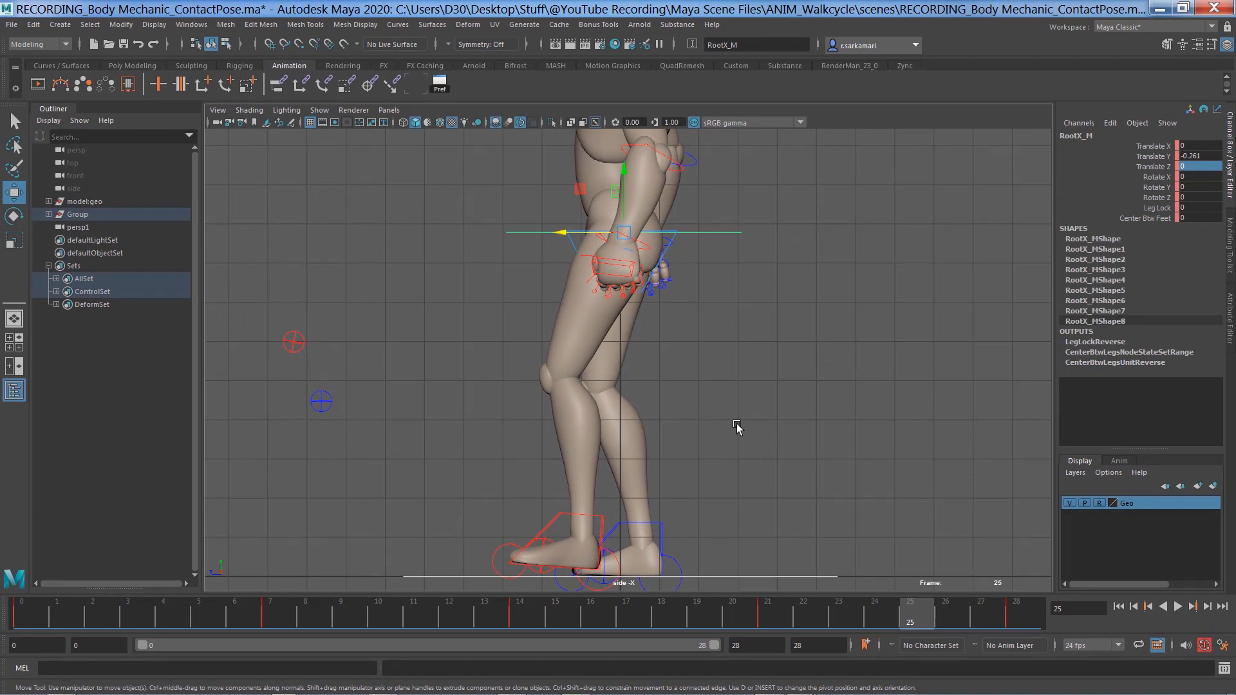
left_click_drag(75, 605, 19, 609)
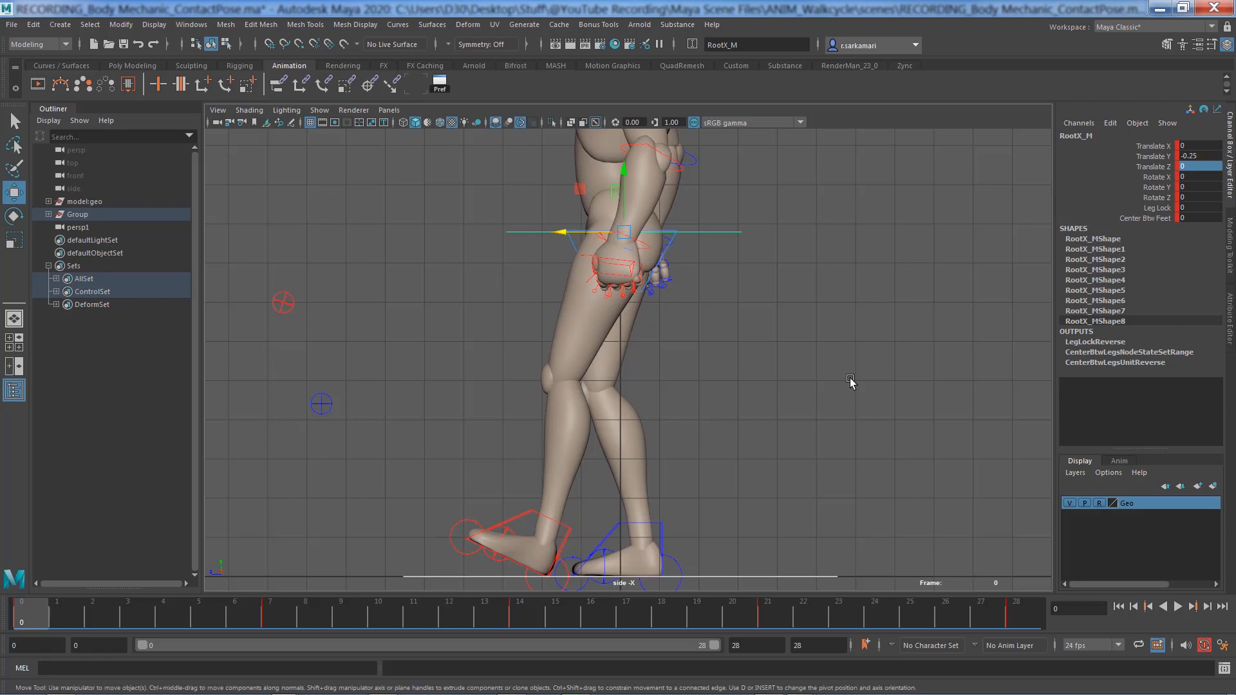
key("e")
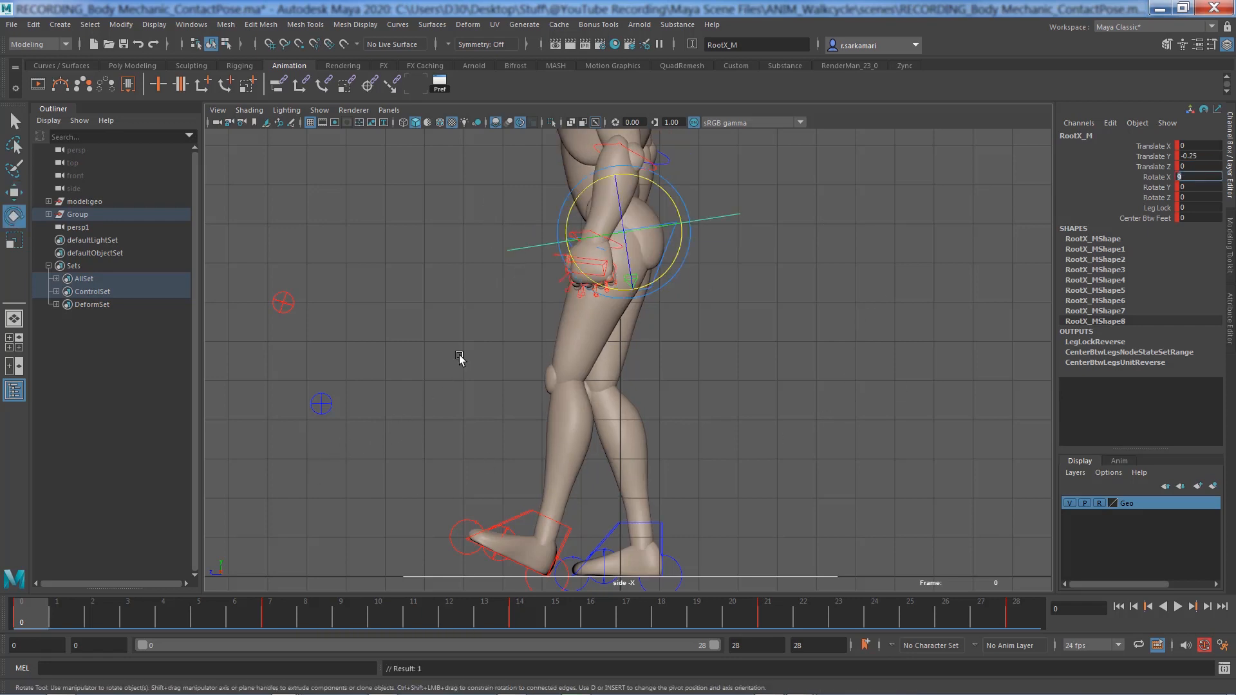
middle_click_drag(460, 359, 508, 462, "alt")
right_click_drag(508, 462, 188, 414, "alt")
middle_click_drag(366, 414, 427, 415, "alt")
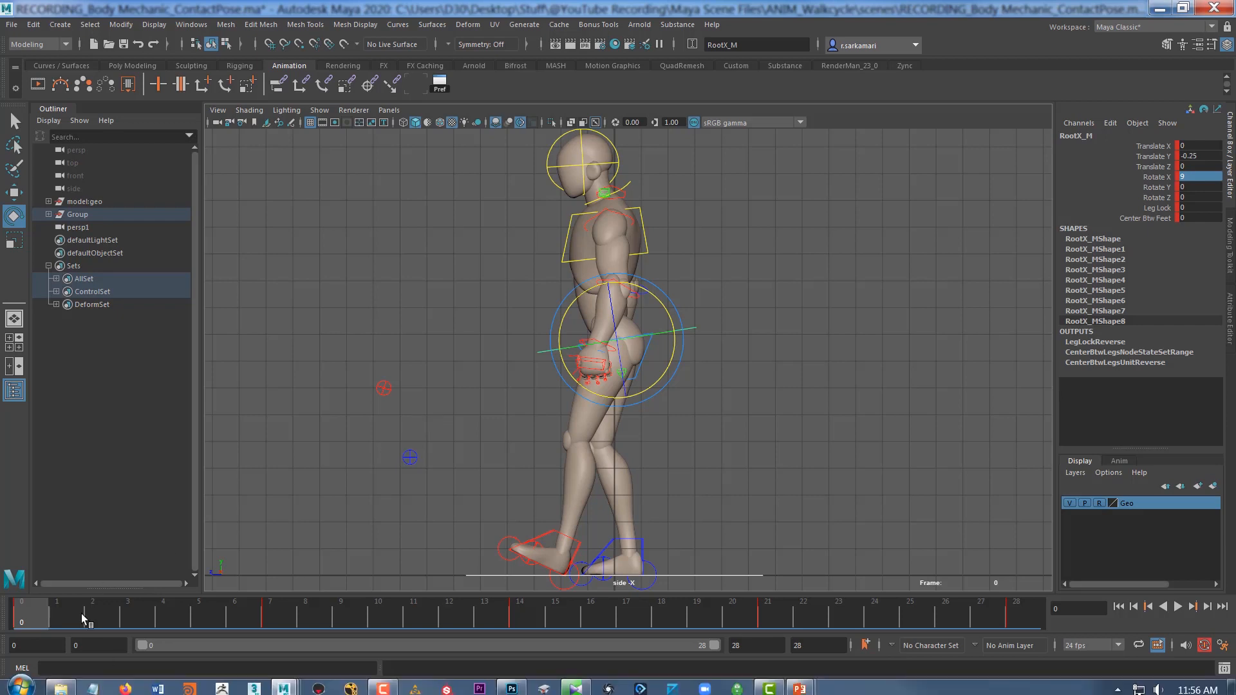
Step: Copy RootX_M's key at frame 0 and paste it at frames 28 and 14
right_click(37, 608)
left_click(288, 418)
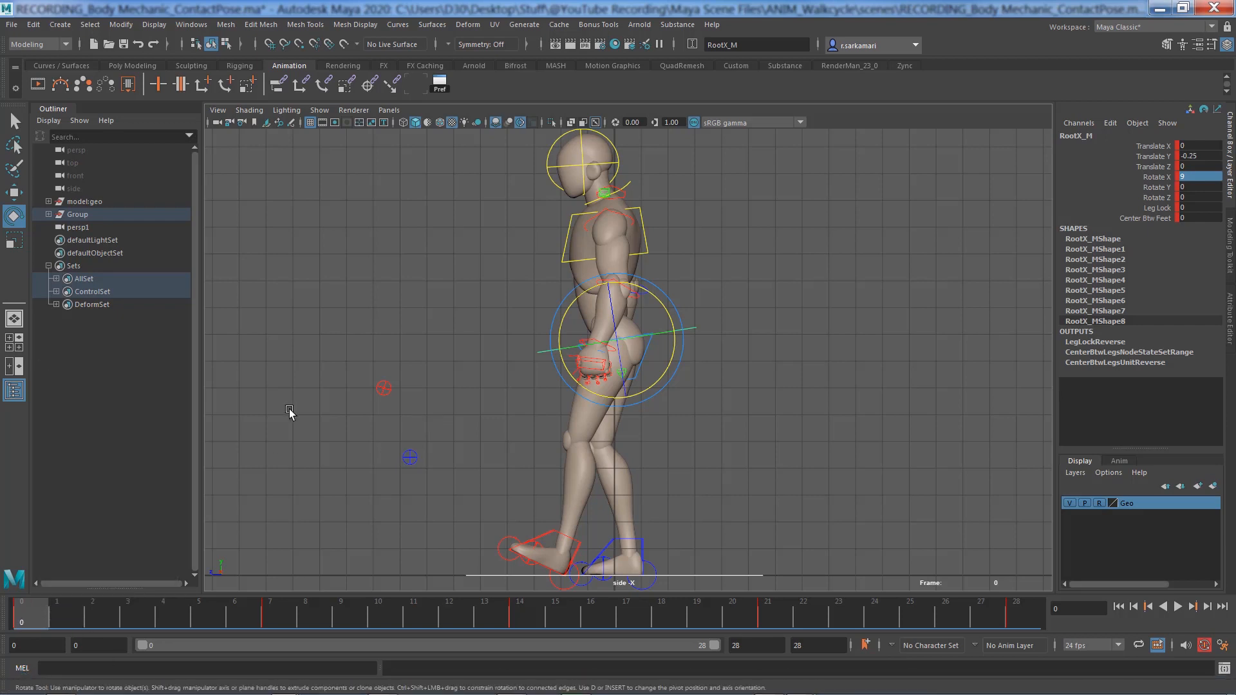
left_click(541, 351)
right_click(27, 619)
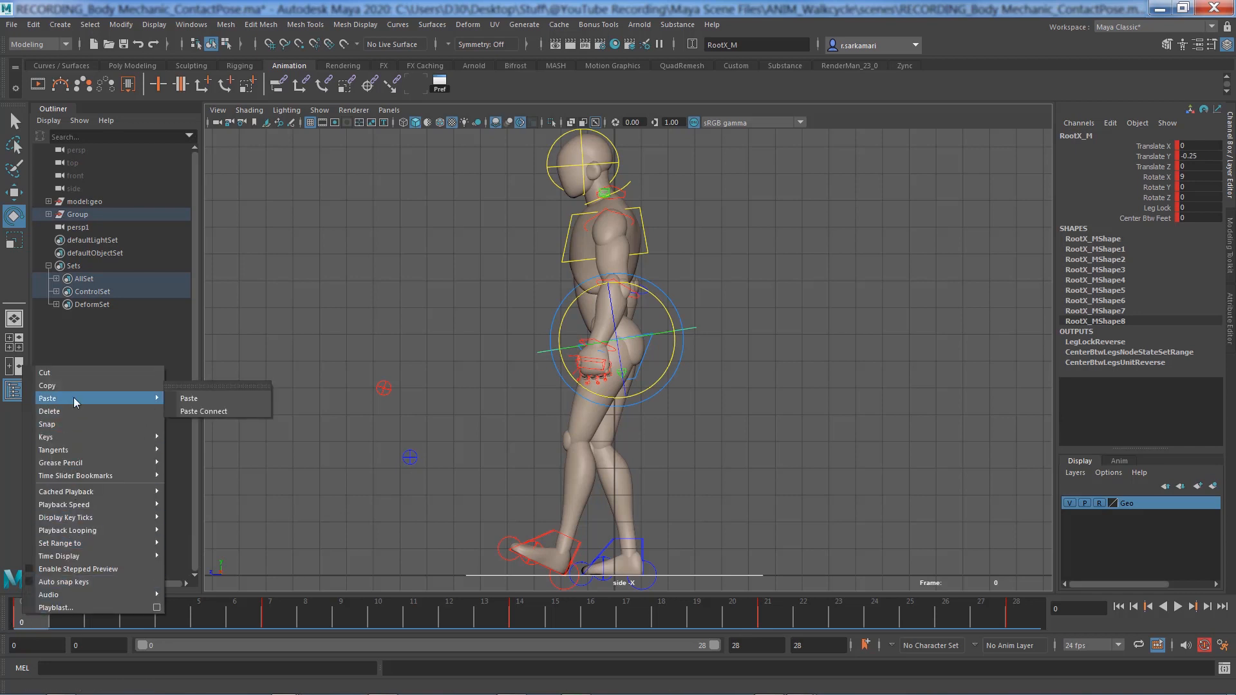
left_click(120, 384)
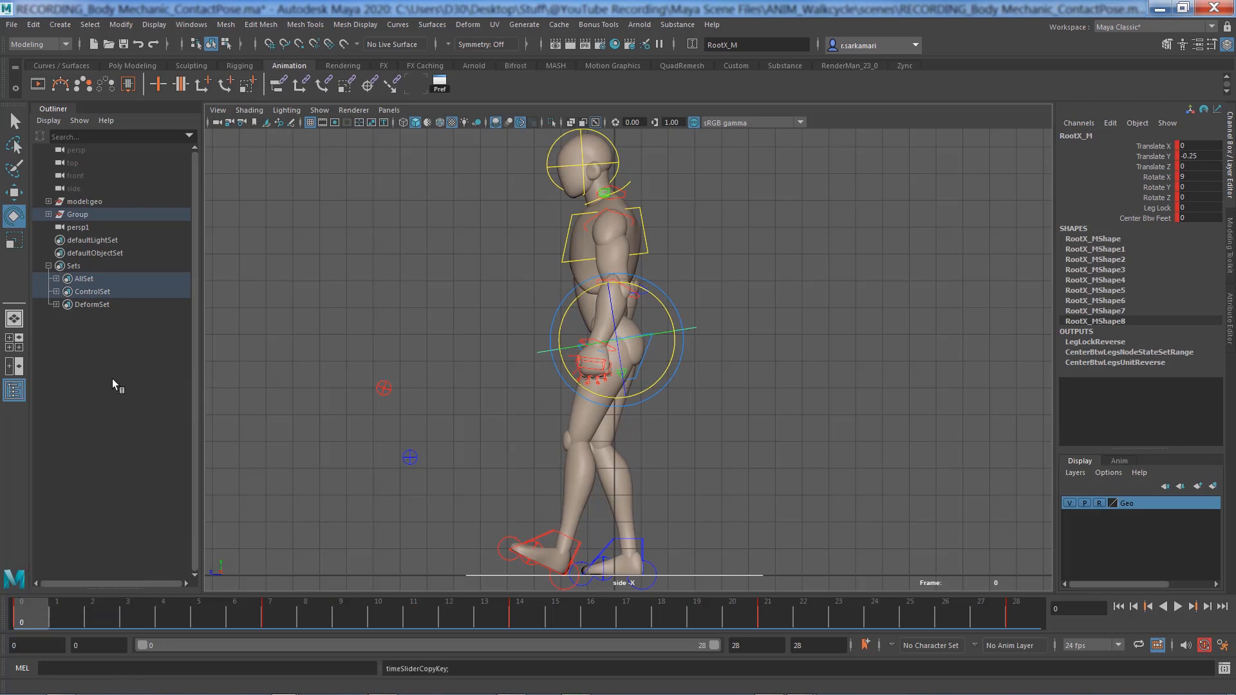
left_click(1015, 614)
right_click(1014, 614)
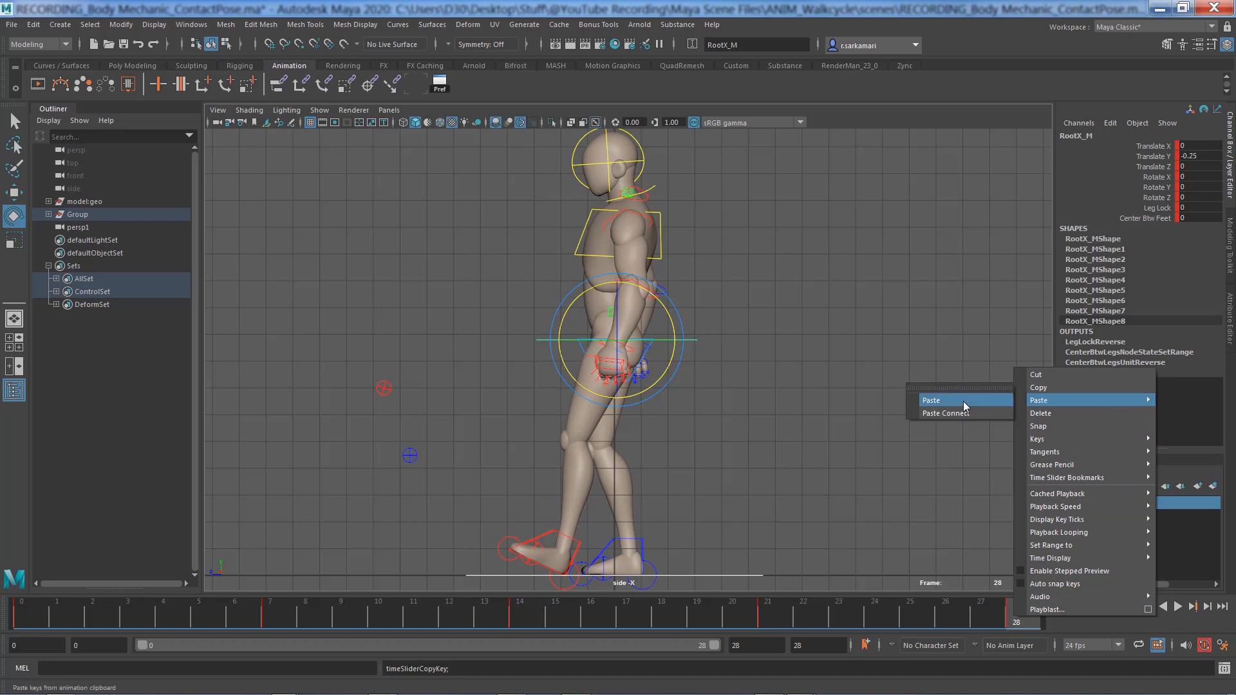
left_click(959, 394)
left_click(527, 613)
right_click(526, 610)
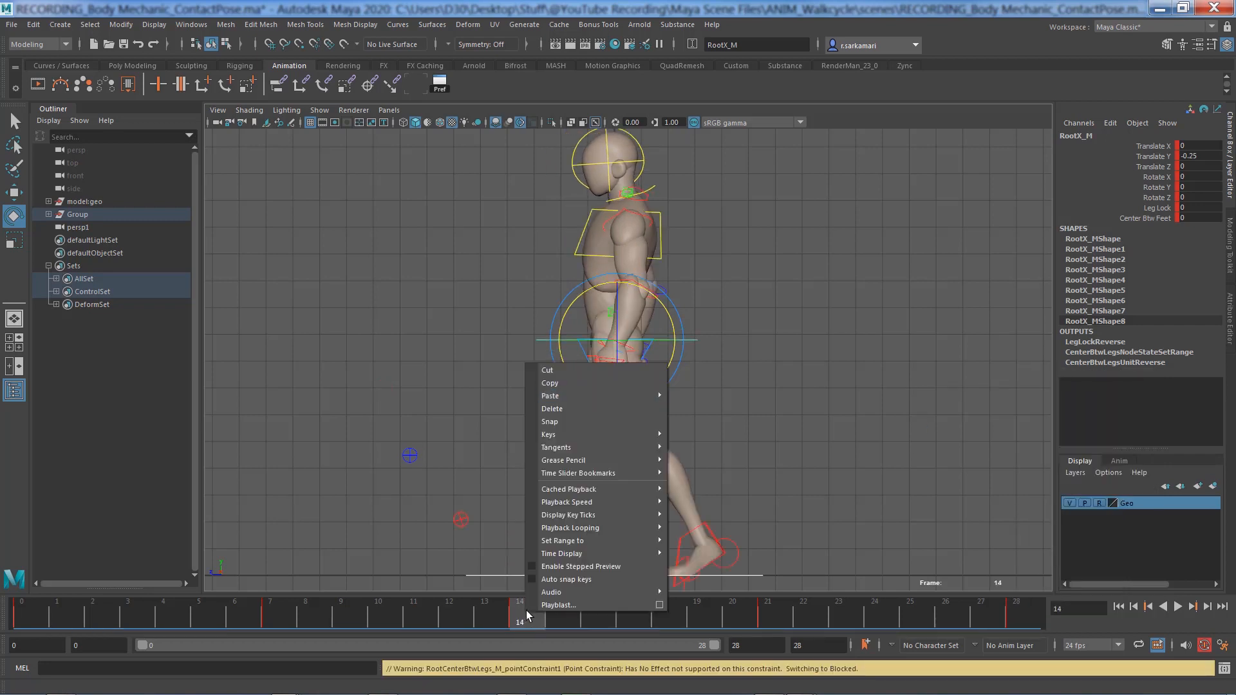
mouse_move(597, 396)
left_click(690, 396)
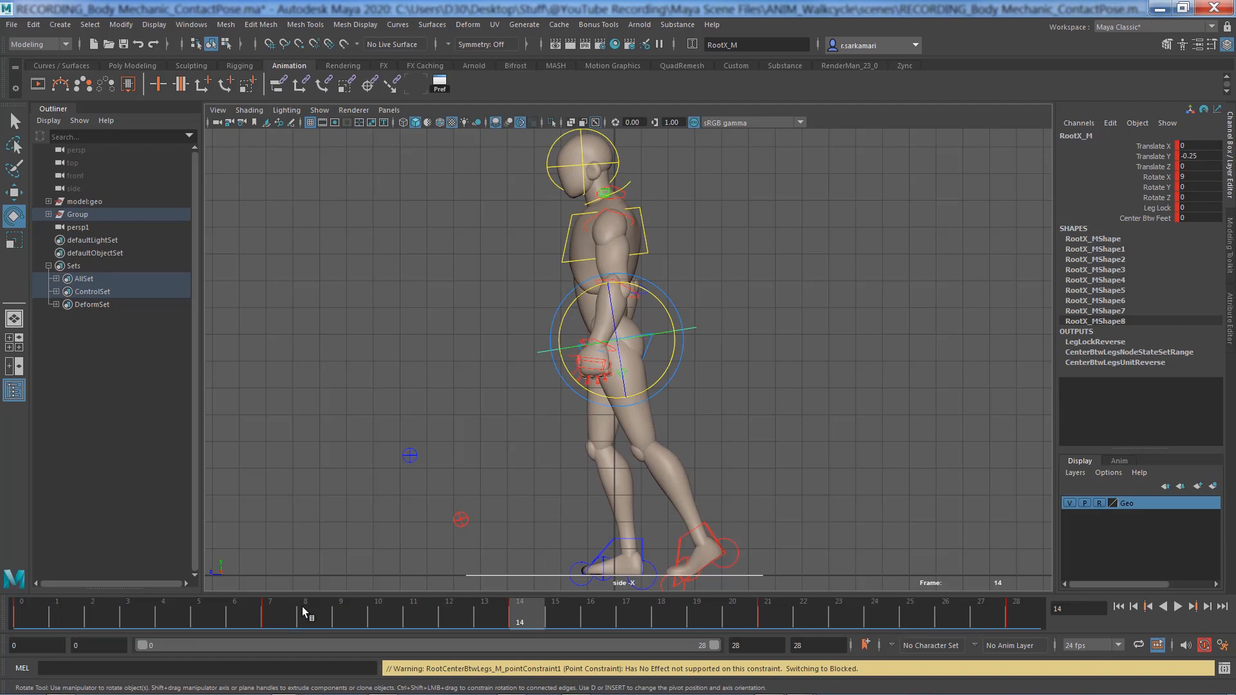
Step: Play back the cycle twice to judge the body's forward lean
key("alt+v")
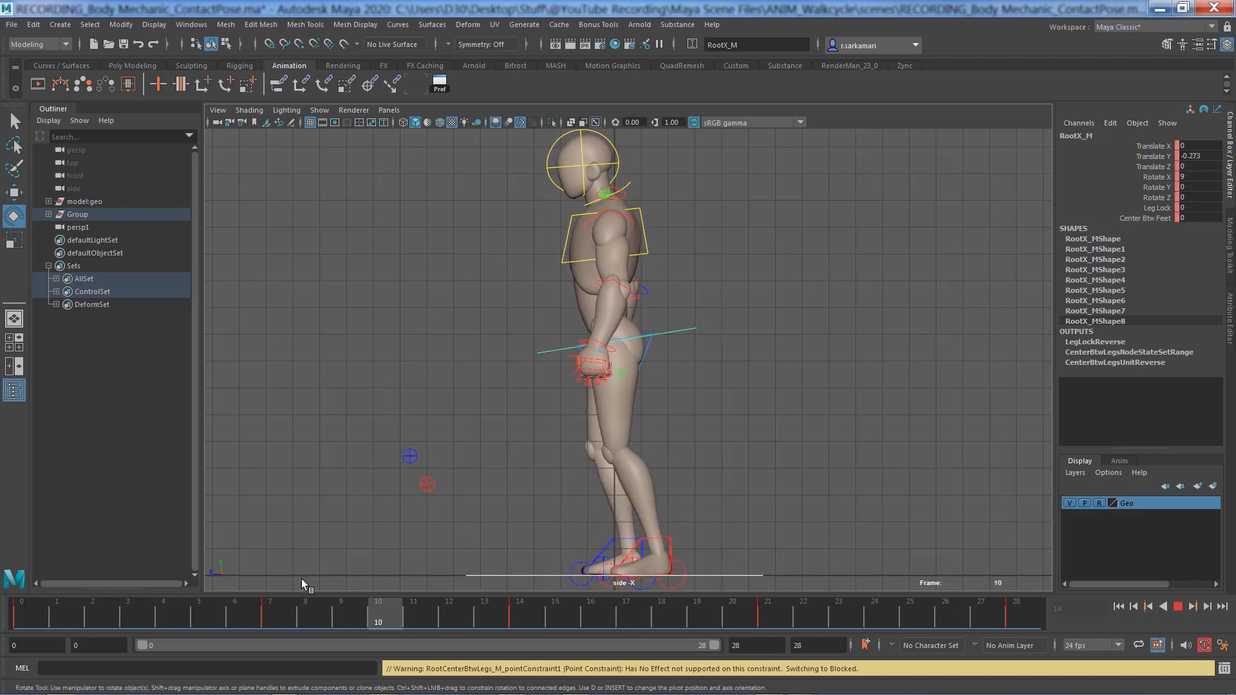
key("alt+v")
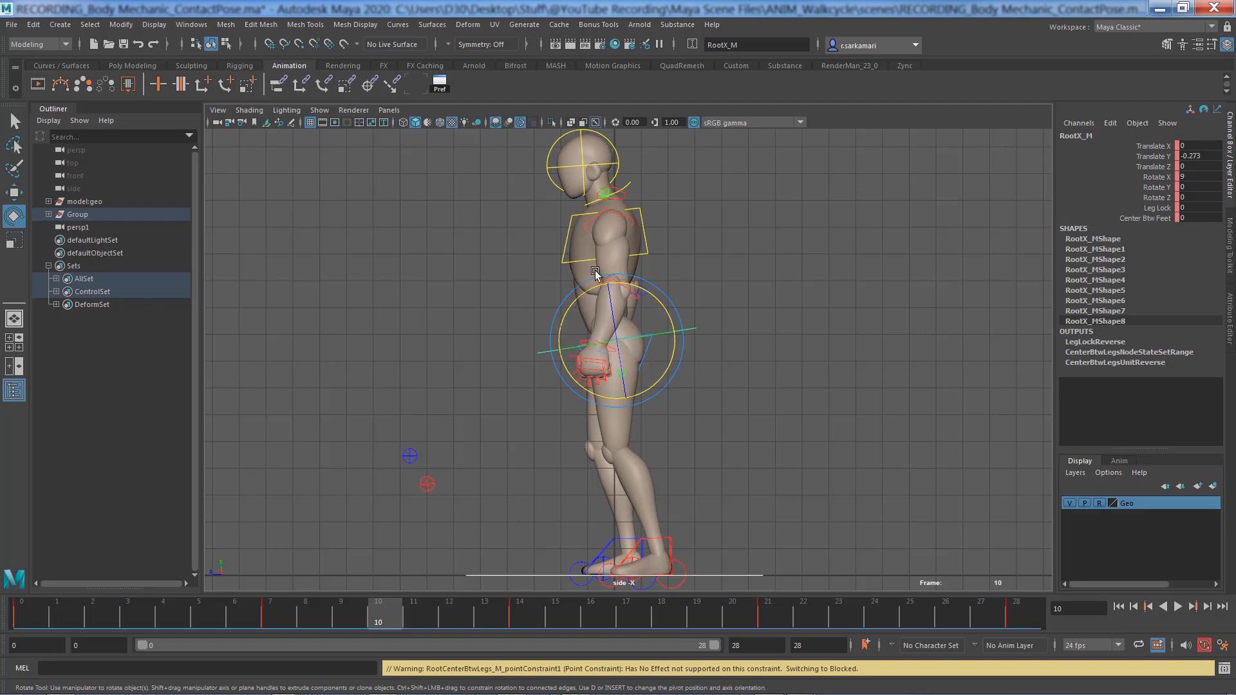
key("alt+v")
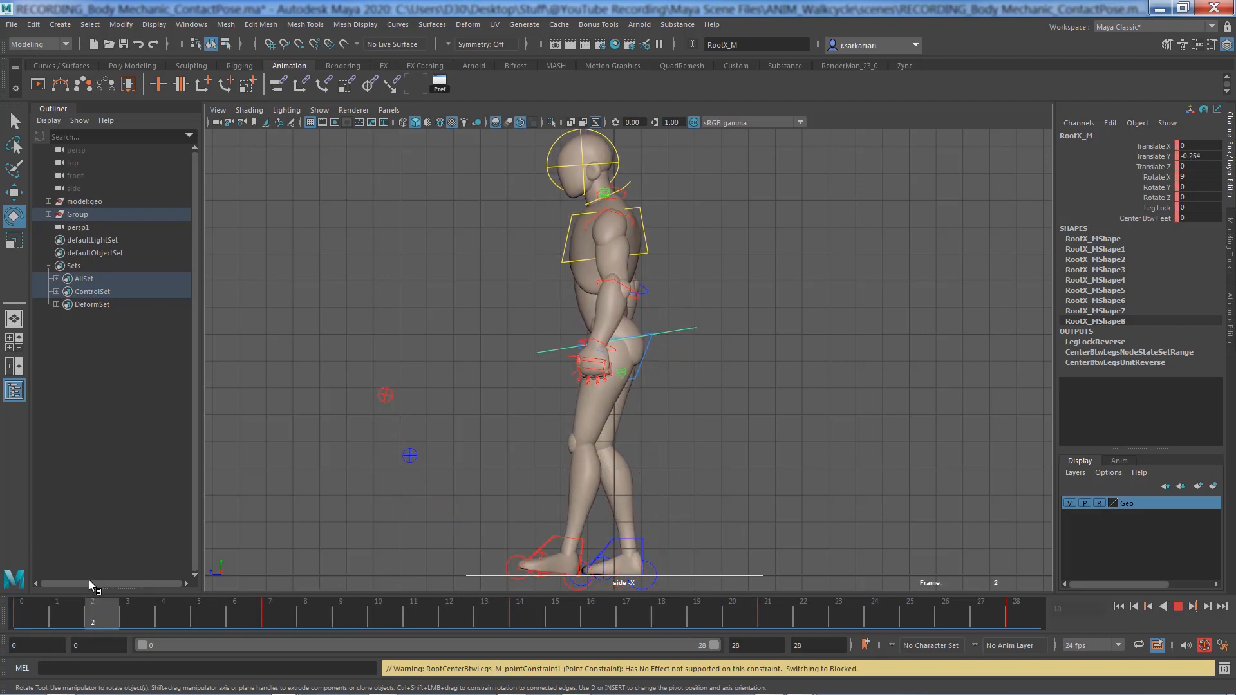
key("alt+v")
Step: Reduce the forward lean by setting RootX_M's Rotate X to 5 at frames 0, 7, 14, 21 and 28
key("alt+shift+v")
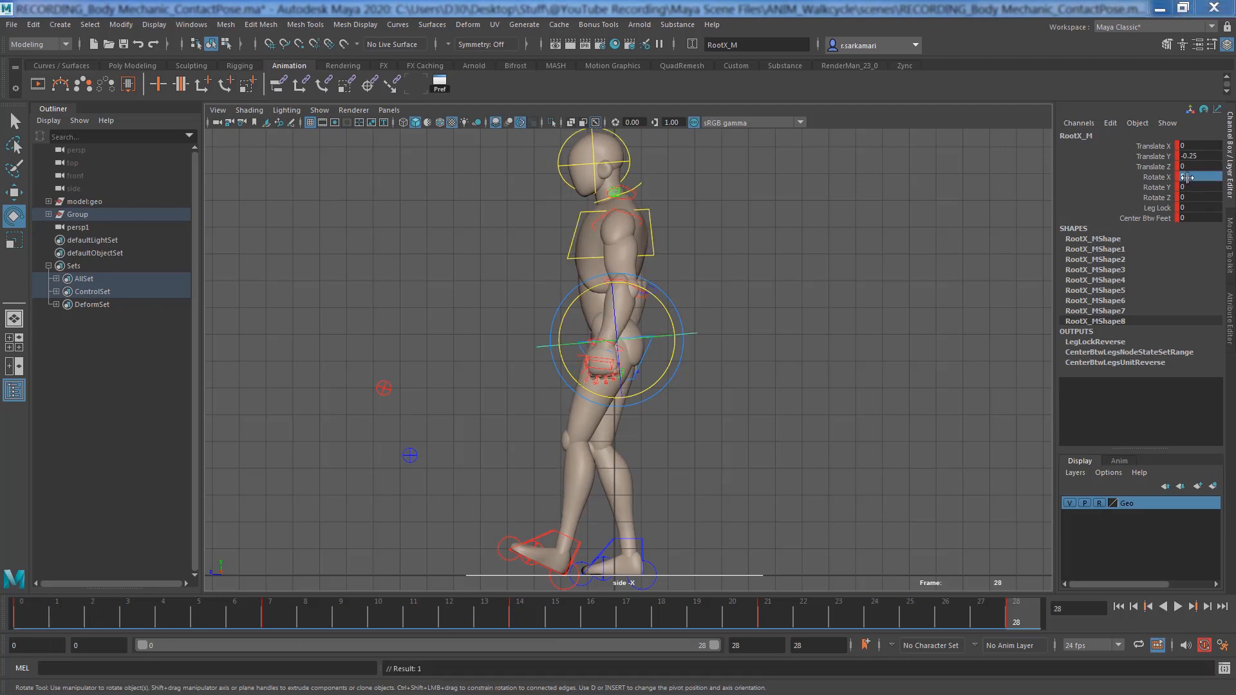
left_click(506, 334)
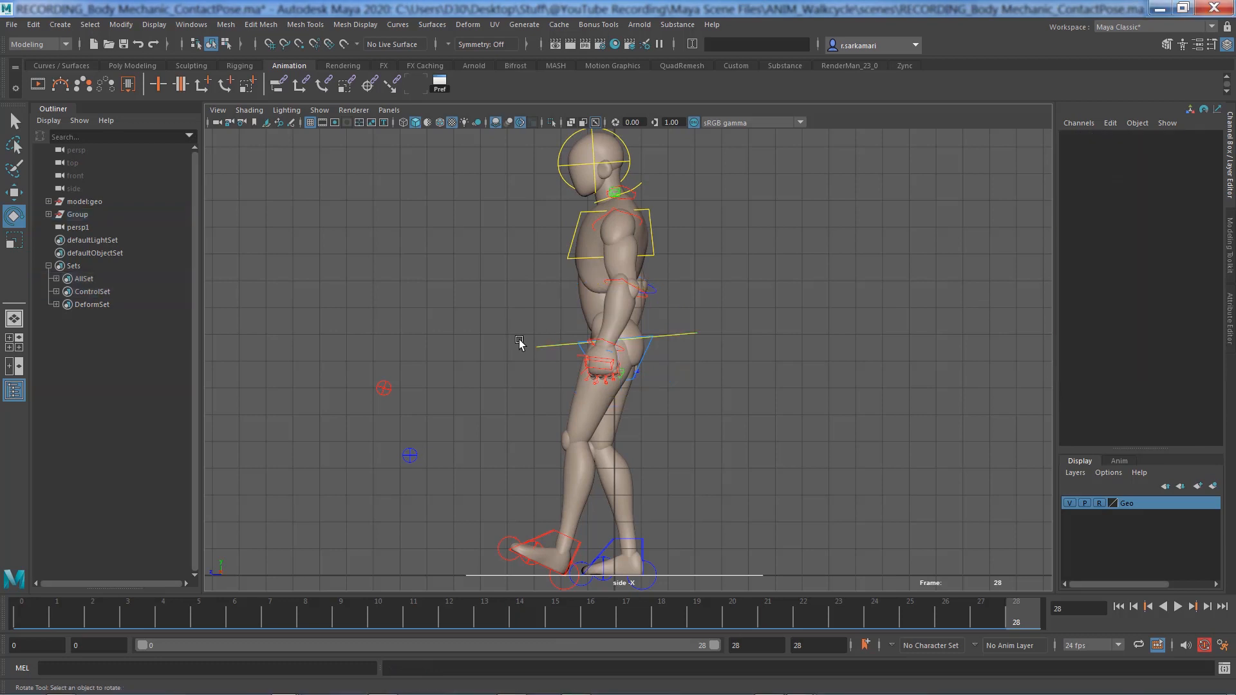
left_click_drag(519, 339, 542, 407)
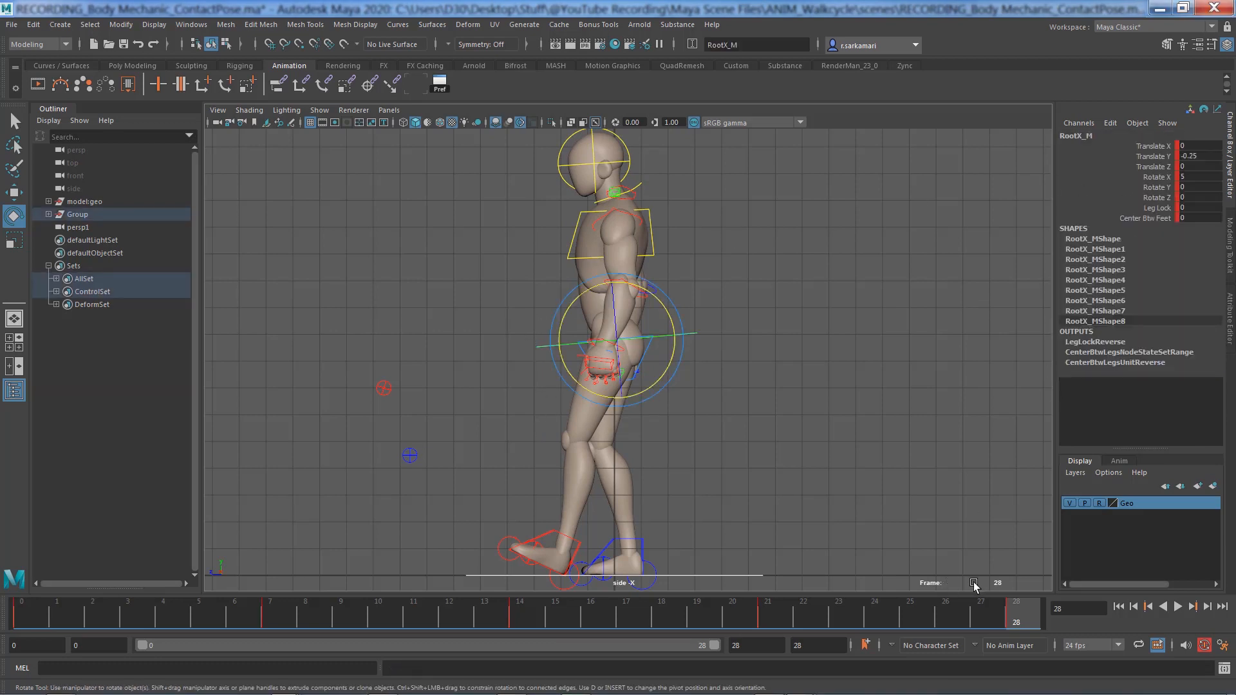
Step: Go back through RootX_M's keys from frame 28 to frame 0 and play back the cycle to check the reduced lean
left_click(1148, 606)
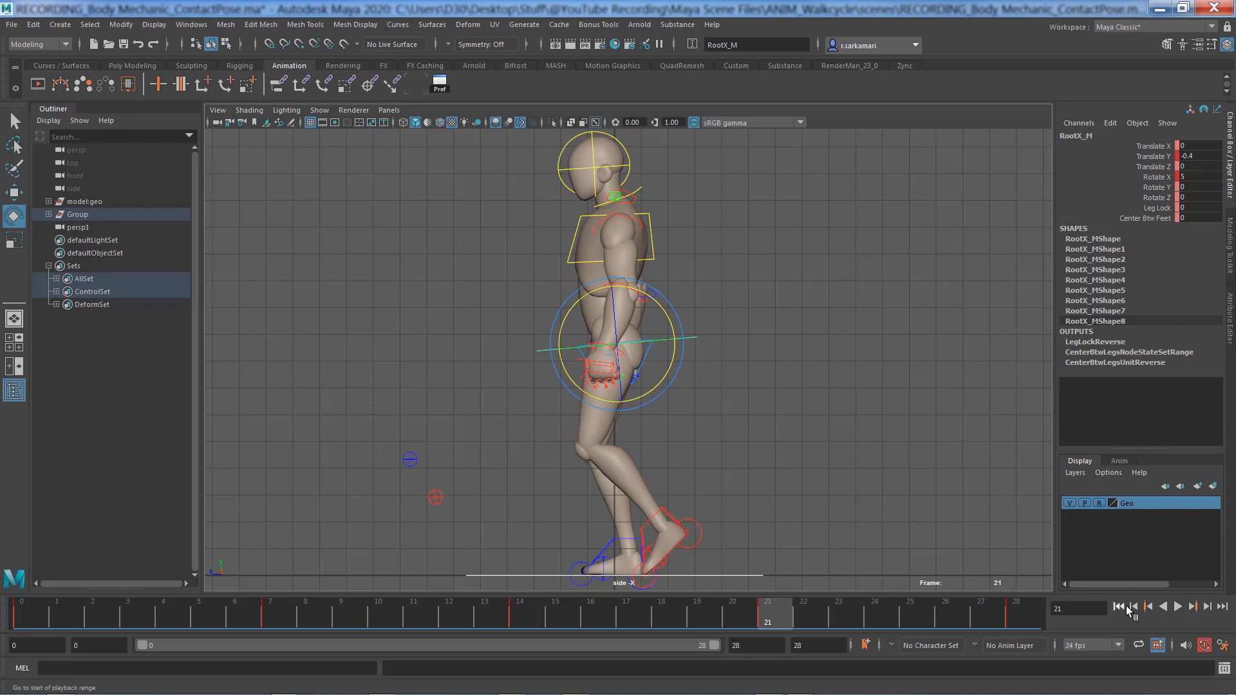
left_click(1148, 606)
left_click(1148, 606)
left_click(1148, 606)
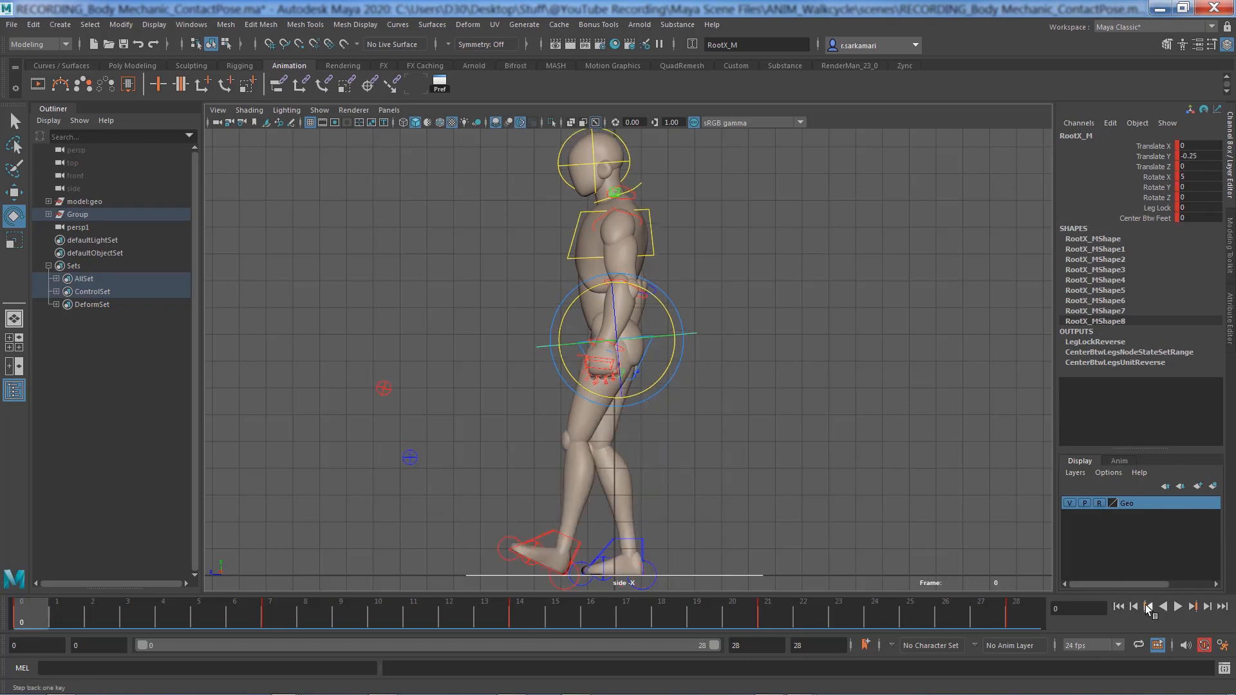
left_click(1179, 607)
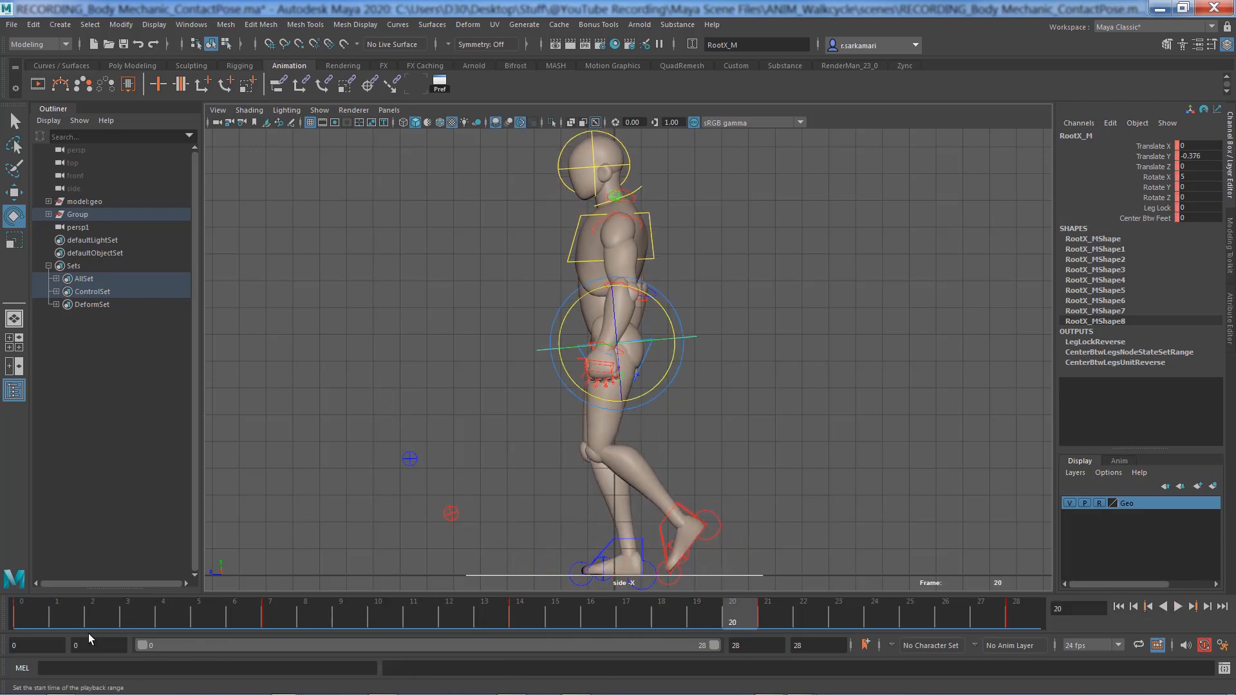
key("Escape")
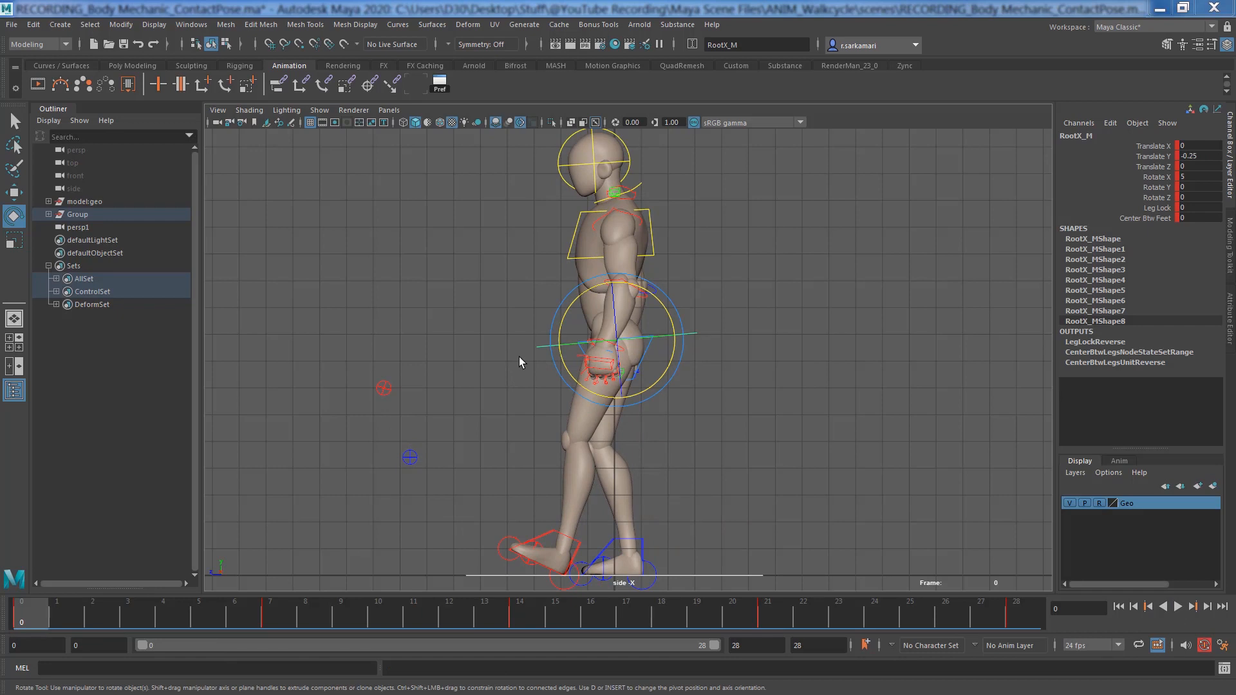
Step: Try twisting the hips at frame 0 by rotating RootX_M freehand, mainly about its Y axis, and undo the rotation
left_click(569, 354)
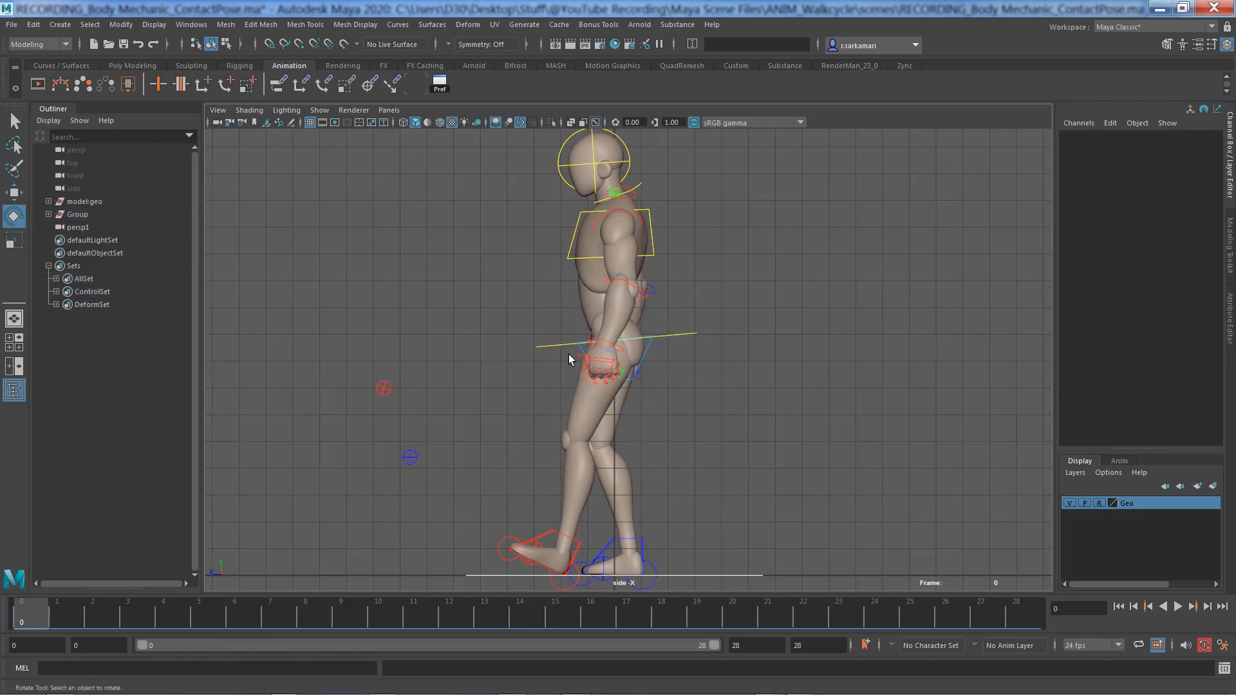
left_click(559, 346)
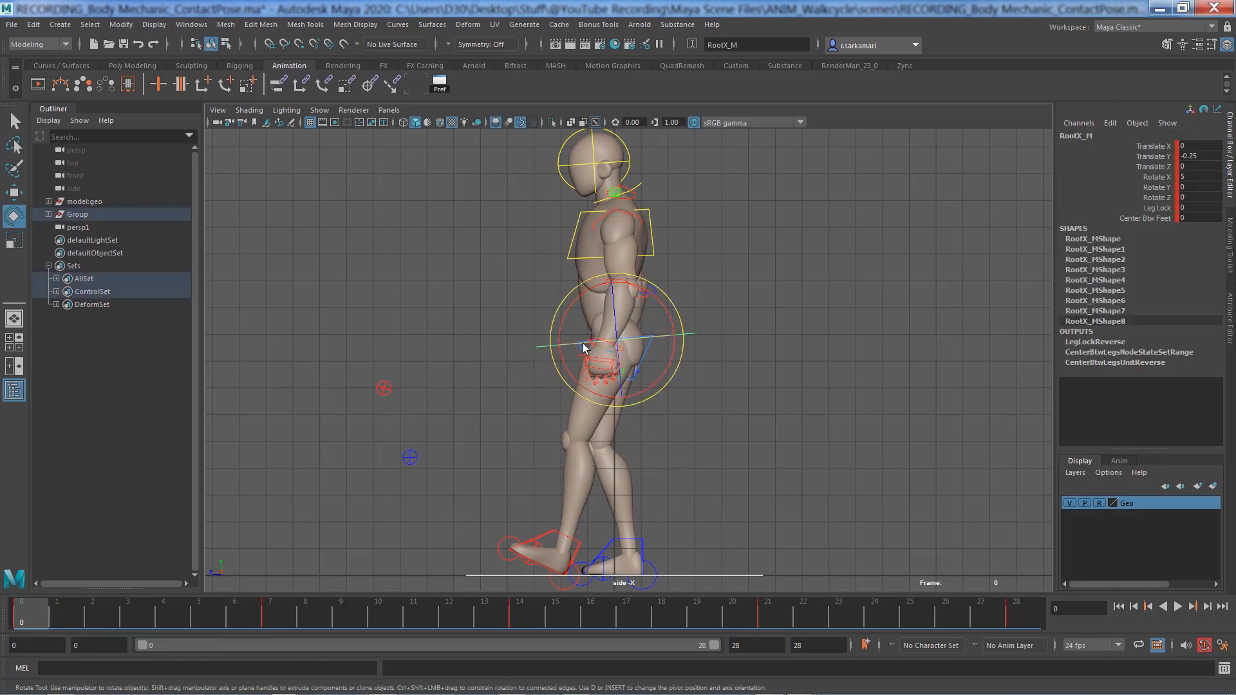
left_click_drag(582, 342, 584, 347)
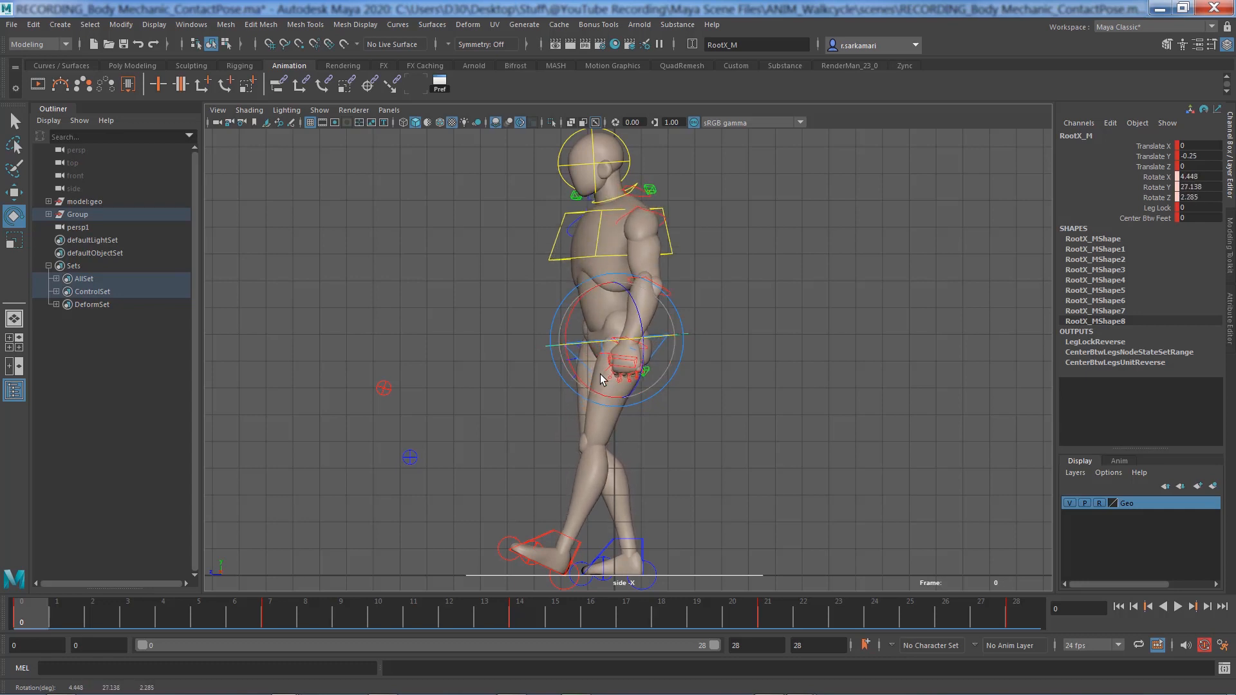
key("ctrl+z")
Step: Open the Graph Editor, isolate RootX_M's Rotate Y curve and set its key at frame 0 to -9
left_click(417, 84)
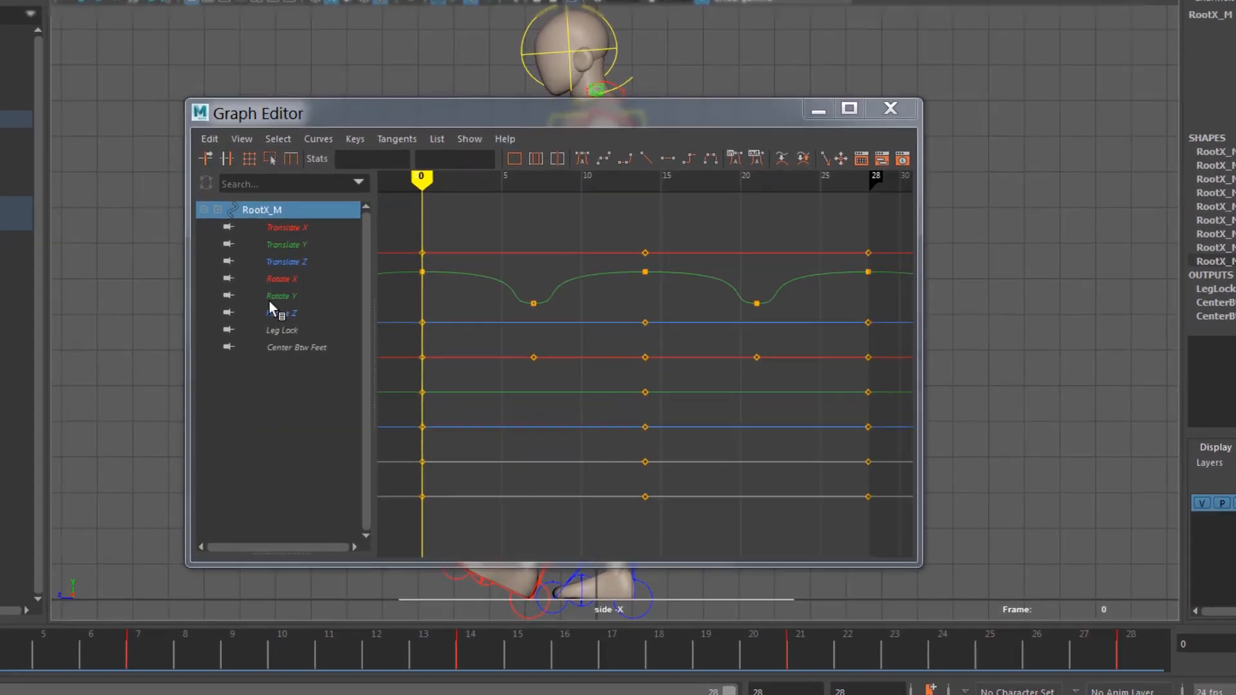
left_click(381, 347)
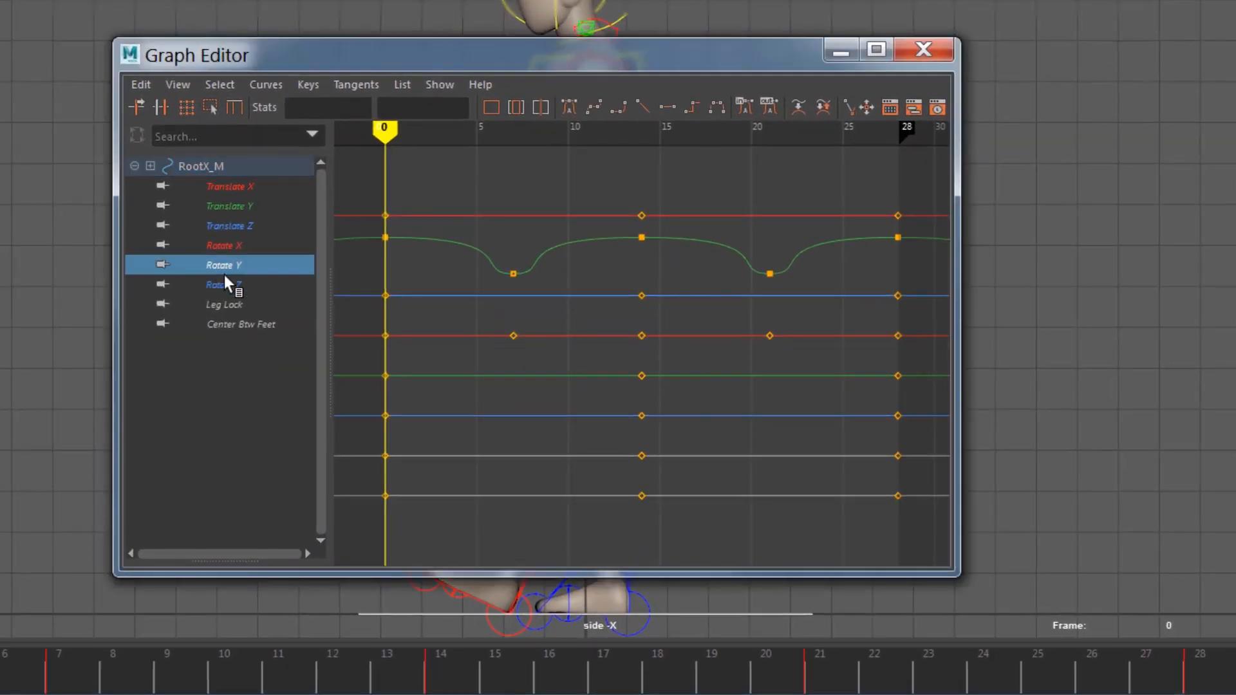
left_click_drag(352, 316, 438, 449)
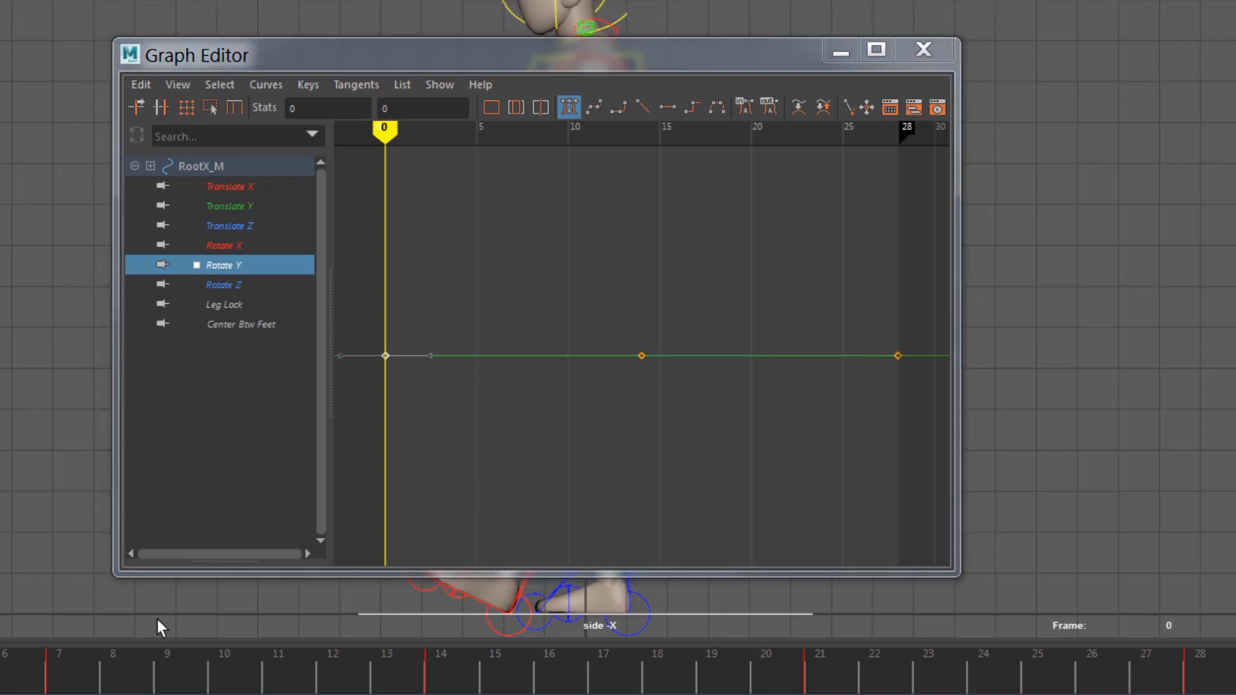
left_click_drag(612, 337, 690, 446)
left_click(419, 108)
left_click_drag(353, 72, 855, 134)
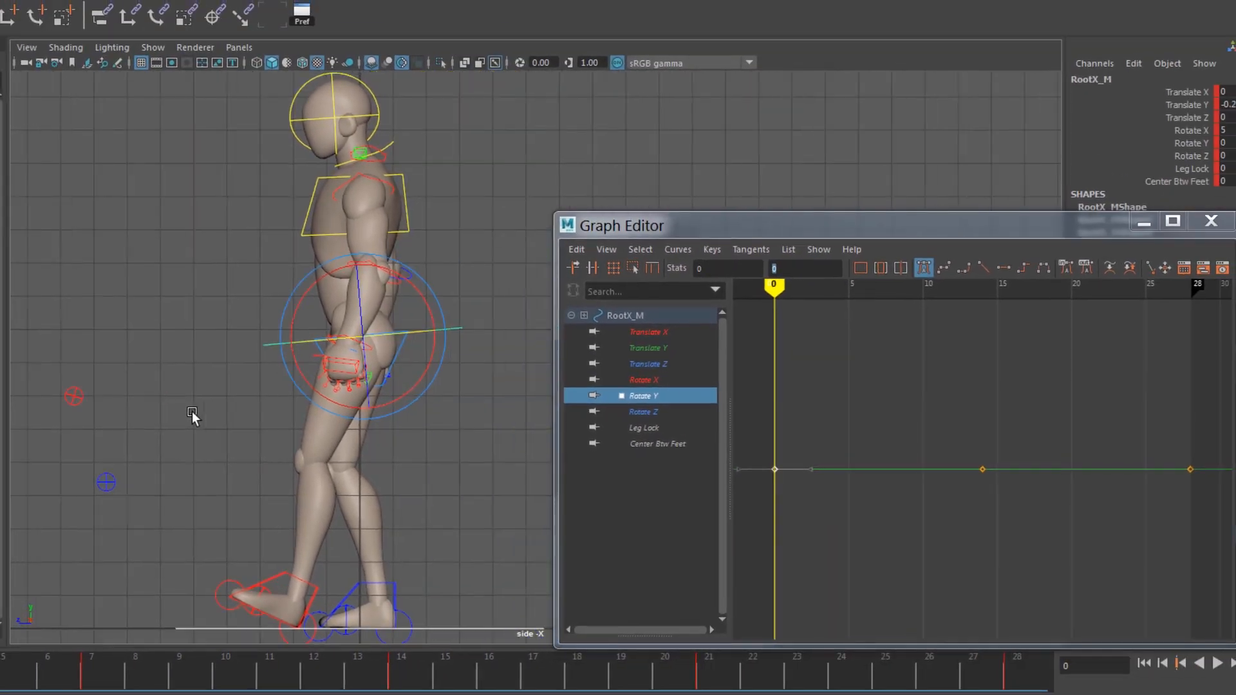
middle_click_drag(213, 408, 192, 412, "alt")
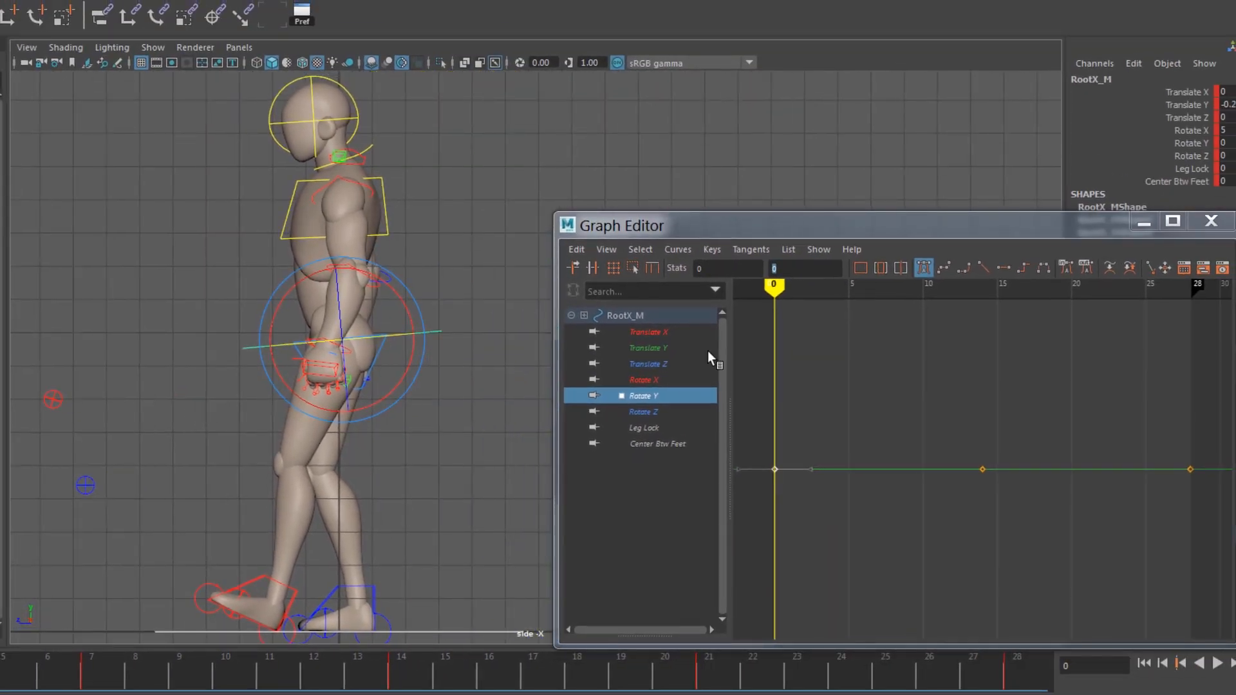
left_click(775, 283)
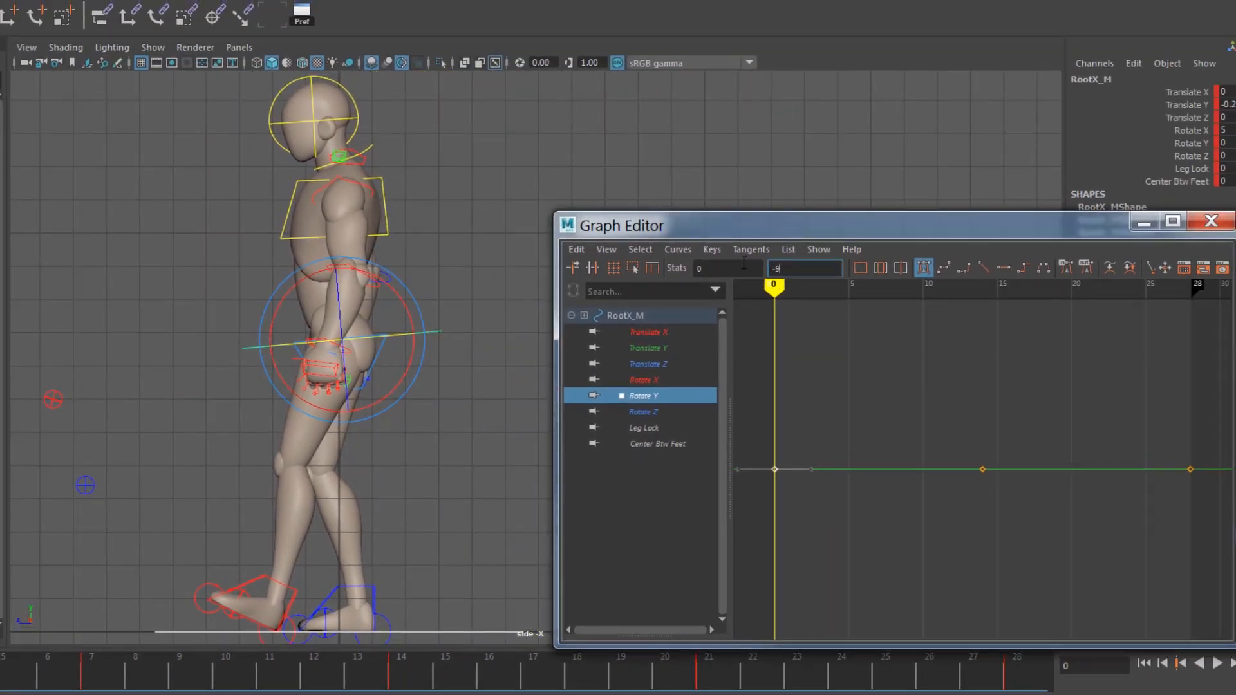
key("Return")
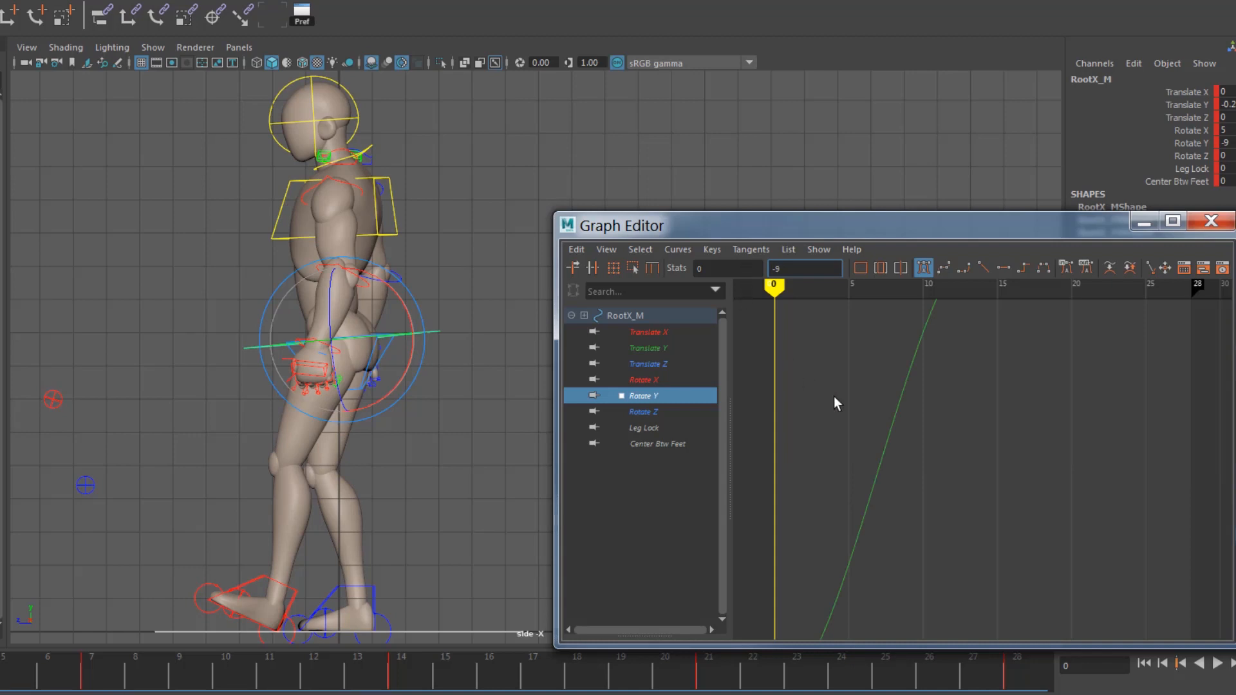
key("f")
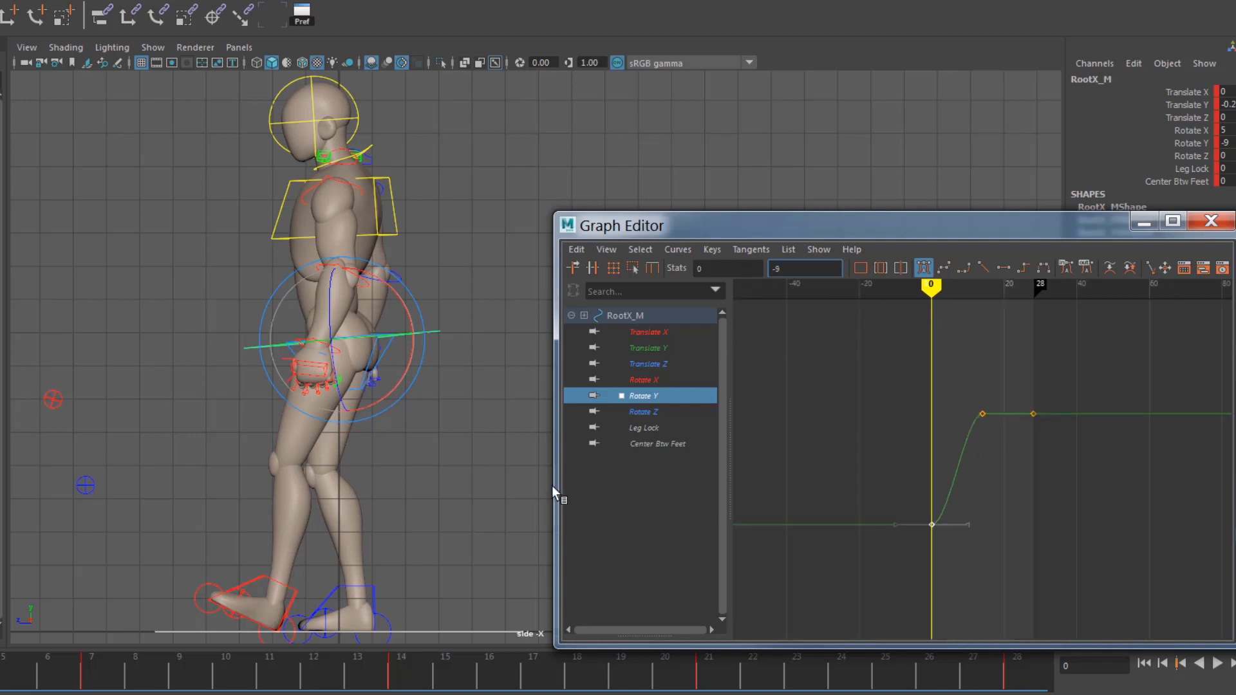
Step: Set RootX_M's Rotate Y key at frame 28 to -9, matching the first frame
left_click(1021, 666)
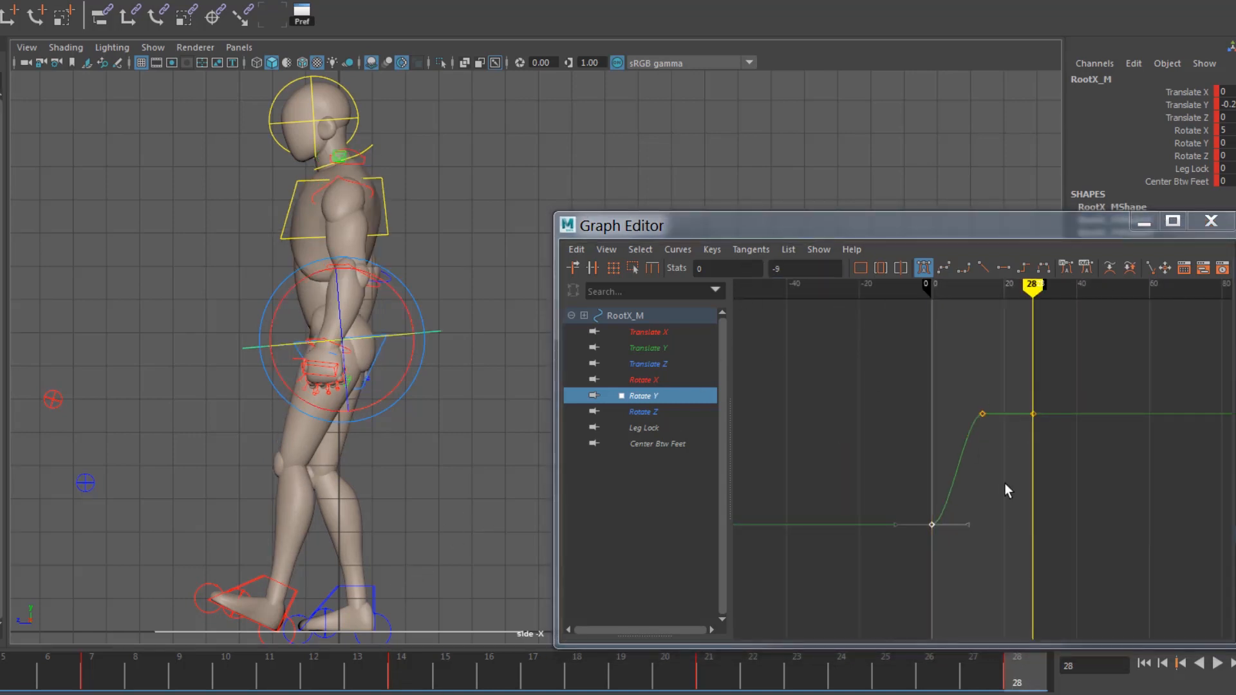
left_click_drag(1014, 396, 1055, 434)
left_click_drag(793, 268, 618, 341)
type("9")
key("Return")
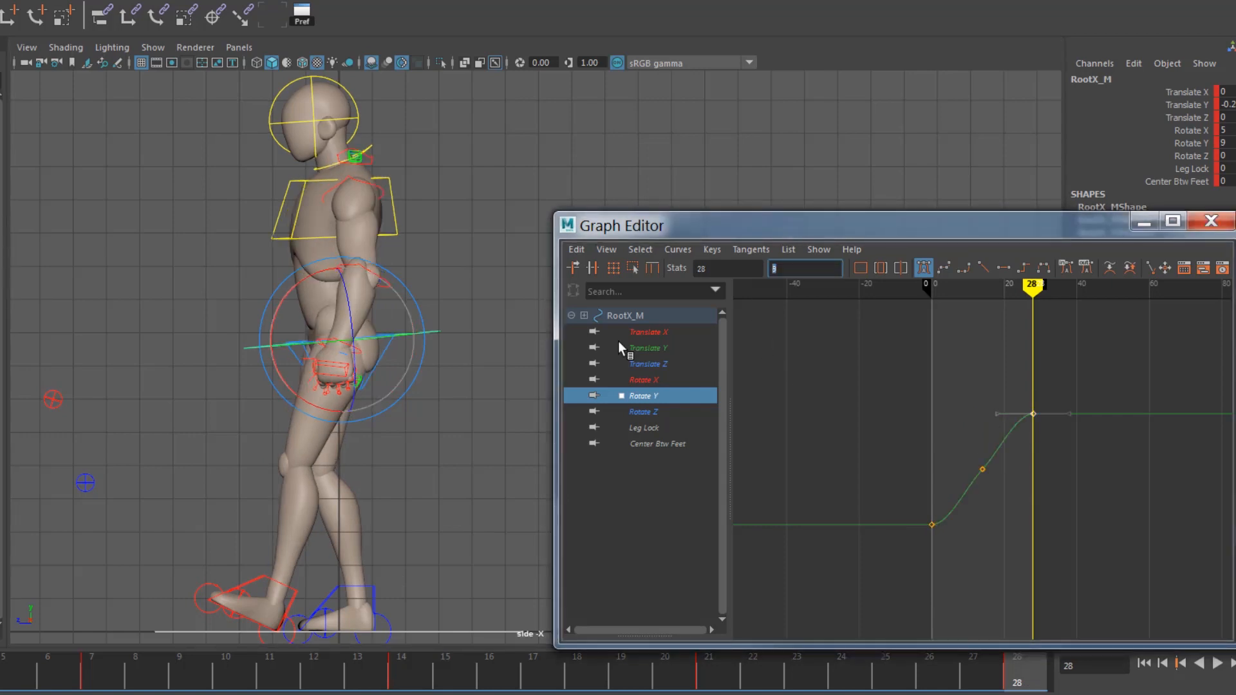
key("BackSpace")
type("-9")
key("Return")
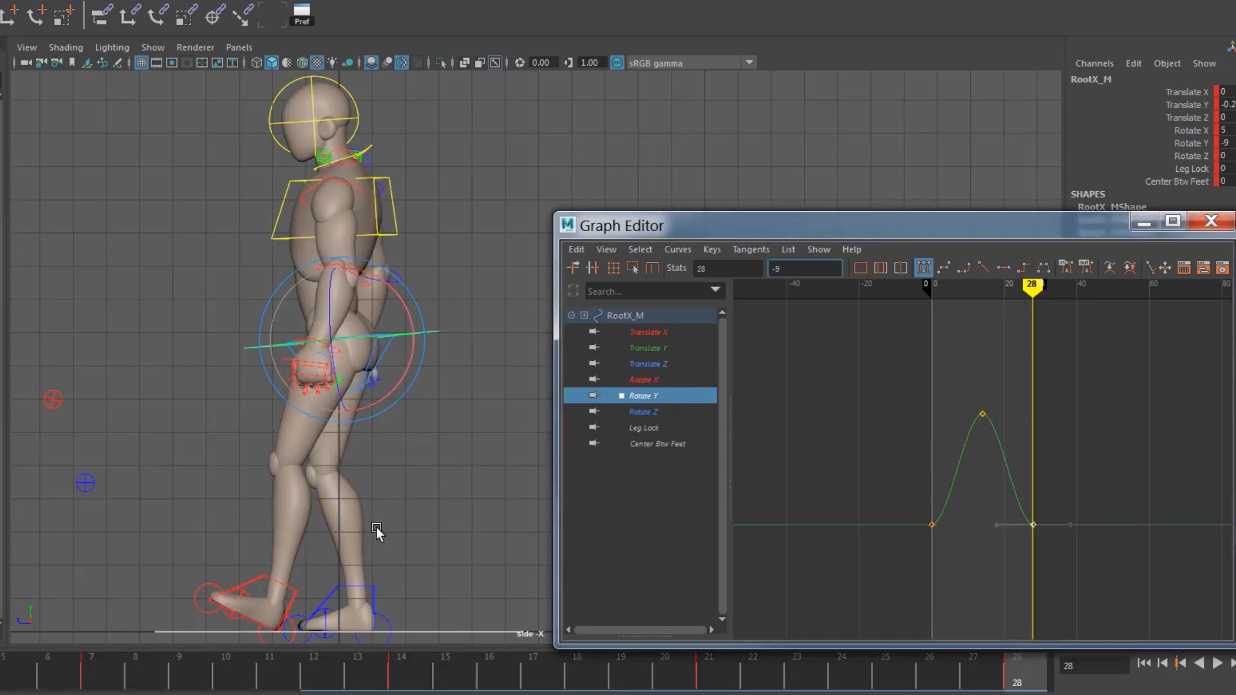
Step: Set RootX_M's Rotate Y key at frame 14 to 9 and play back the cycle to judge the hip twist
left_click_drag(963, 394, 1004, 445)
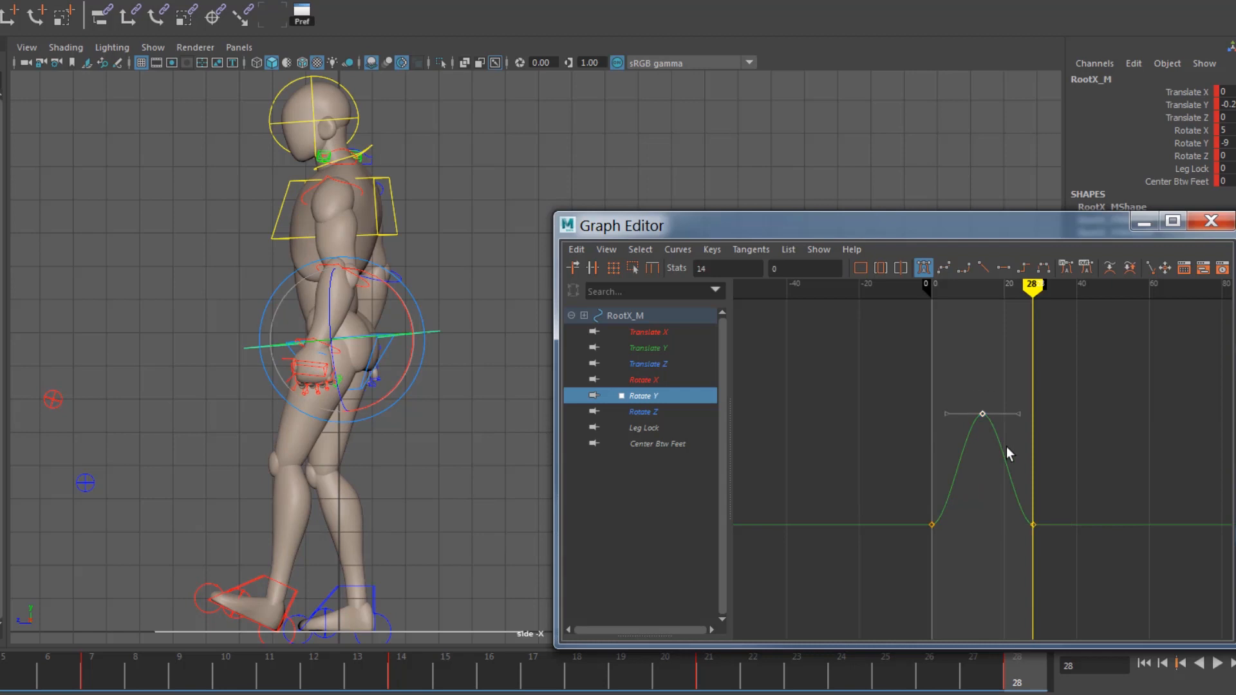
key("alt+v")
left_click_drag(804, 274, 709, 292)
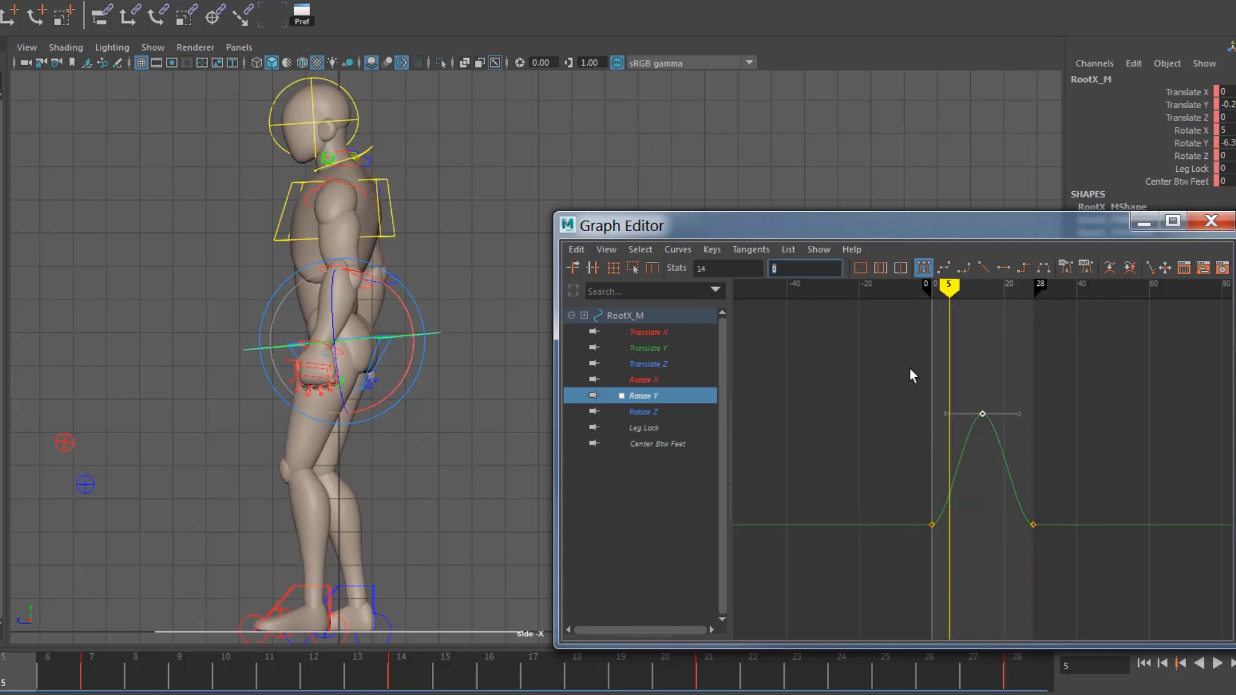
left_click_drag(944, 279, 982, 284)
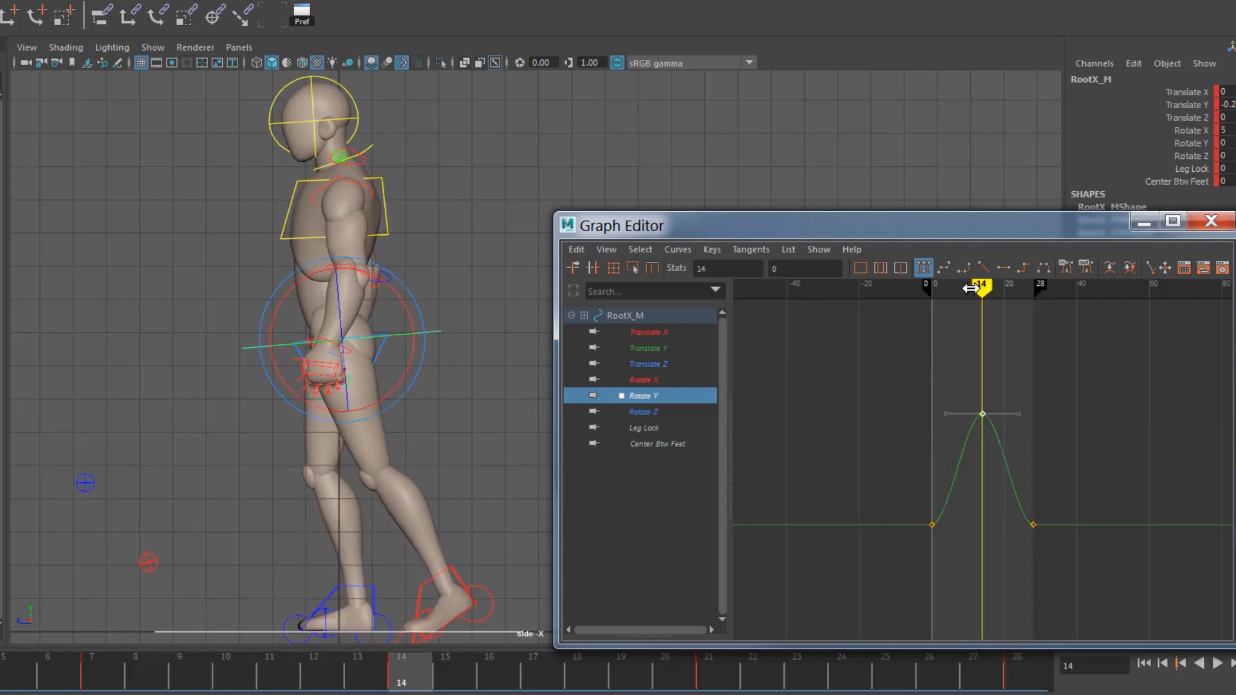
left_click_drag(816, 274, 722, 274)
key("Return")
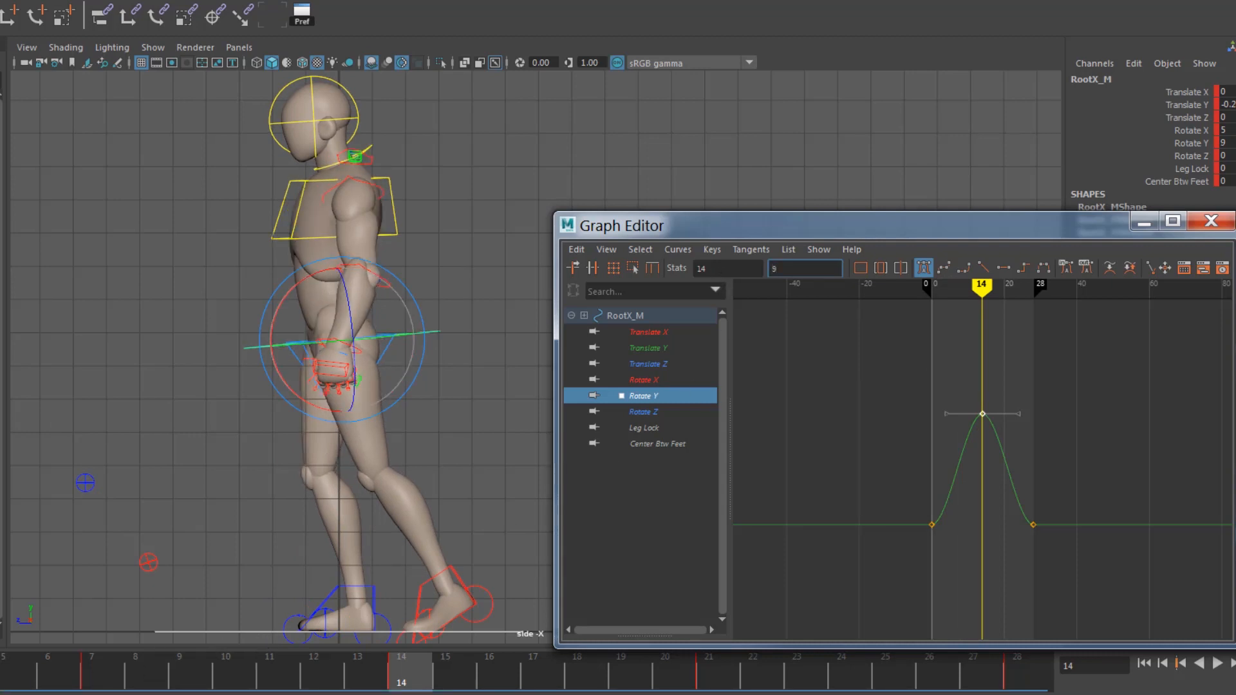
key("alt+v")
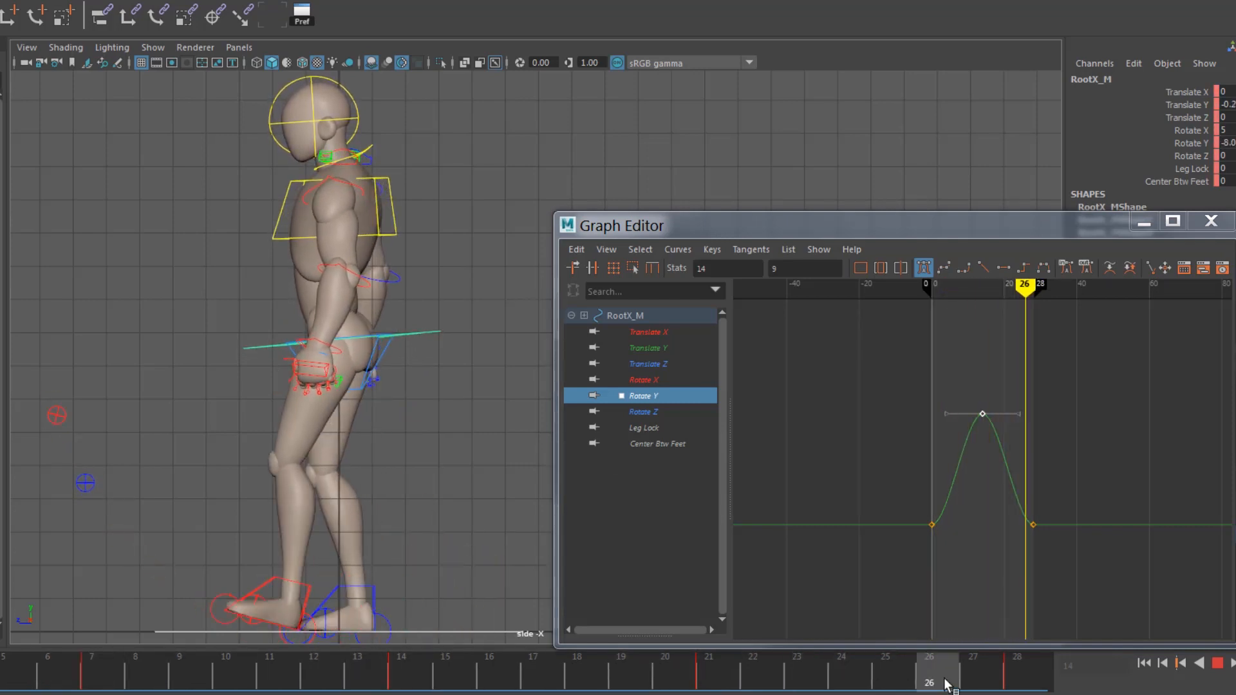
left_click_drag(945, 685, 3, 690)
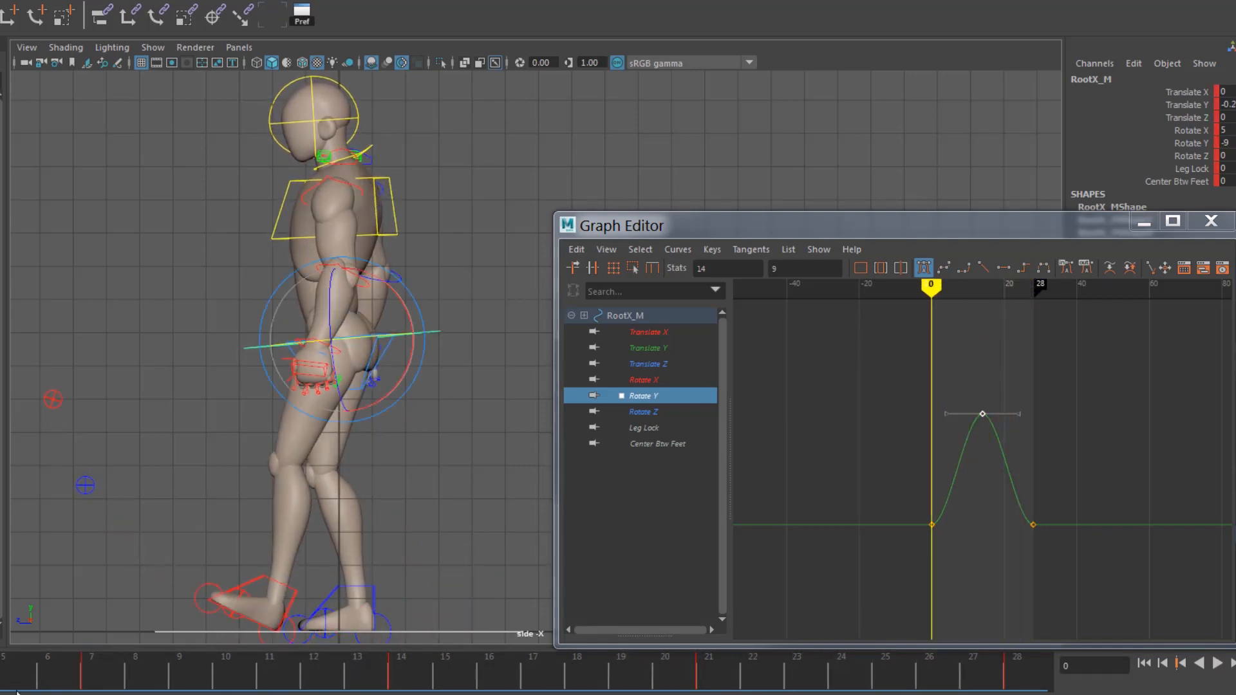
Step: Reduce the hip twist by setting RootX_M's Rotate Y keys to 7 at frame 14 and -7 at frames 0 and 28
left_click(977, 408)
left_click_drag(789, 269, 729, 270)
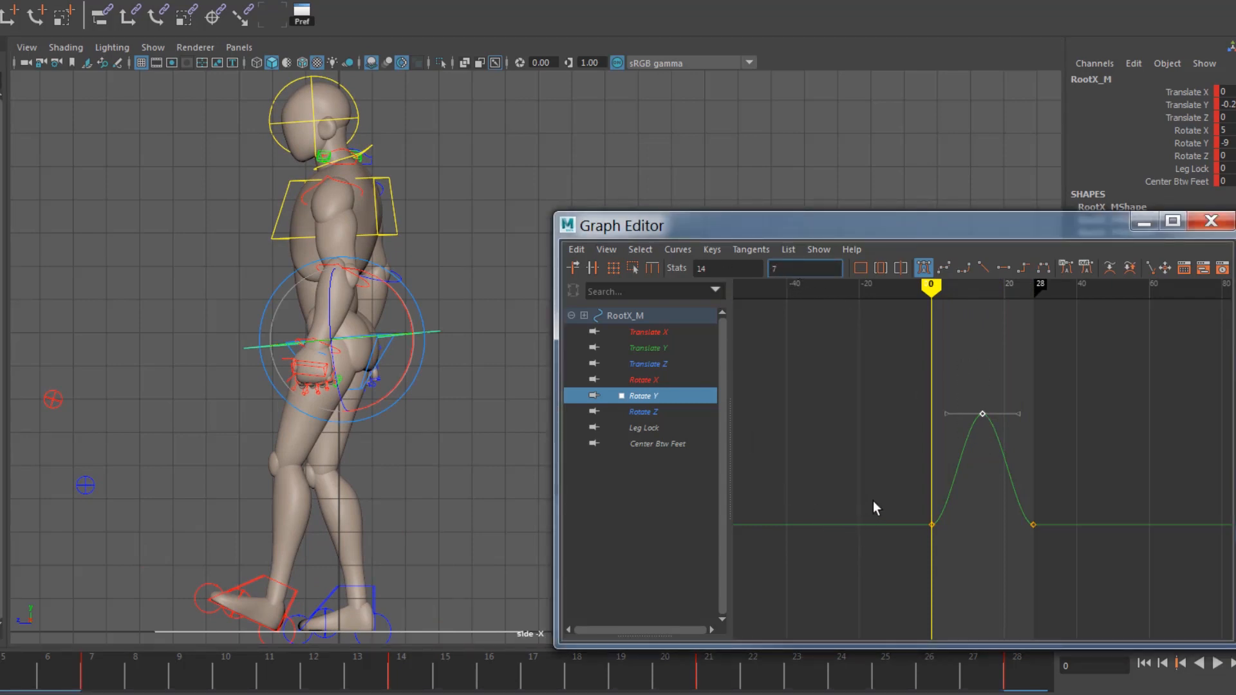
left_click_drag(874, 503, 1067, 557)
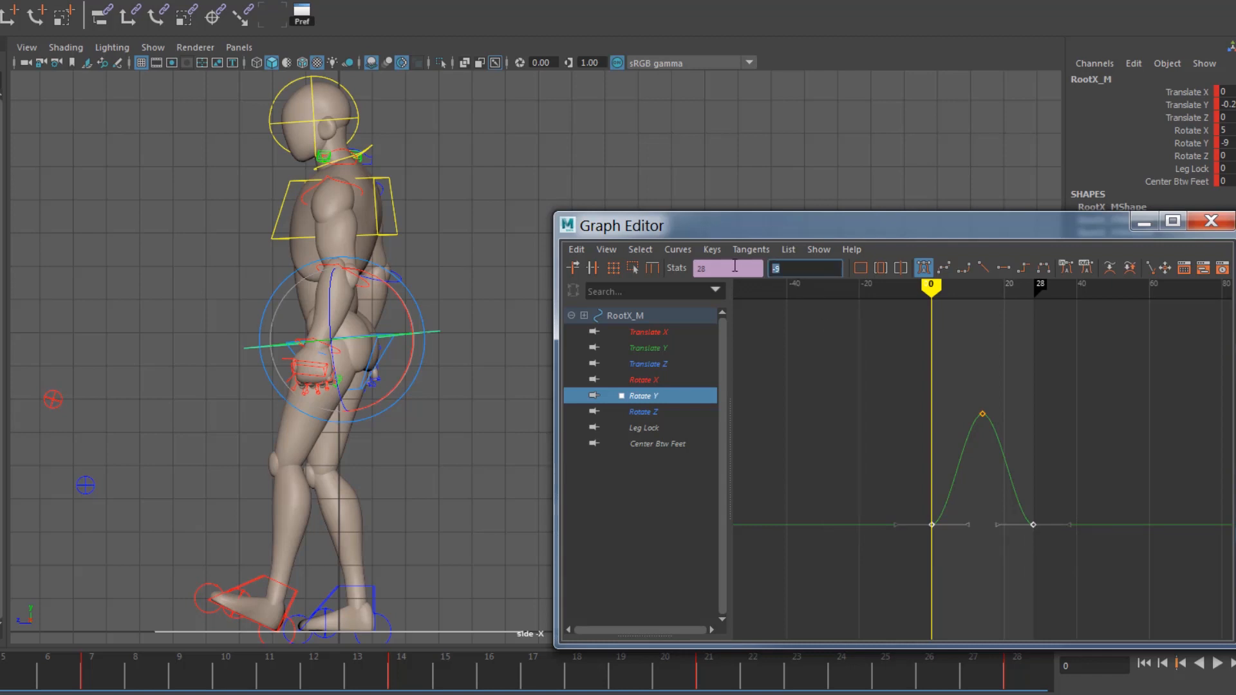
type("-7")
key("Return")
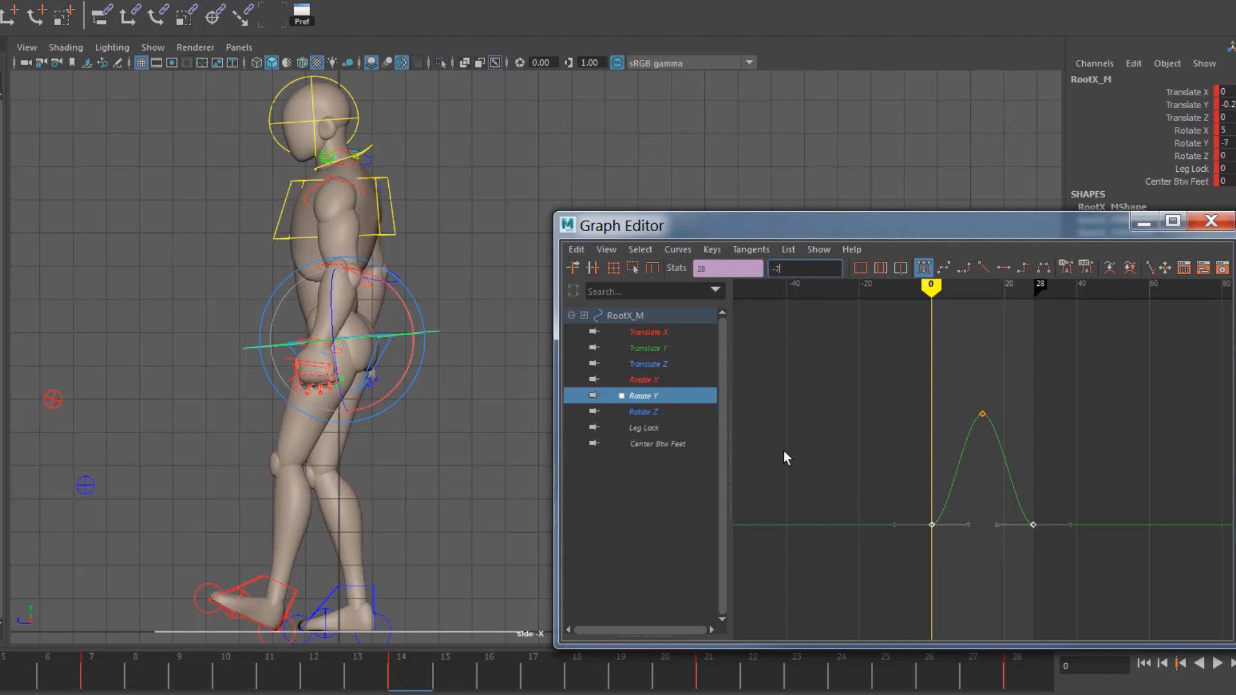
Step: Make RootX_M's Rotate Y curve repeat by setting both its pre-infinity and post-infinity to Cycle
left_click(678, 250)
left_click(882, 281)
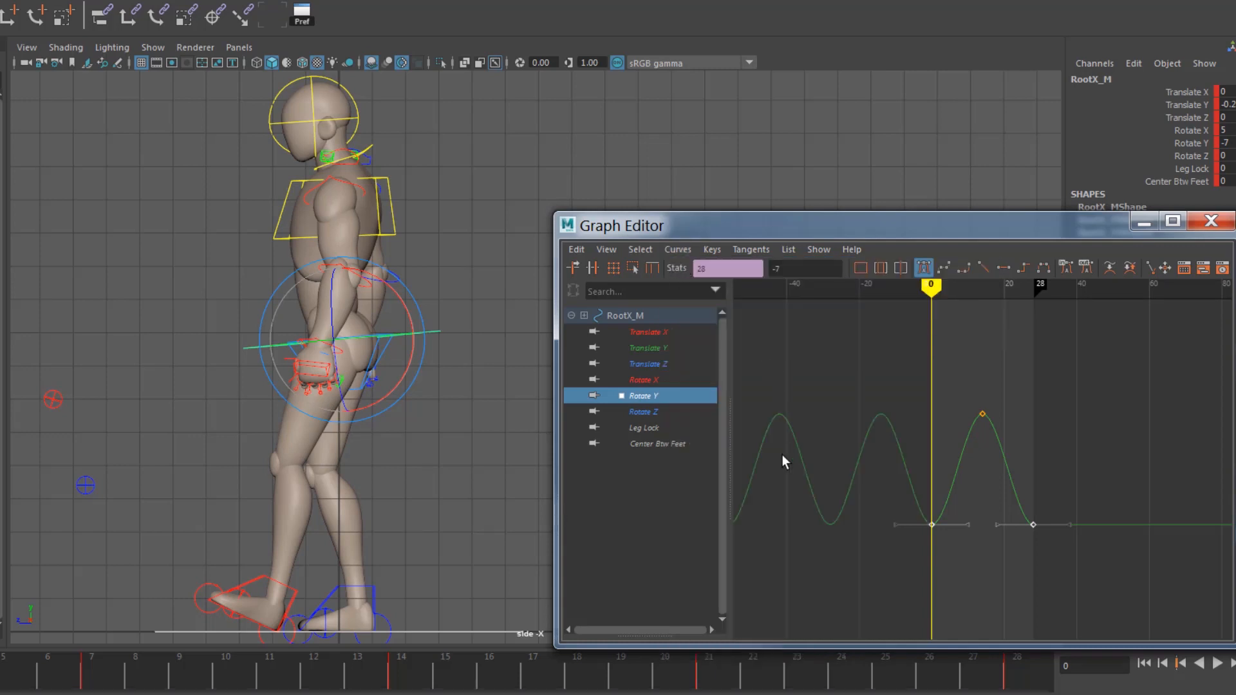
left_click(678, 249)
mouse_move(701, 295)
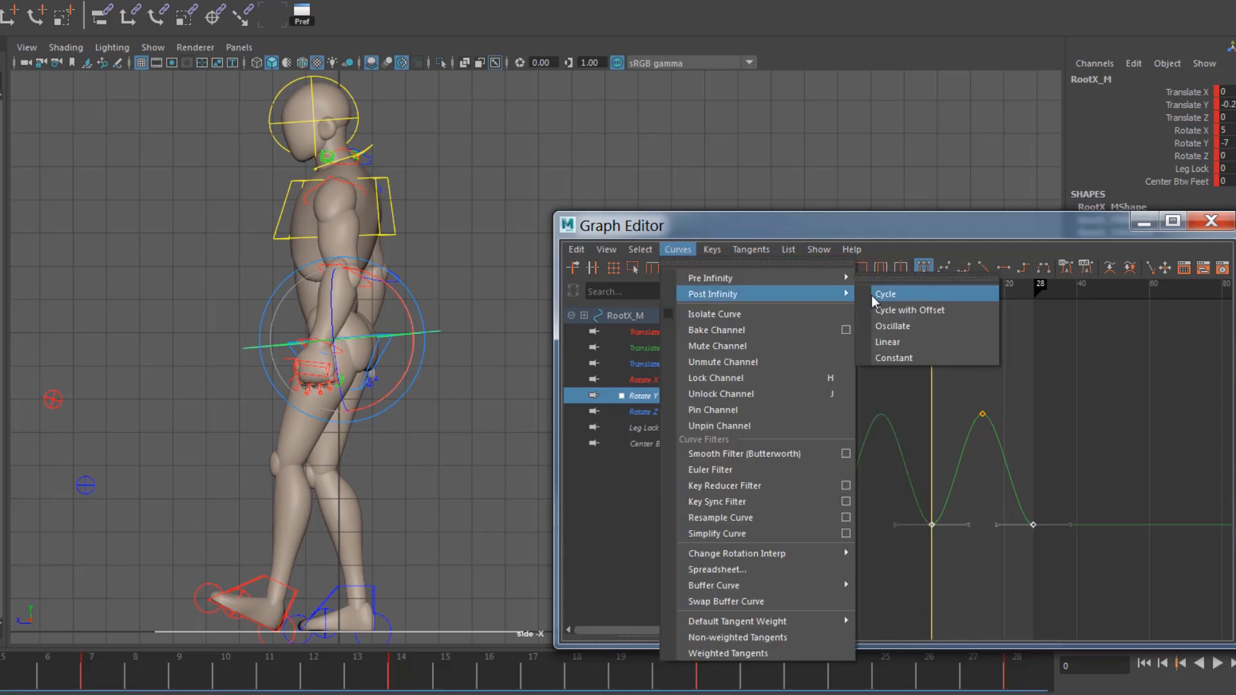
left_click(881, 295)
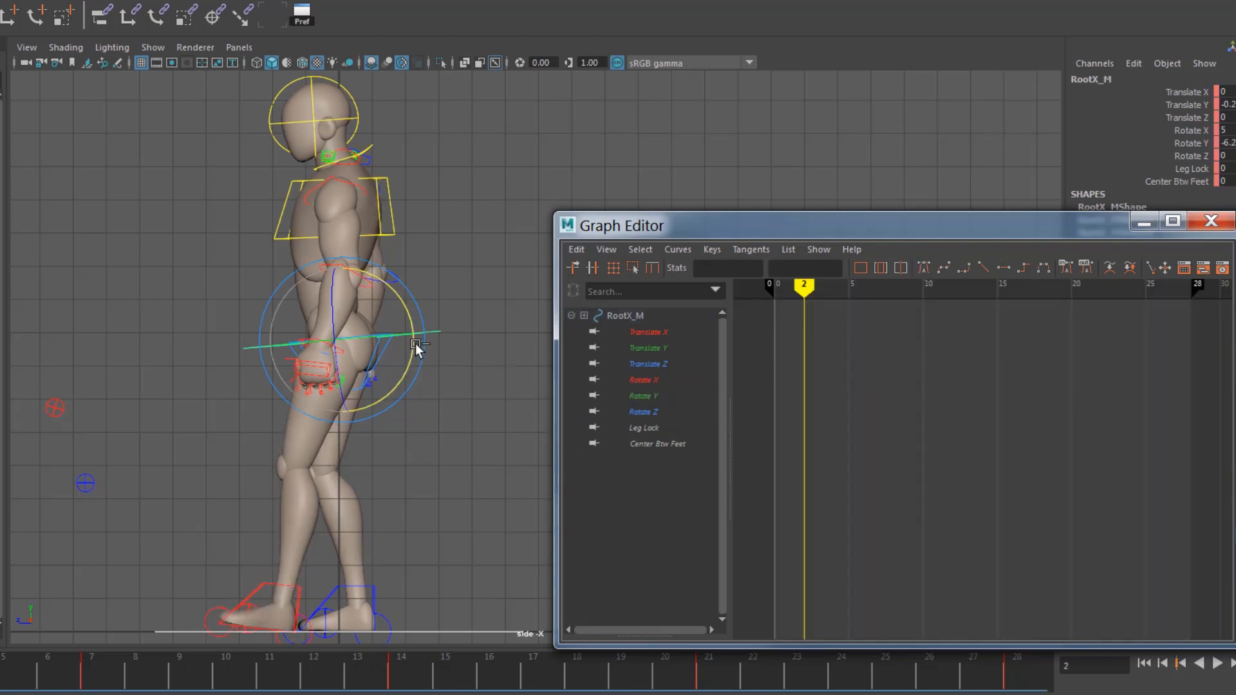
Step: Try rotating RootX_M freehand about its X axis at frame 2 and undo the rotation
mouse_move(414, 341)
left_mouse_down()
mouse_move(412, 361)
mouse_move(412, 340)
left_mouse_up()
key("ctrl+z")
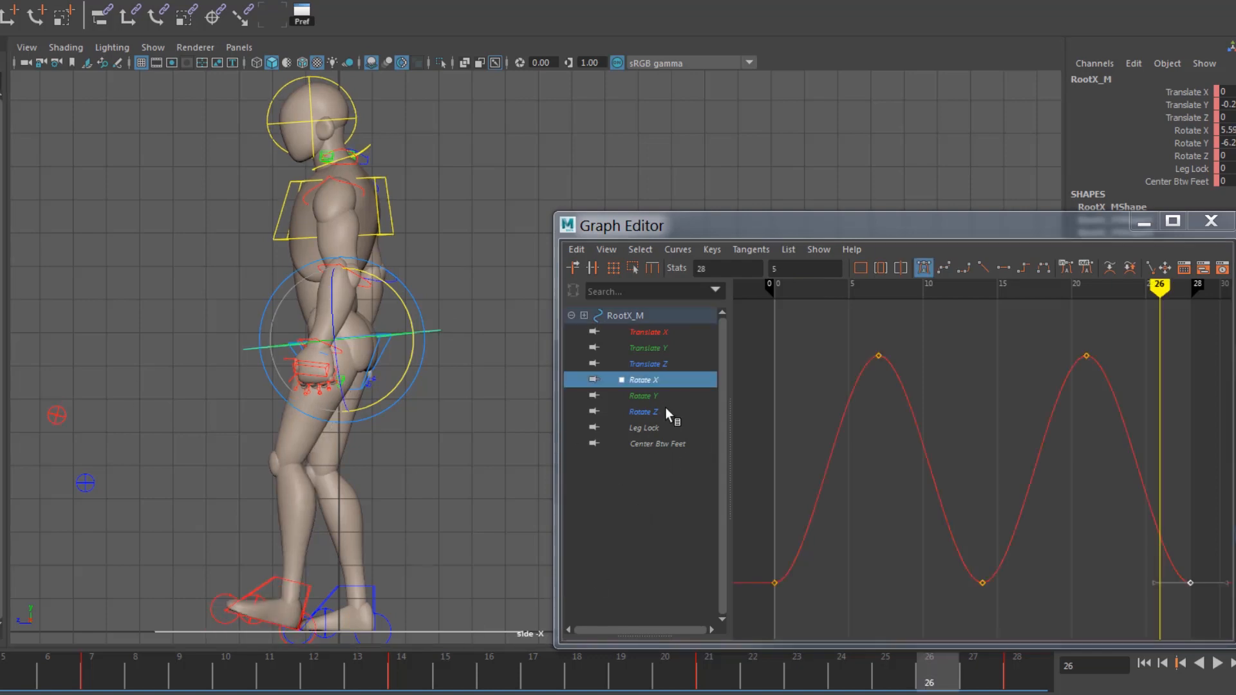
Step: Compare RootX_M's Rotate X curve with Translate Y, and set Rotate X's pre-infinity and post-infinity to Cycle
left_click(644, 348, "ctrl")
left_click(645, 380)
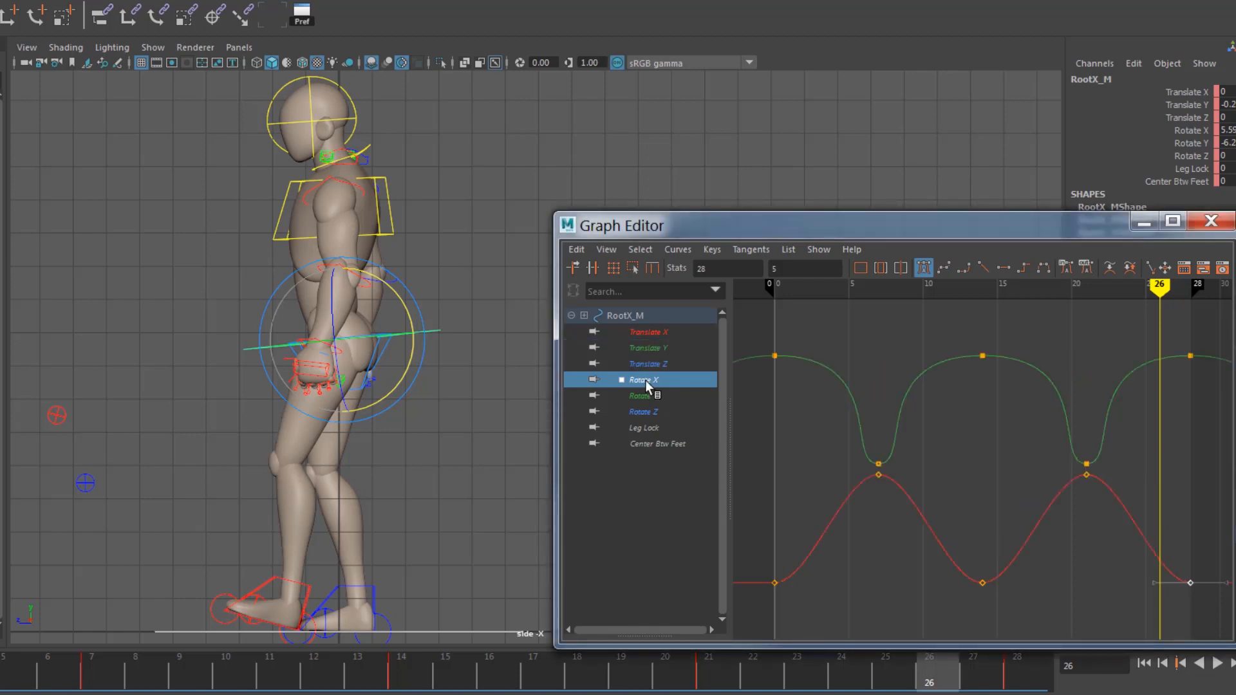
left_click(643, 249)
mouse_move(709, 276)
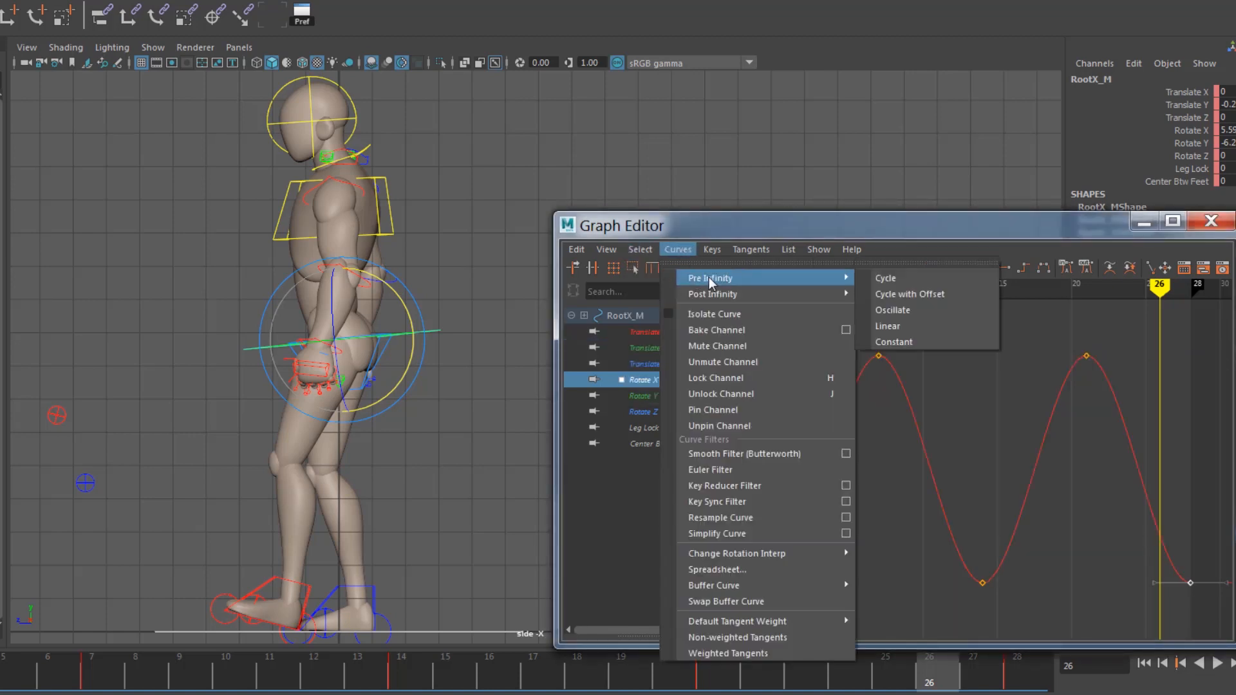
left_click(877, 276)
left_click(679, 251)
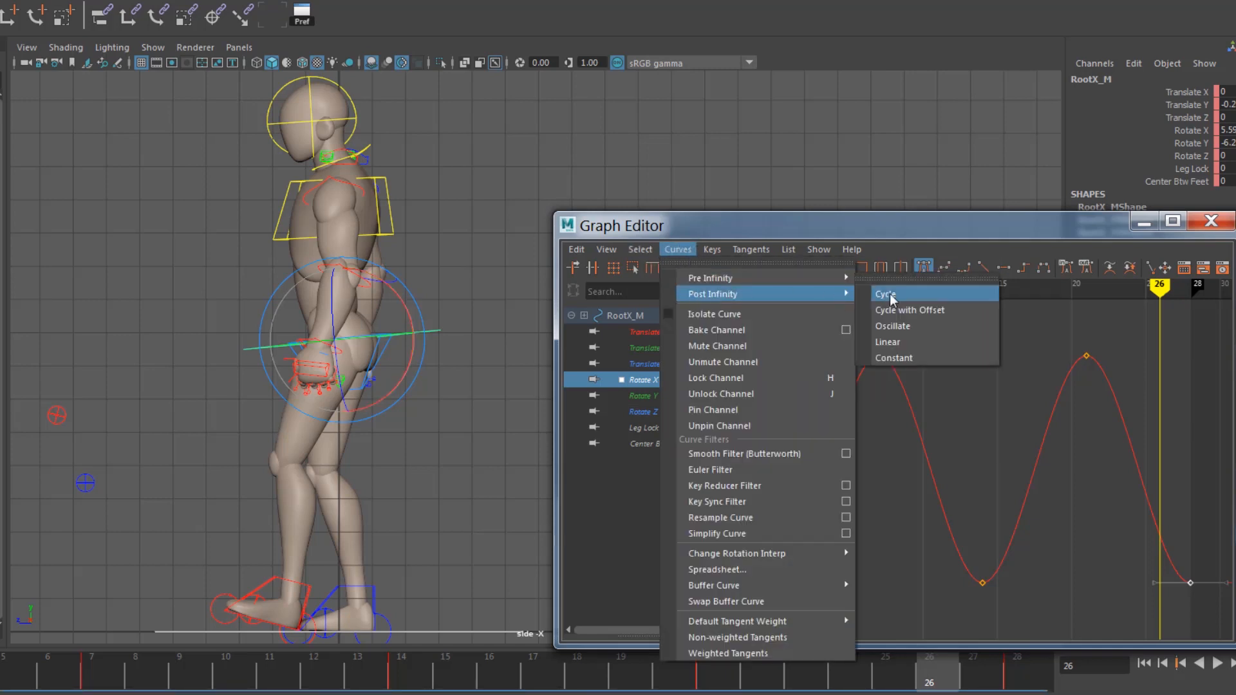
left_click(887, 292)
Step: Shift all of RootX_M's Rotate X keys 4 frames earlier against the Translate Y curve and move the current time to frame -4
left_click(647, 346, "ctrl")
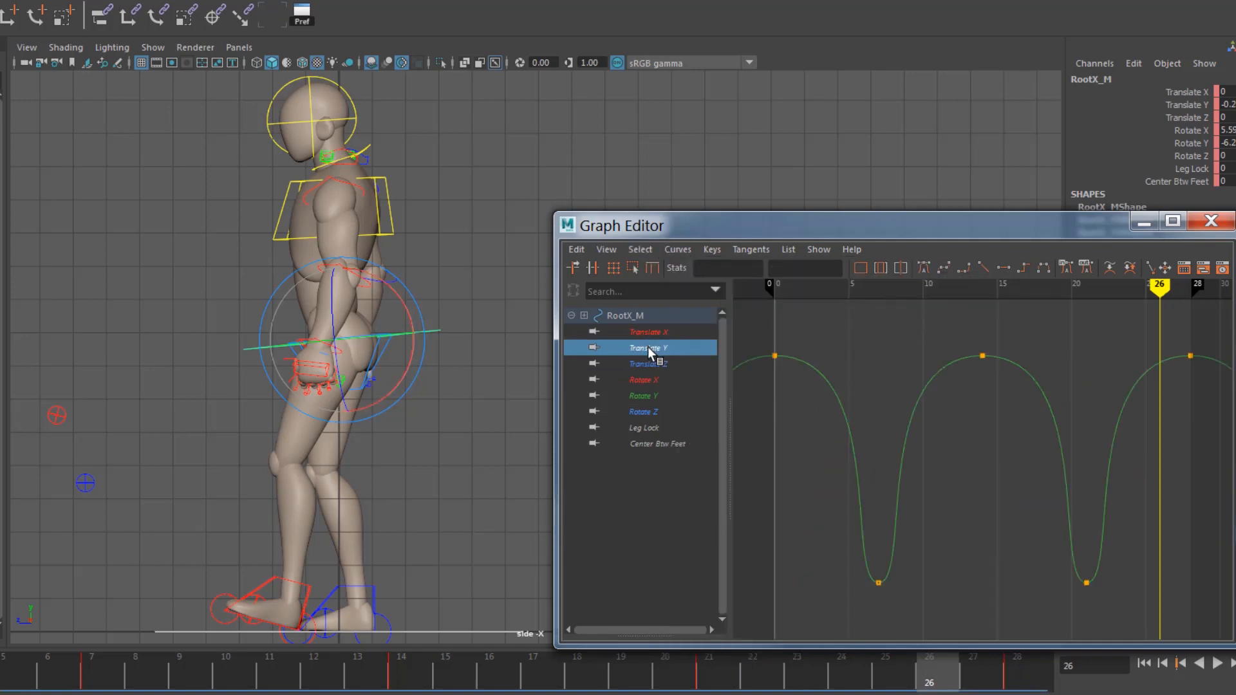
key("f")
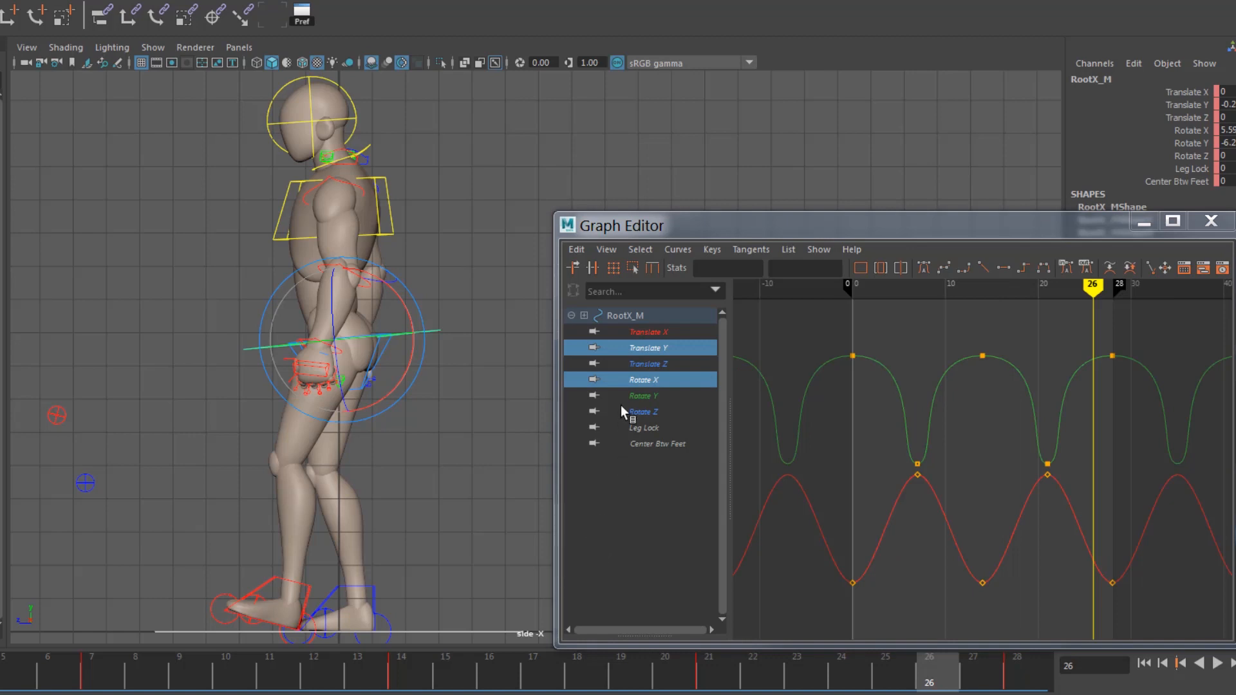
left_click(638, 380)
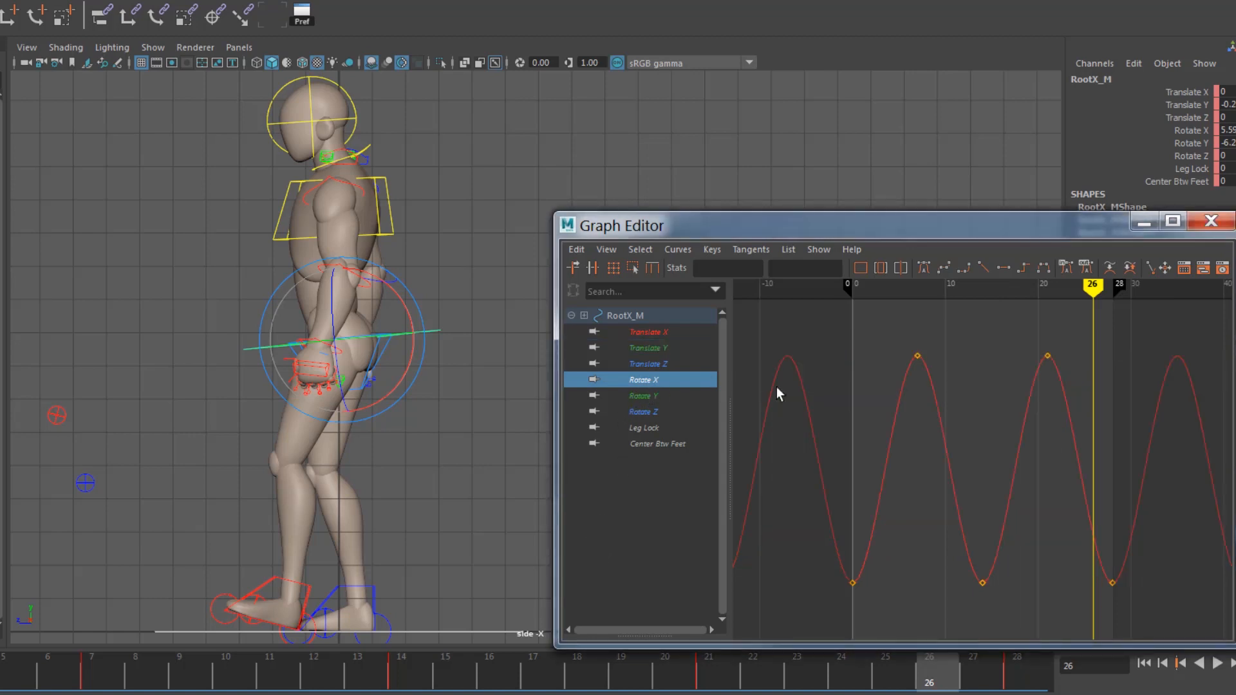
scroll(819, 407, "down", 3)
left_click_drag(1092, 537, 895, 410)
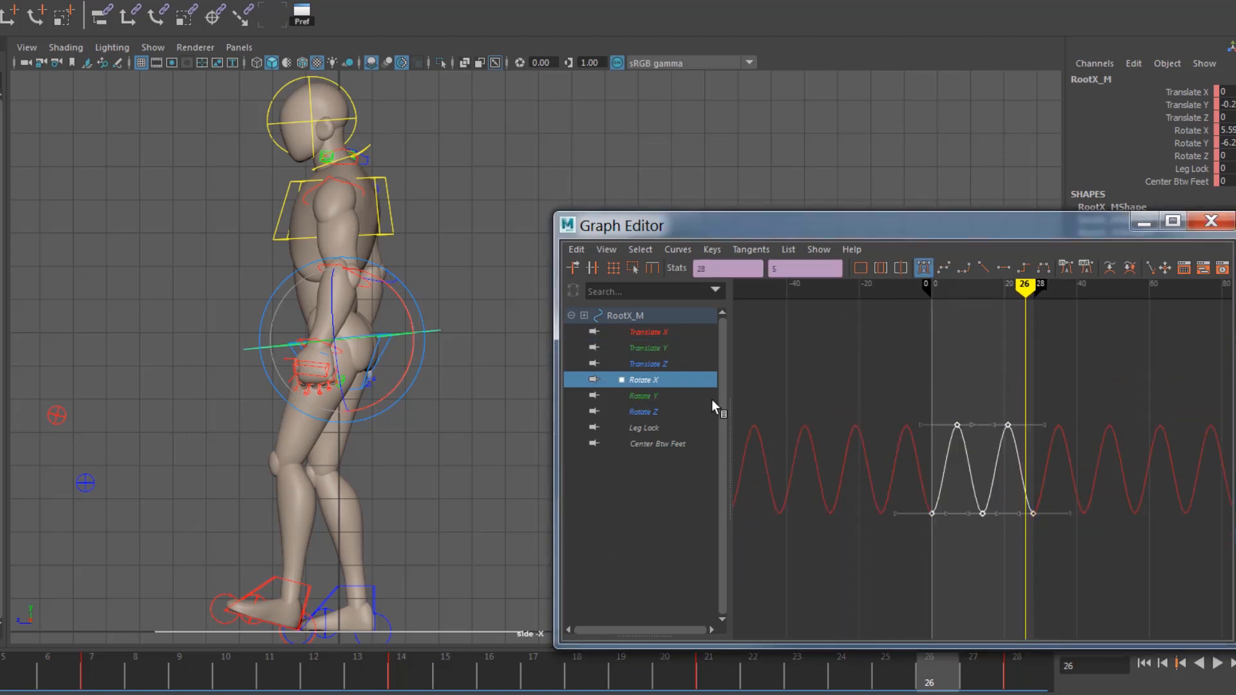
left_click(642, 351, "ctrl")
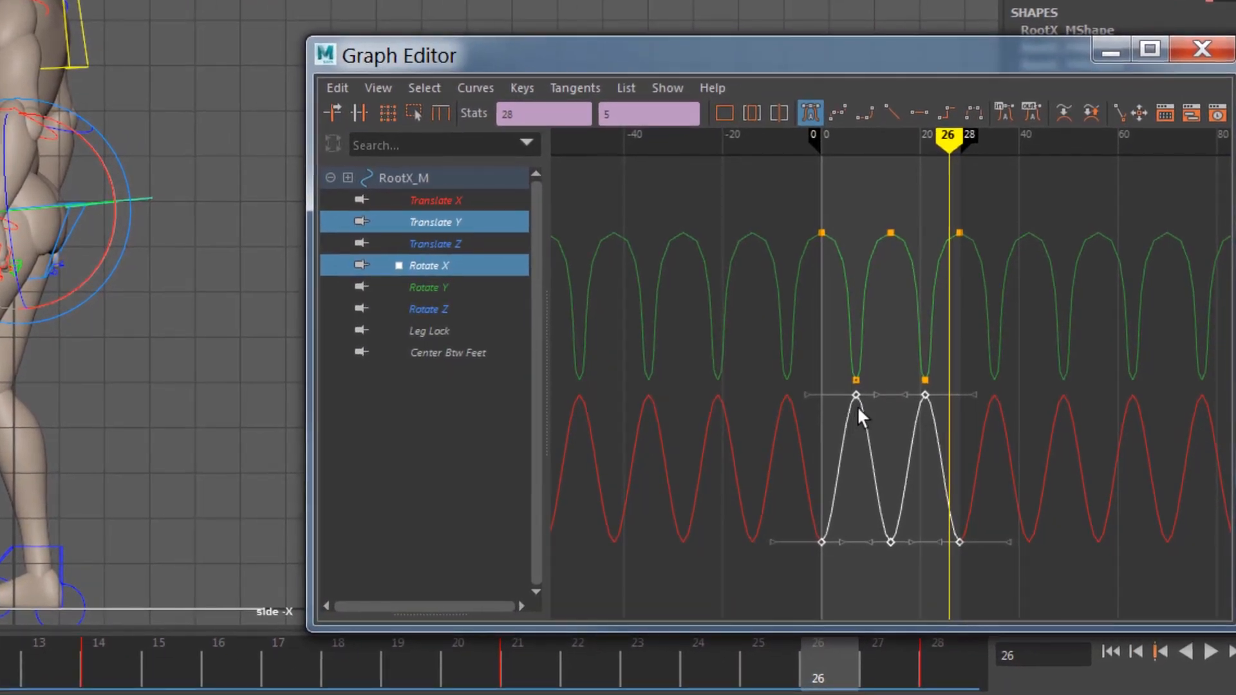
middle_click_drag(860, 400, 835, 399, "shift")
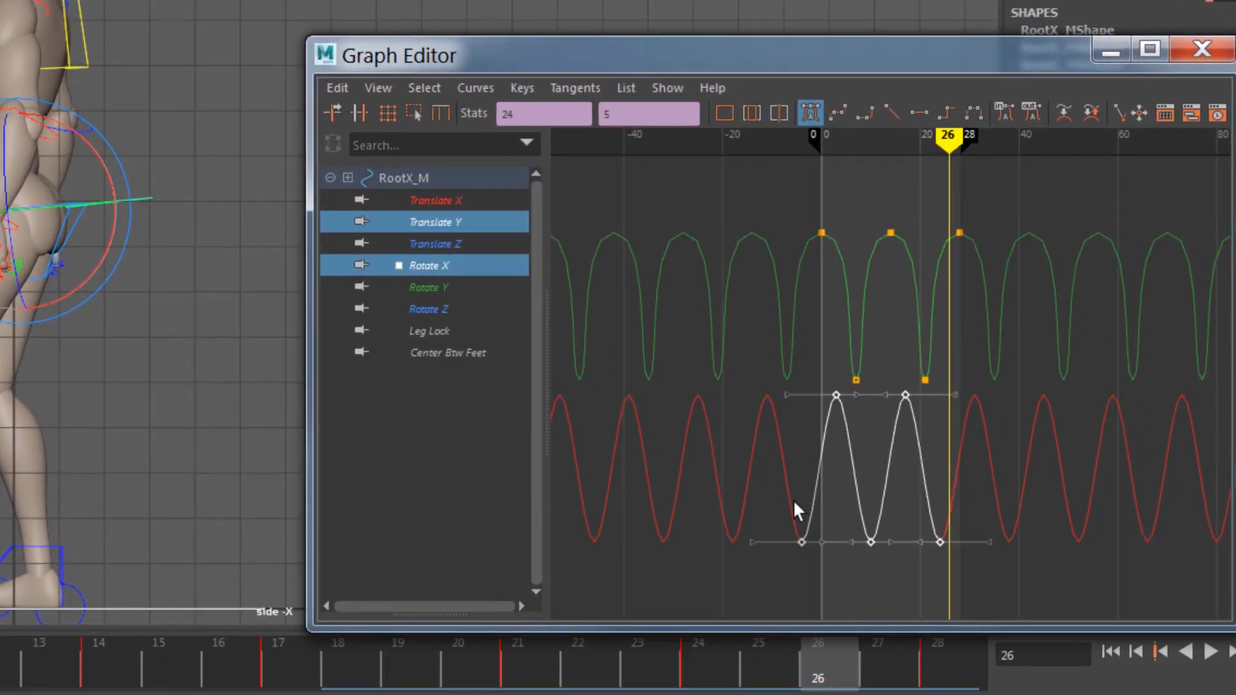
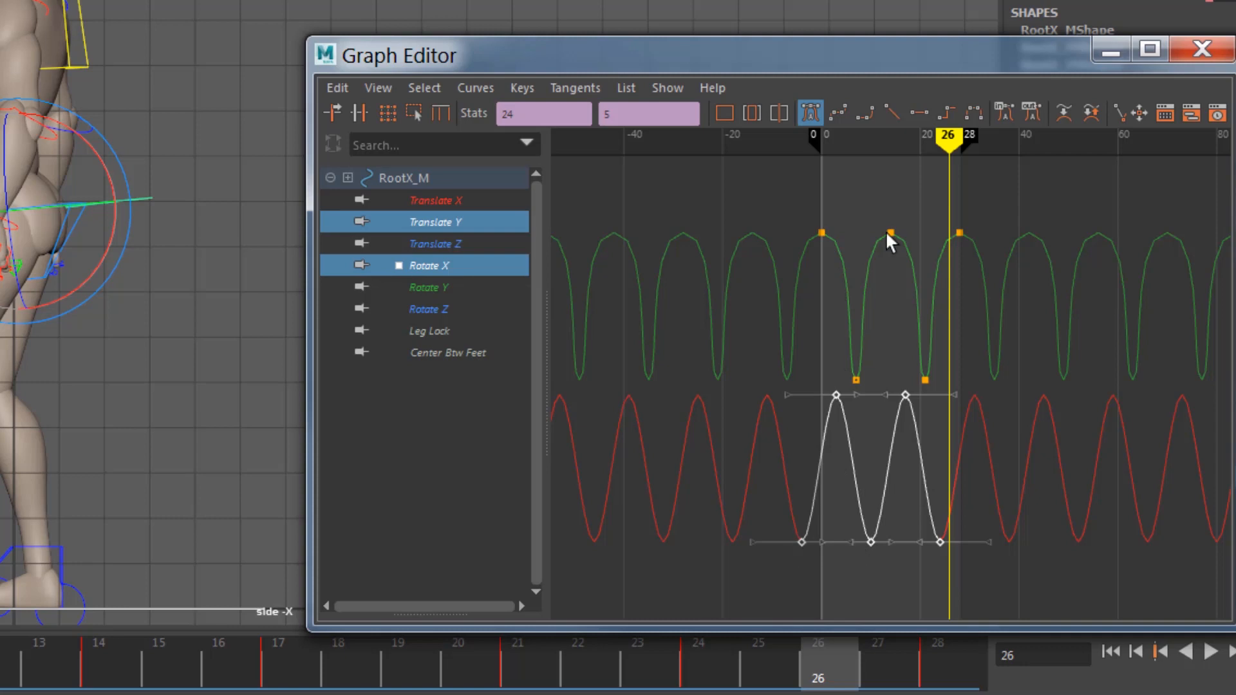
left_click_drag(948, 140, 801, 141)
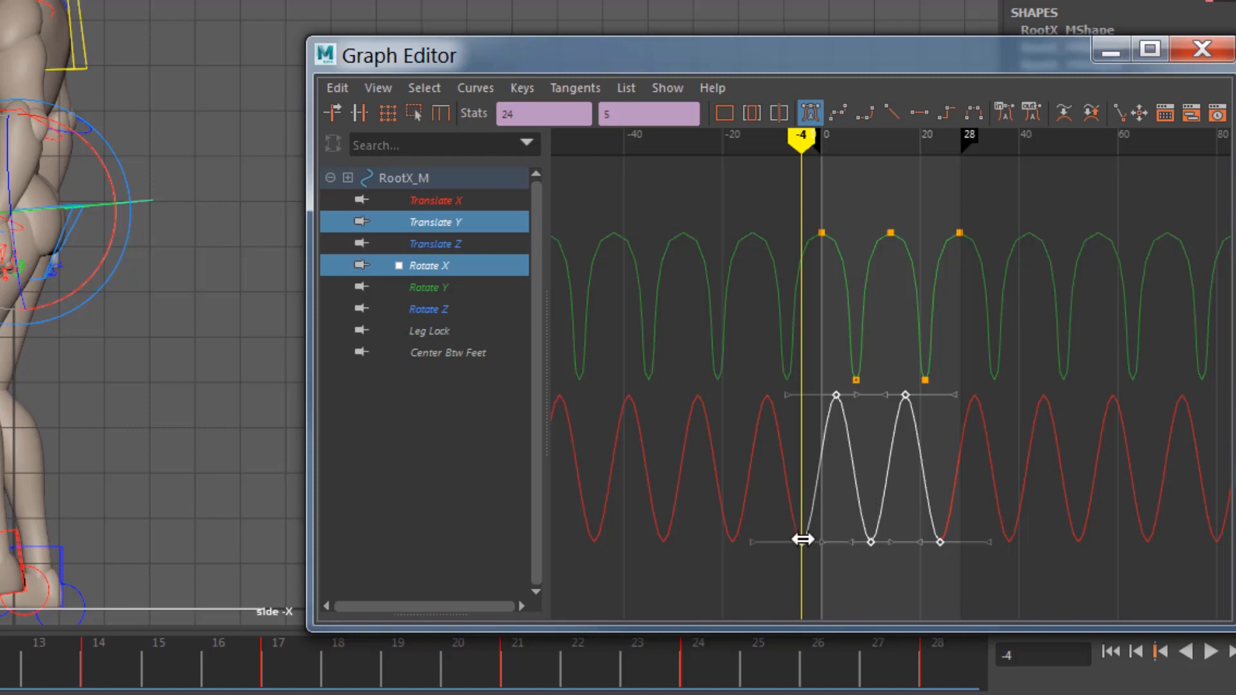
Step: Play the walk cycle from frame 0 to check the offset forward lean
left_click_drag(802, 539, 804, 539)
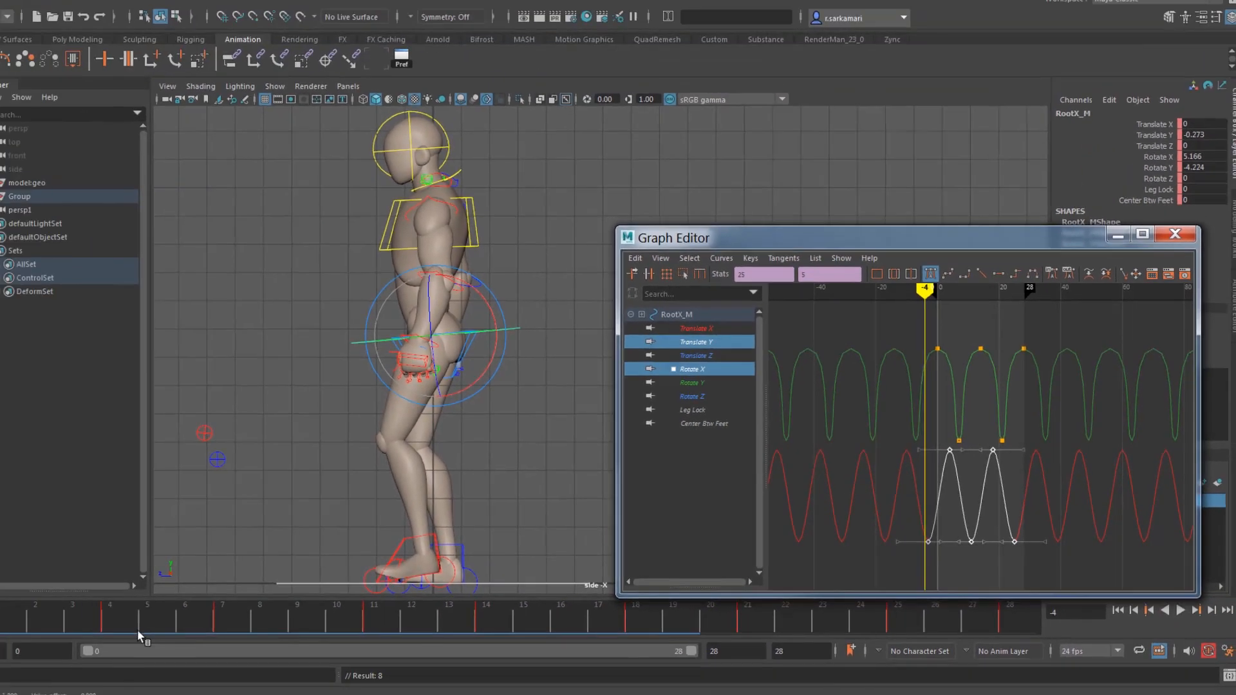
left_click(29, 615)
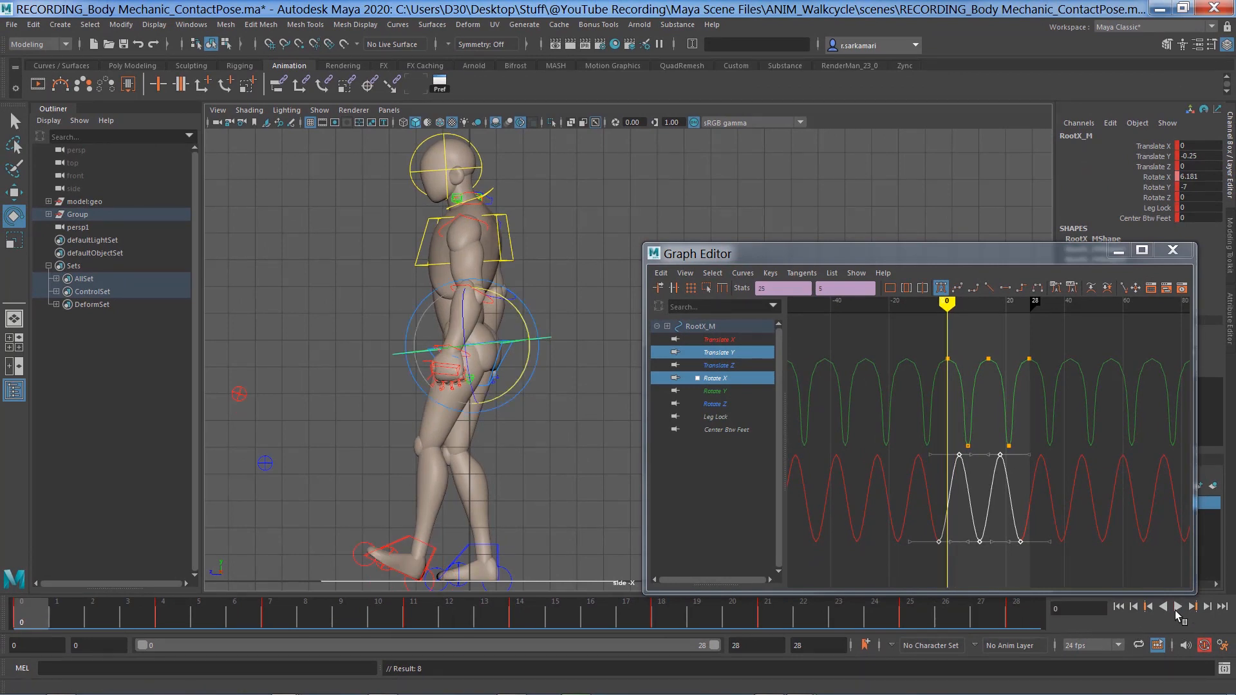
left_click(1178, 607)
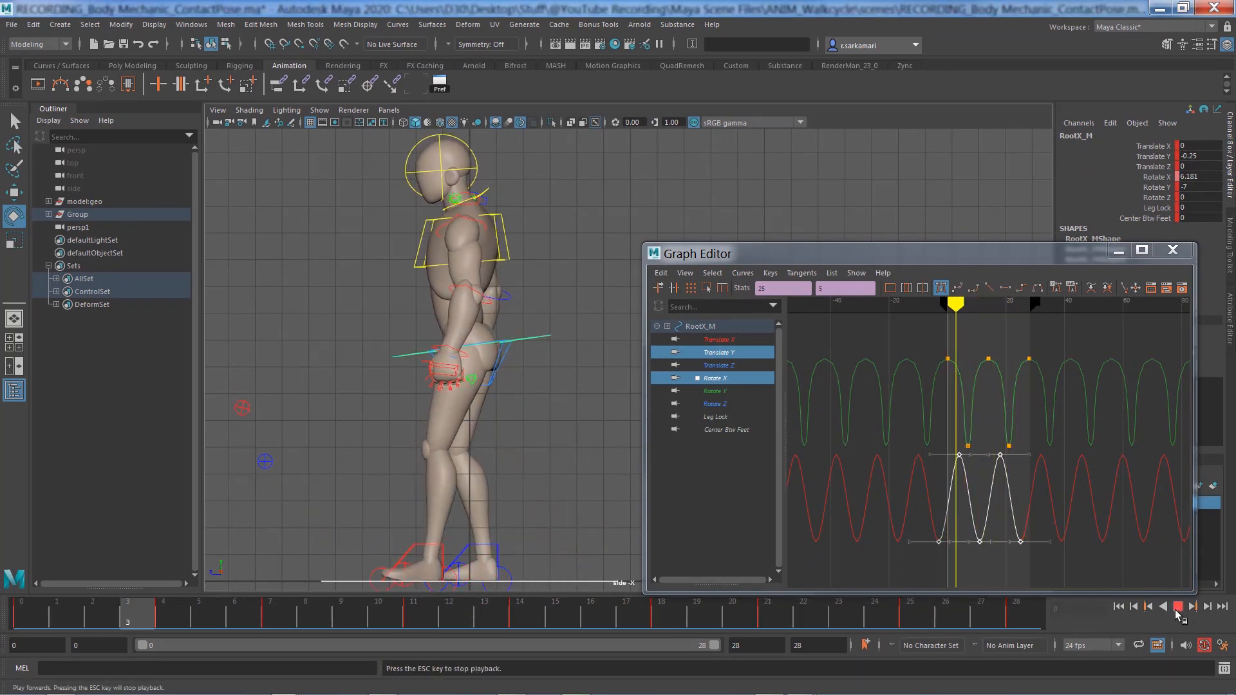
left_click(1177, 607)
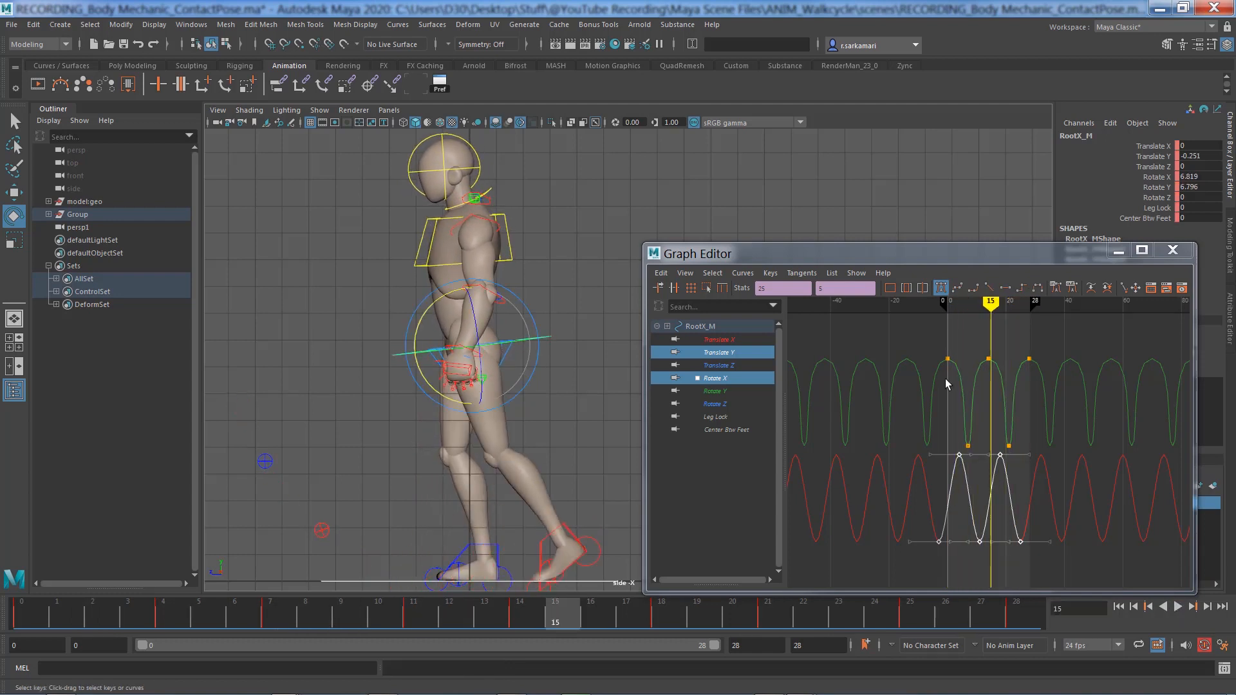
Step: Isolate RootX_M's Rotate X curve and set its three lower keys to a value of 4
left_click_drag(932, 344, 1046, 376)
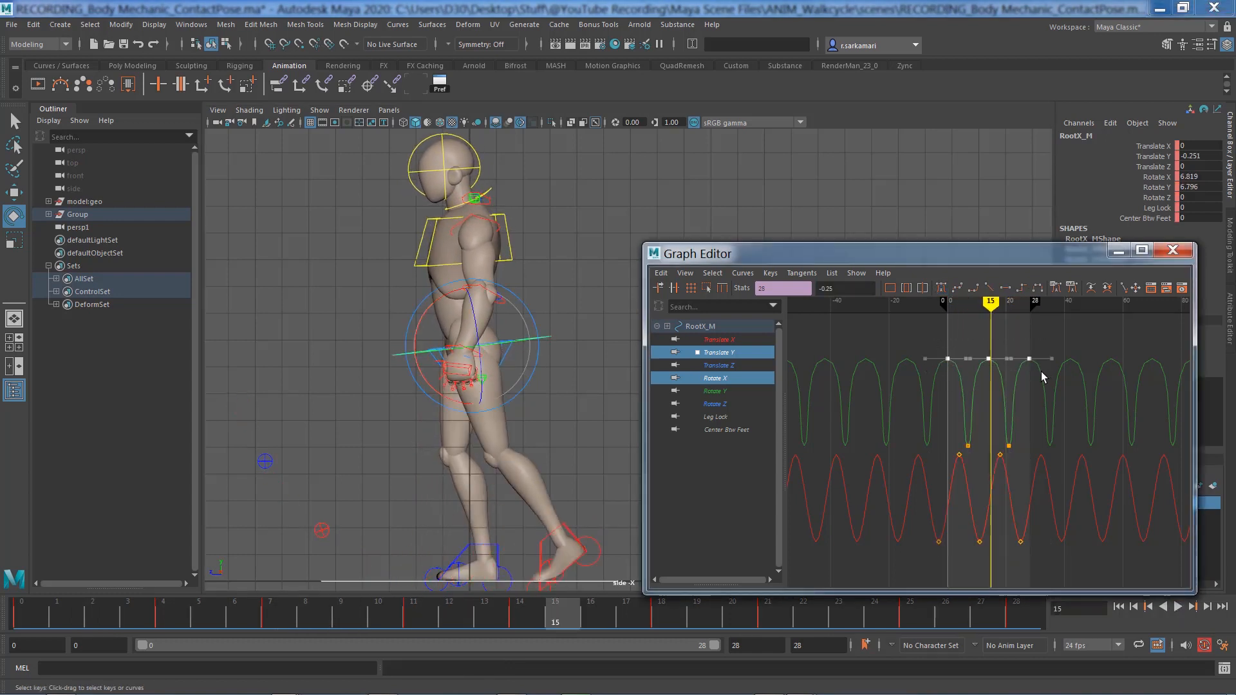
left_click(713, 379)
left_click_drag(932, 426, 1028, 469)
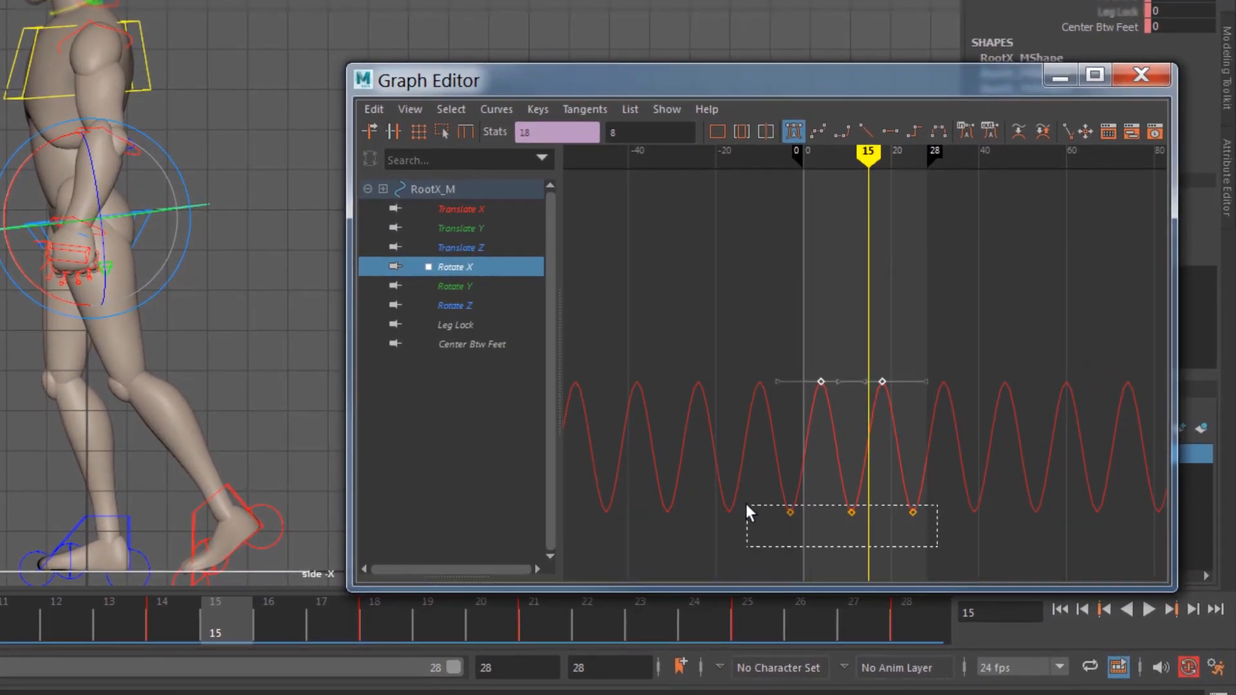
left_click_drag(746, 504, 746, 506)
double_click(629, 131)
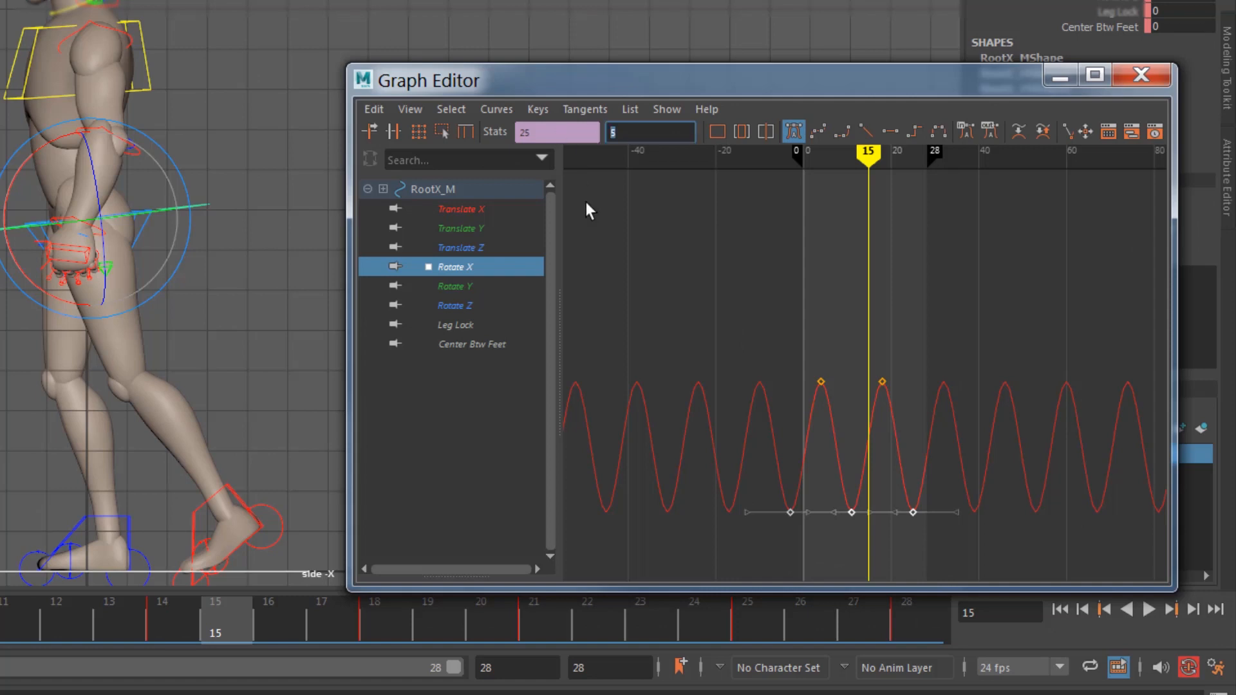
type("4")
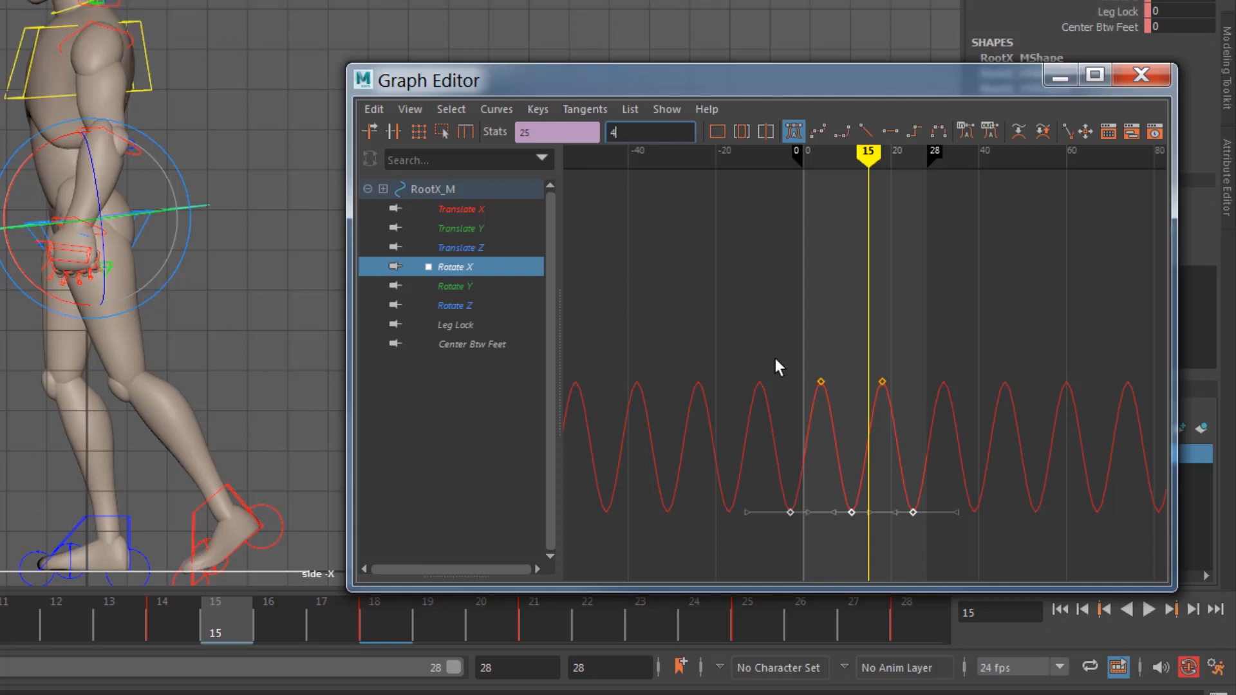
Step: Set the two upper keys of RootX_M's Rotate X curve to 6 and play back the softened lean
left_click_drag(781, 350, 945, 426)
key("BackSpace")
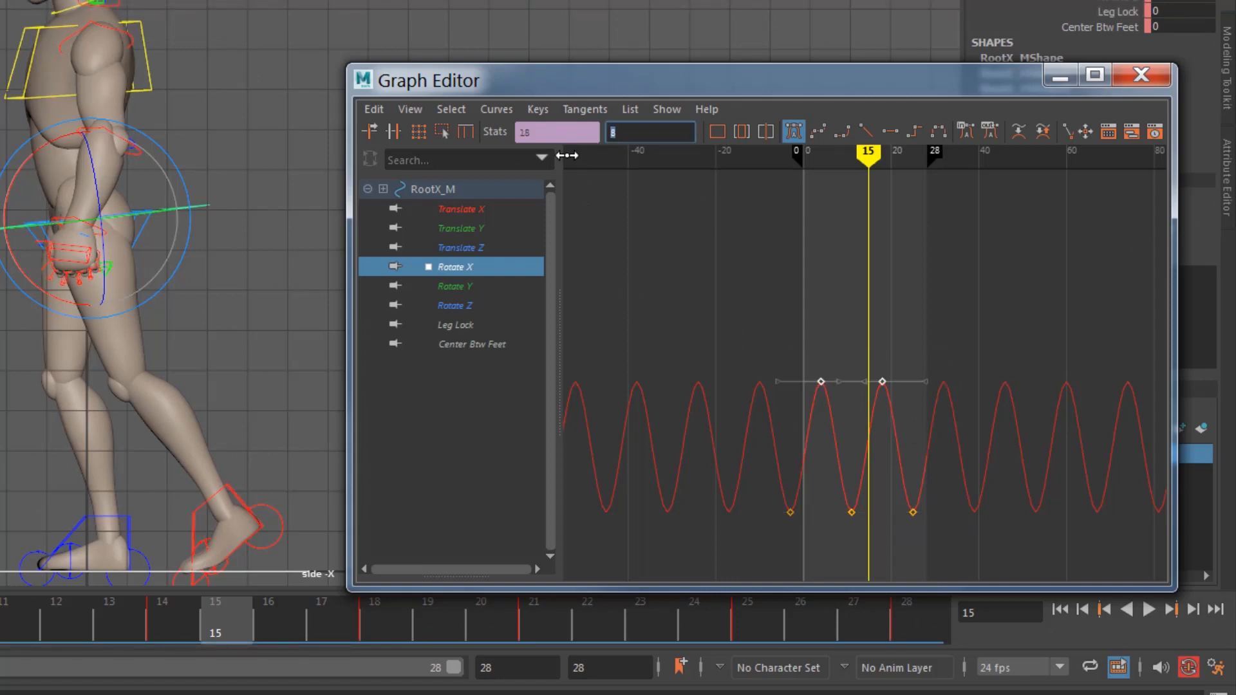
type("6")
key("Return")
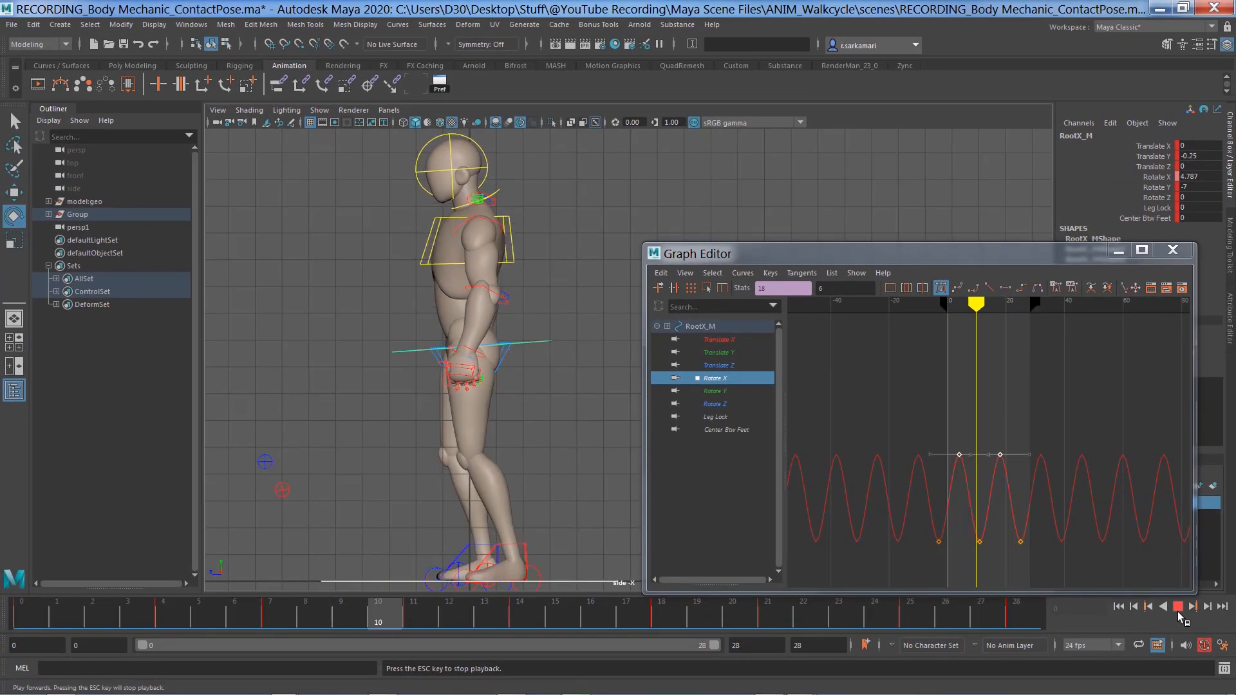
left_click(1178, 607)
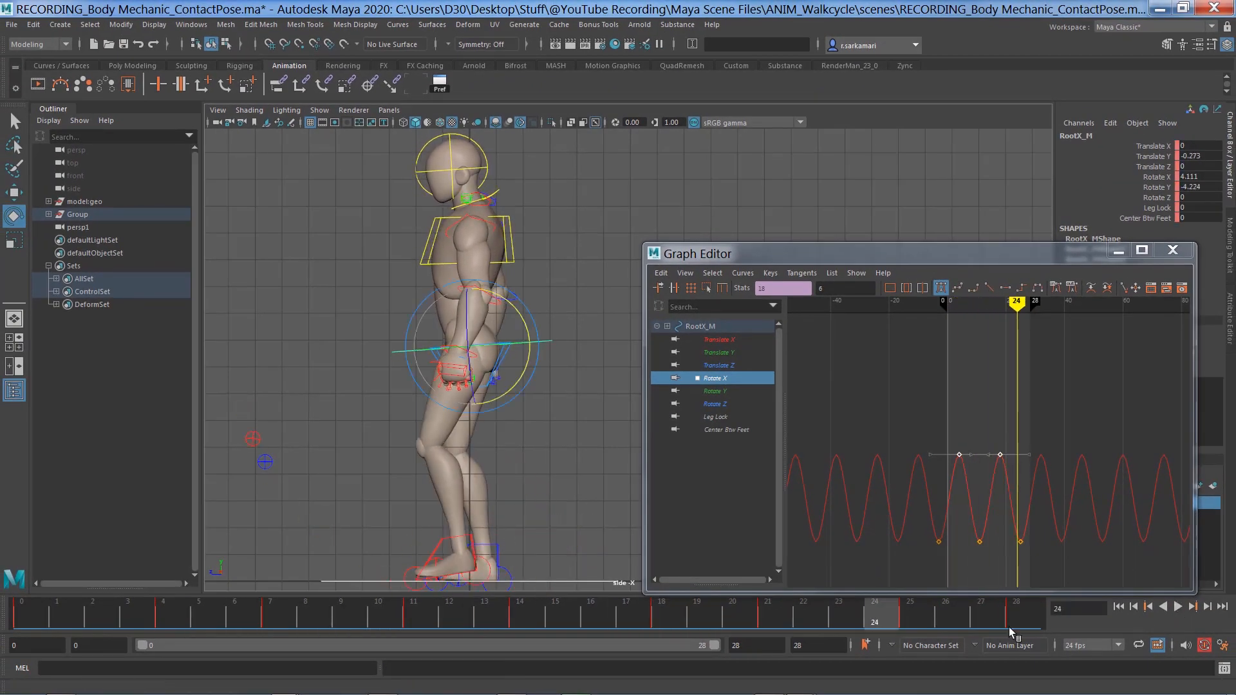
Step: Play the cycle with the playback range ending at frame 27, and set the range end back to 28
double_click(759, 646)
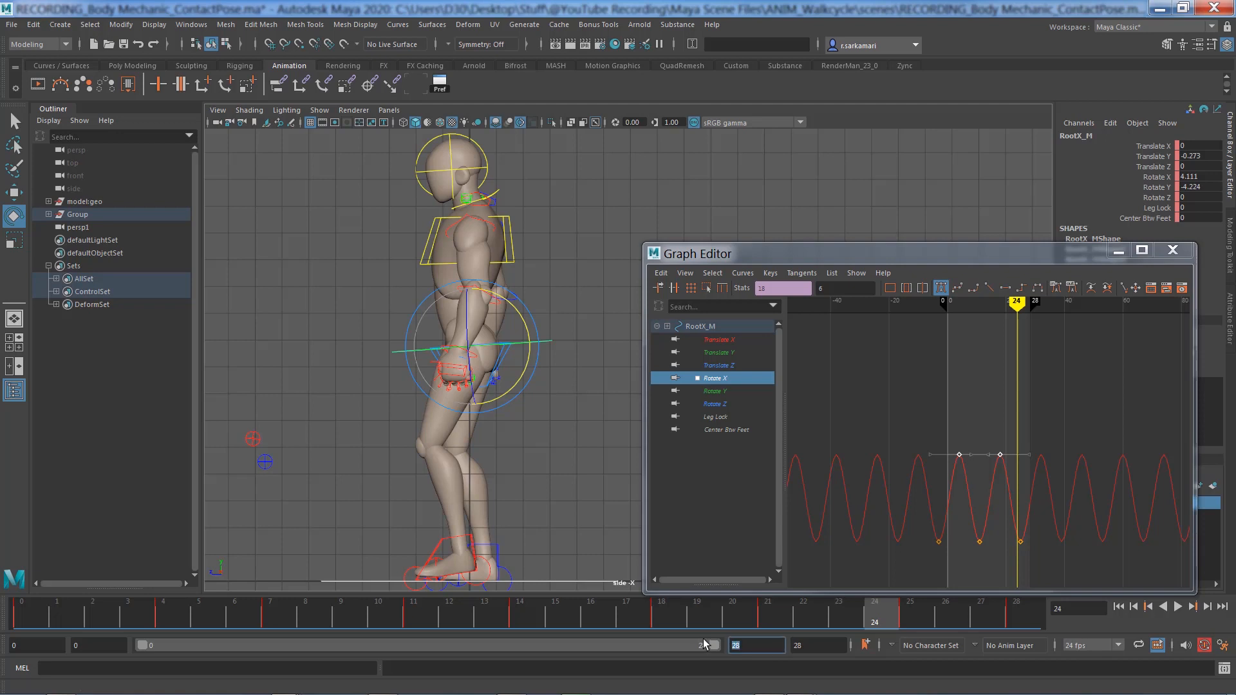
type("2")
key("Return")
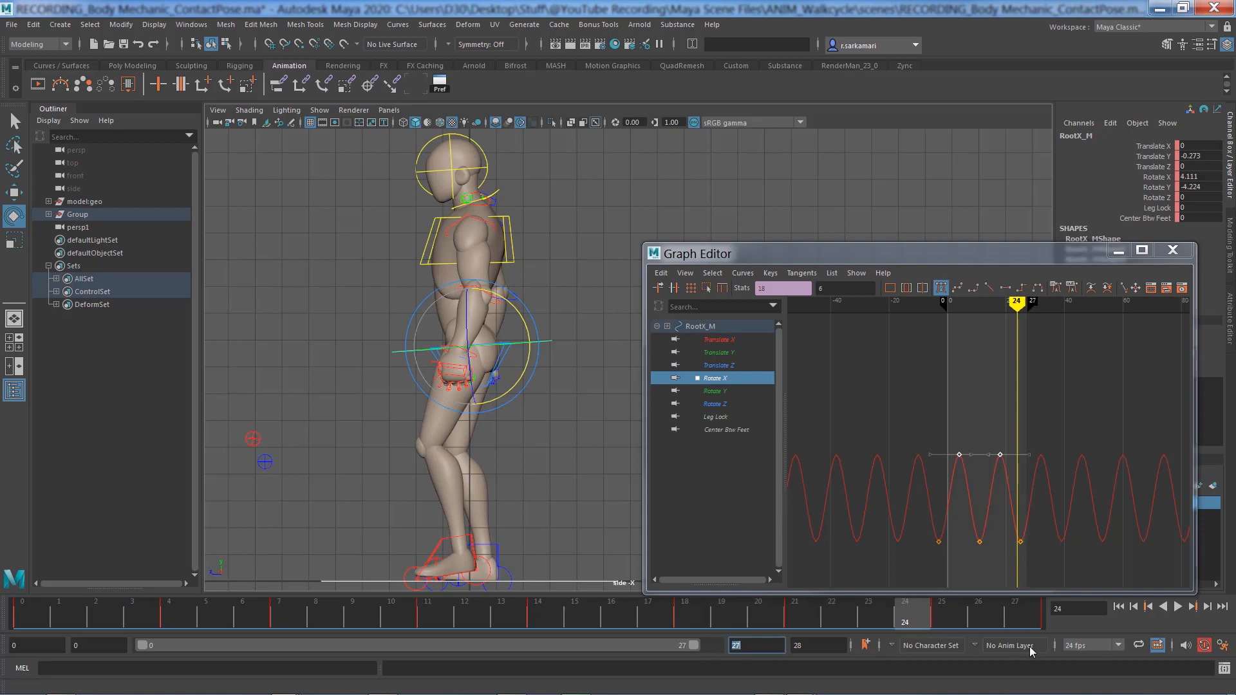
left_click(1118, 607)
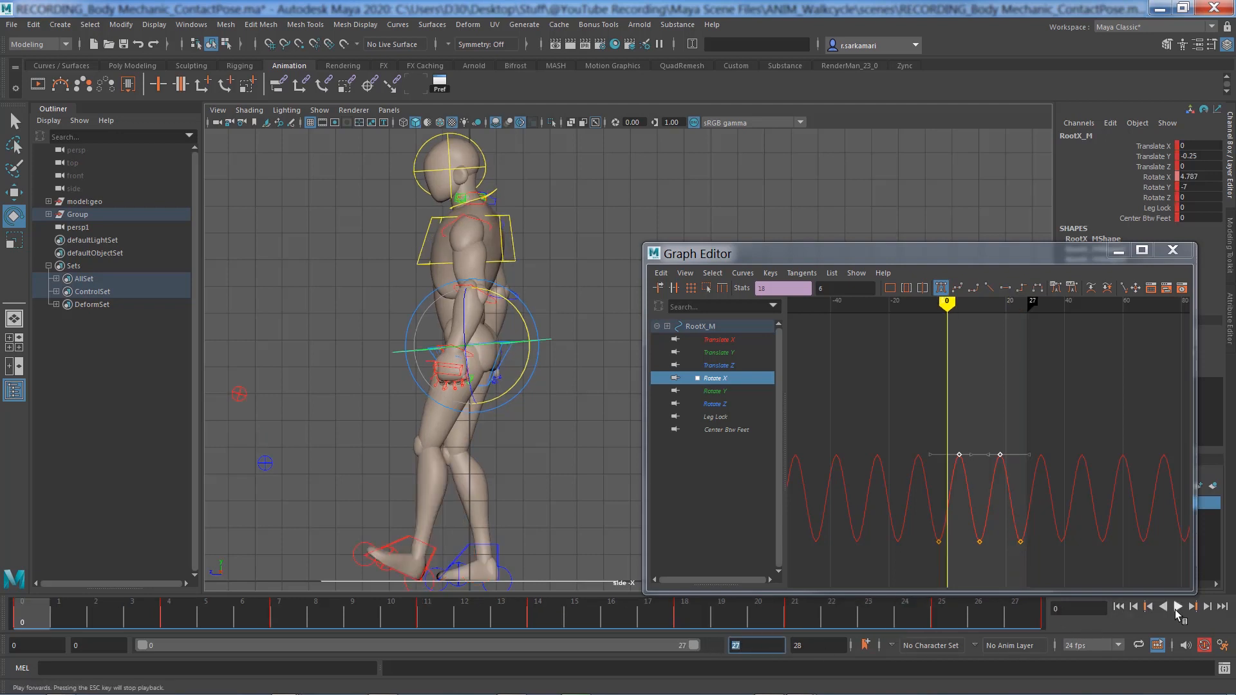
left_click(1176, 609)
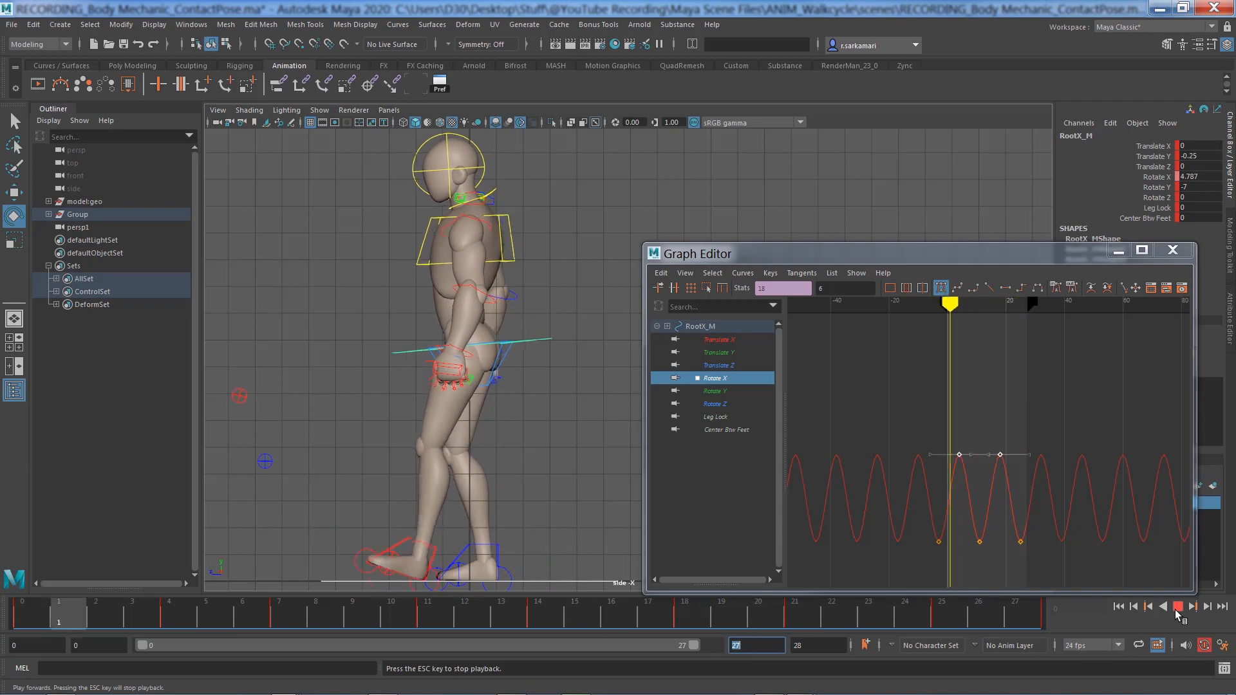
left_click(1177, 607)
left_click(1118, 607)
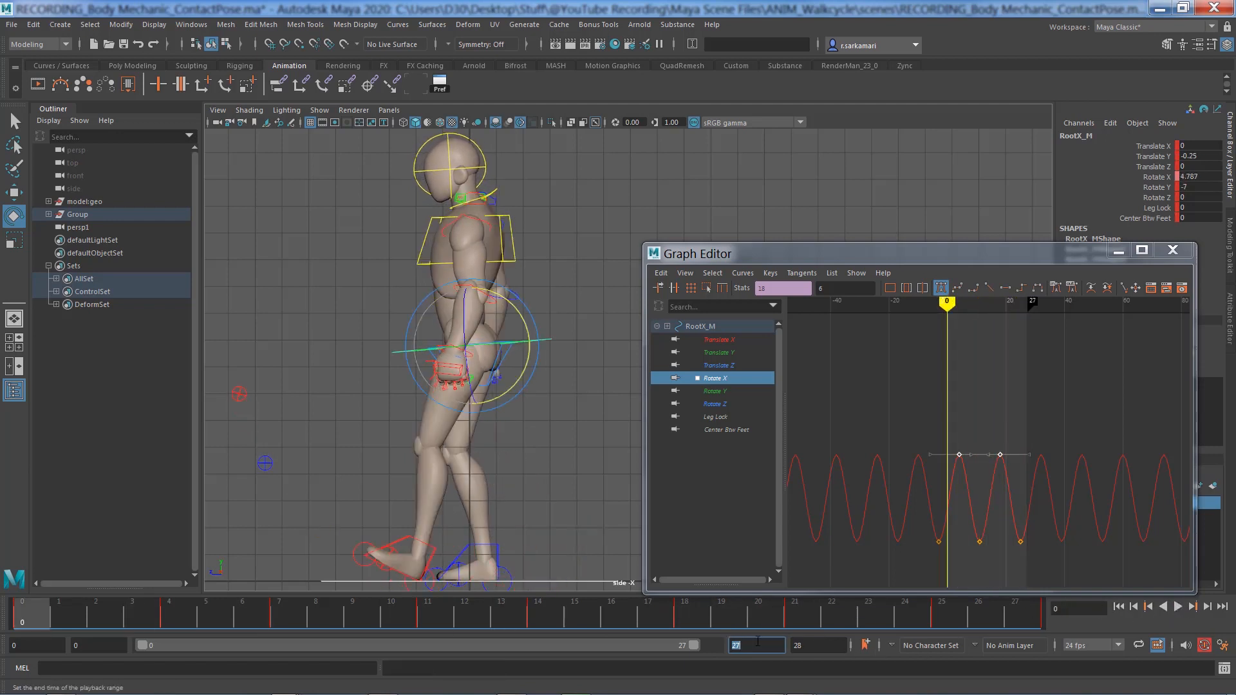
type("28")
key("Return")
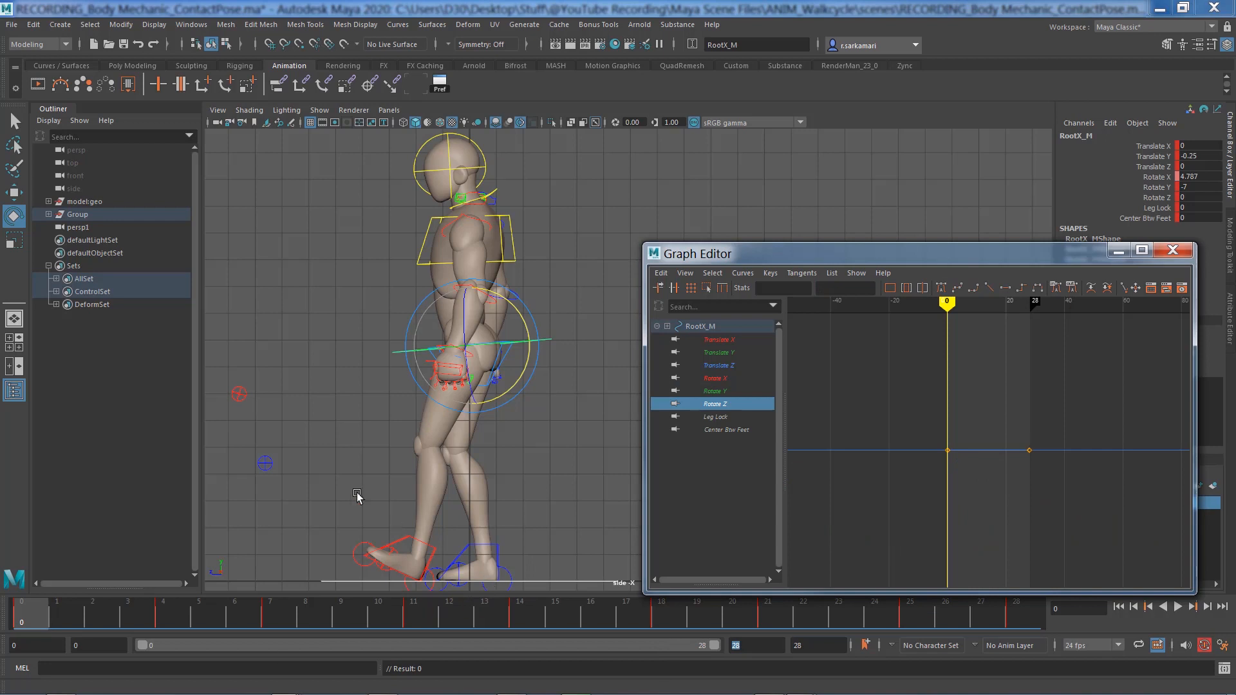
Step: Play the walk cycle in the perspective view with NURBS curves hidden, and show the curves again
left_click(365, 452)
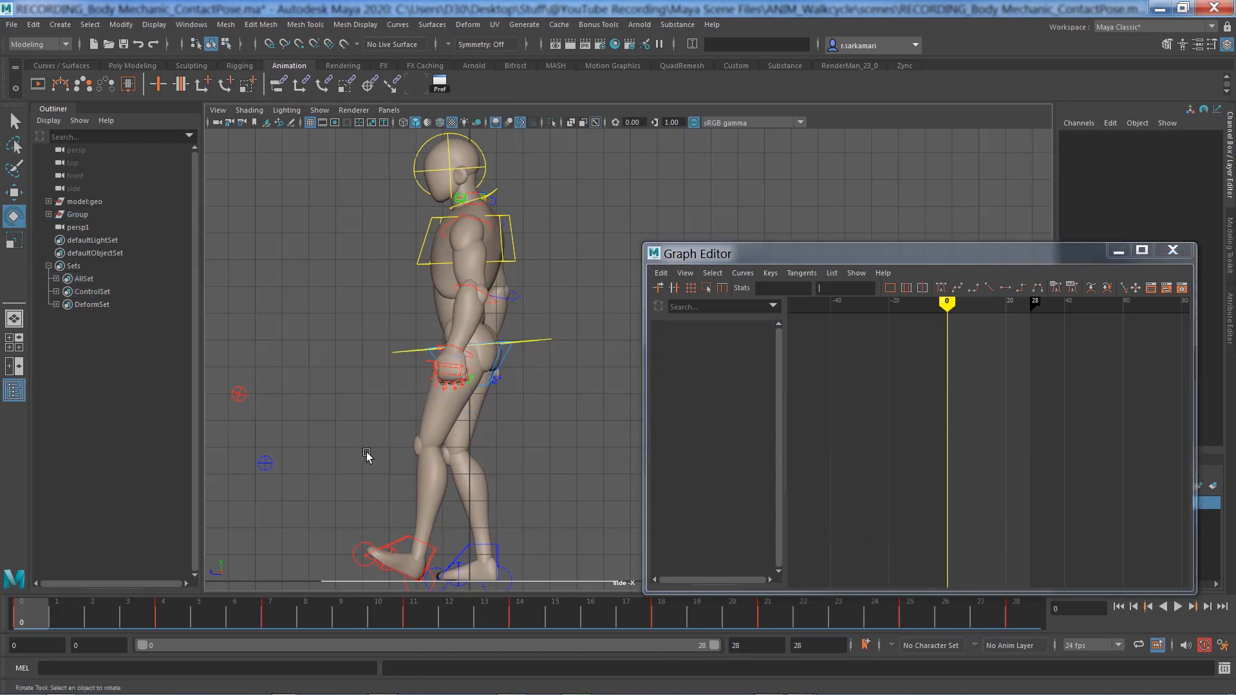
key("space")
left_click_drag(370, 454, 394, 462)
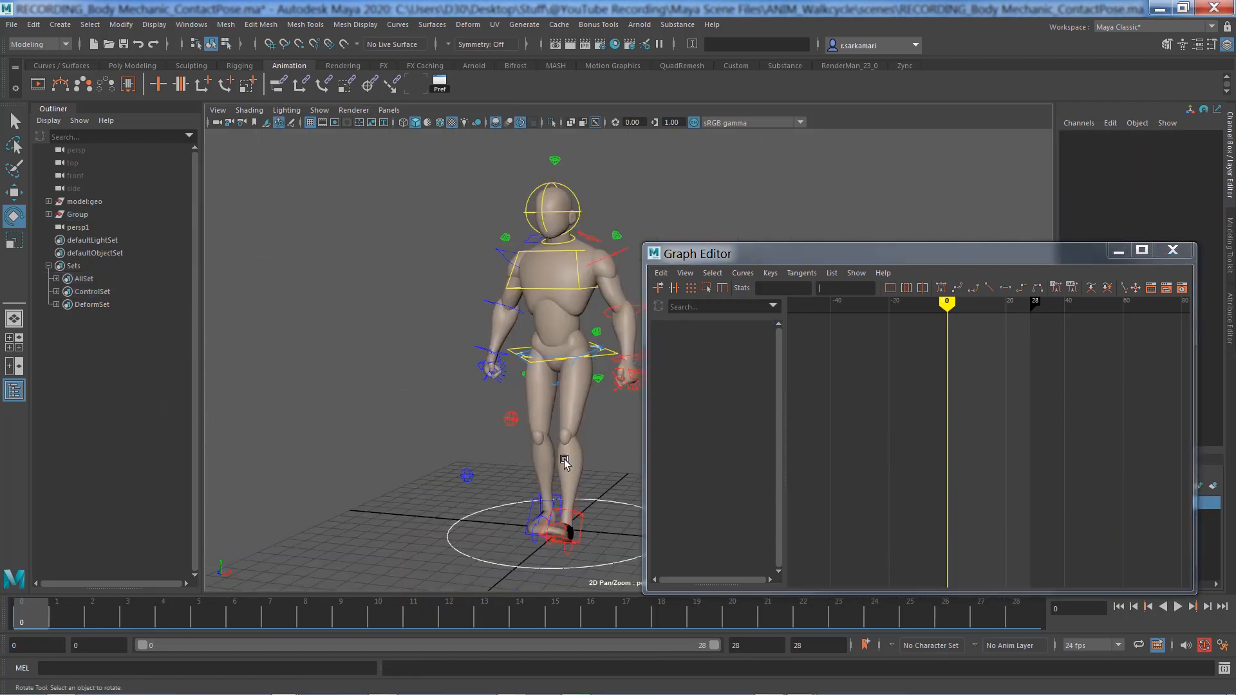
left_click(1118, 251)
left_click(323, 115)
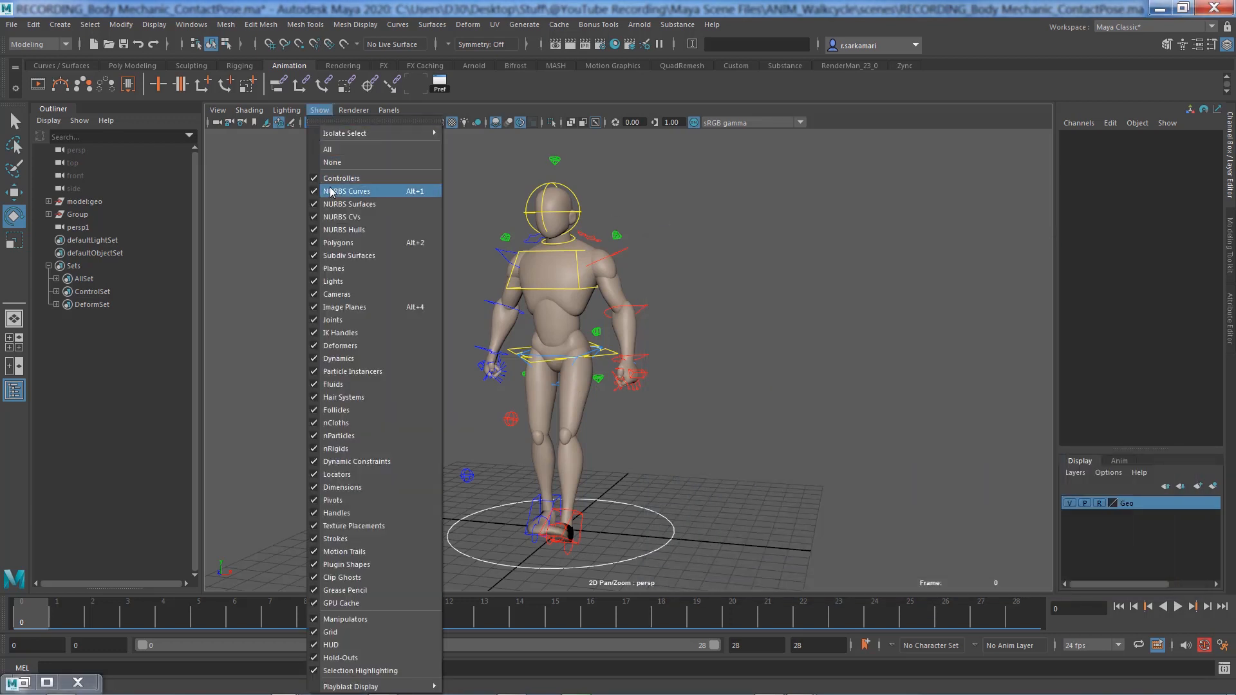
left_click(341, 191)
left_click(1178, 607)
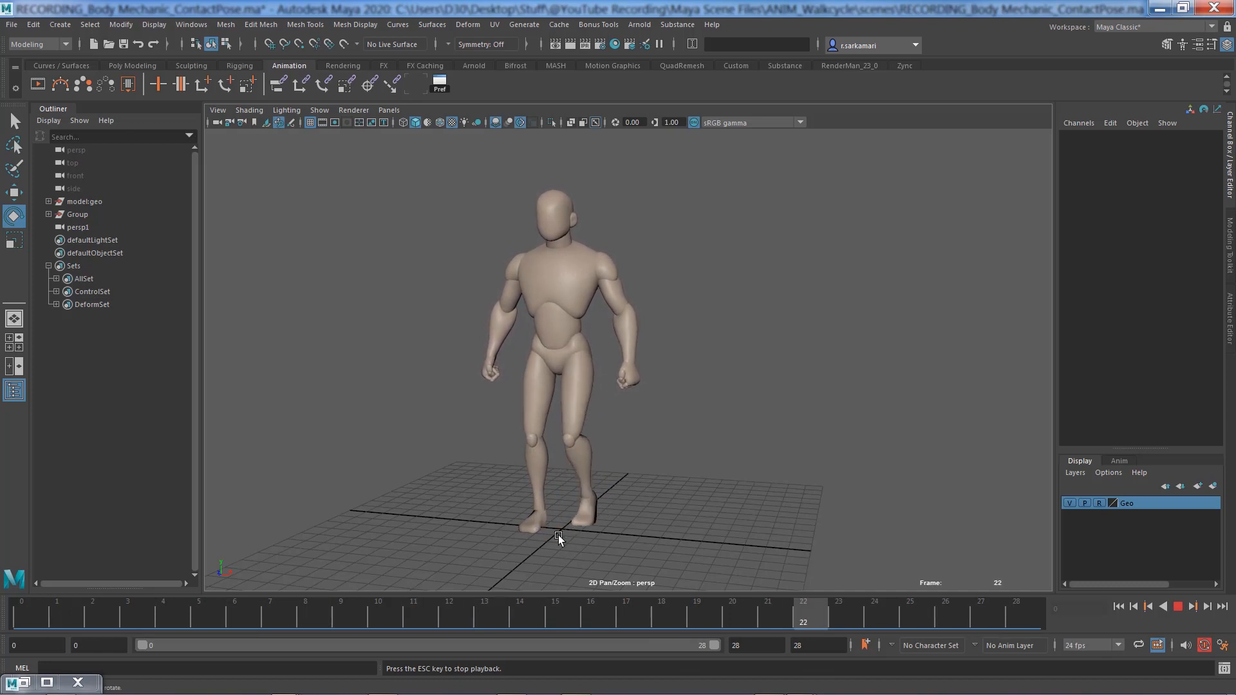
left_click(1178, 606)
left_click(319, 110)
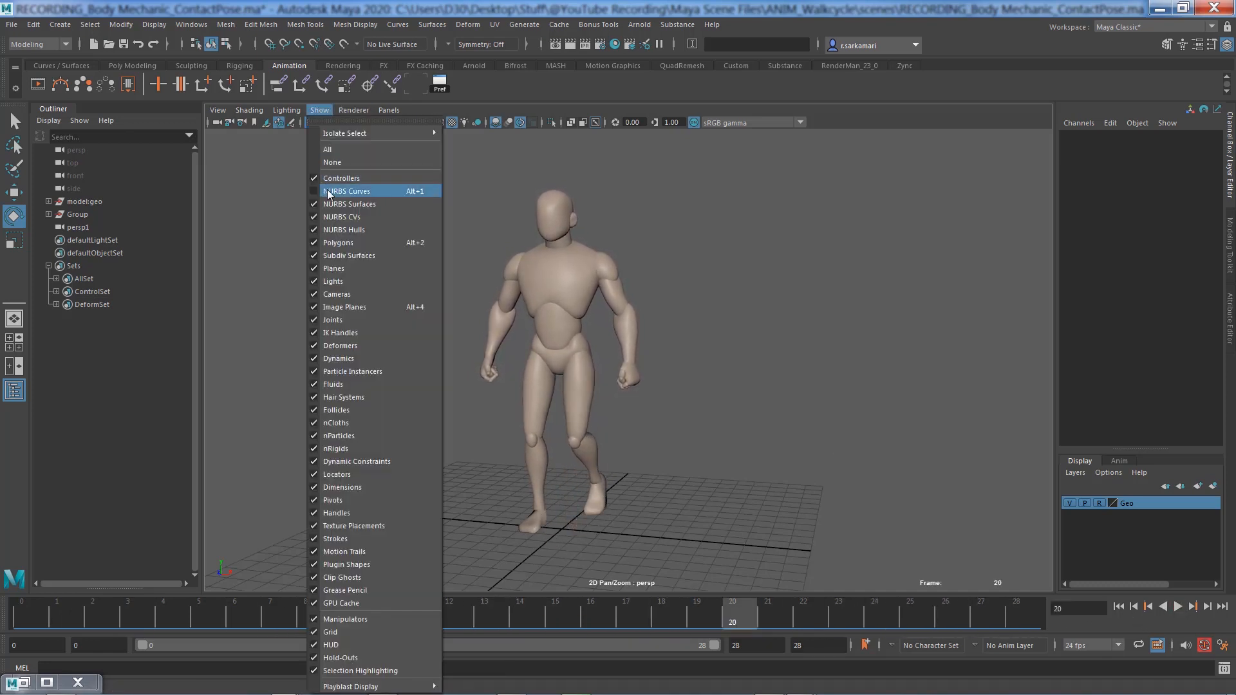
left_click(344, 191)
Step: Delete IKLeg_R's key at frame 0 and check the Graph Editor for remaining curves on that control
left_click(520, 515)
left_click(18, 617)
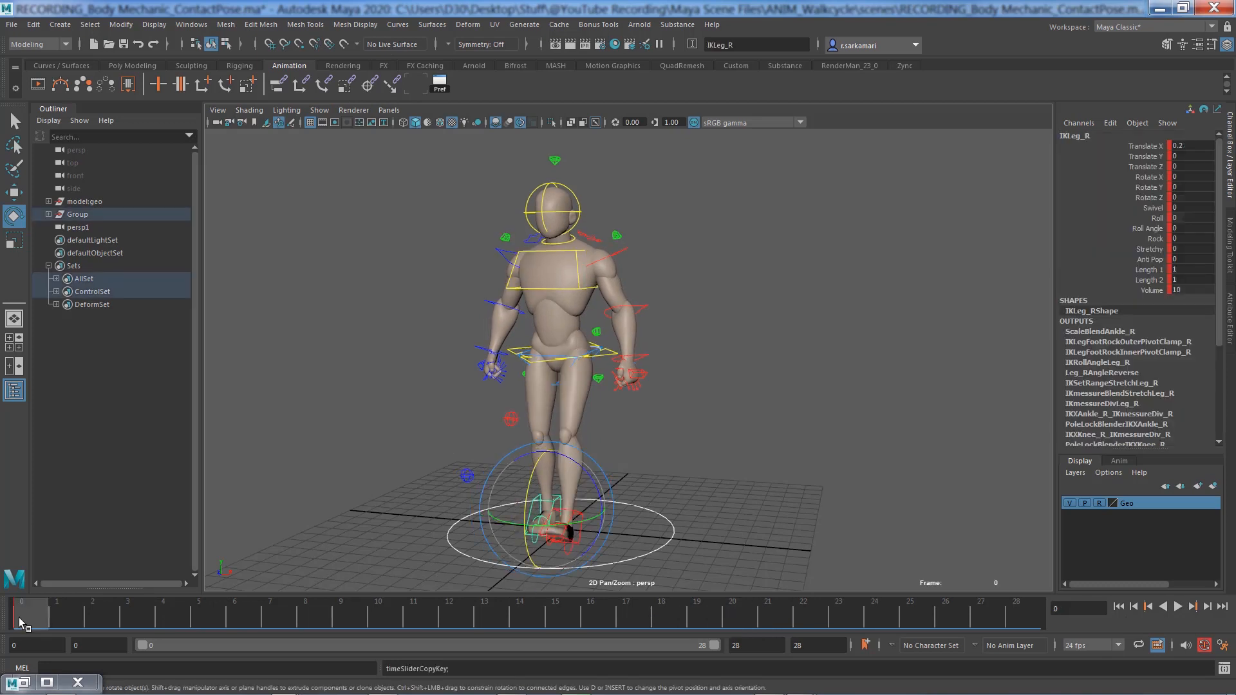
right_click(21, 617)
left_click(49, 415)
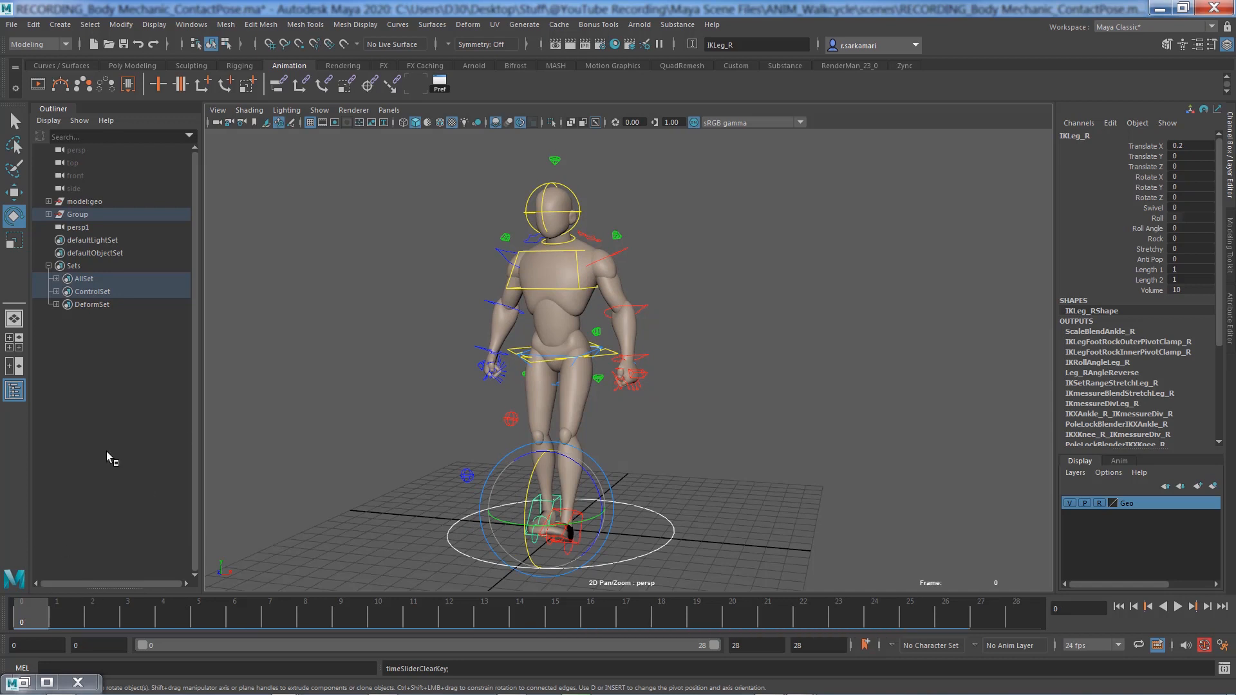
left_click(416, 85)
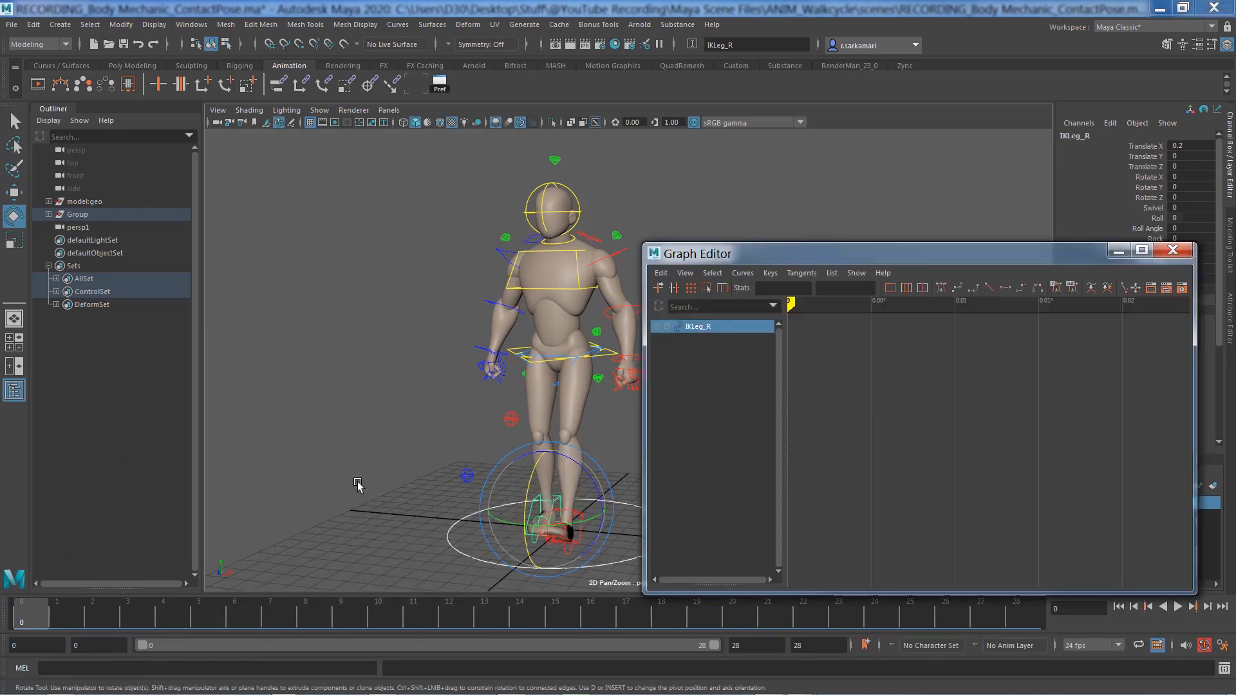
left_click(712, 273)
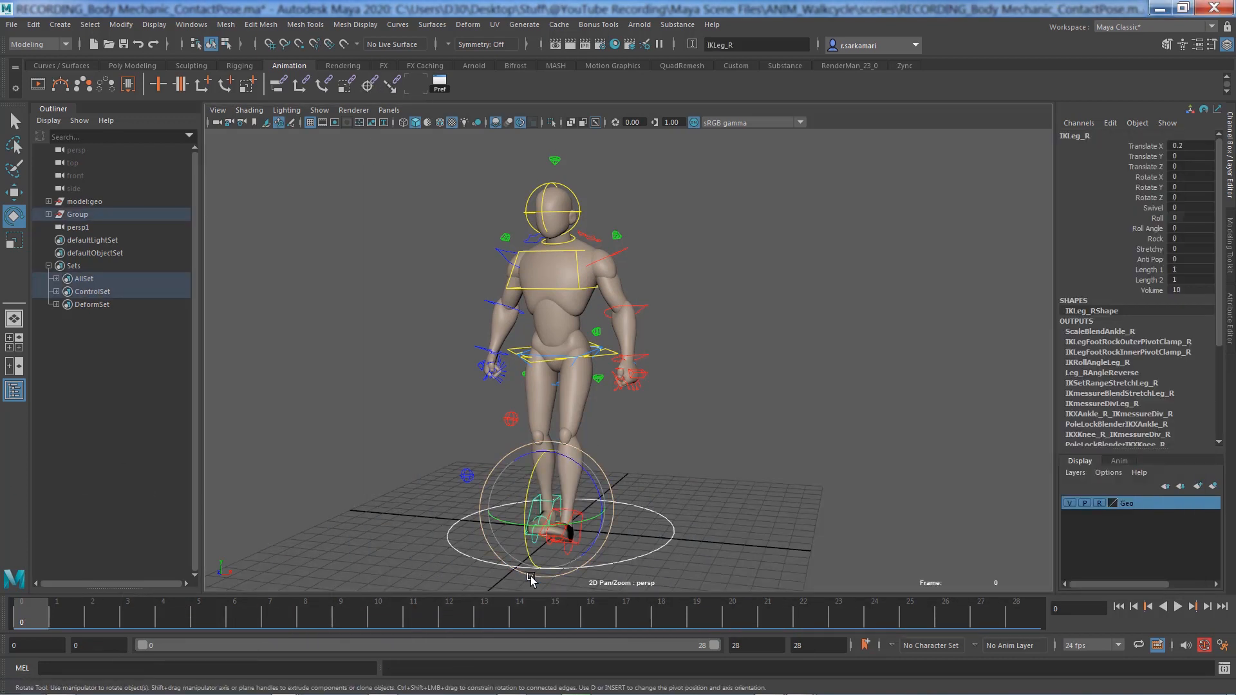
Step: Copy all of IKLeg_L's keys from frame 0 to 28
left_click(531, 580)
key("q")
left_click(577, 543)
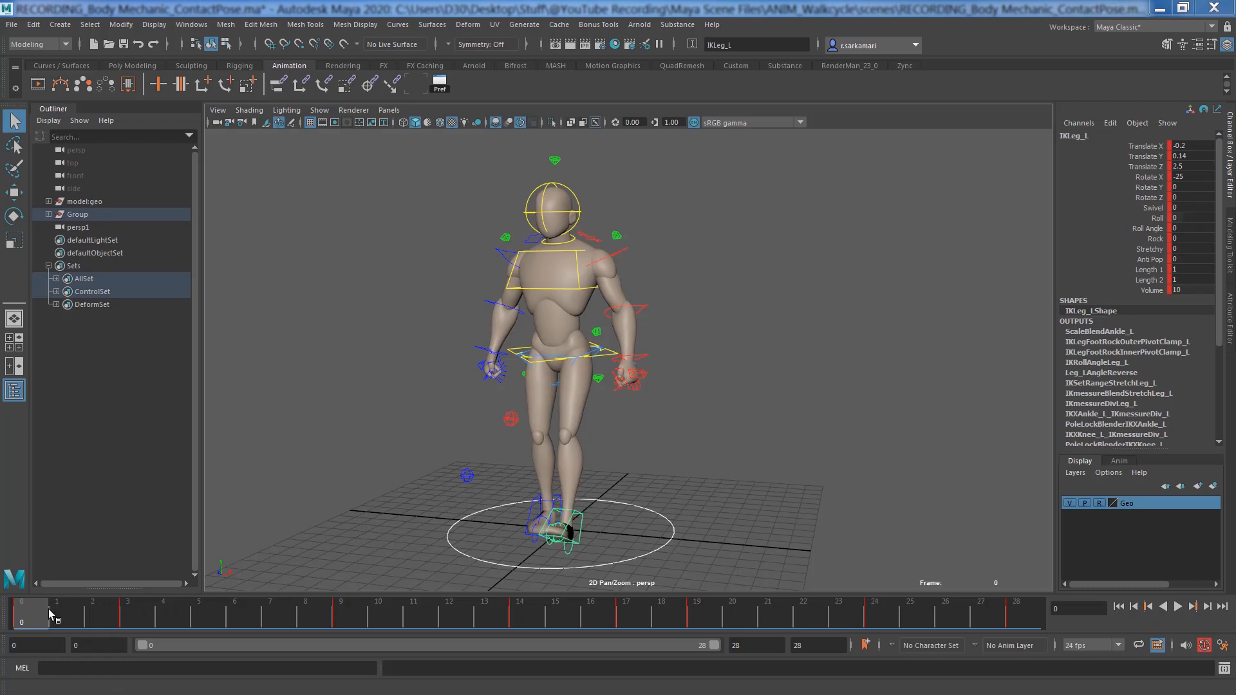
left_click_drag(49, 611, 792, 629, "shift")
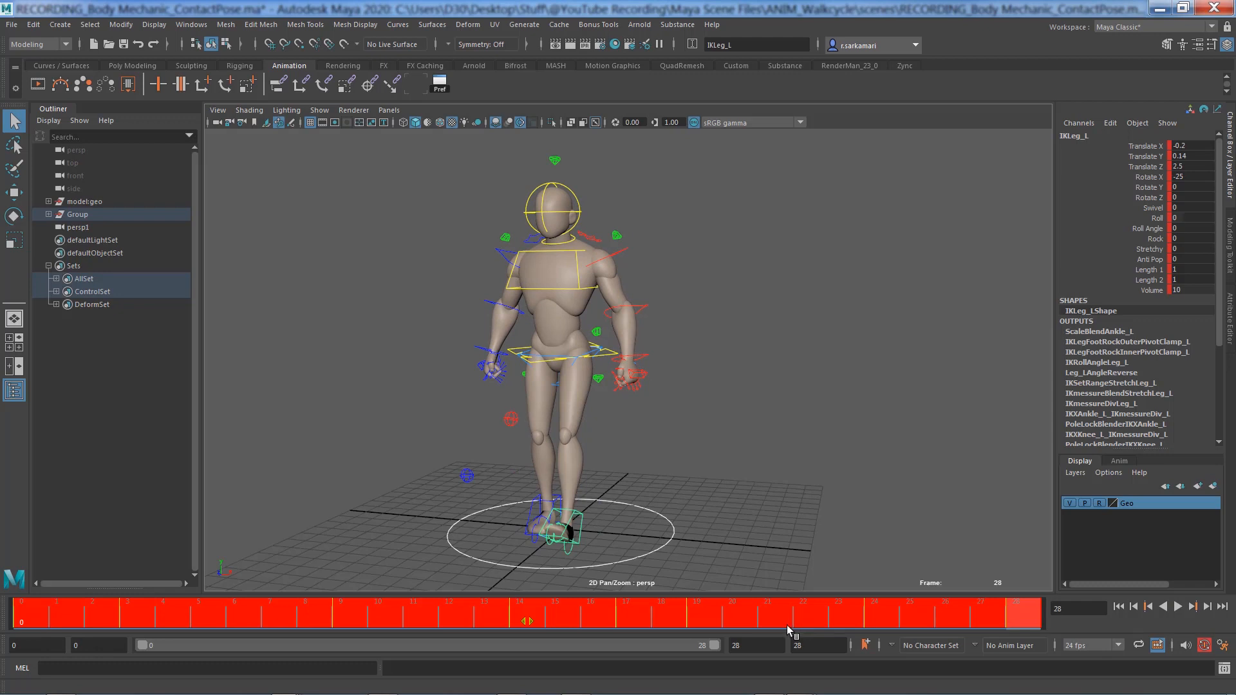
right_click(573, 627)
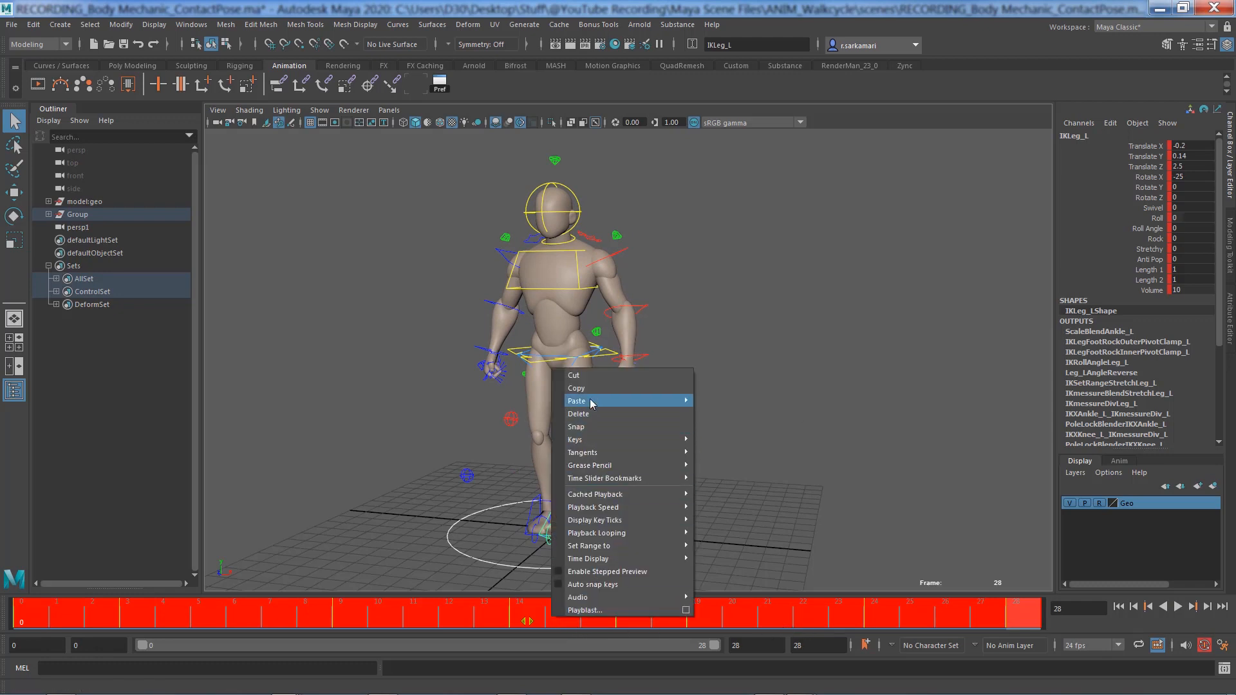
mouse_move(590, 400)
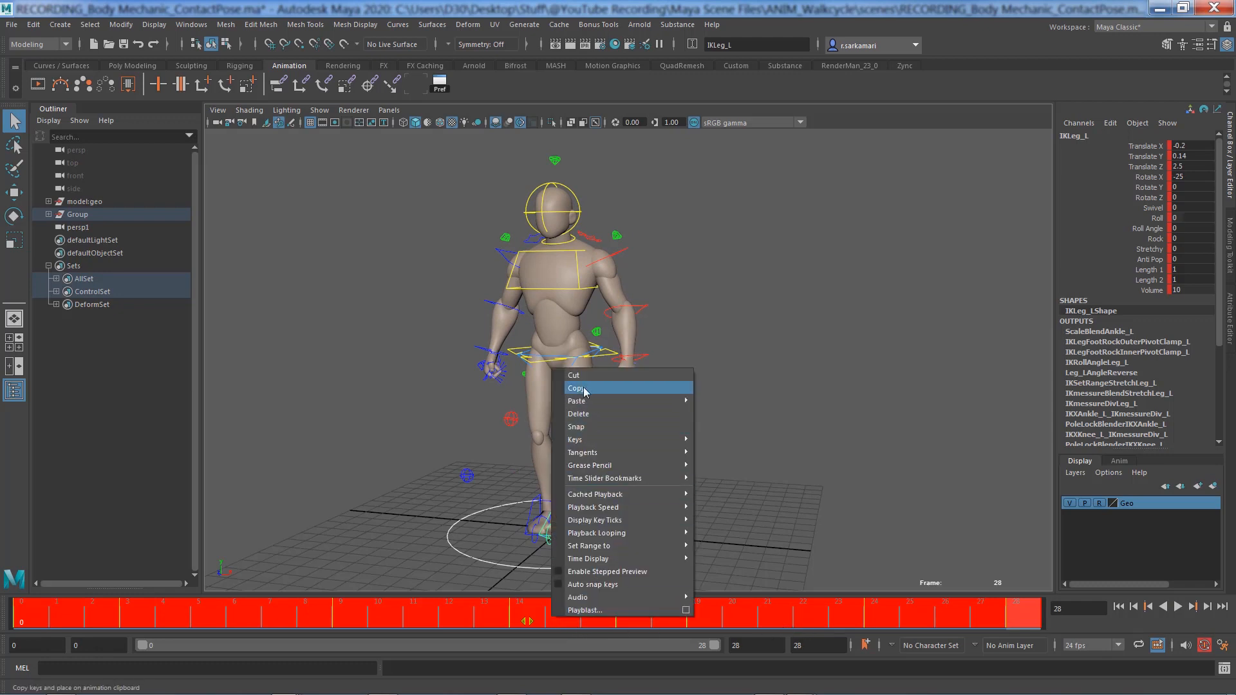
left_click(585, 388)
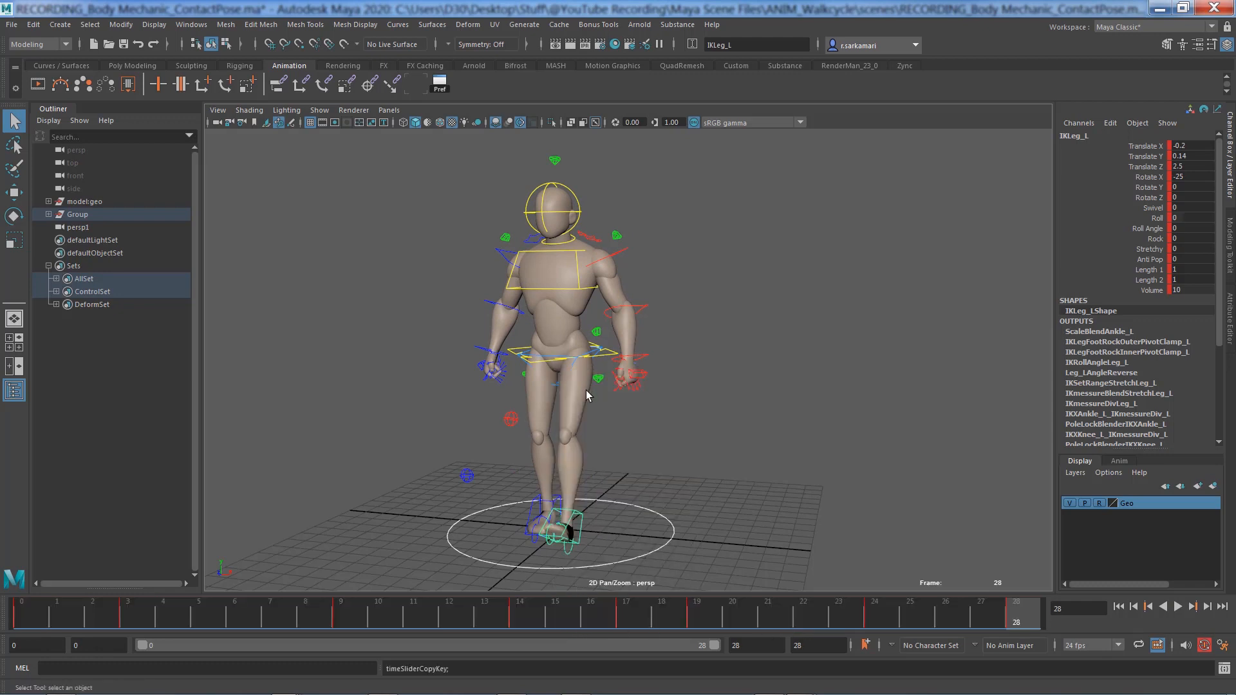
Step: Paste the copied left-leg keys onto IKLeg_R starting at frame 14
left_click(533, 531)
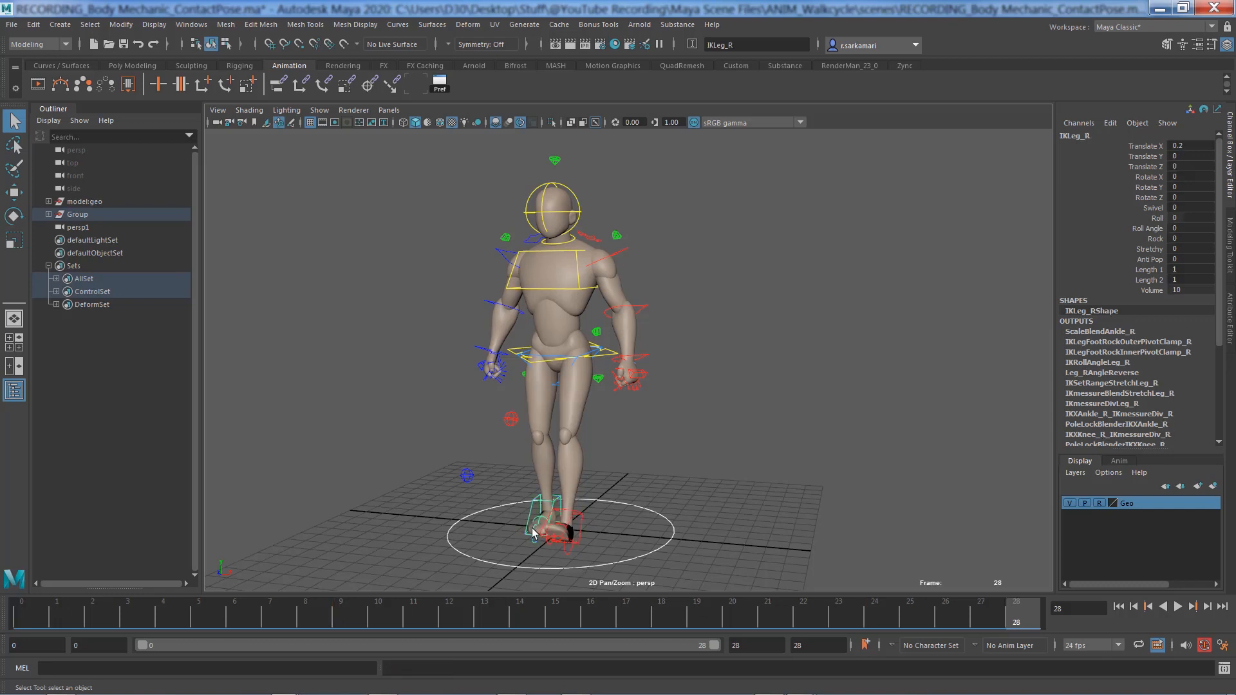
left_click_drag(683, 616, 531, 618)
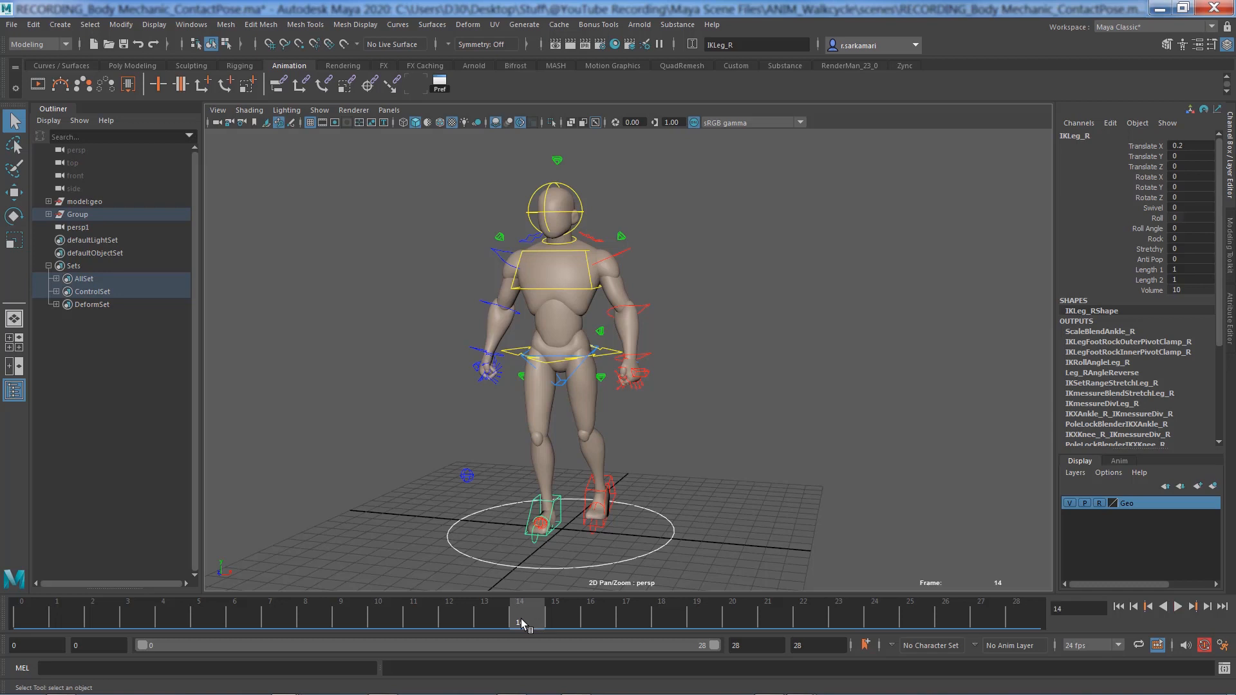
right_click(520, 619)
mouse_move(577, 403)
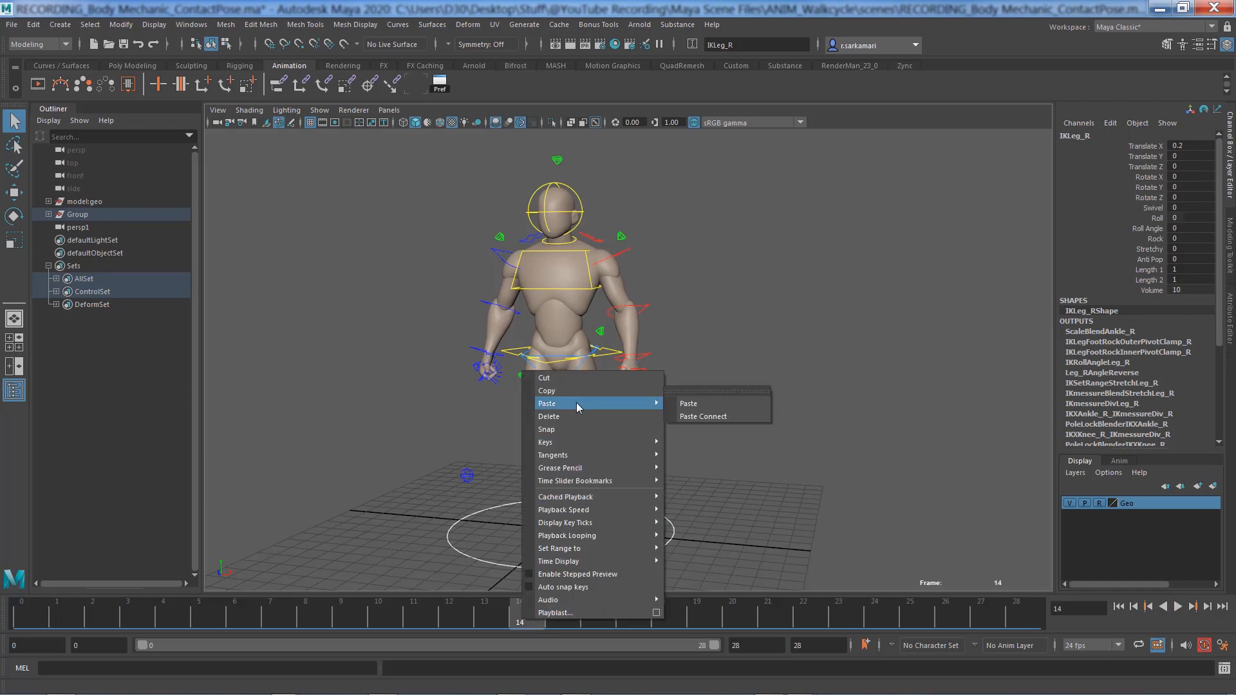
left_click(685, 403)
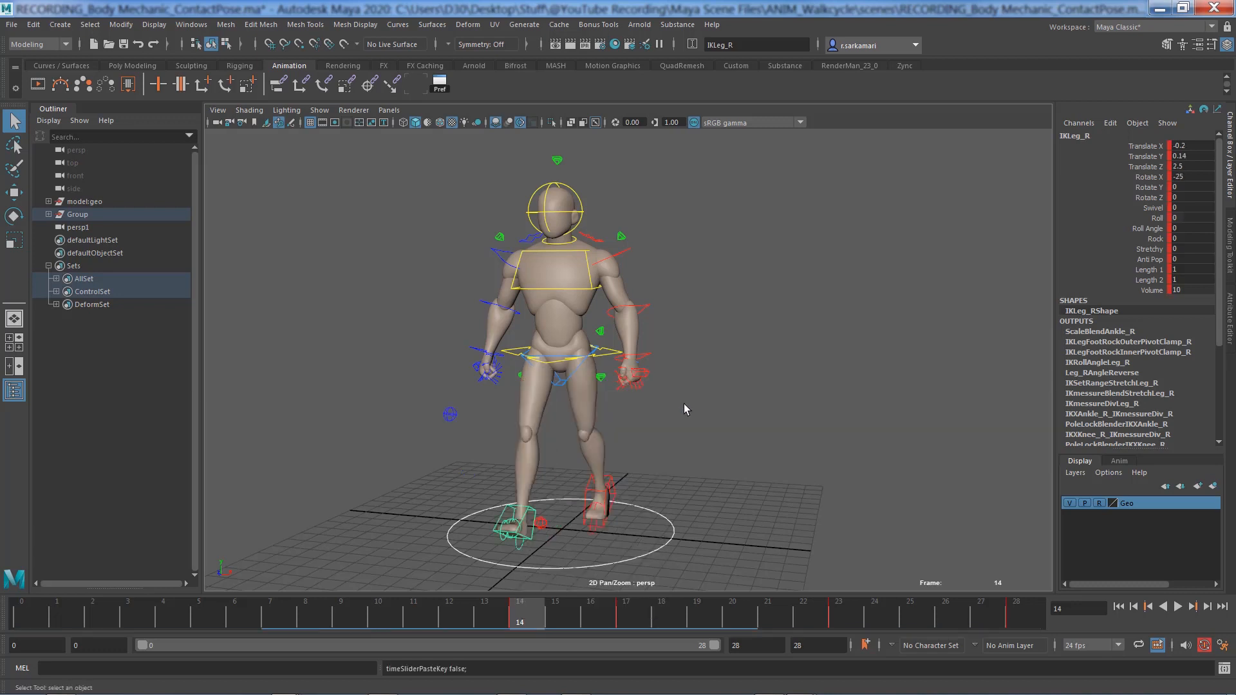
Step: Scrub through the opening frames to frame 6 to check the right leg's motion with the pasted keys
left_click(1118, 606)
left_click(1193, 607)
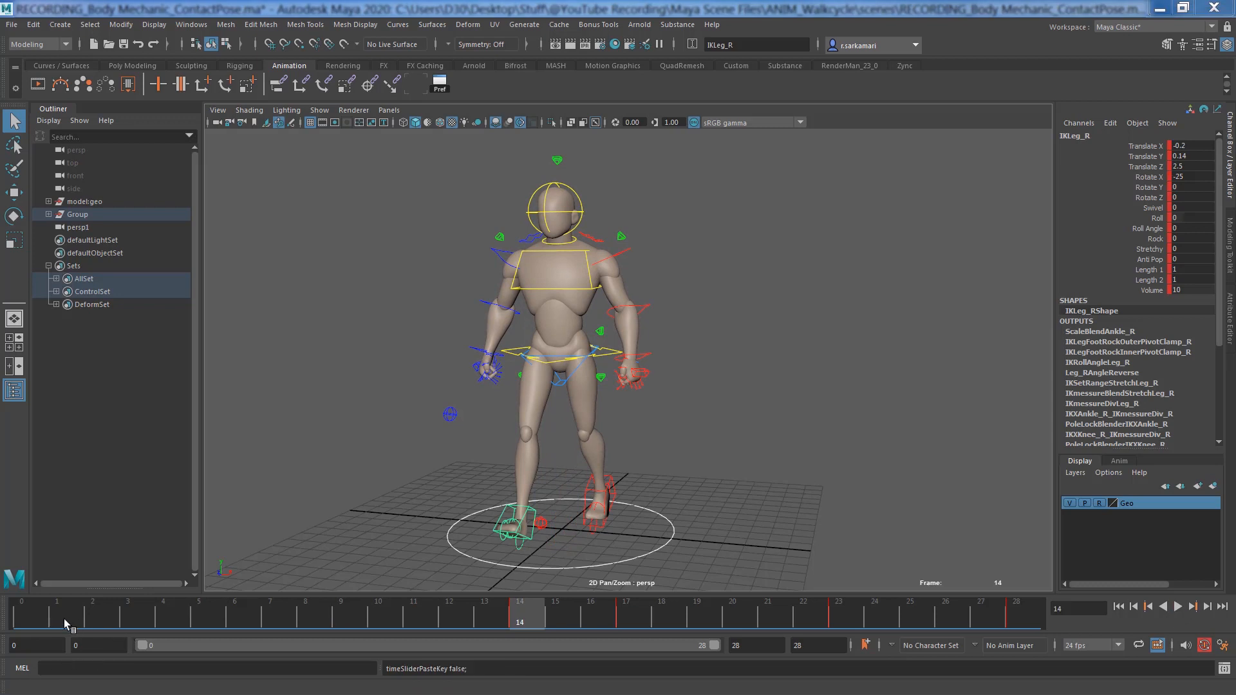
left_click_drag(64, 619, 244, 621)
Step: Set both pre-infinity and post-infinity to Cycle for all of IKLeg_R's animation curves in the Graph Editor
left_click(415, 84)
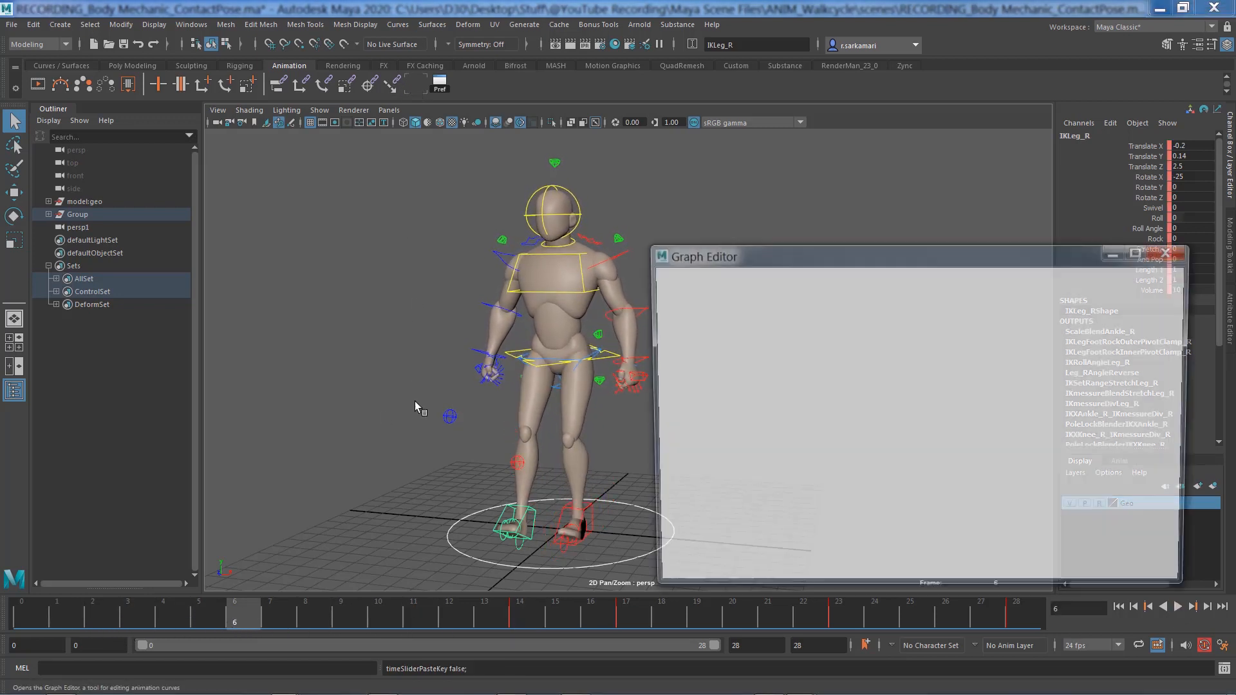
left_click_drag(706, 254, 533, 235)
scroll(660, 318, "down", 5)
left_click_drag(705, 373, 936, 520)
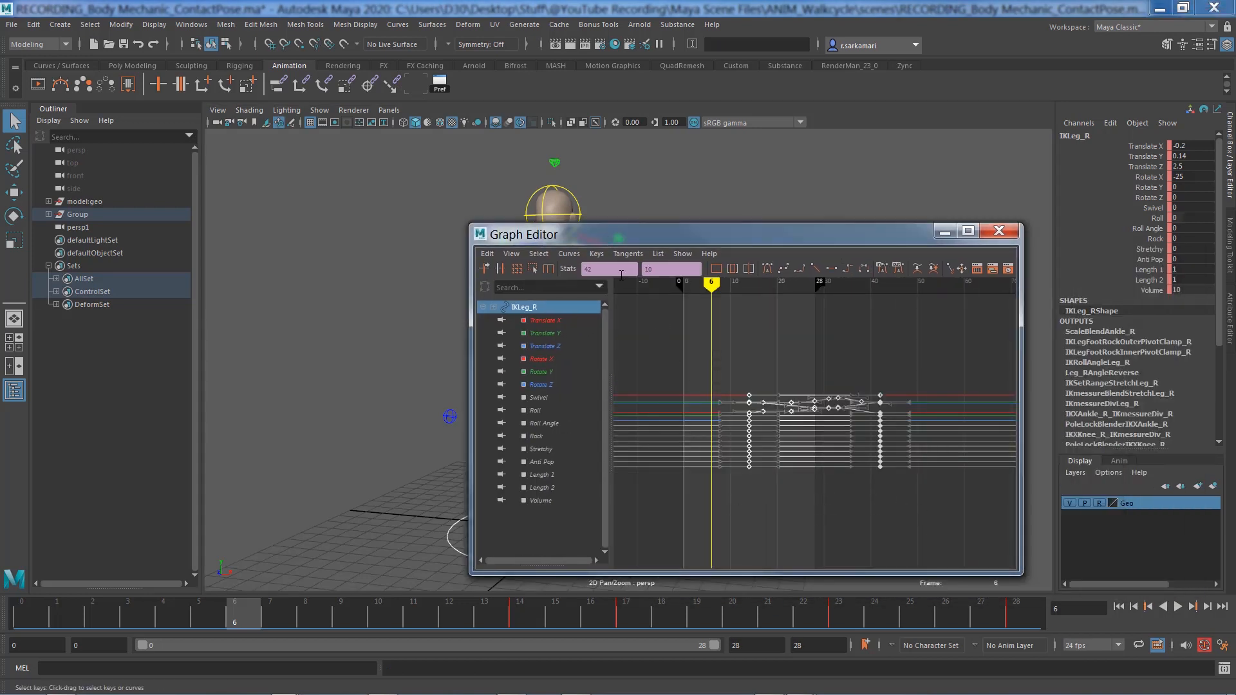
left_click(570, 254)
mouse_move(618, 277)
left_click(729, 277)
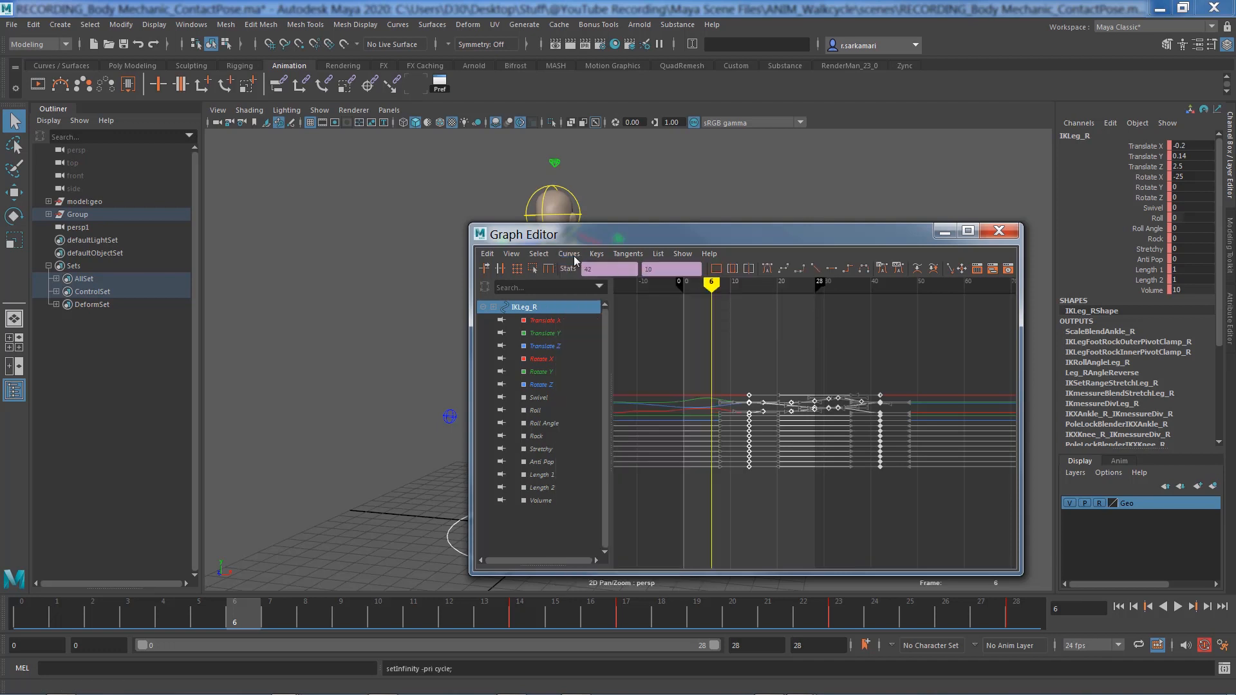
left_click(574, 255)
left_click(729, 289)
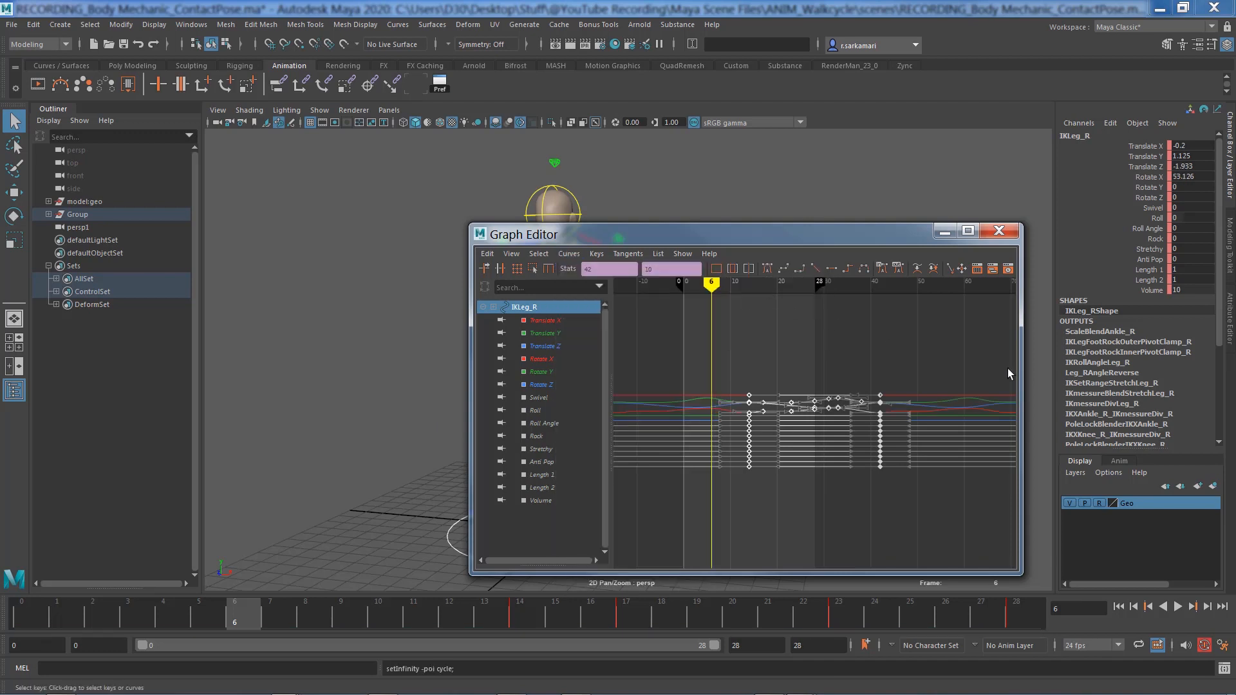
left_click(999, 232)
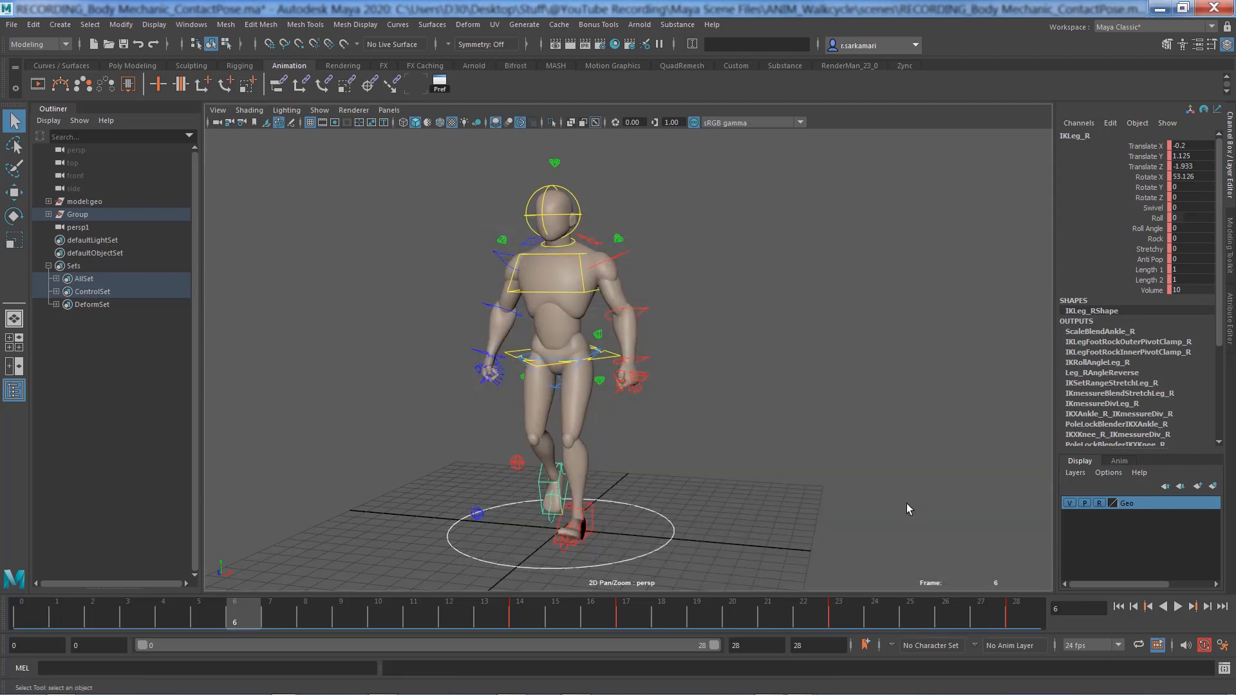
Step: Play back the cycled leg animation from the first frame without the control curves visible, and restore their display
left_click(906, 504)
left_click(320, 110)
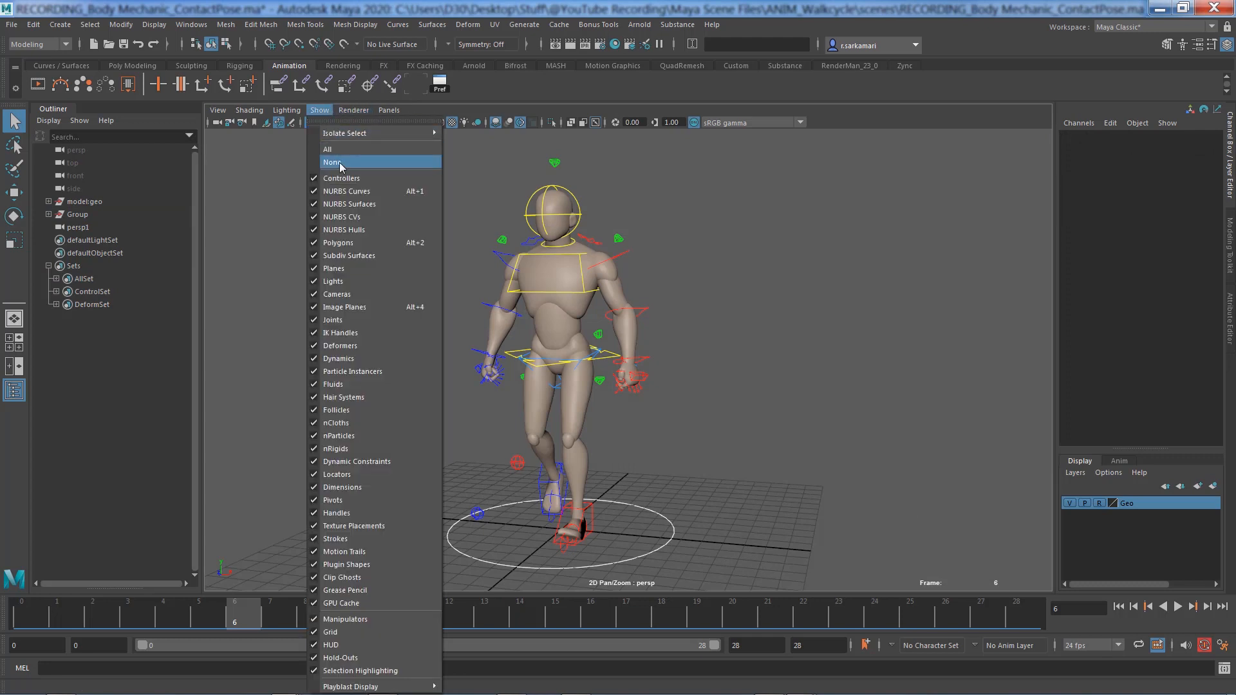
left_click(339, 192)
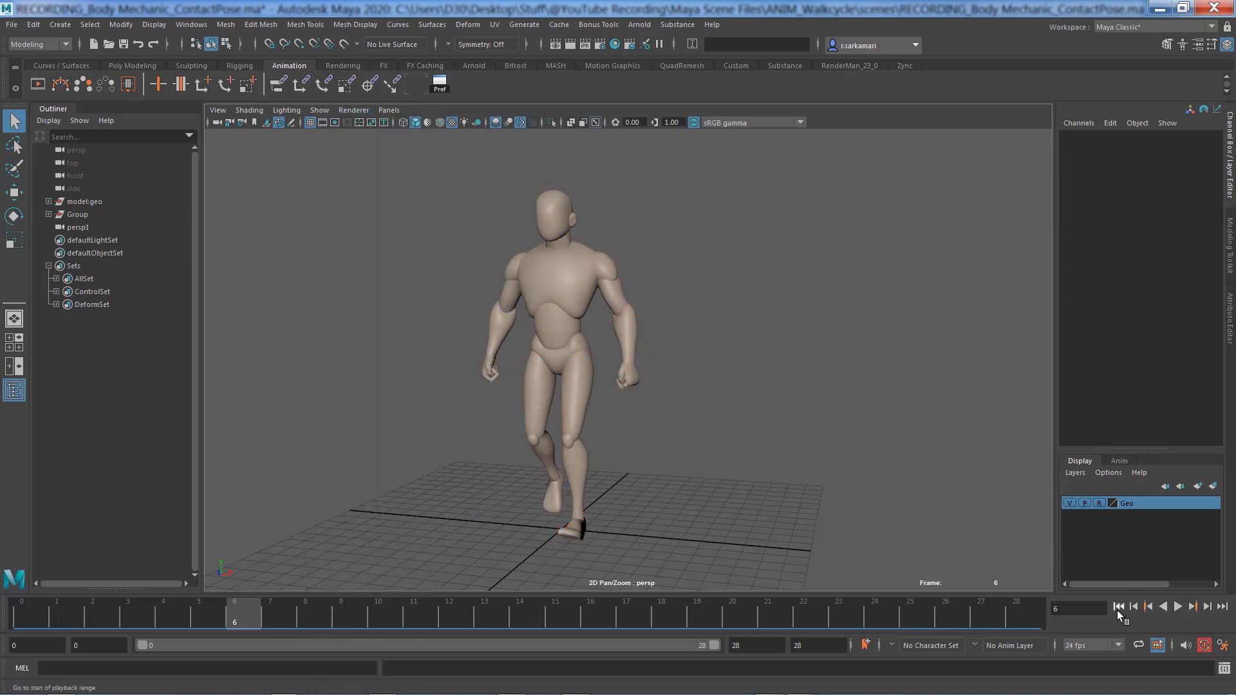
left_click(1118, 606)
left_click(1178, 607)
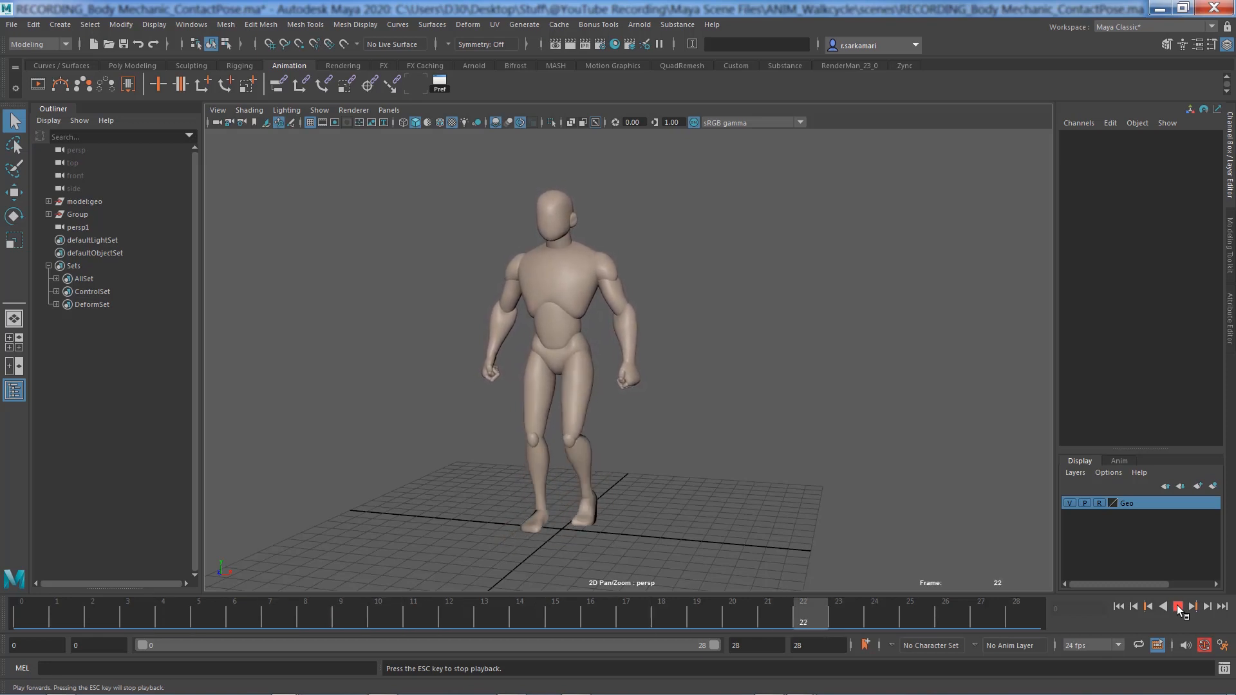
left_click(1178, 607)
left_click_drag(442, 518, 504, 548, "alt")
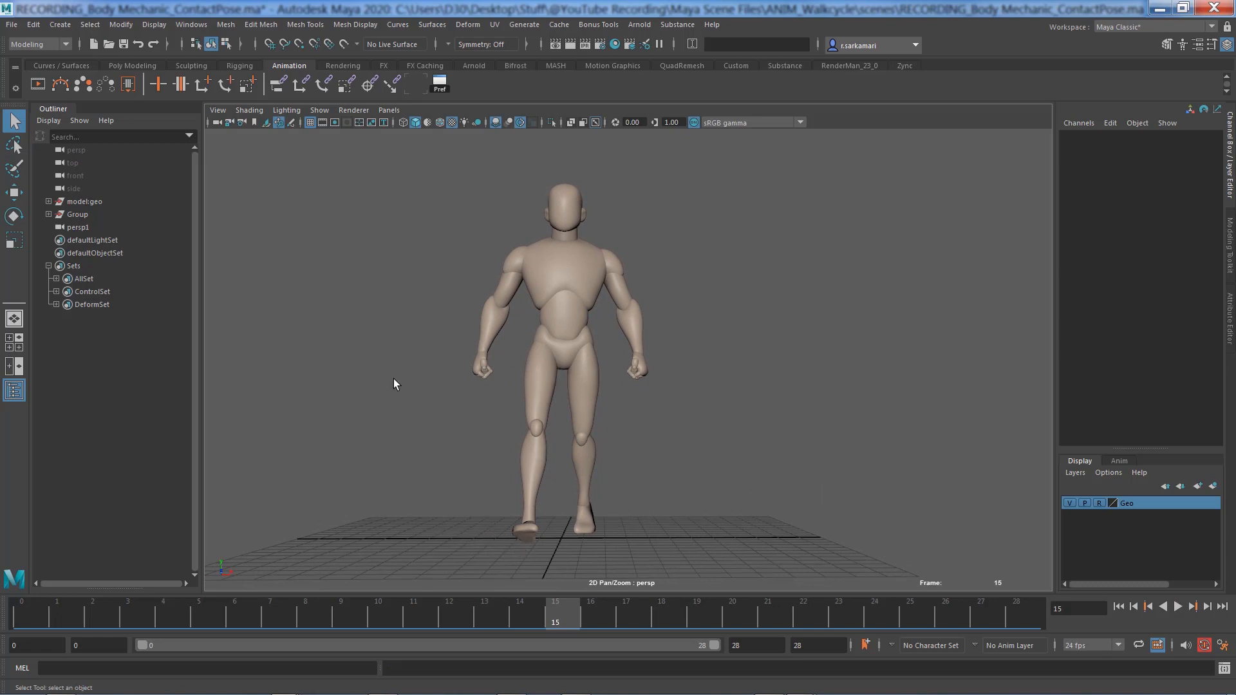
left_click(323, 123)
left_click(344, 177)
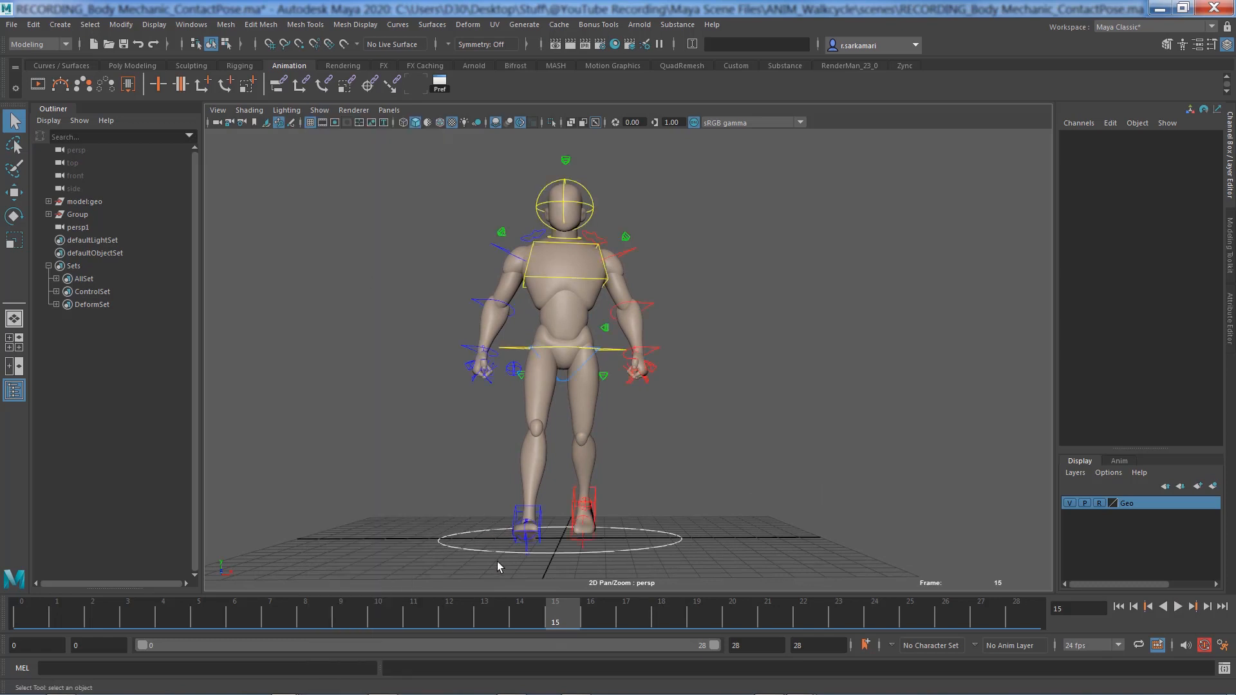
Step: Bring up IKLeg_R's curves in the Graph Editor at frame 14, keeping the character in view beside it
left_click(516, 508)
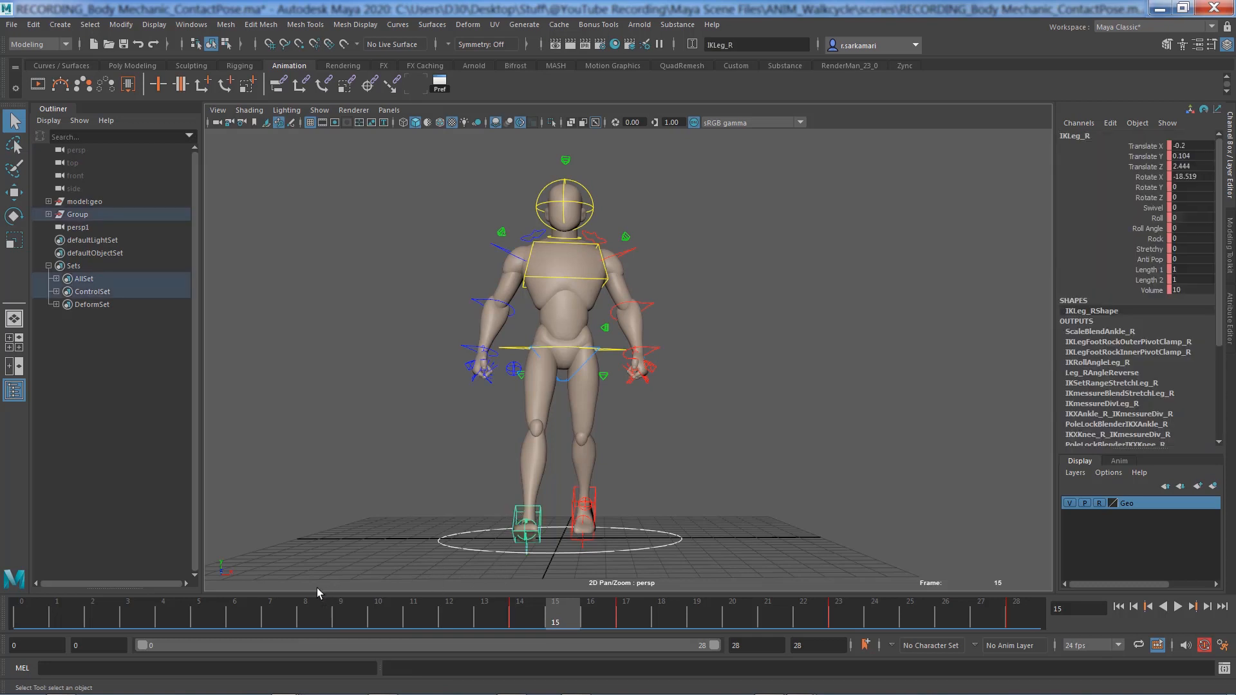
left_click(515, 617)
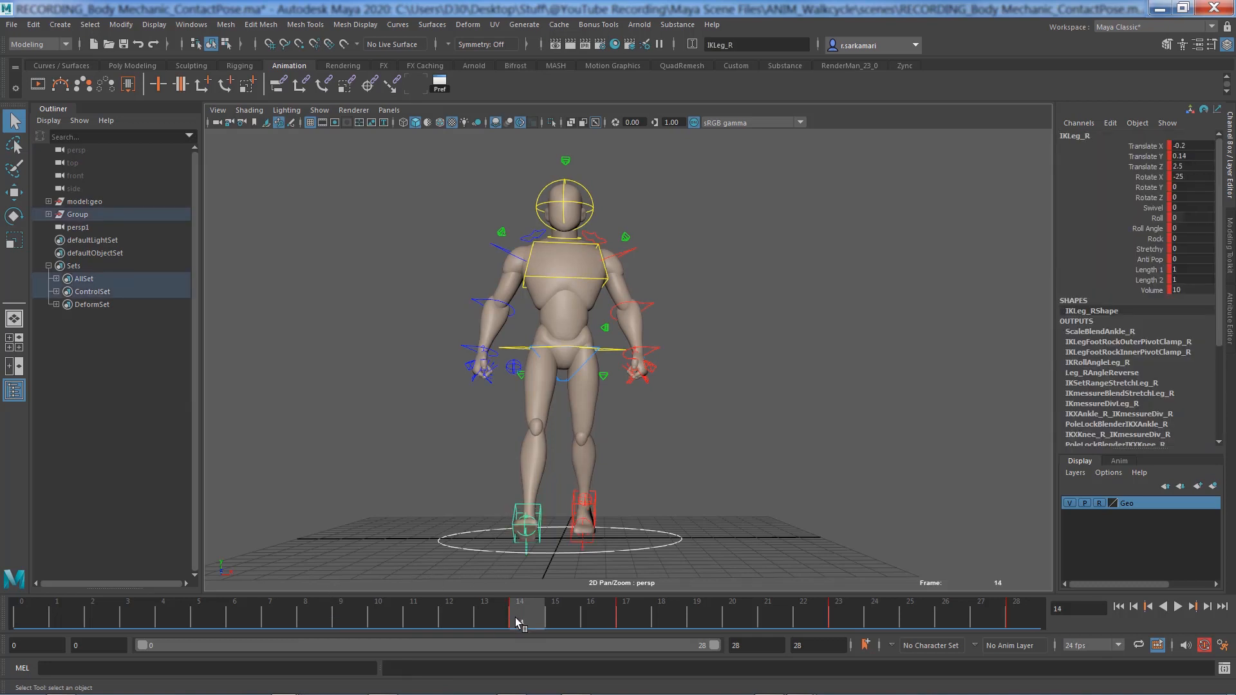
mouse_move(515, 617)
left_mouse_down()
mouse_move(595, 617)
mouse_move(524, 615)
left_mouse_up()
left_click(409, 86)
left_click_drag(602, 231, 765, 233)
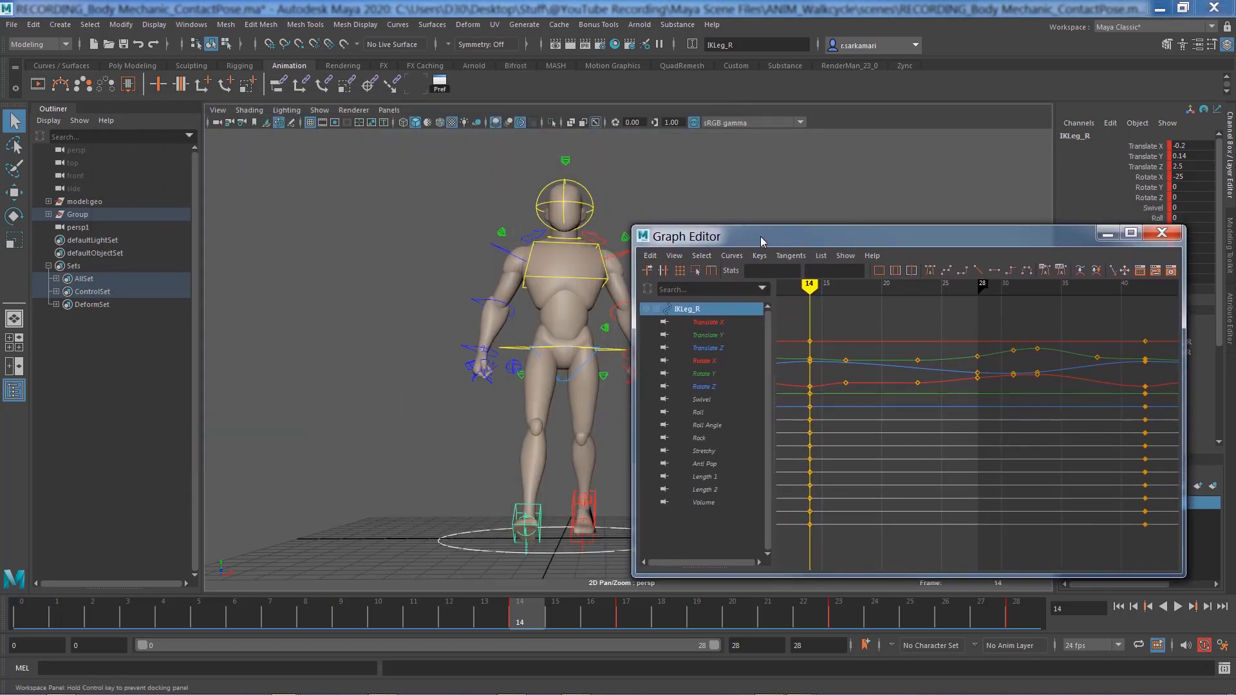
middle_click_drag(454, 436, 353, 404, "alt")
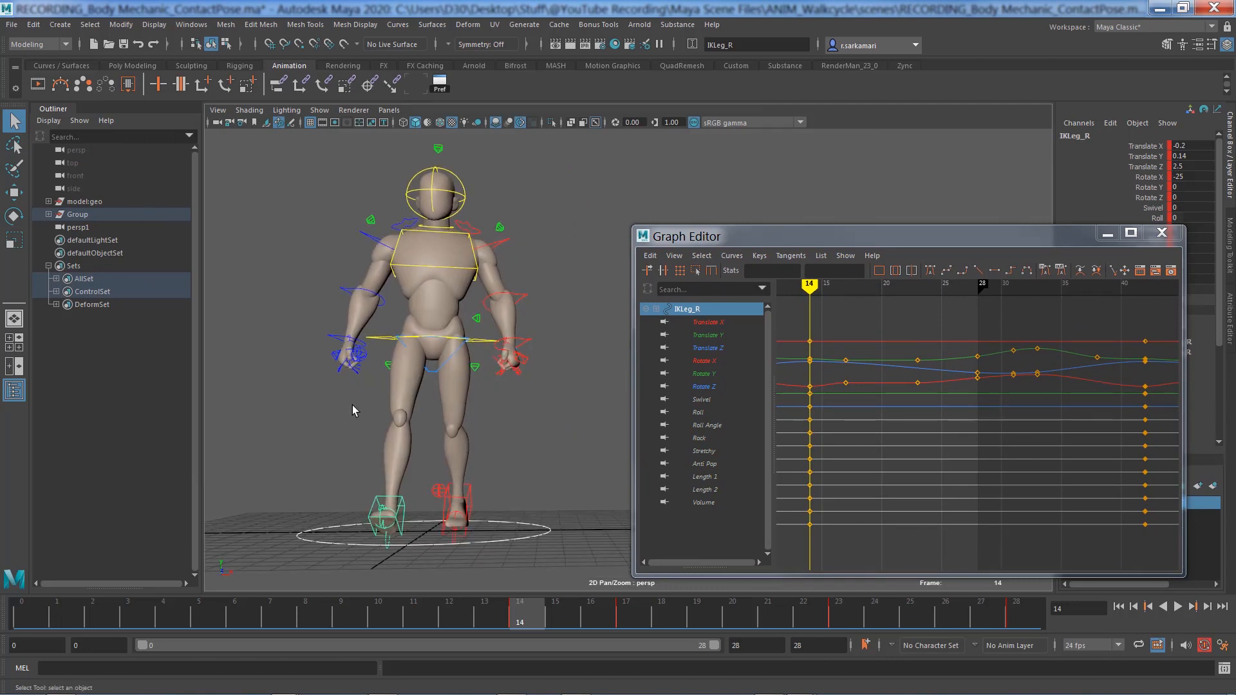
scroll(352, 406, "up", 3)
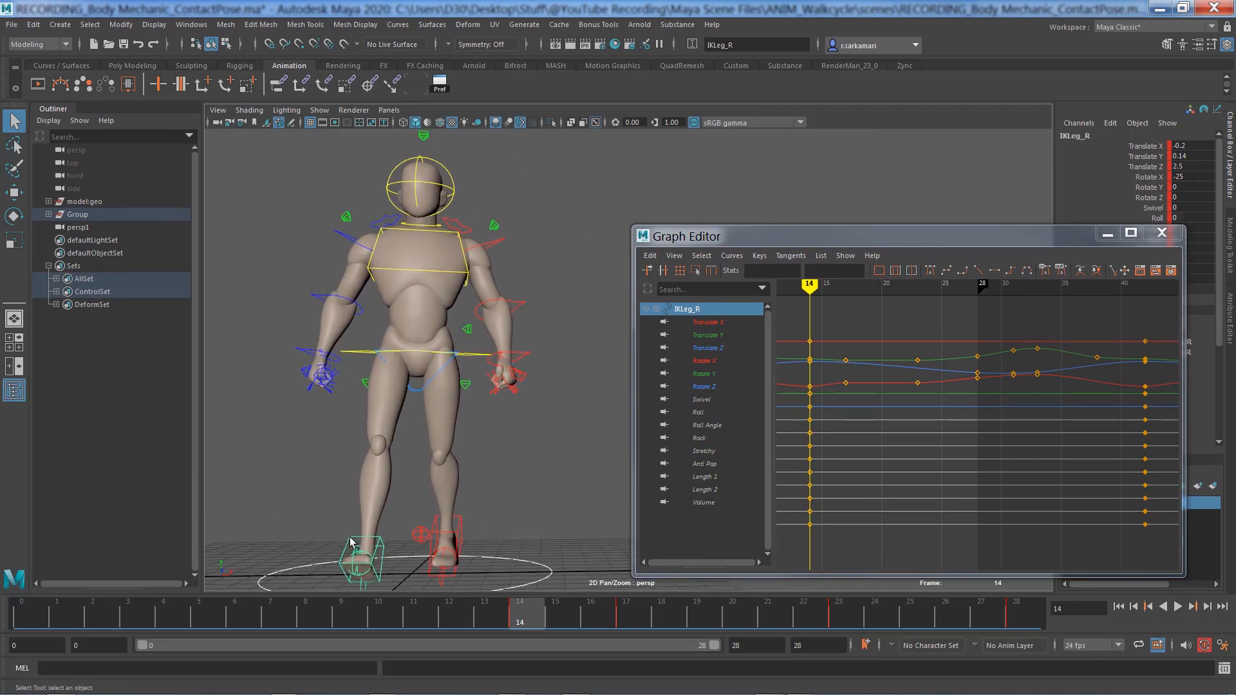
key("w")
middle_click_drag(322, 423, 355, 406, "alt")
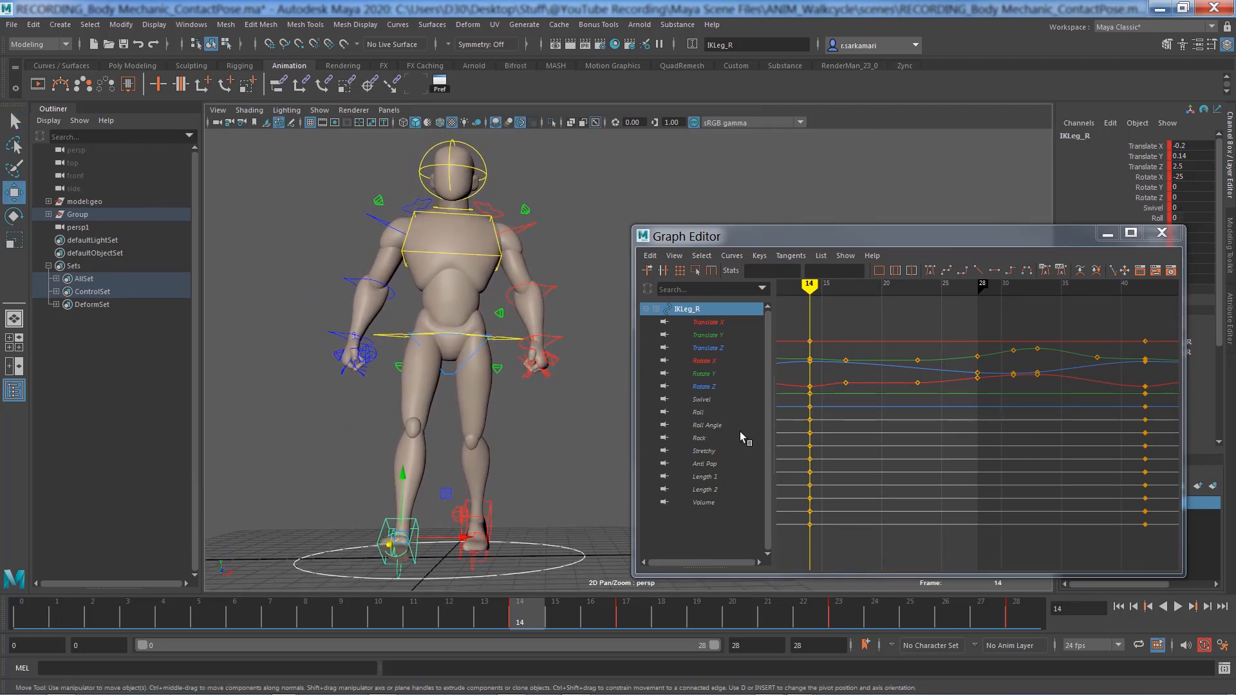
Step: Set all of IKLeg_R's Translate X keys to a value of 0.2 in the Graph Editor
left_click(705, 322)
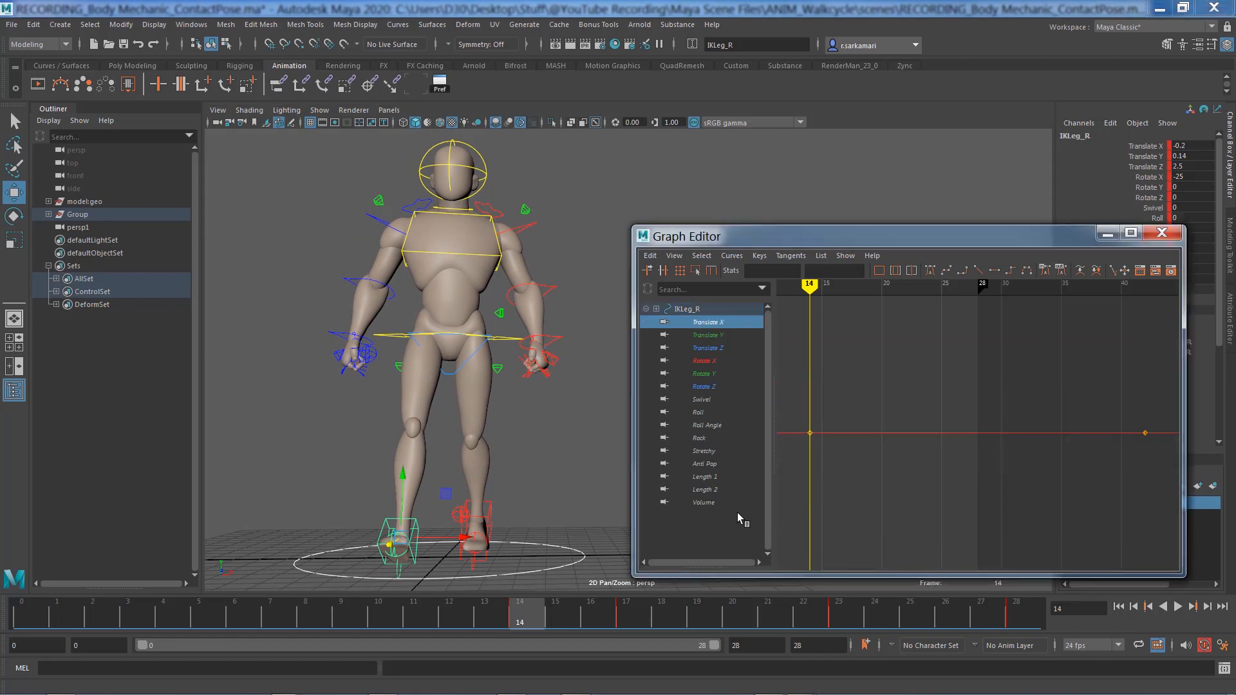
key("ctrl+z")
key("ctrl+z")
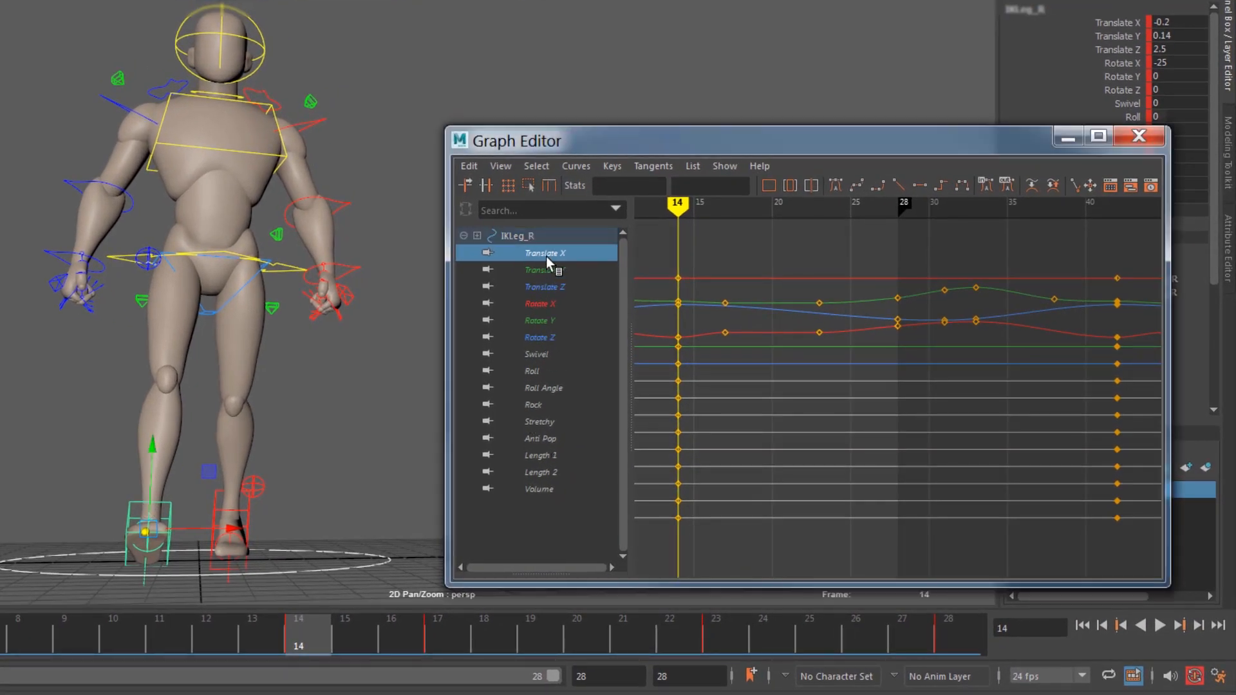
left_click(545, 257)
key("f")
left_click_drag(712, 345, 1080, 497)
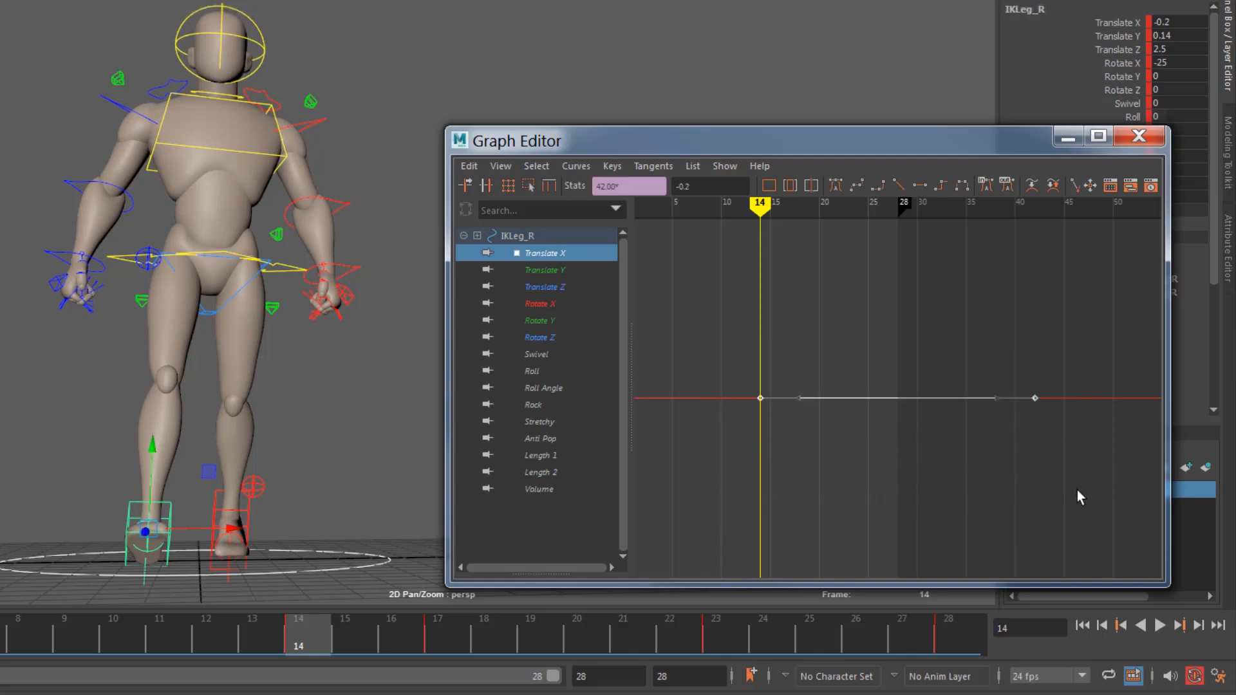
left_click(681, 188)
key("BackSpace")
key("Return")
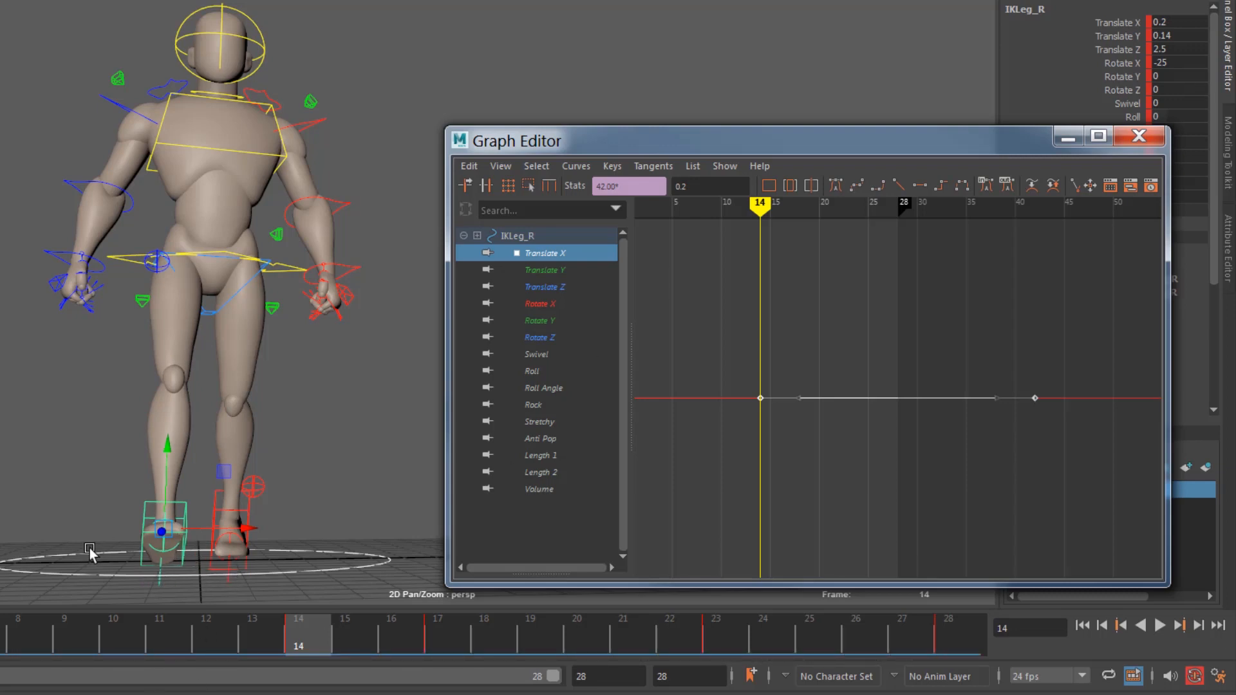
Step: Examine the Scale Keys options with a value scale of -1, and close the dialog without scaling the keys
left_click(470, 168)
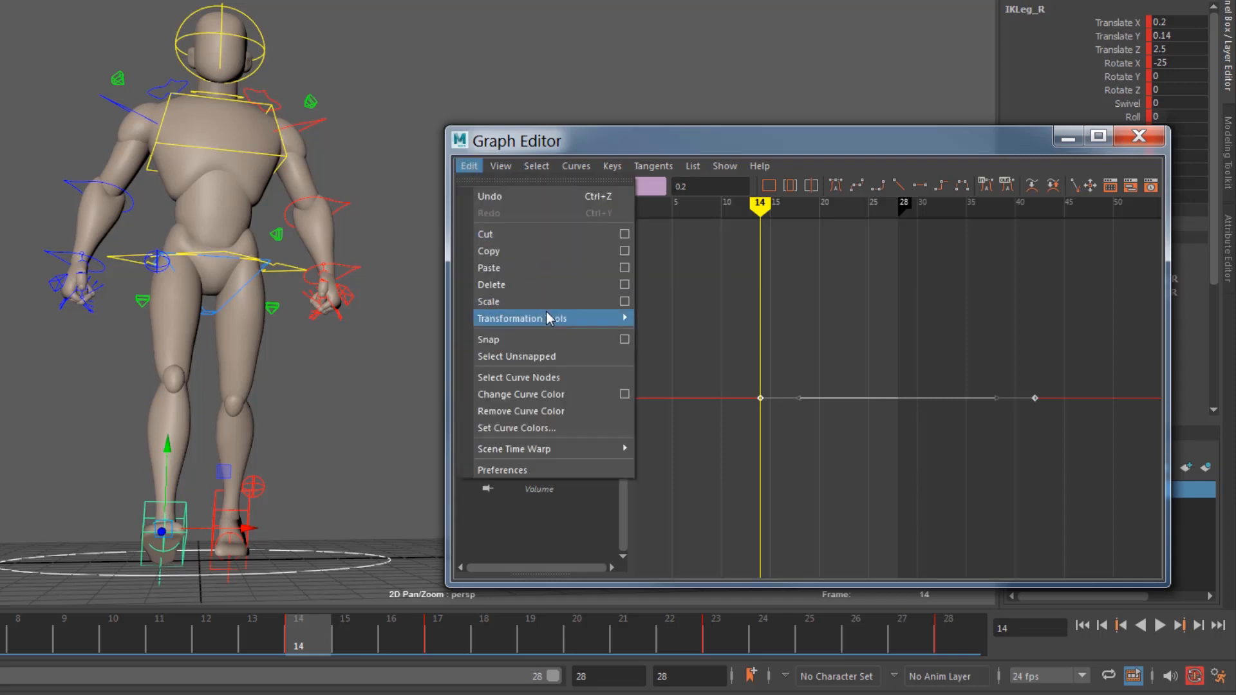
left_click(624, 301)
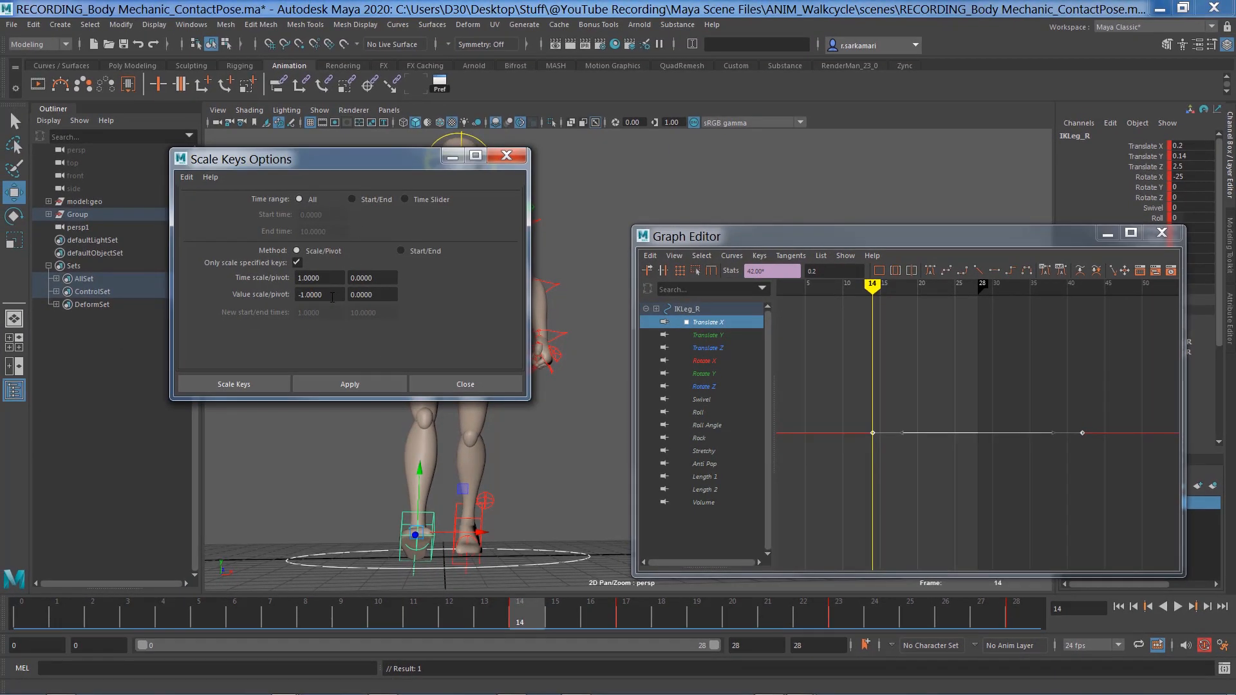
key("Return")
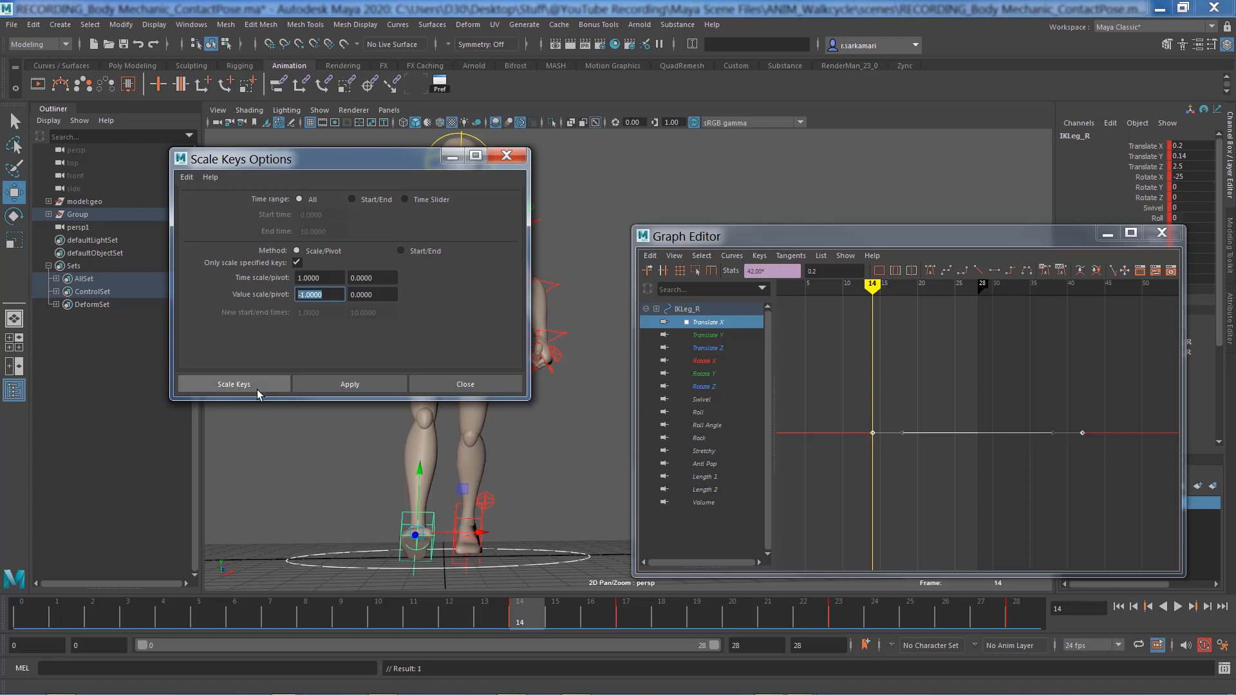
left_click(469, 382)
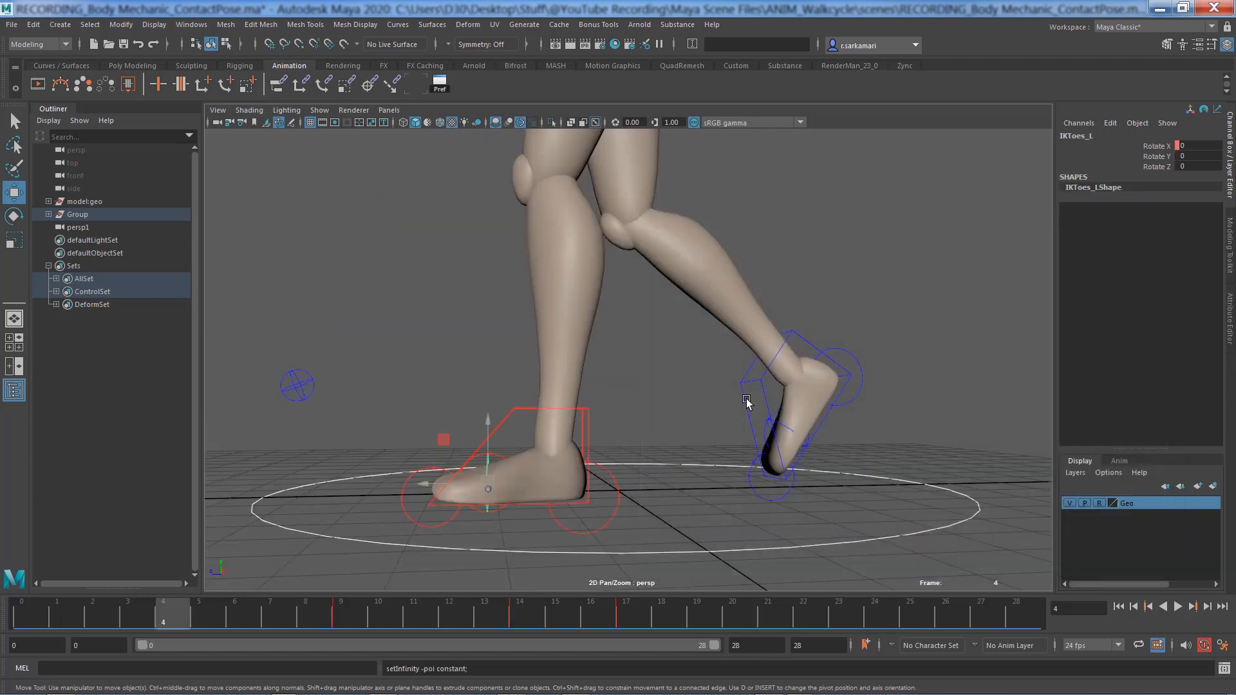
Step: Select IKLeg_R and scrub from frame 1 to frame 6 to examine the right foot's motion near the ground
left_click(747, 402)
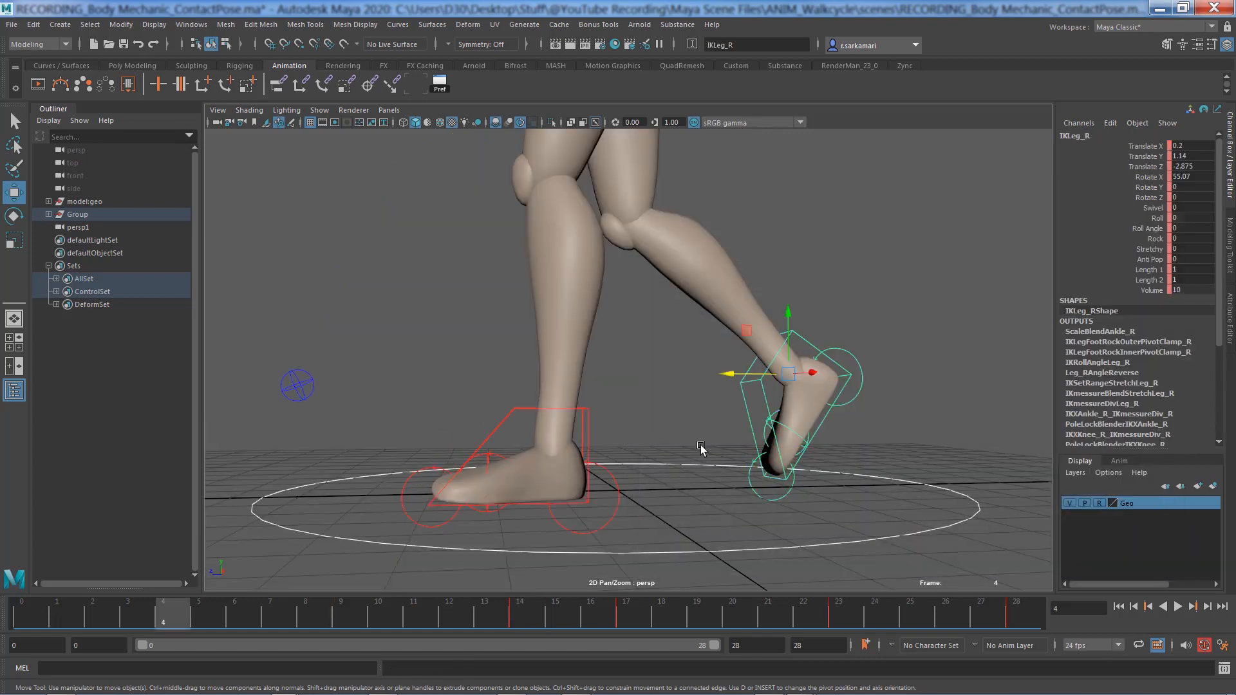
left_click_drag(511, 465, 708, 455, "alt")
key("f")
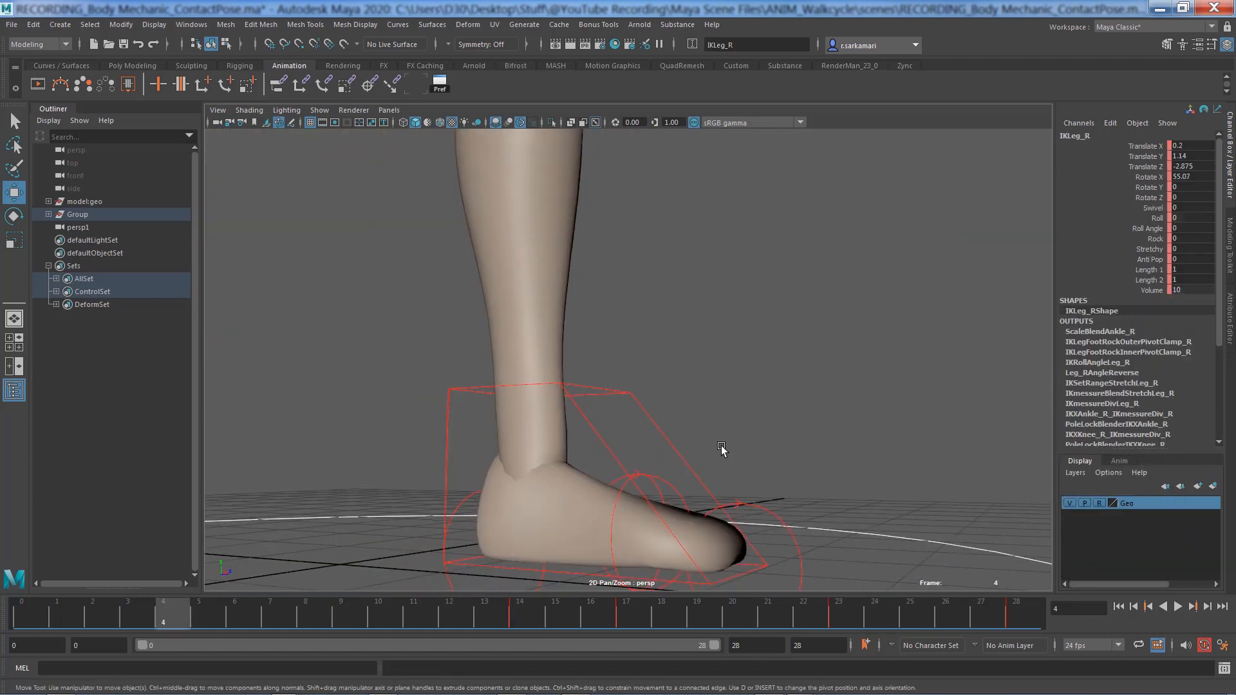
right_click_drag(723, 450, 435, 485, "alt")
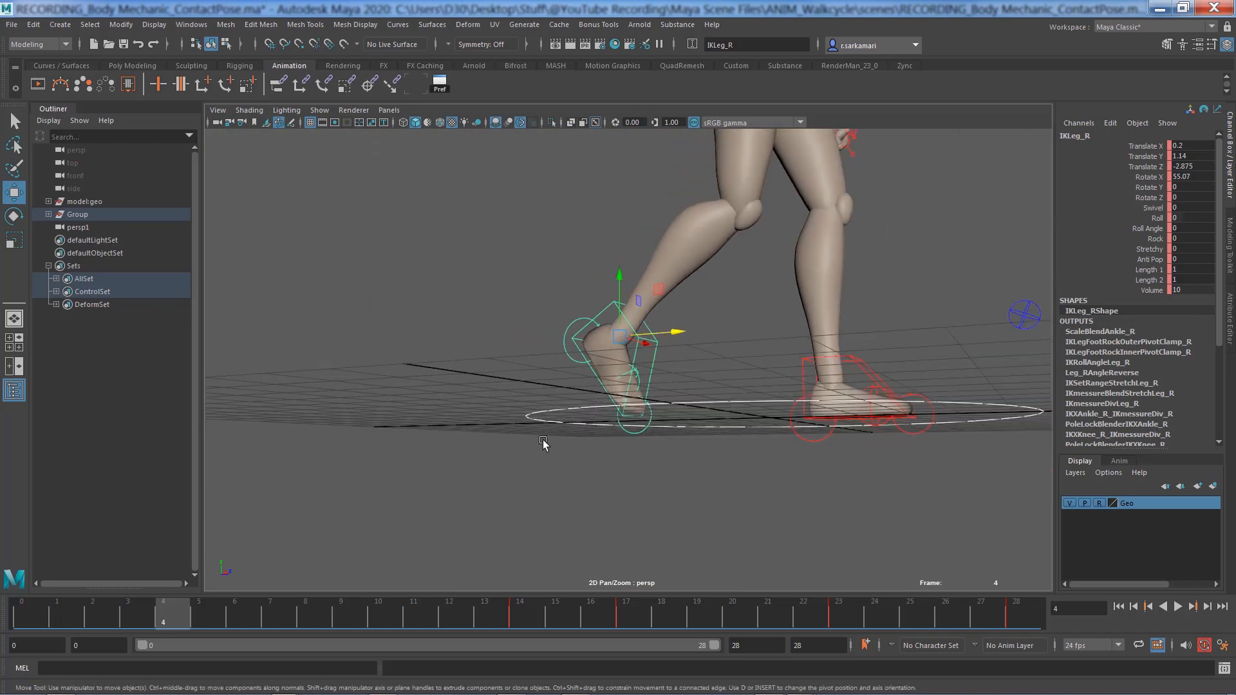
left_click_drag(545, 444, 291, 536, "alt")
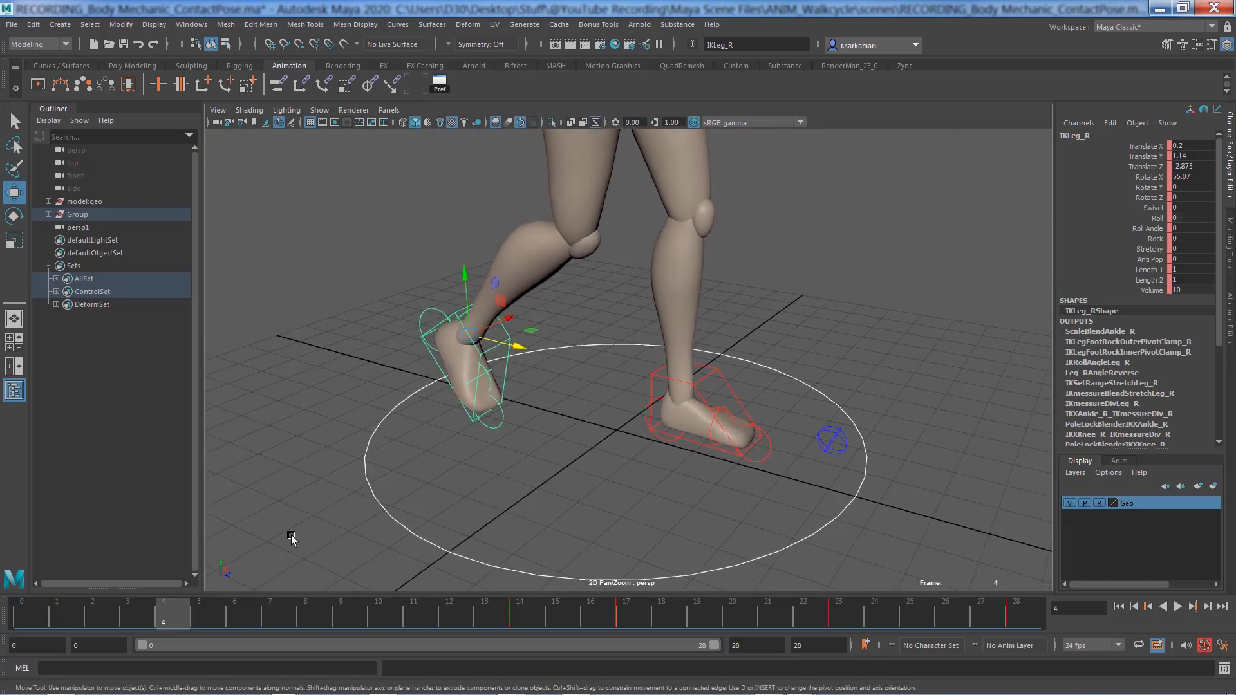
mouse_move(52, 615)
left_mouse_down()
mouse_move(531, 597)
mouse_move(883, 619)
mouse_move(237, 633)
mouse_move(235, 619)
left_mouse_up()
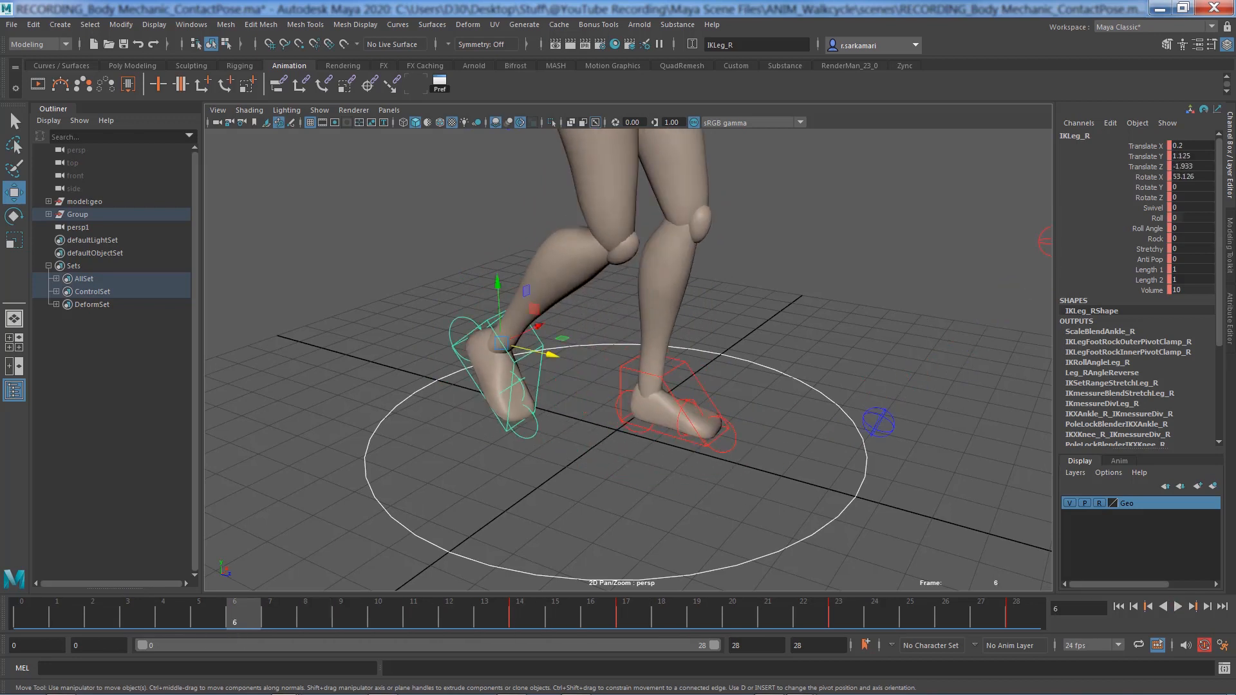
left_click(521, 396)
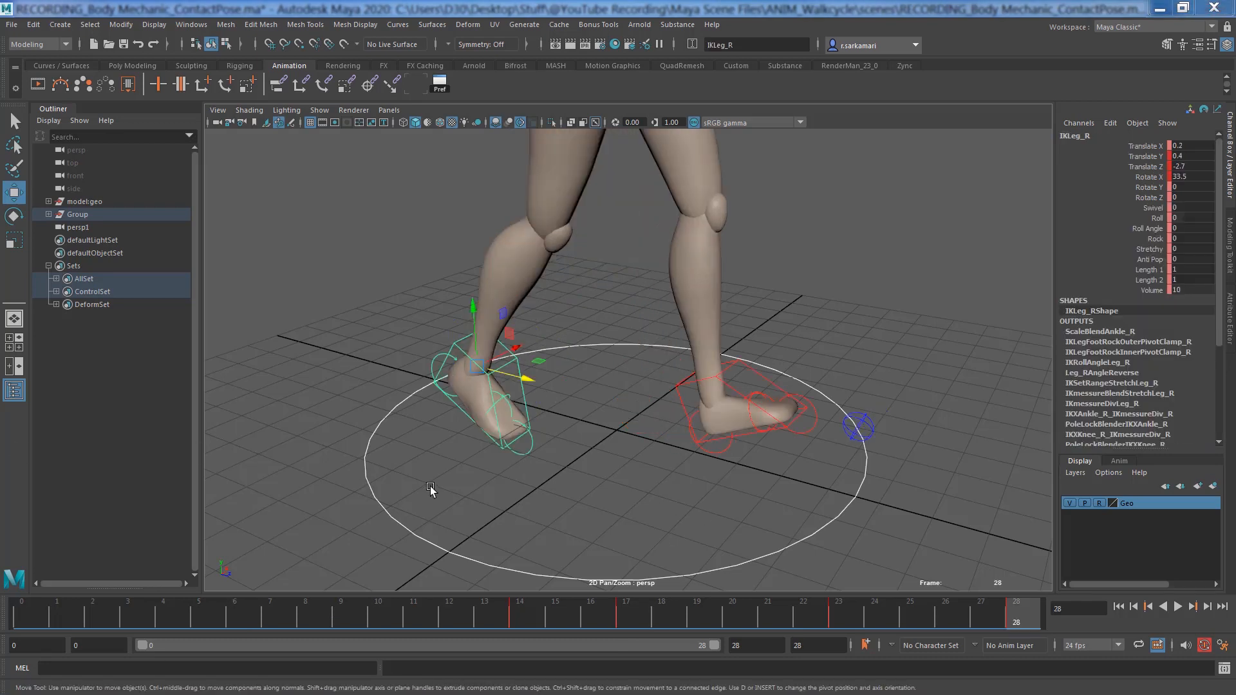
Step: Compare the keys of IKToes_R and IKToes_L in a close side view of the feet, checking the left toes' bend at frame 14
left_click_drag(463, 492, 521, 474, "alt")
right_click_drag(521, 493, 640, 487, "alt")
middle_click_drag(634, 450, 640, 362, "alt")
left_click_drag(639, 364, 640, 354, "alt")
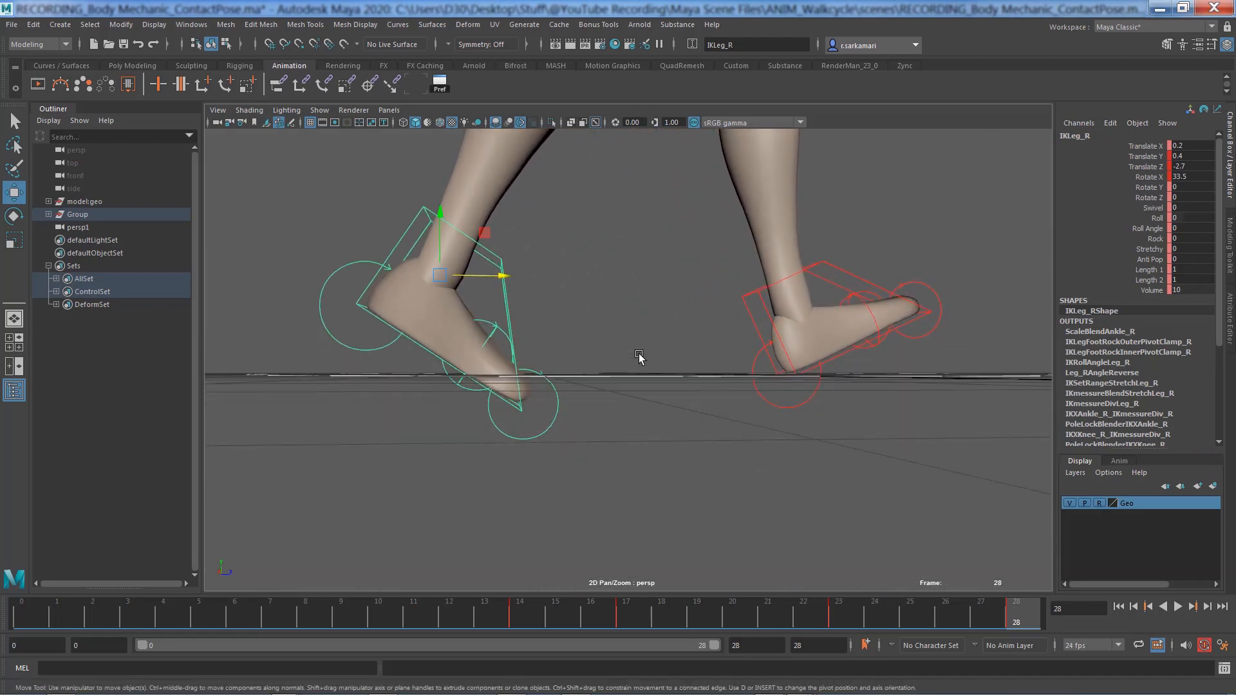
left_click(491, 338)
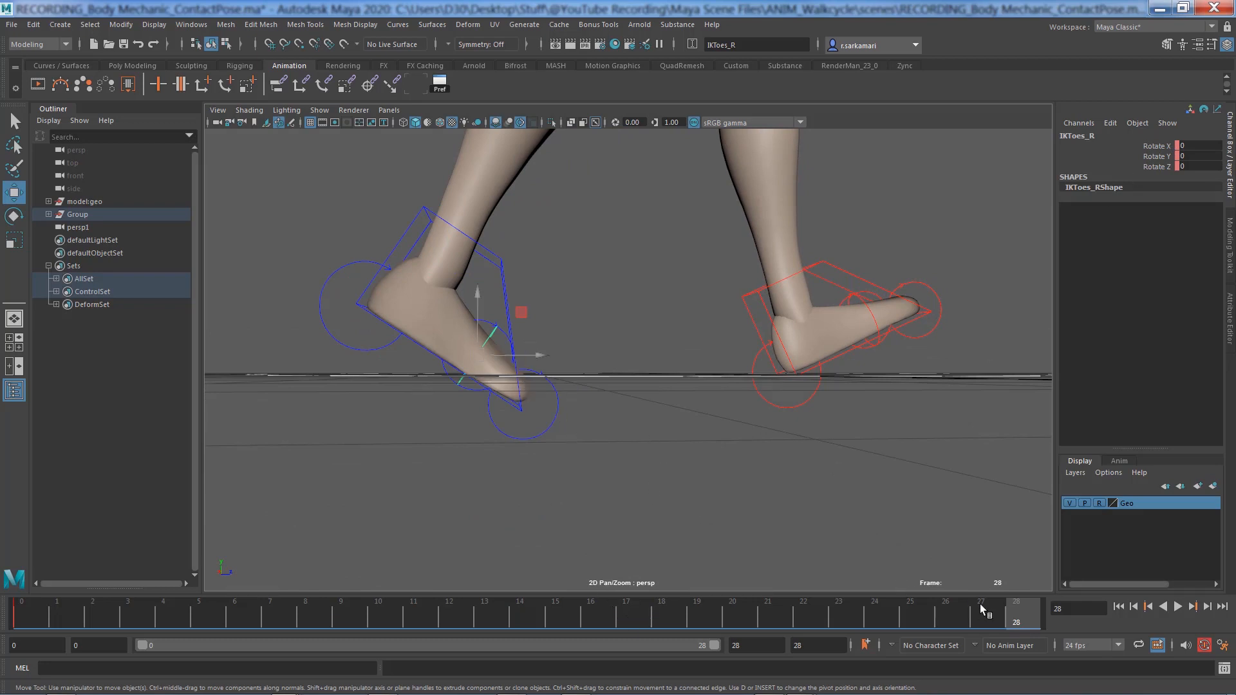
key("alt+v")
key("alt+shift+v")
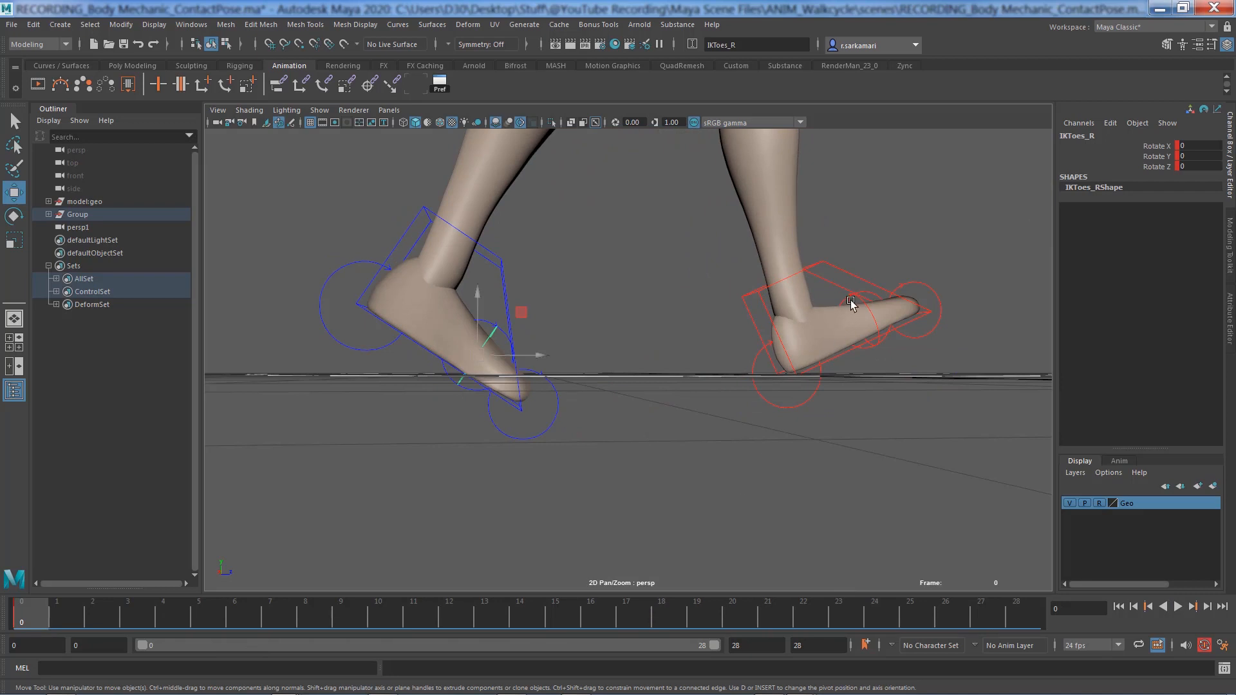
left_click(851, 302)
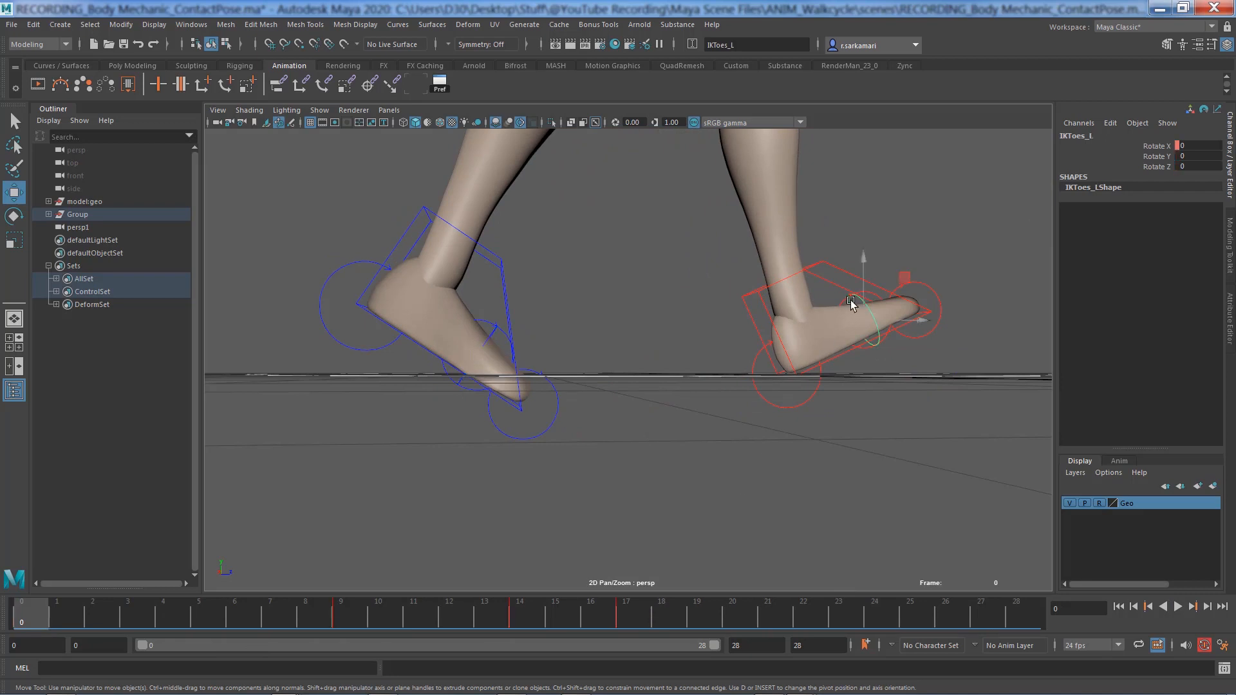
key("alt+v")
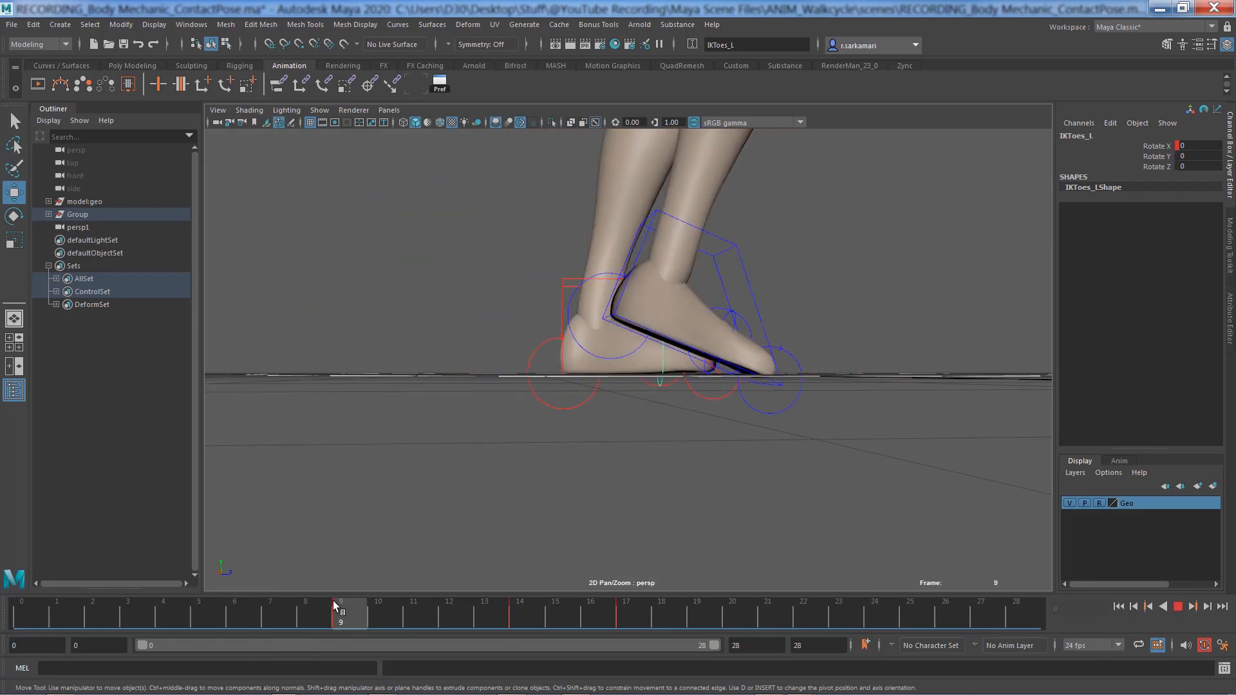
left_click_drag(333, 601, 522, 617)
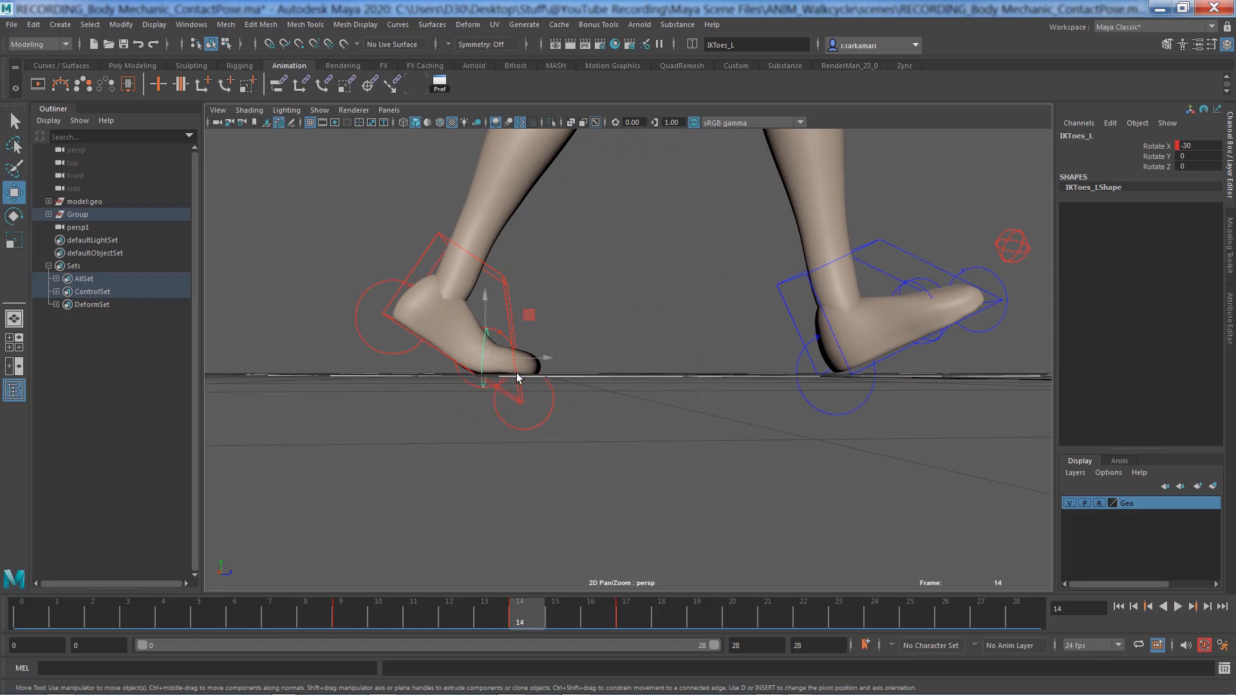
left_click(900, 295)
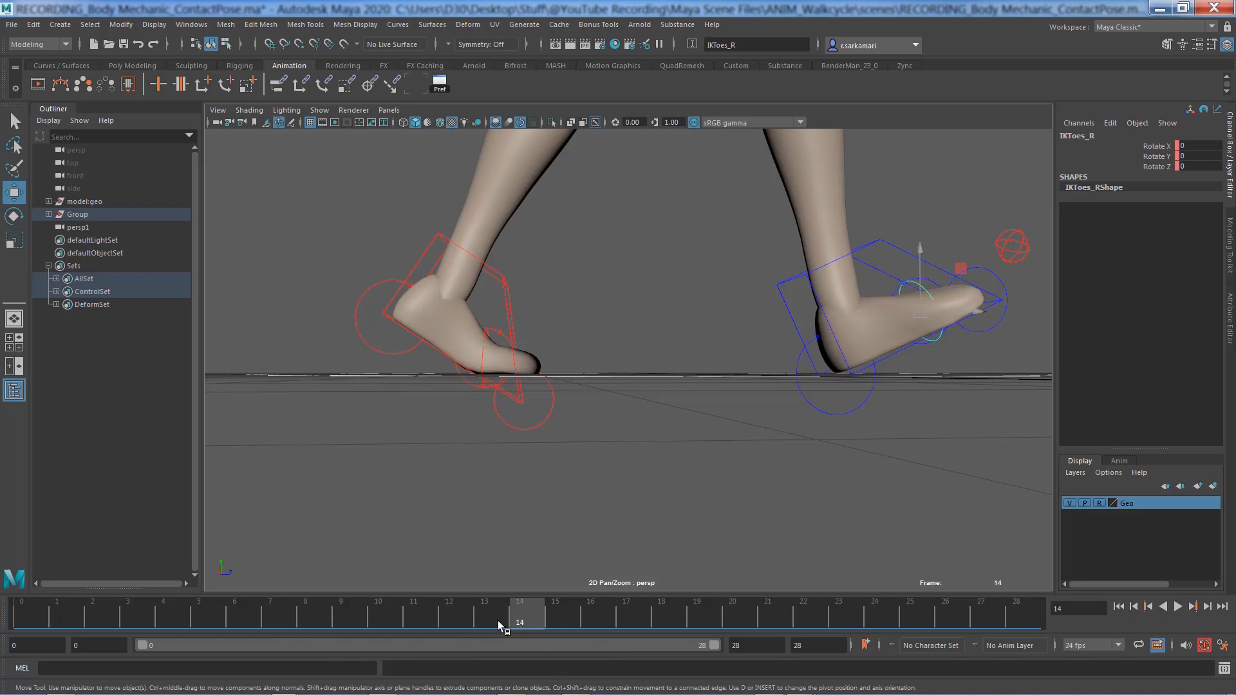
Step: Key IKToes_R with a Rotate X of -30 at frame 0
left_click_drag(497, 621, 19, 614)
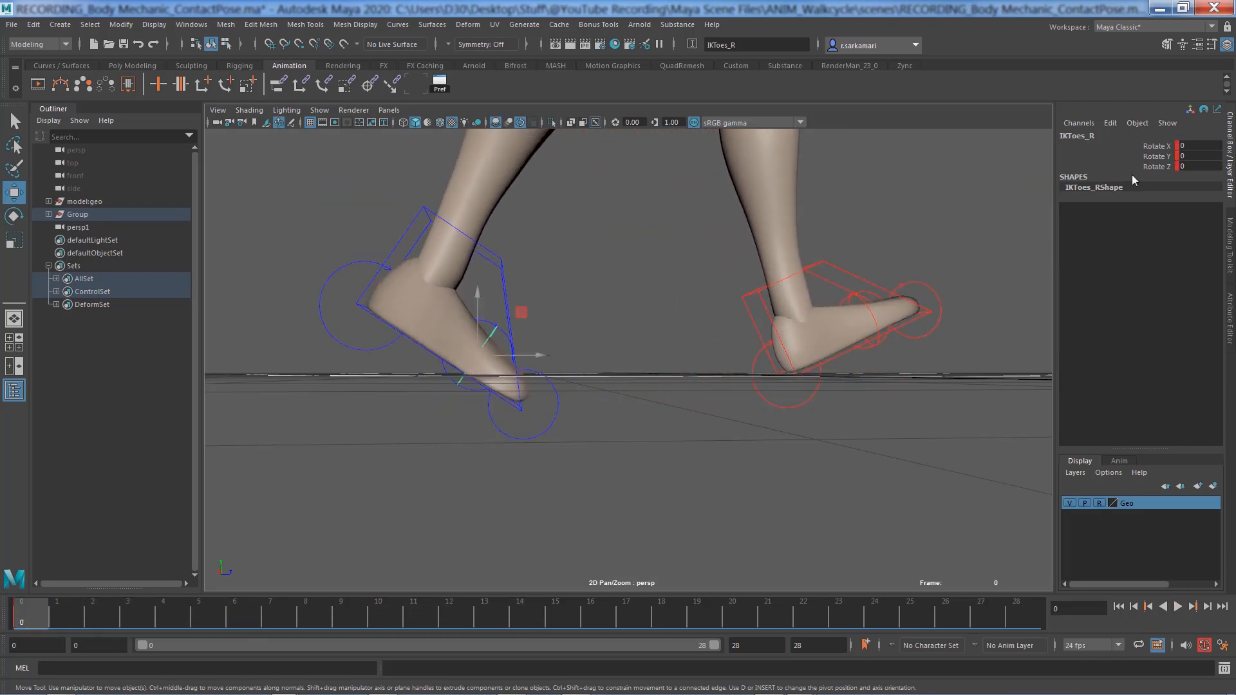
double_click(1188, 146)
key("Return")
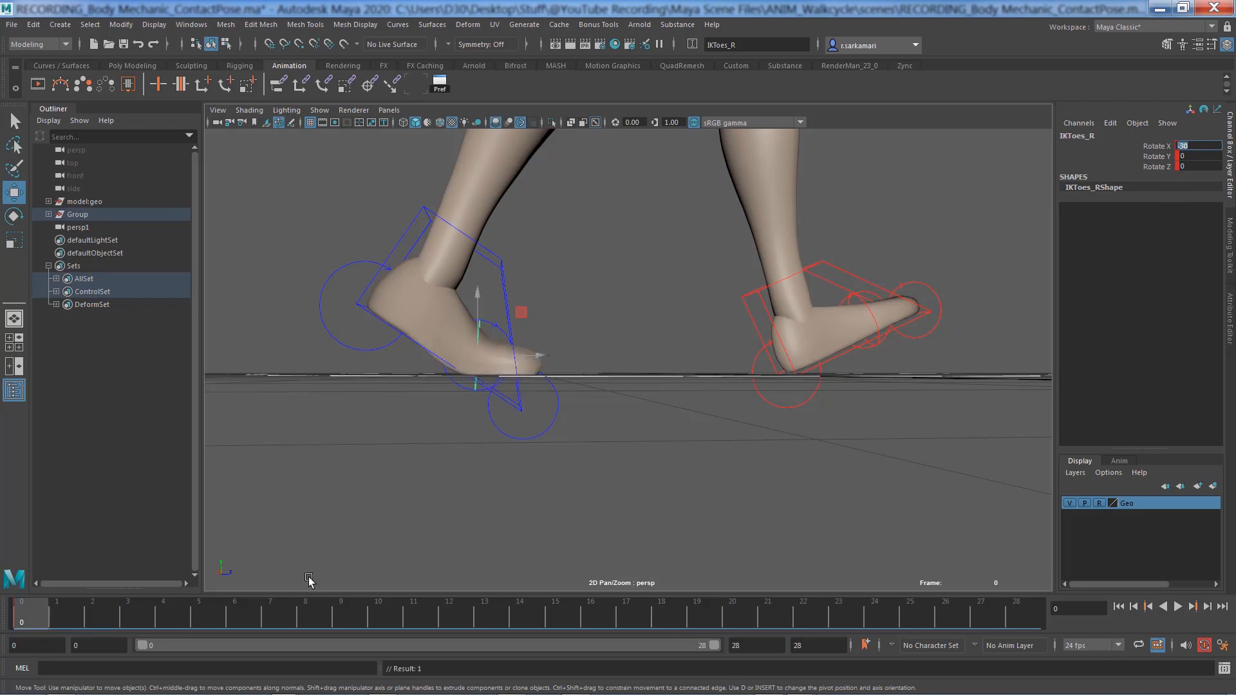
Step: Using IKToes_L's toe release between frames 14 and 17 as reference, key IKToes_R's Rotate X at 0 on frame 3
left_click_drag(39, 619, 225, 620)
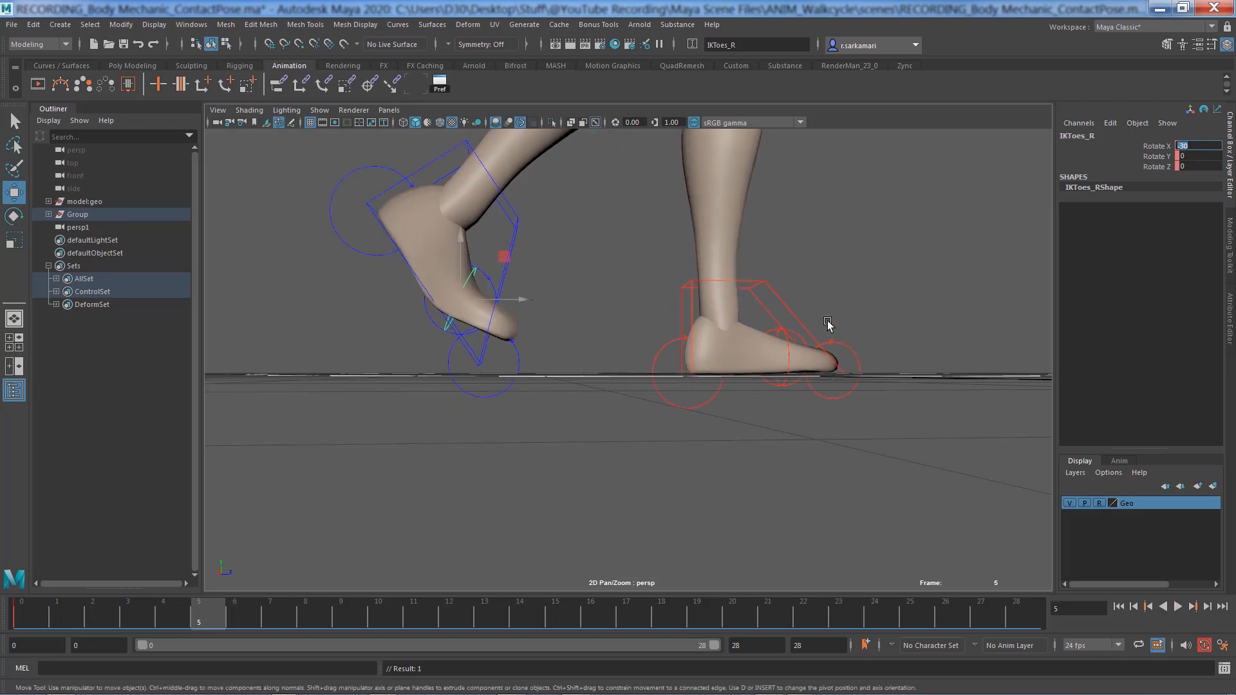
left_click(780, 343)
left_click(788, 336)
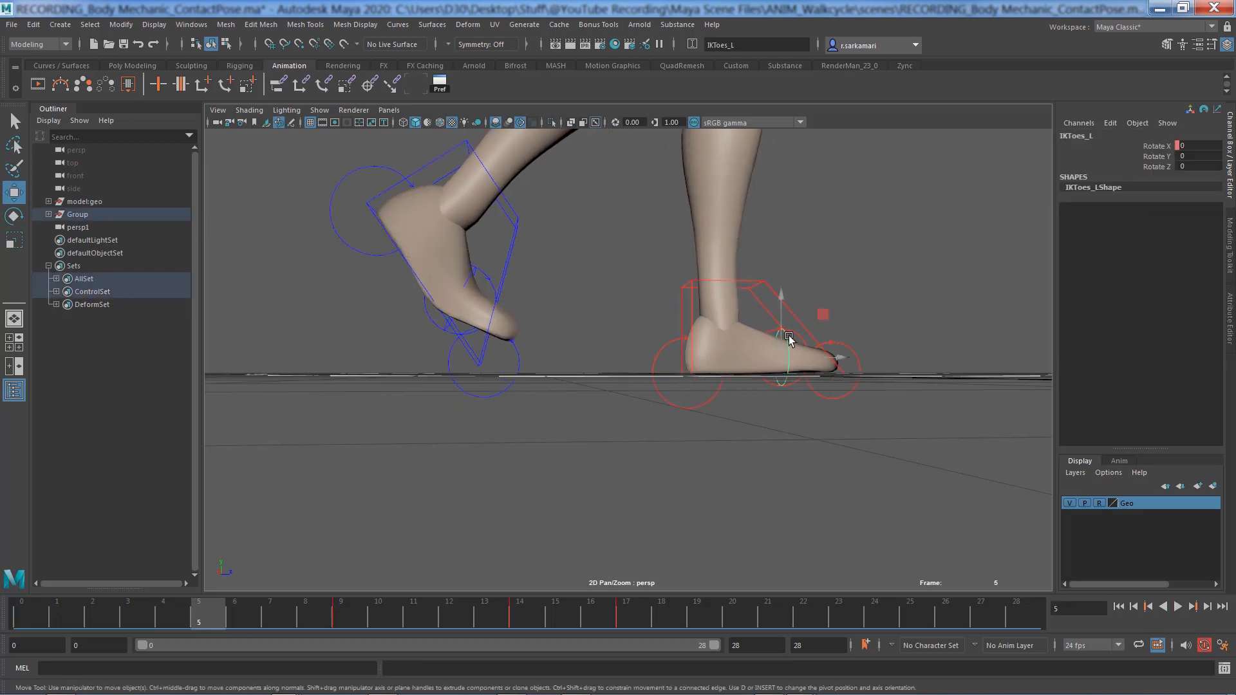
left_click_drag(361, 609, 636, 609)
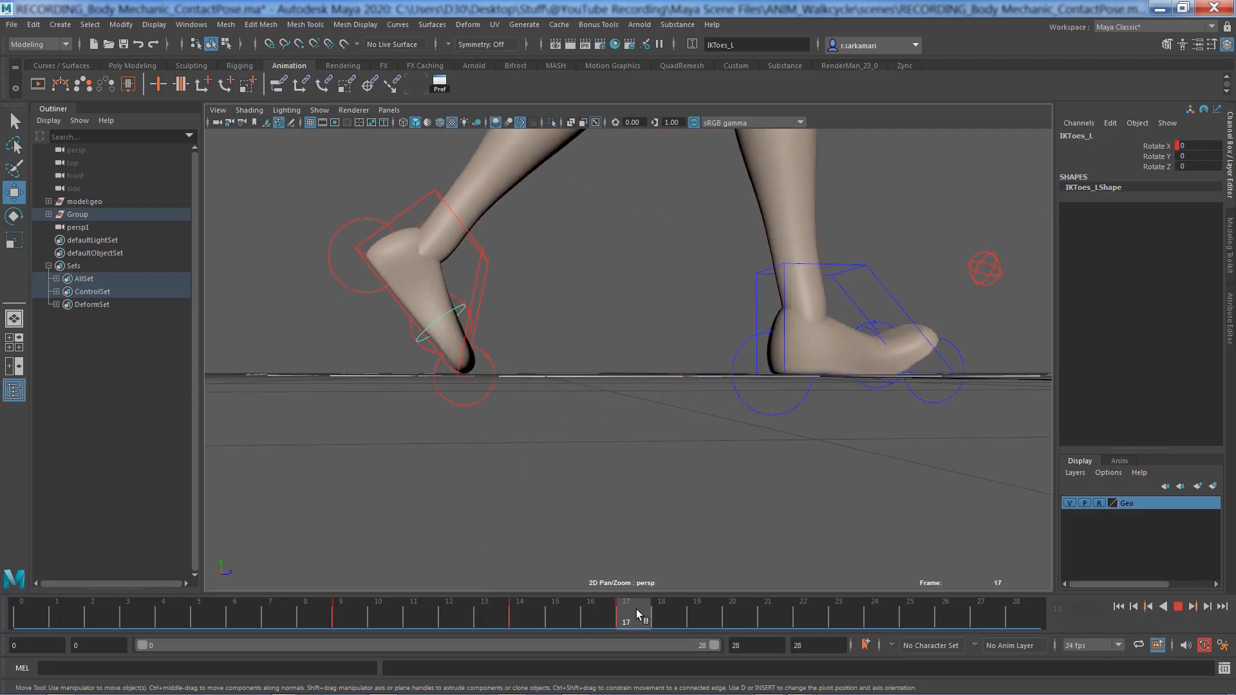
left_click(864, 353)
key("alt+v")
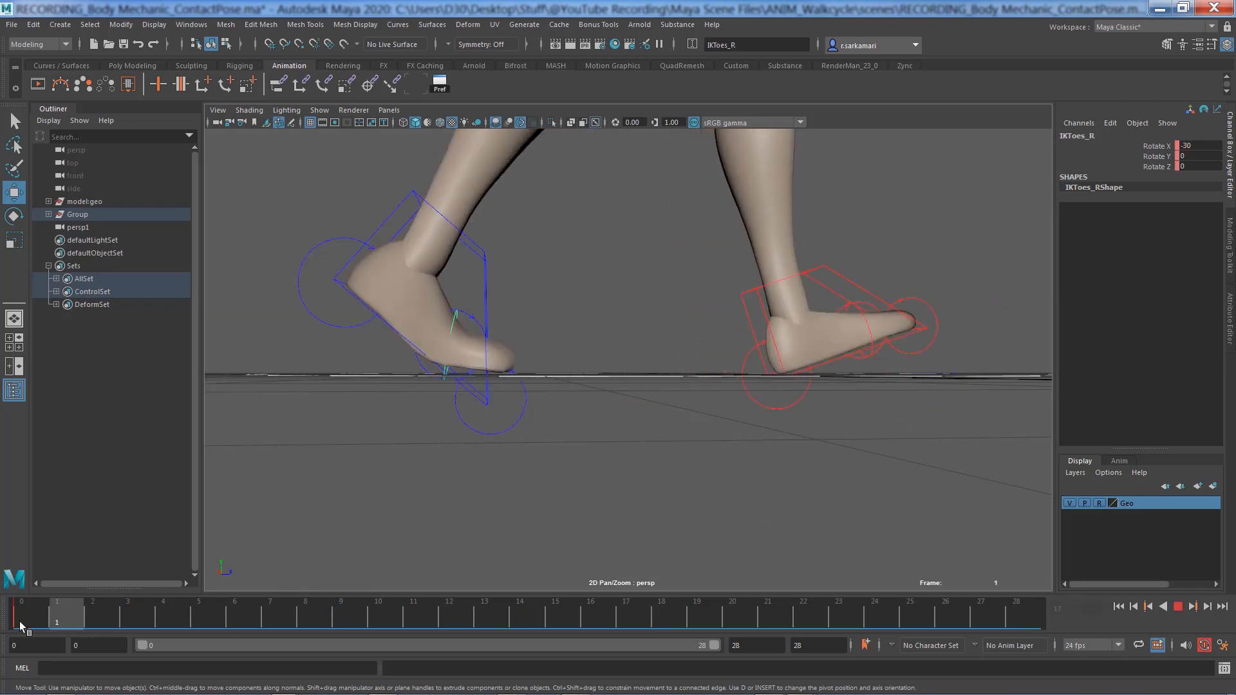
left_click_drag(25, 626, 126, 620)
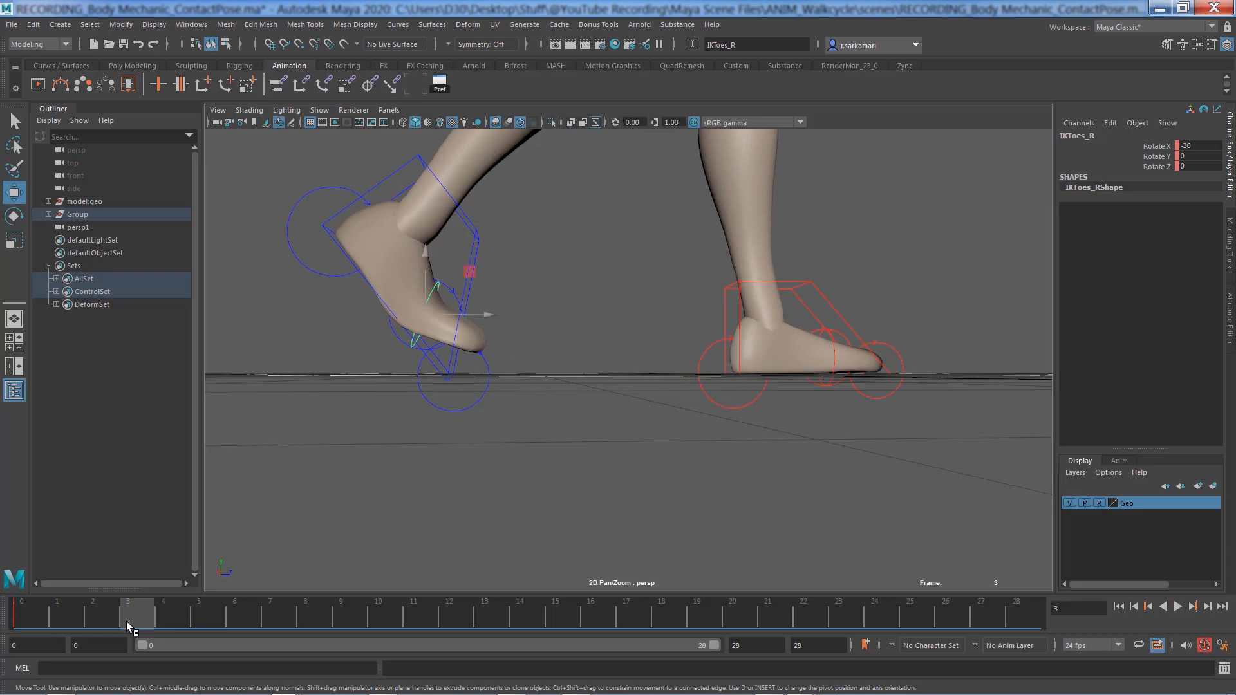
double_click(1196, 147)
type("0")
key("Return")
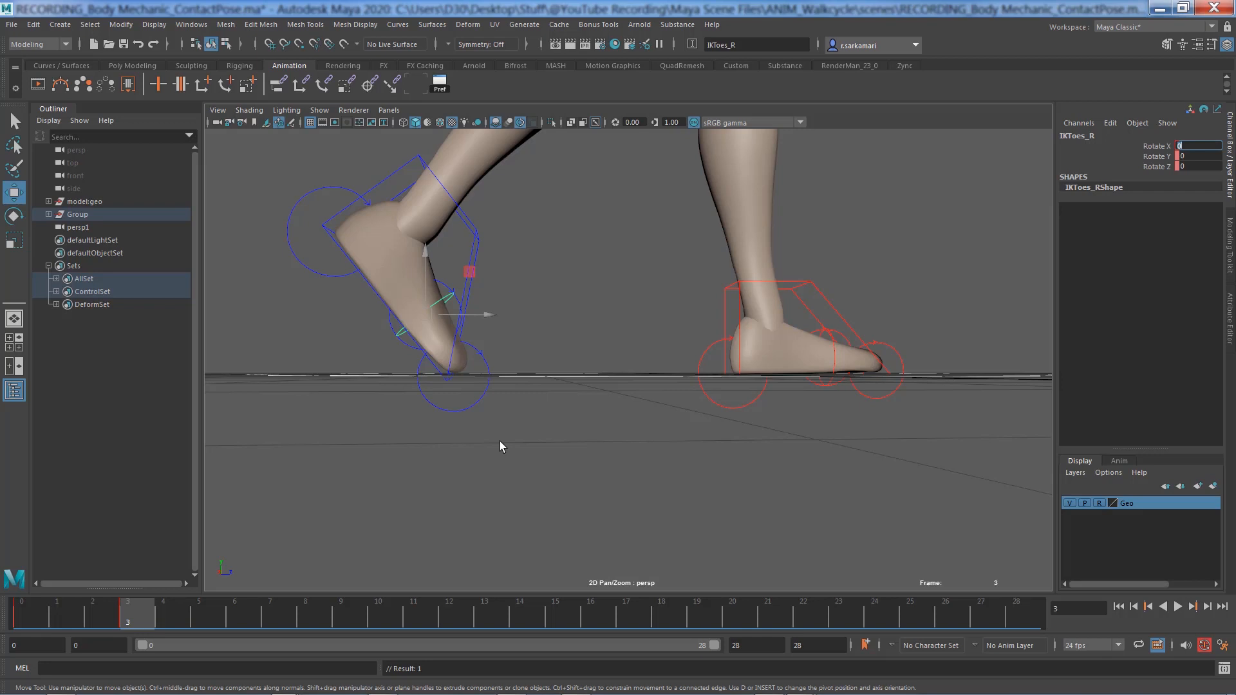
Step: Copy IKToes_R's straight-toe pose from frame 3 to frame 24 and key it there
key("alt+v")
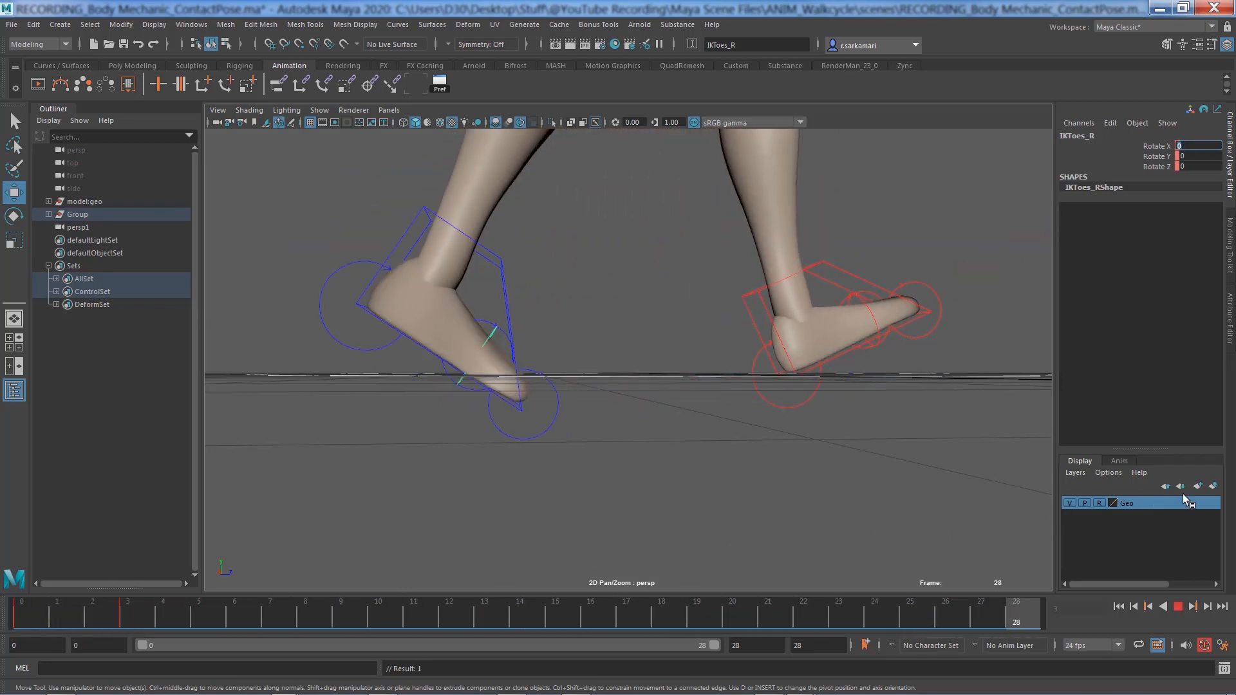
key("alt+v")
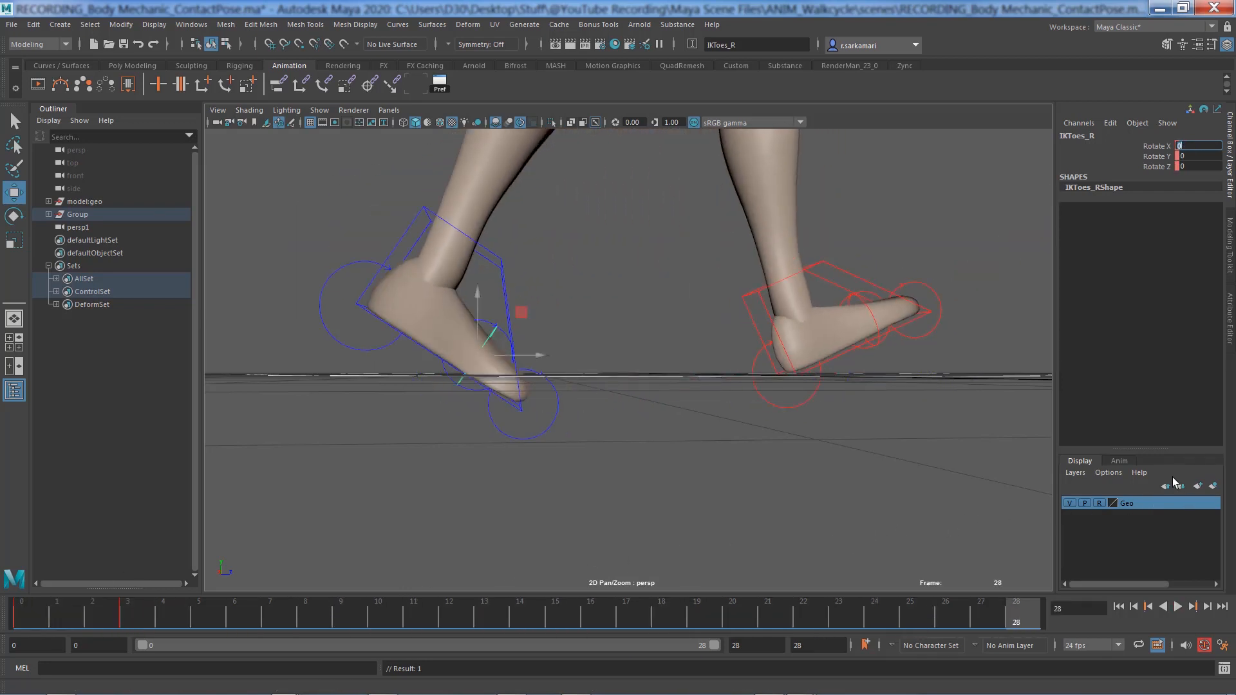
right_click(1012, 617)
key("alt+v")
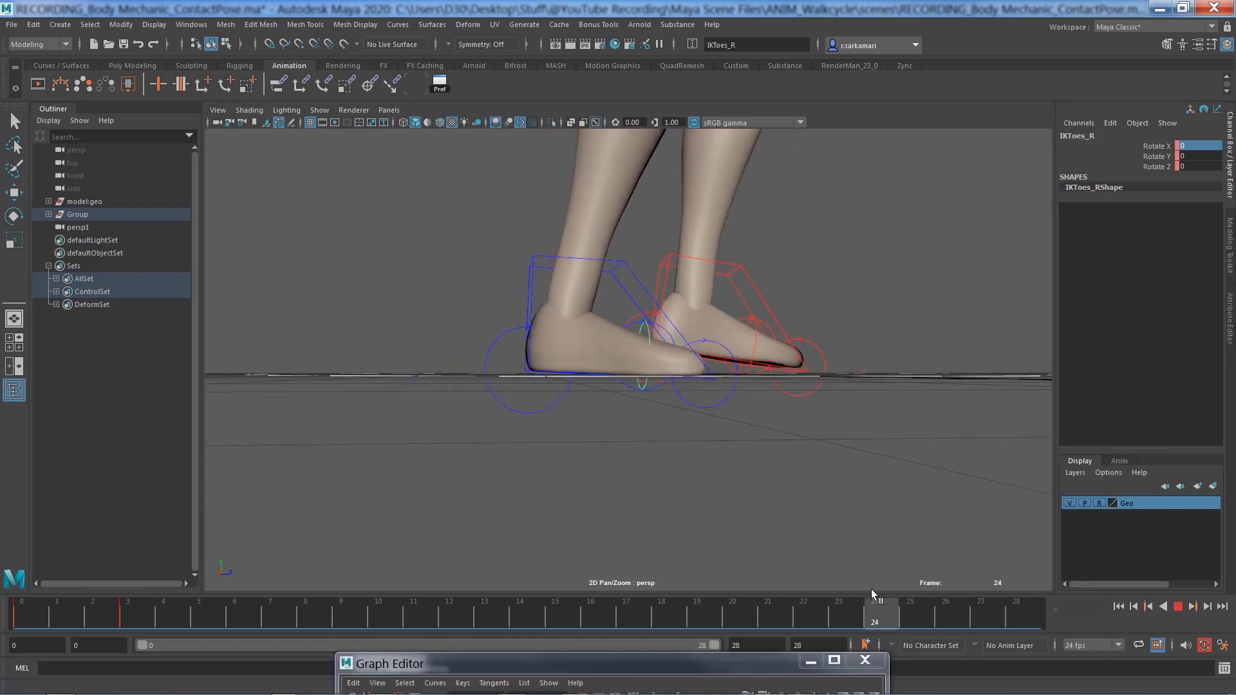
left_click(854, 598)
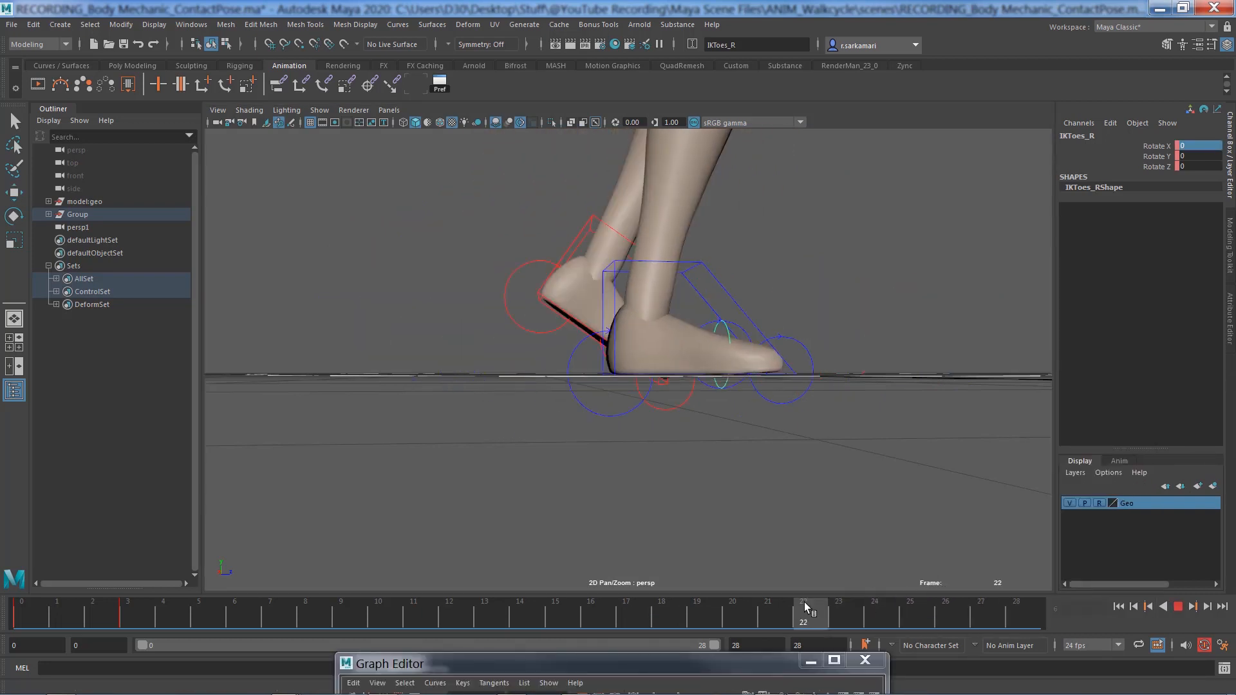
mouse_move(767, 613)
left_mouse_down()
mouse_move(213, 627)
mouse_move(134, 616)
mouse_move(234, 608)
left_mouse_up()
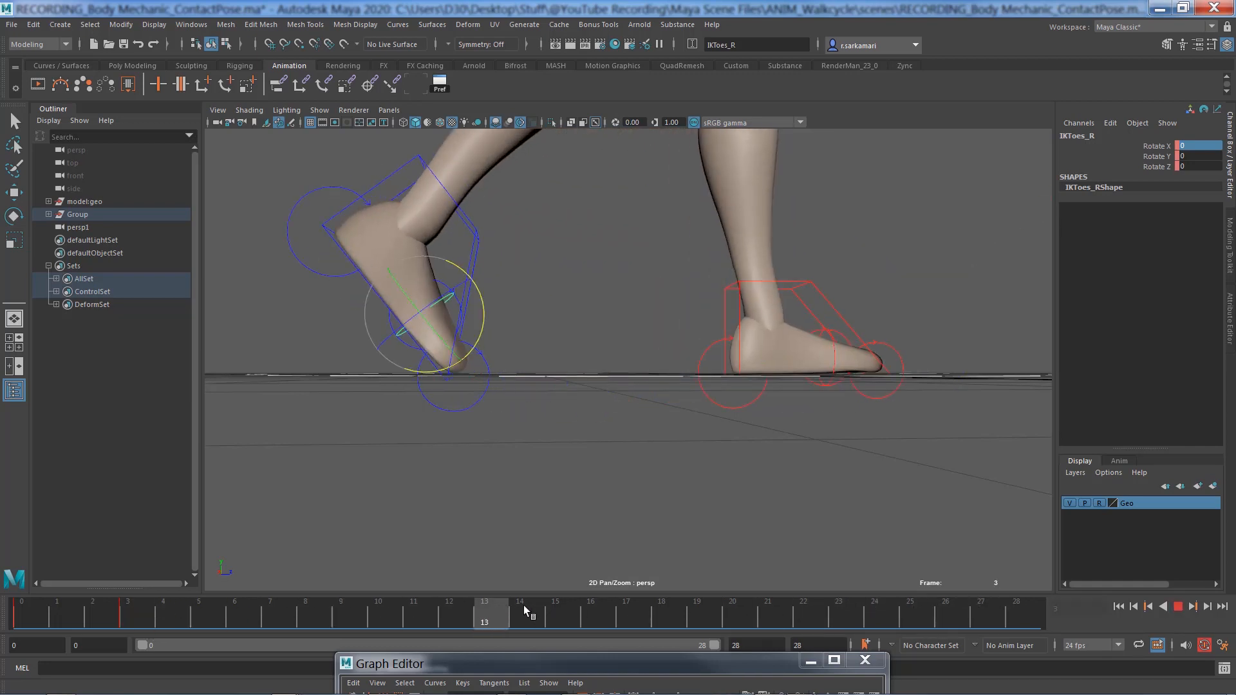
left_click(874, 607)
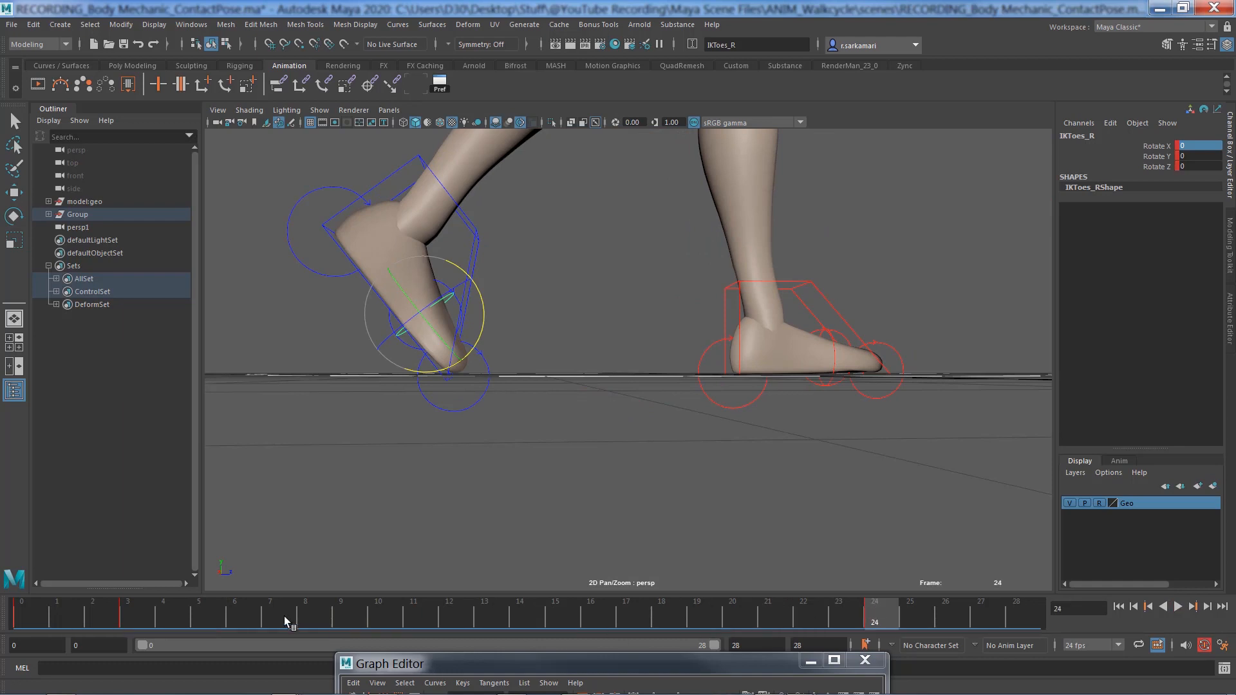
key("alt+v")
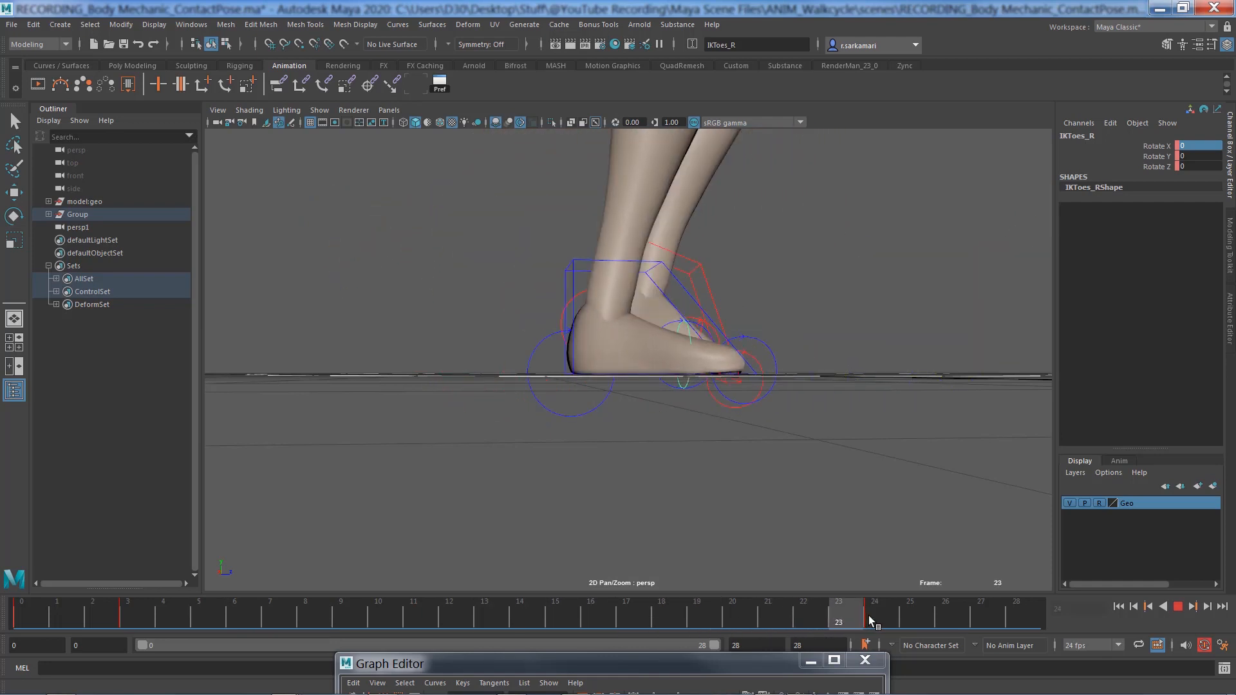
Step: Bend IKToes_R at frame 27, set that key's Rotate X to -30 in the Graph Editor, and scrub through the cycle
left_click_drag(871, 621, 983, 621)
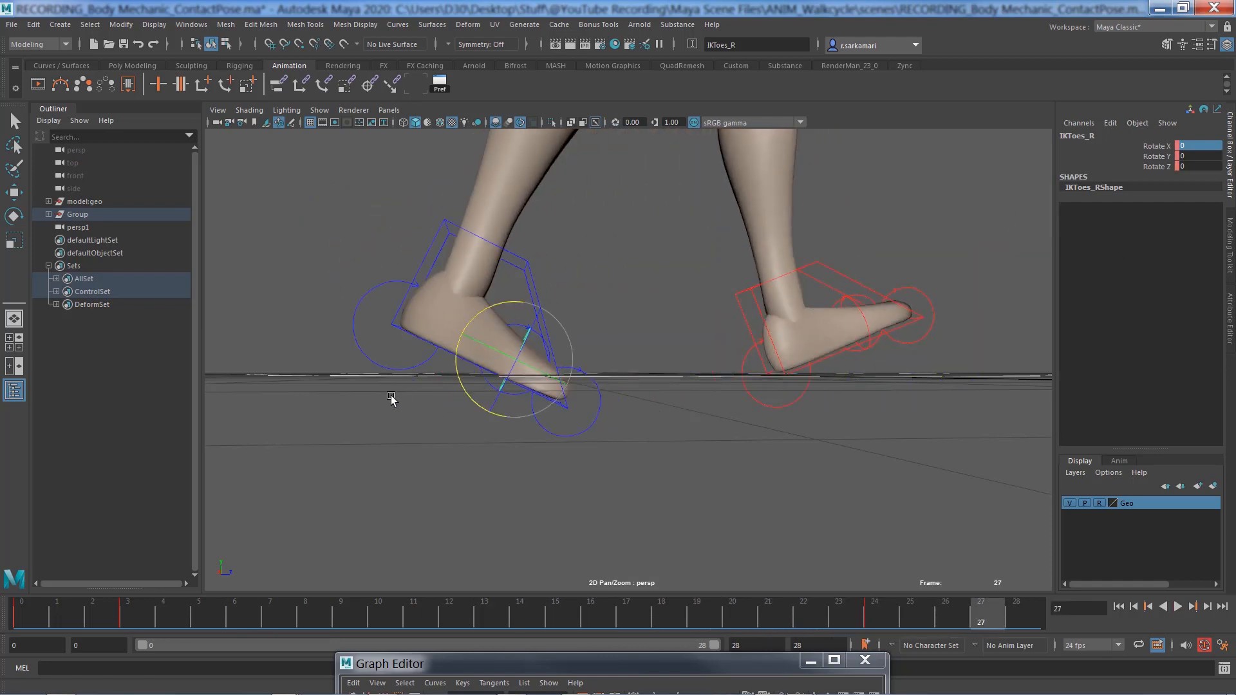
middle_click_drag(391, 399, 433, 411)
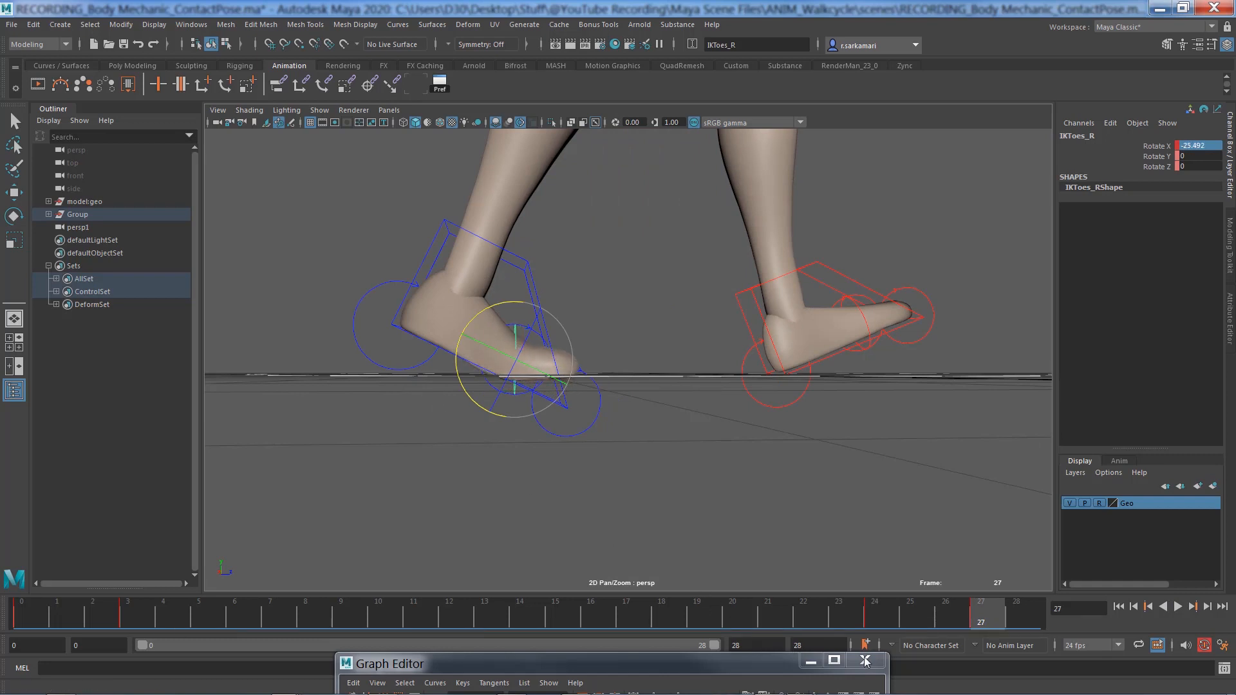
left_click_drag(789, 664, 657, 193)
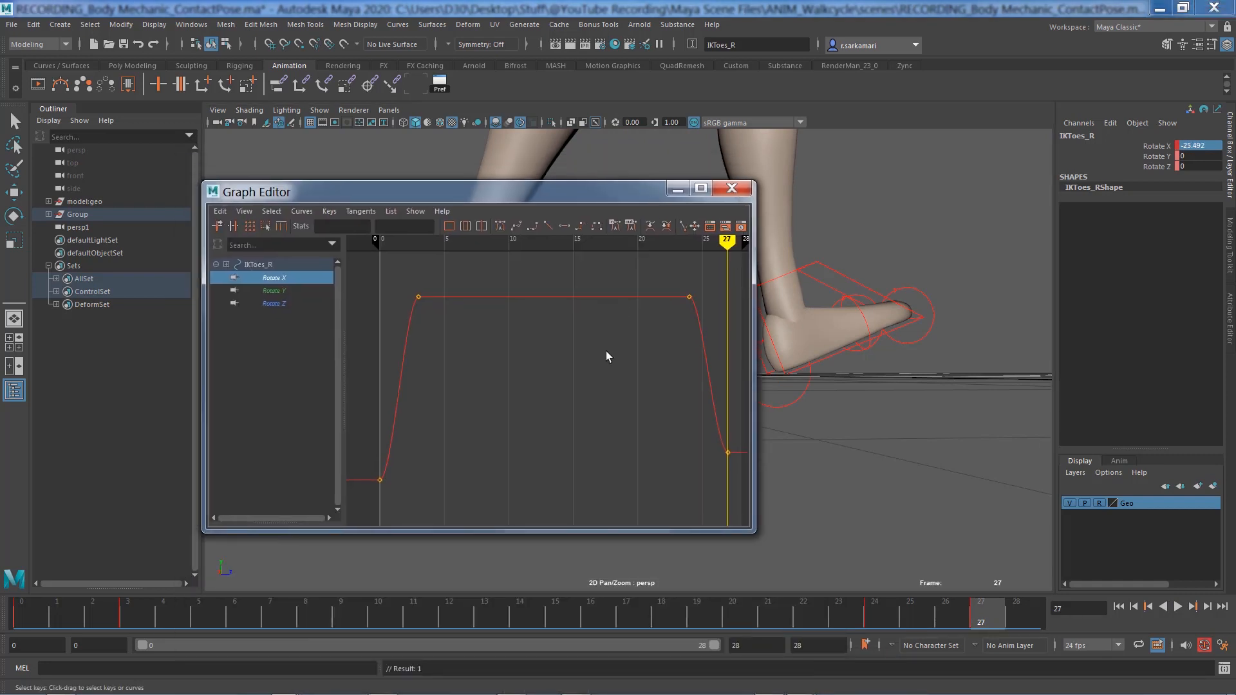
key("f")
left_click_drag(622, 423, 672, 455)
key("w")
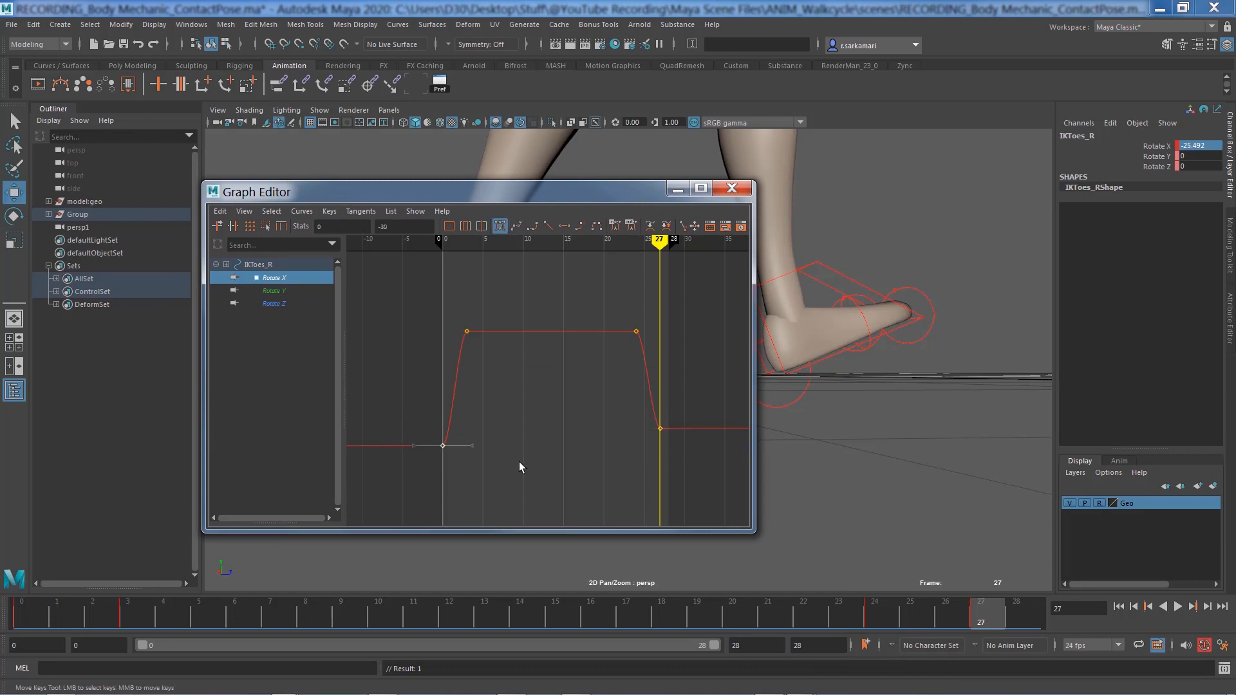
left_click(660, 428)
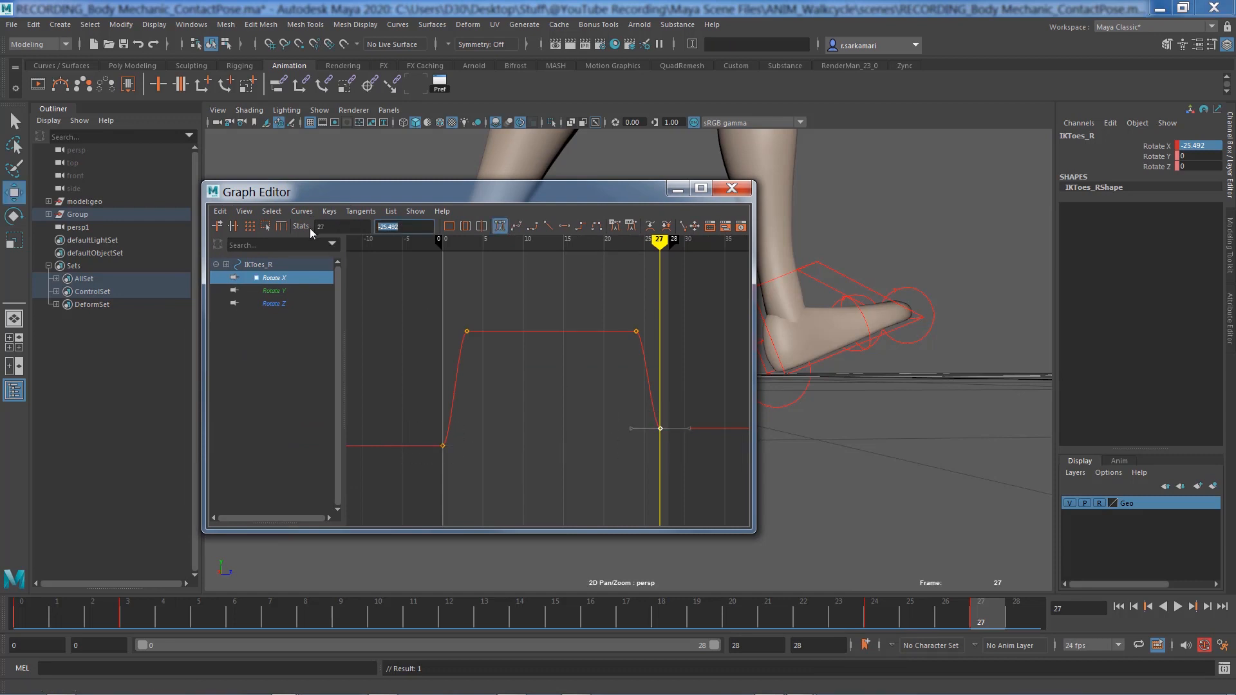
type("-30")
key("Return")
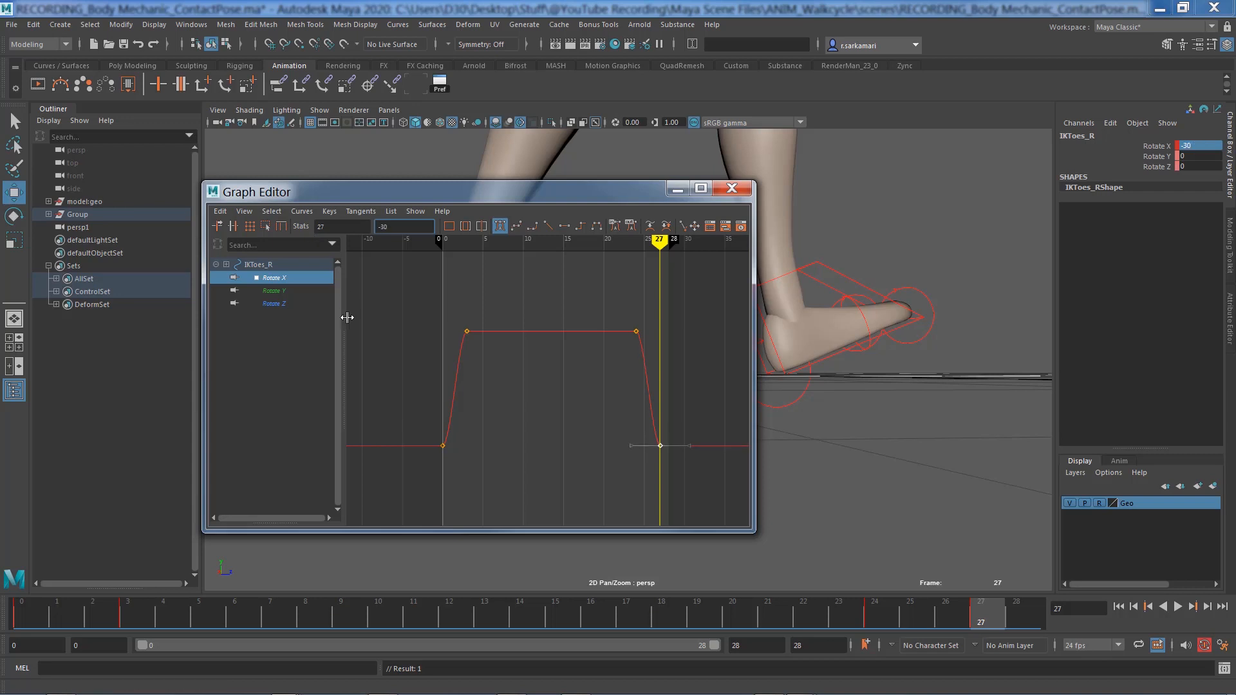
left_click(731, 188)
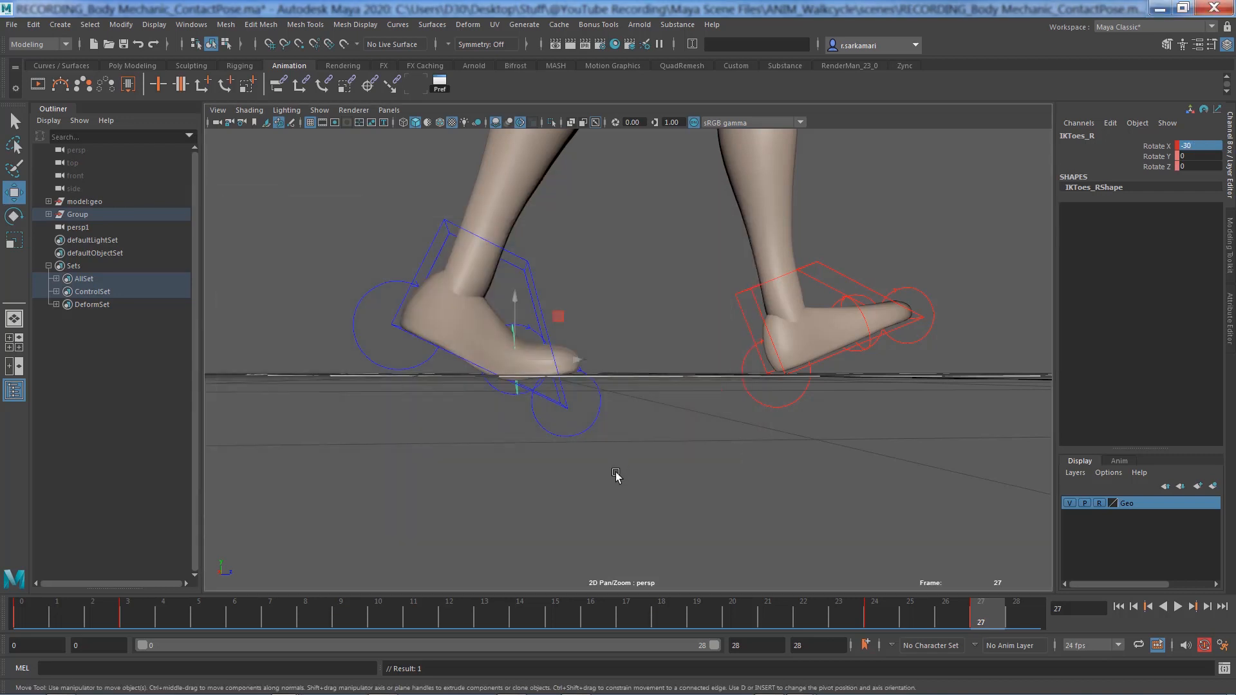
left_click_drag(49, 609, 1065, 604)
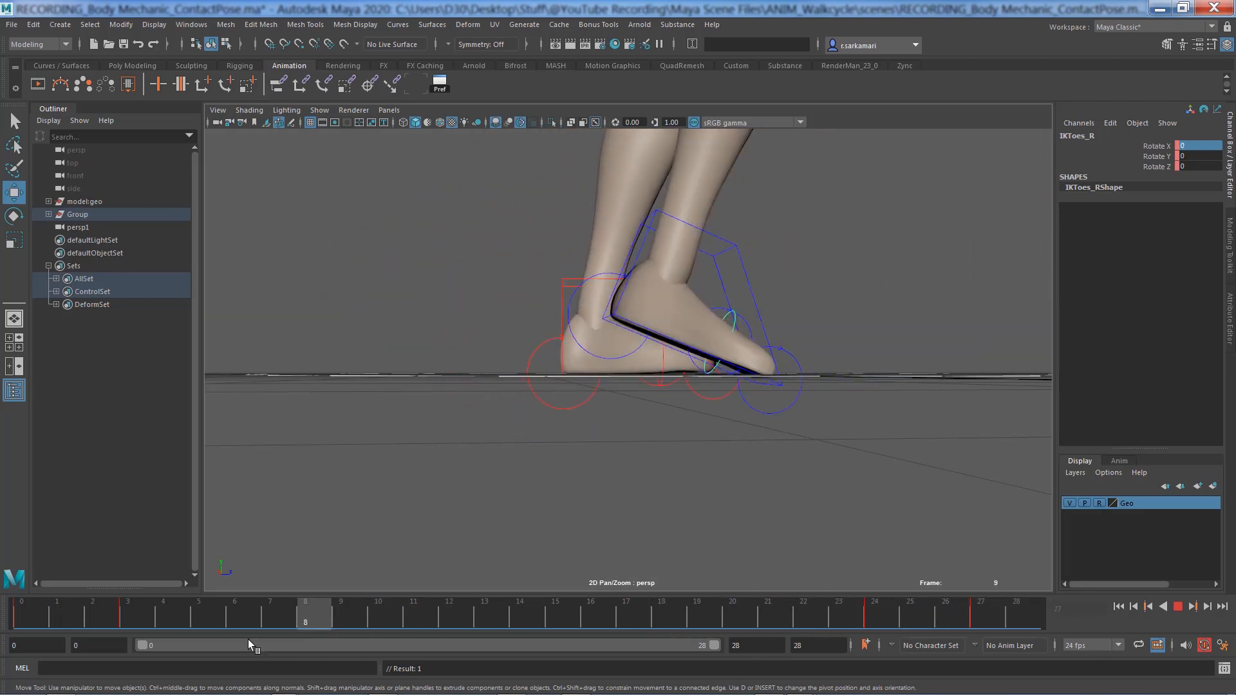
key("Escape")
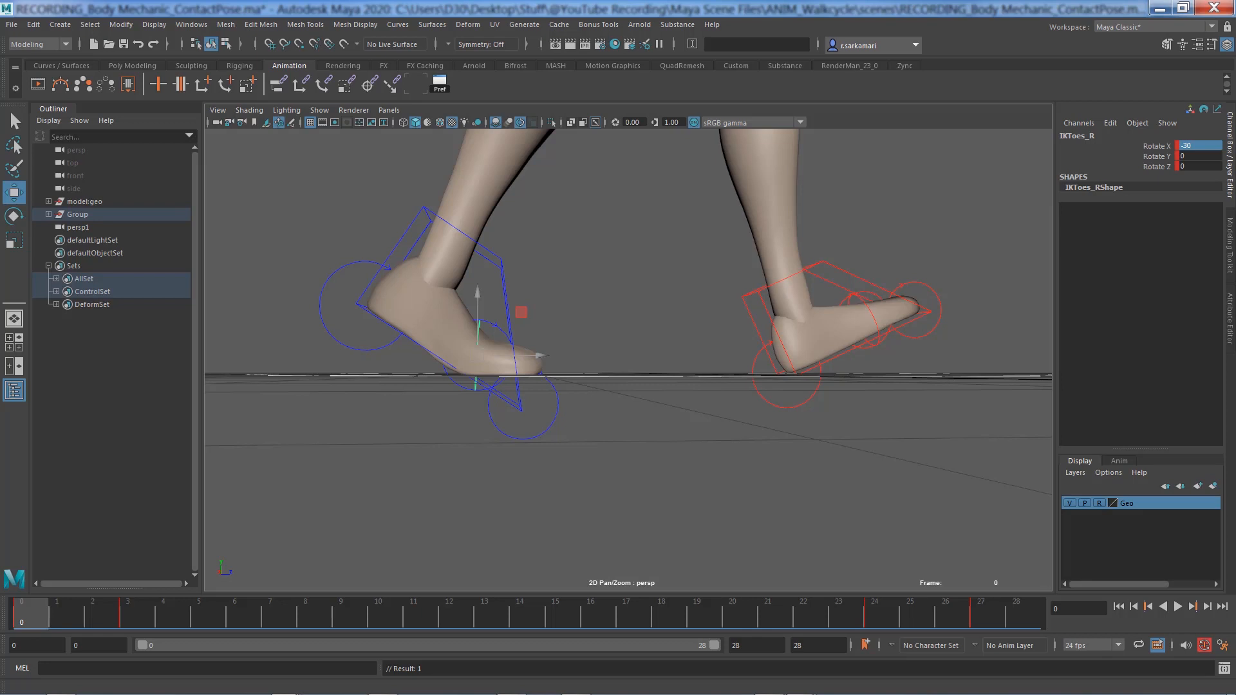
Step: Hide the rig's control curves, frame the character in a three-quarter view, and play the walk cycle from frame 0
scroll(412, 447, "down", 8)
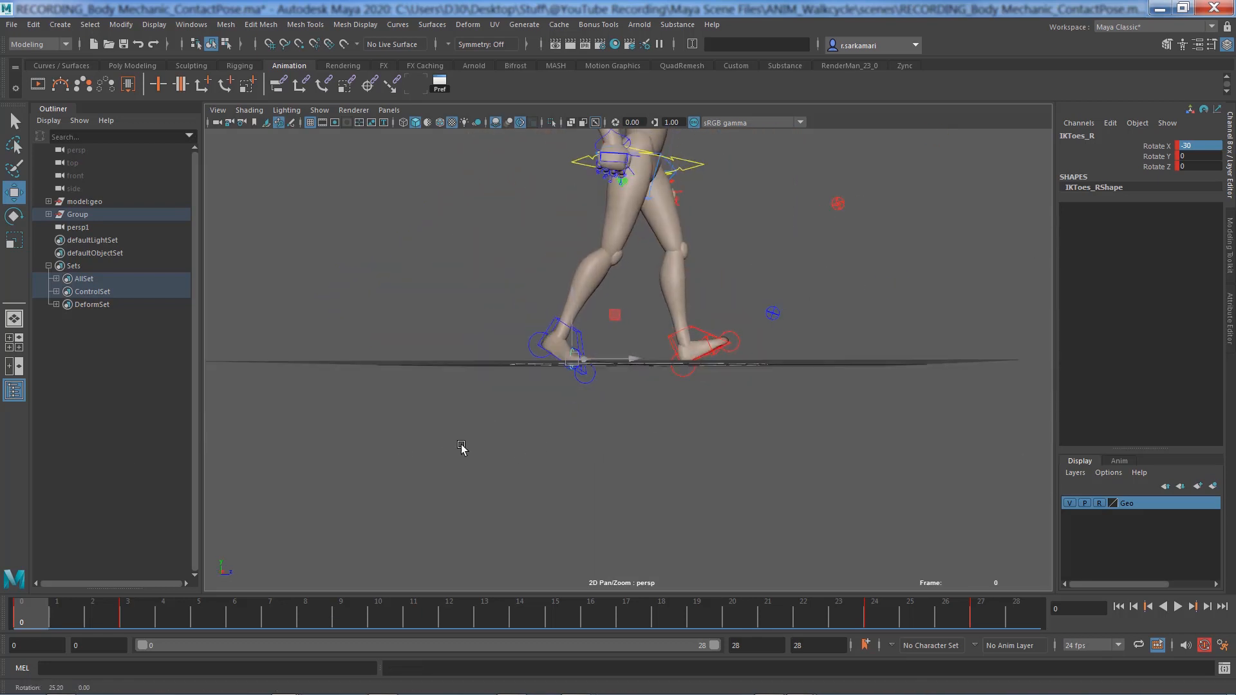
left_click_drag(461, 446, 454, 500, "alt")
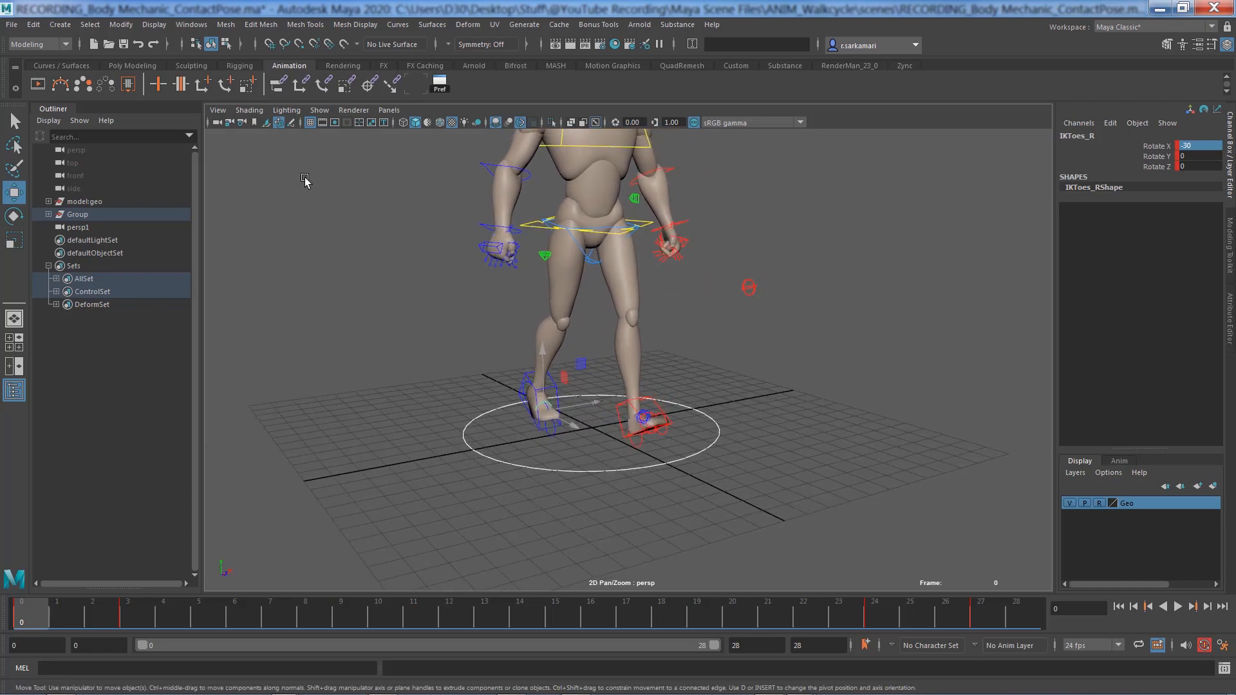
left_click(319, 110)
left_click(348, 192)
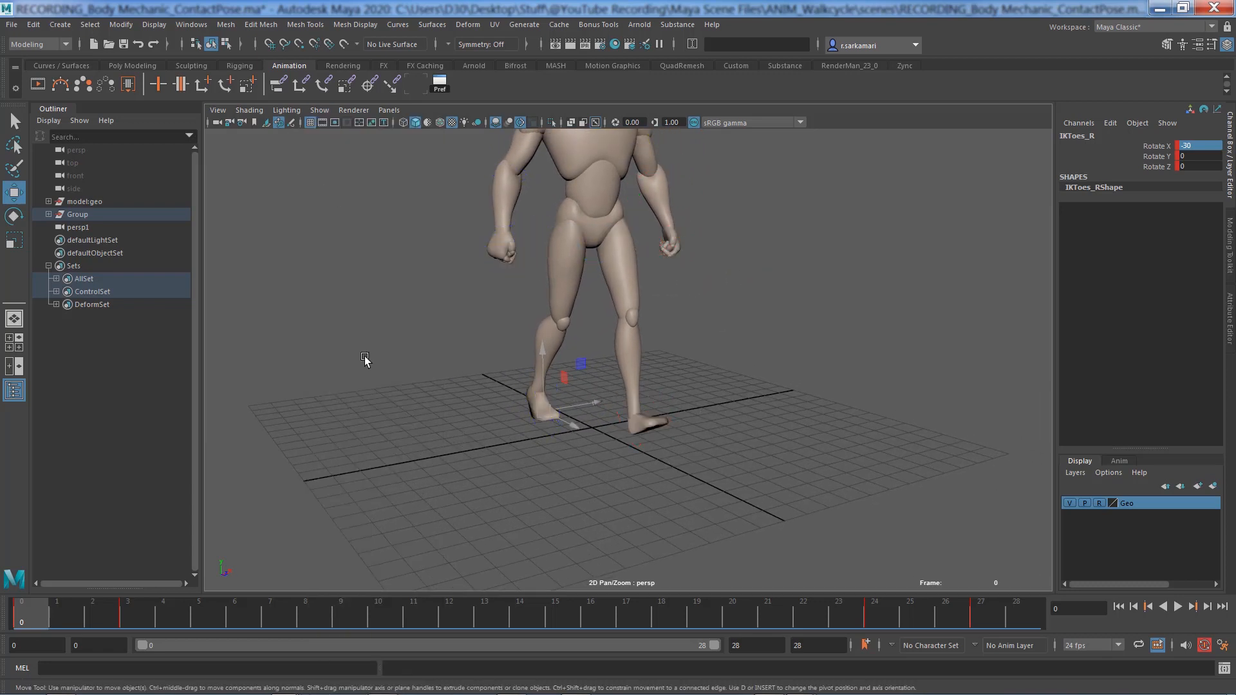
middle_click_drag(364, 357, 352, 395, "alt")
right_click_drag(353, 394, 414, 438, "alt")
middle_click_drag(416, 426, 420, 438, "alt")
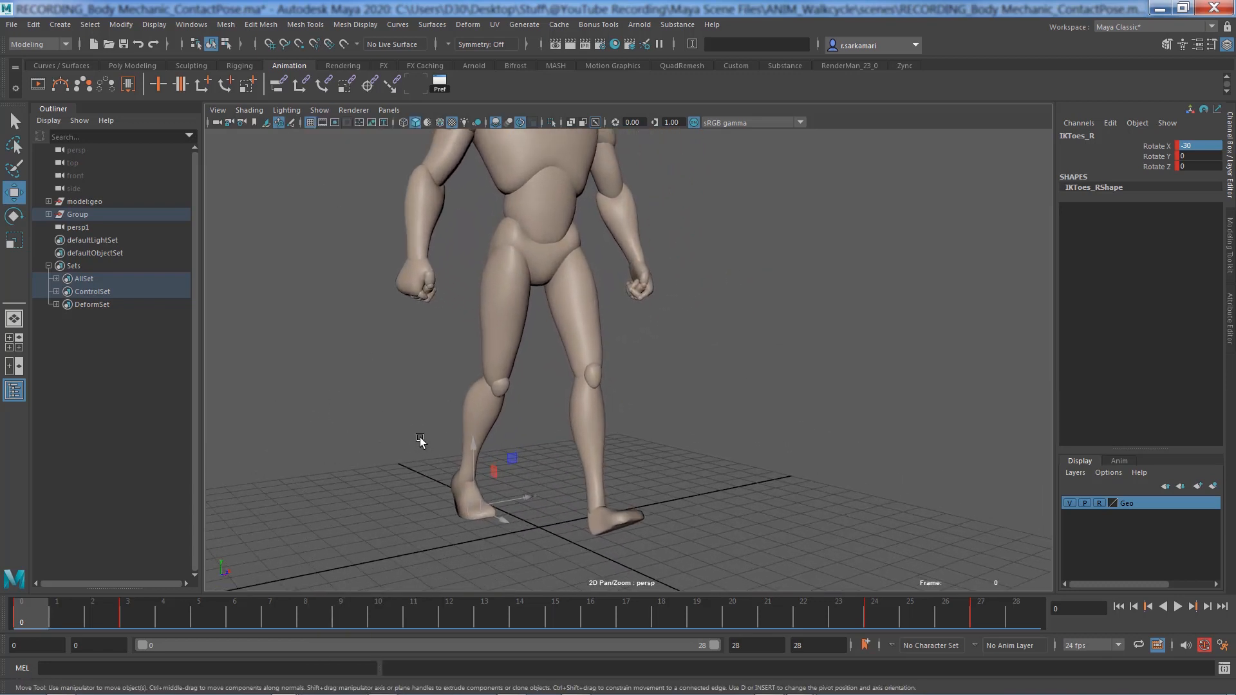
left_click_drag(420, 439, 425, 434, "alt")
middle_click_drag(621, 489, 644, 516, "alt")
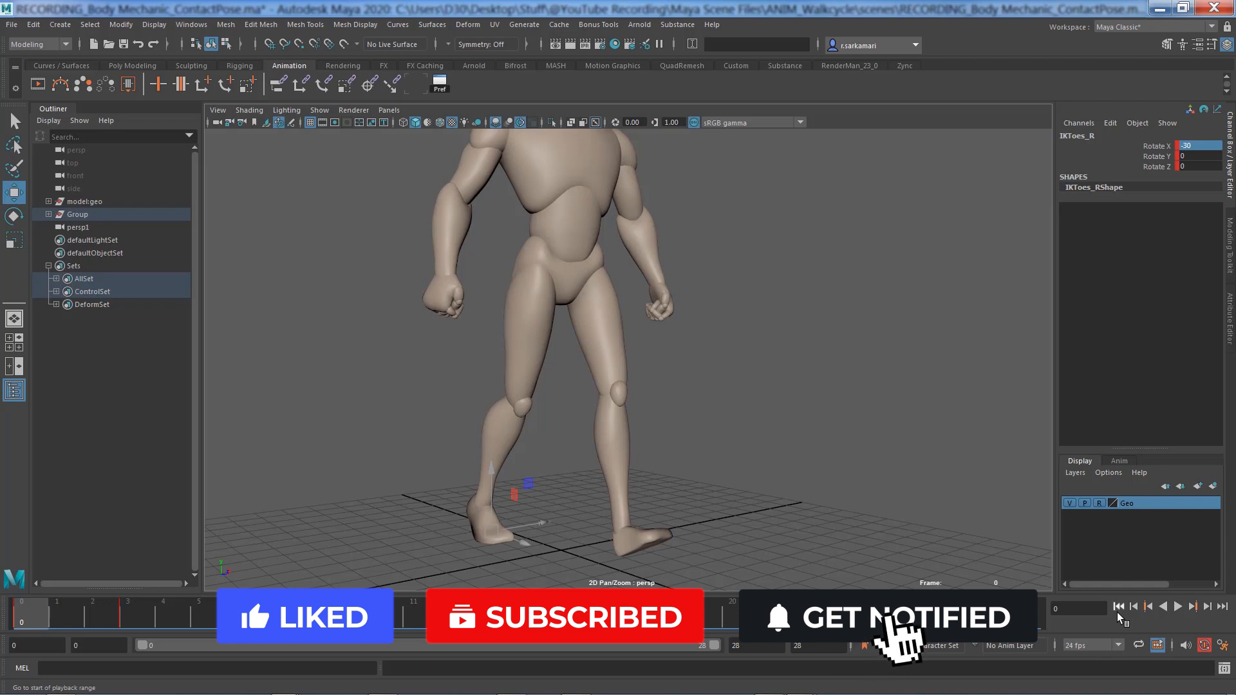
left_click(1179, 607)
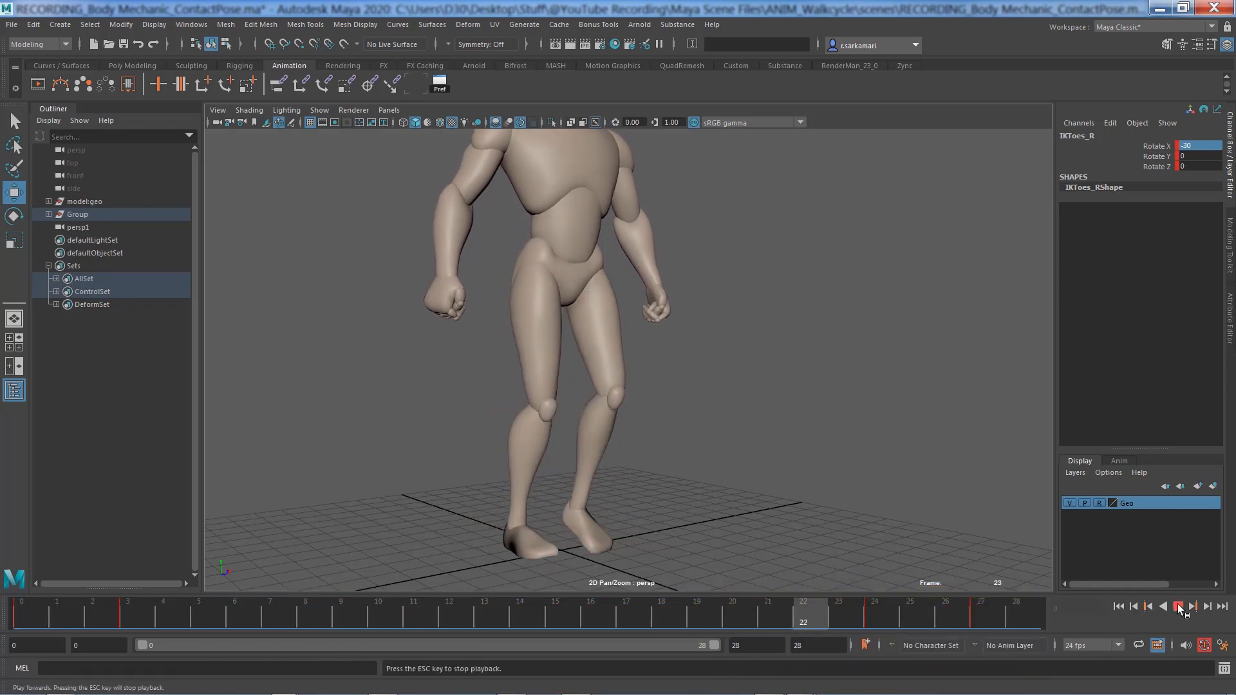